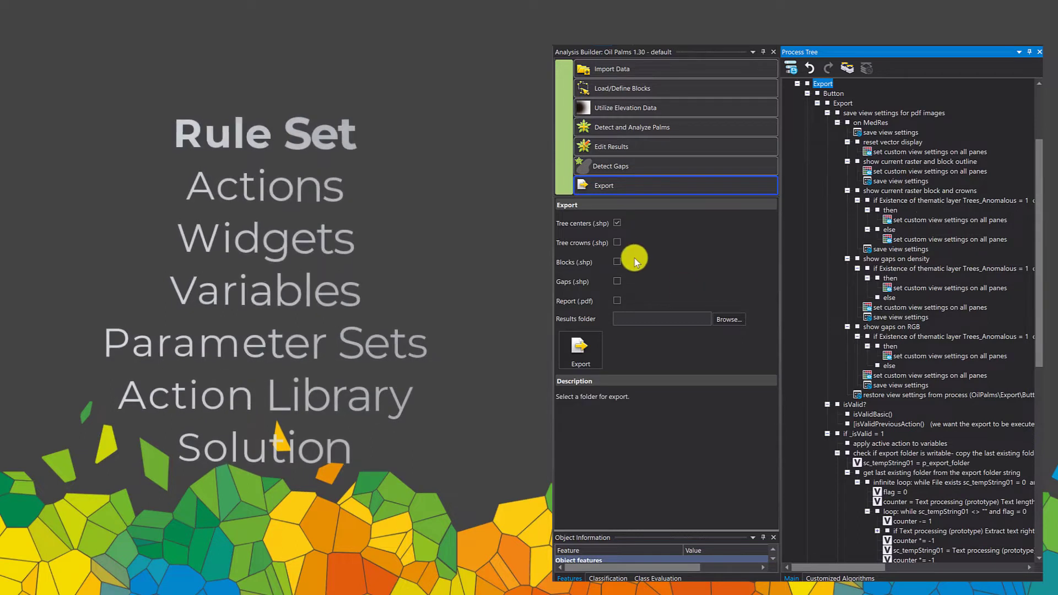
Review the descriptions of the Export action's settings and its Export widget
{"action": "left_click", "coordinate": [586, 242]}
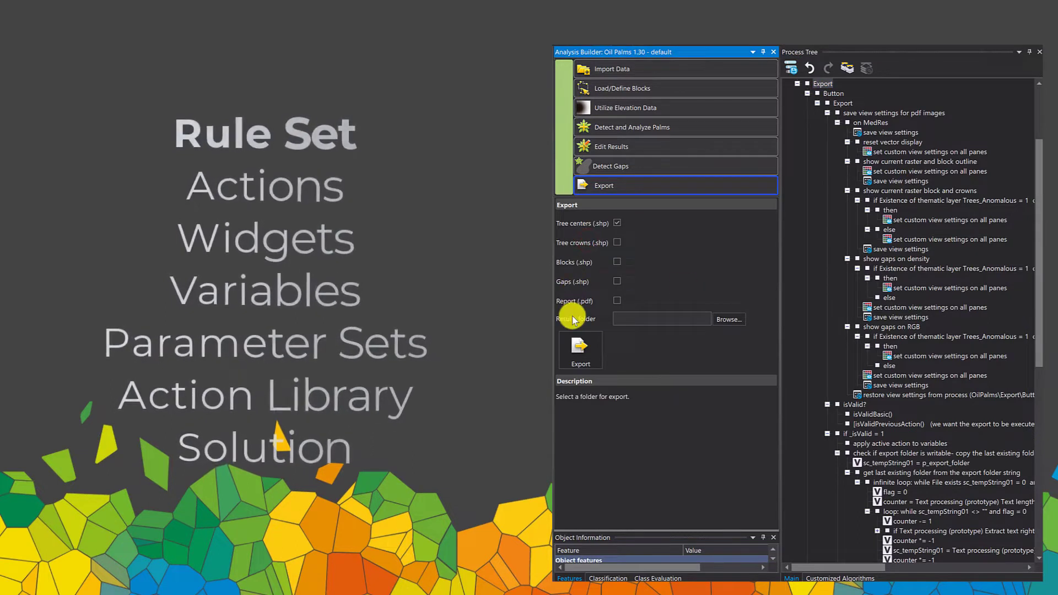
{"action": "left_click", "coordinate": [574, 352]}
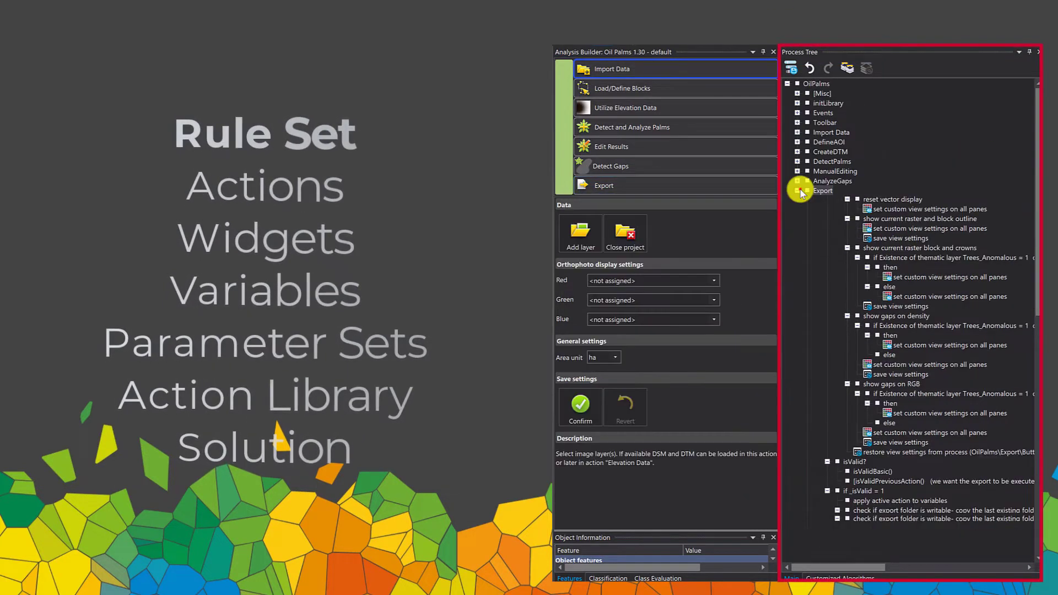
Open the Export action's settings and expand the Export branch of the OilPalms rule set
{"action": "left_click", "coordinate": [797, 190]}
{"action": "left_click", "coordinate": [672, 179]}
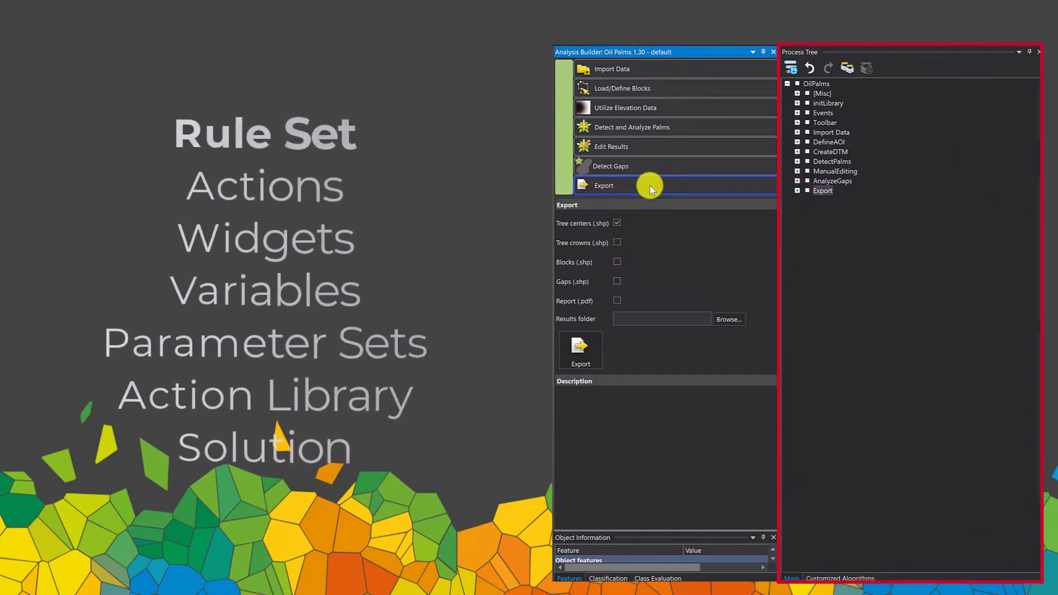
{"action": "left_click", "coordinate": [799, 190]}
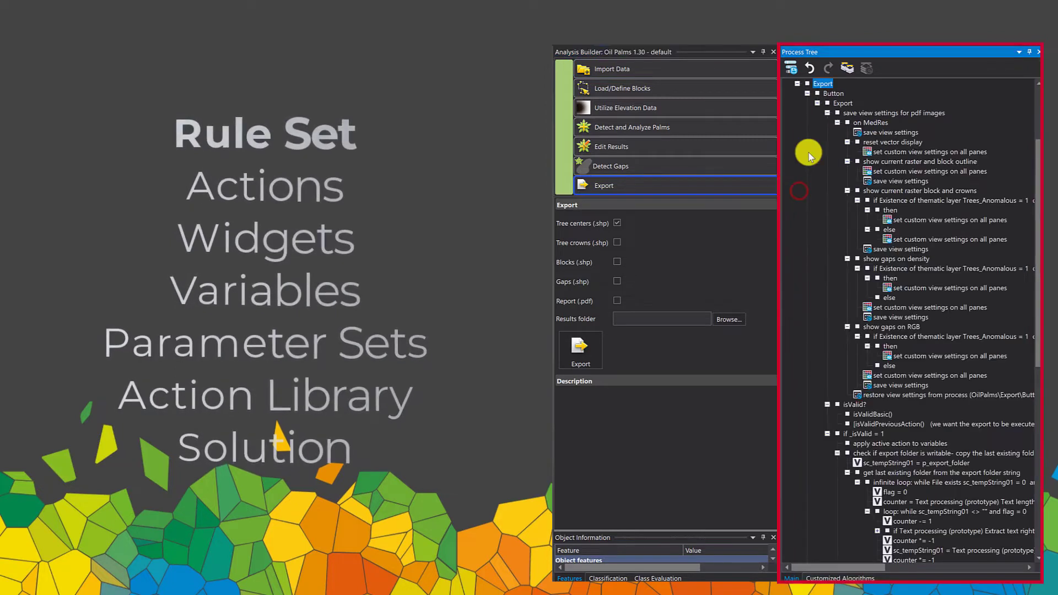
{"action": "left_click", "coordinate": [823, 83]}
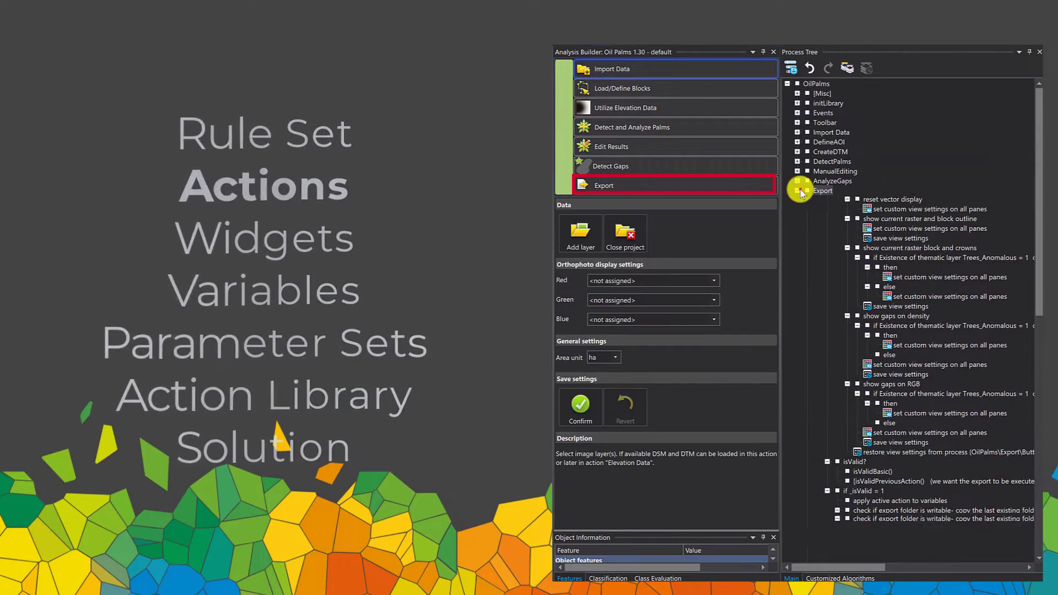
Show the Export action with its expanded processes and examine the Tree crowns (.shp) option
{"action": "left_click", "coordinate": [799, 190]}
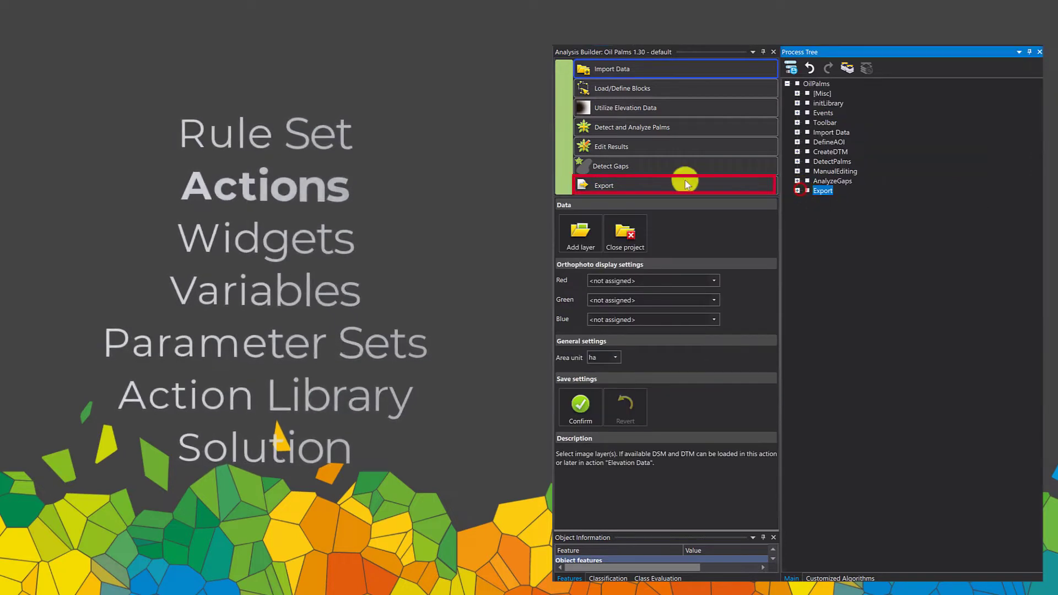
{"action": "left_click", "coordinate": [672, 180]}
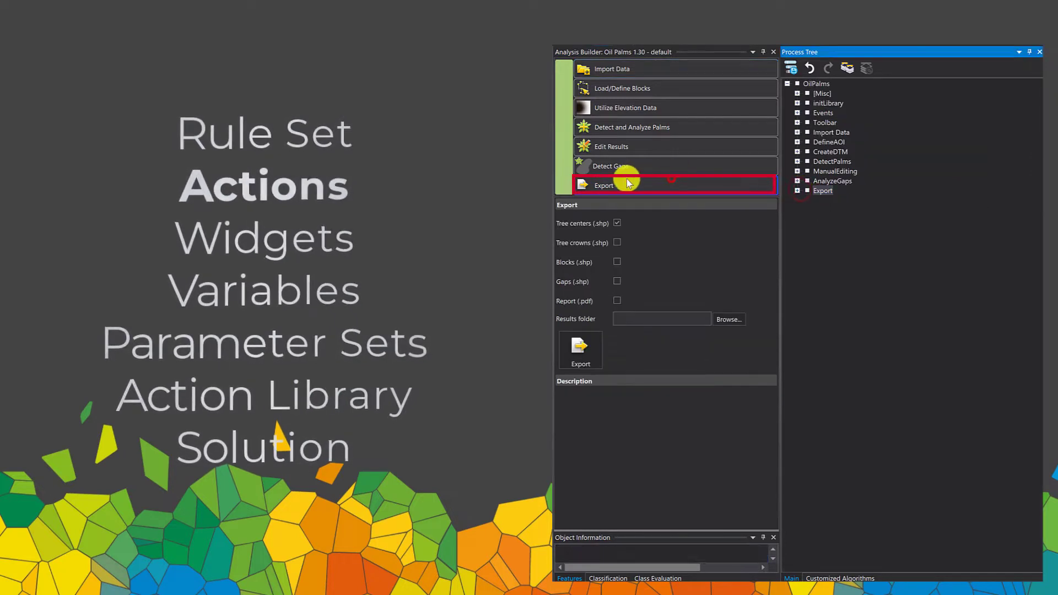
{"action": "left_click", "coordinate": [798, 191]}
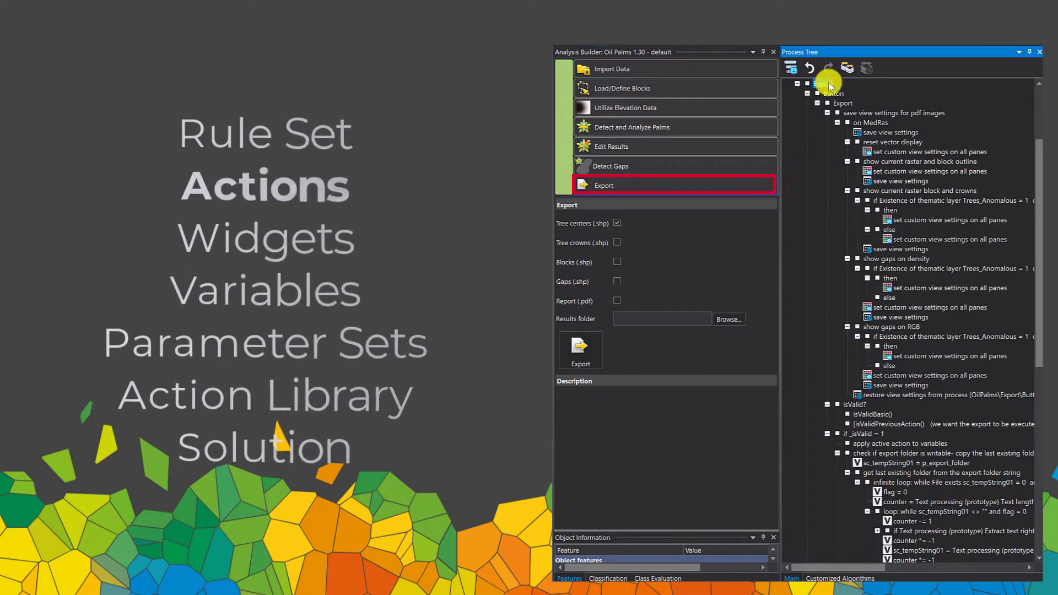
{"action": "left_click", "coordinate": [584, 244]}
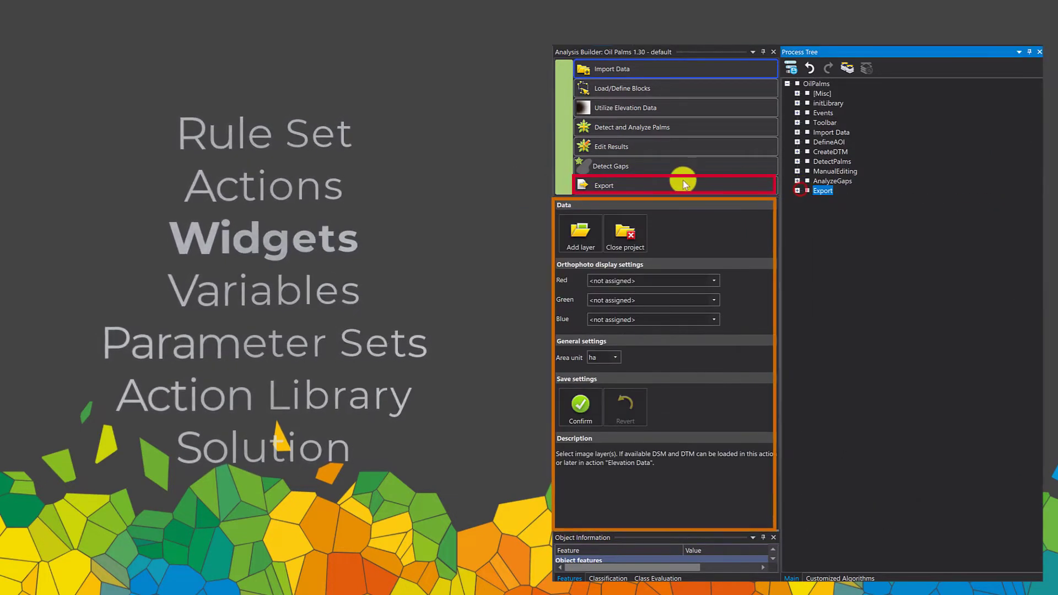
Reopen the Export action and compare its widgets with the processes in the expanded Export branch
{"action": "left_click", "coordinate": [684, 184]}
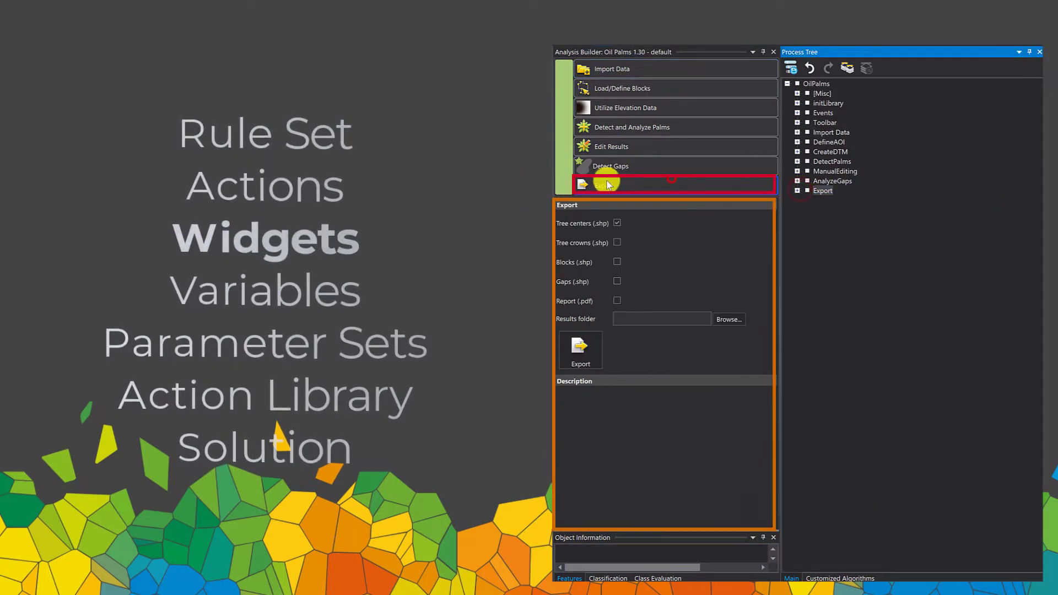
{"action": "left_click", "coordinate": [798, 190]}
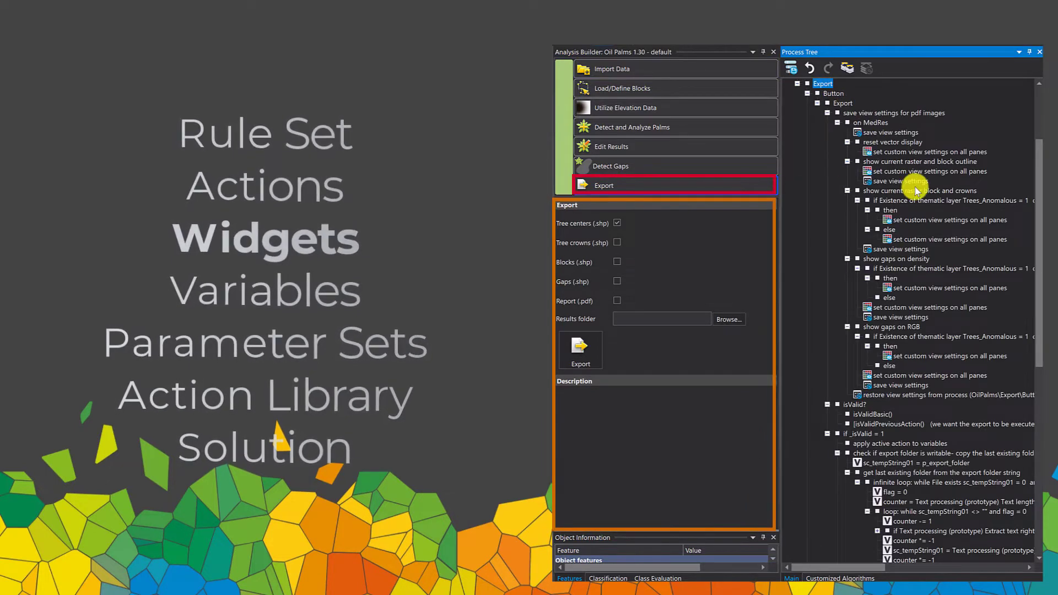
{"action": "left_click", "coordinate": [588, 243]}
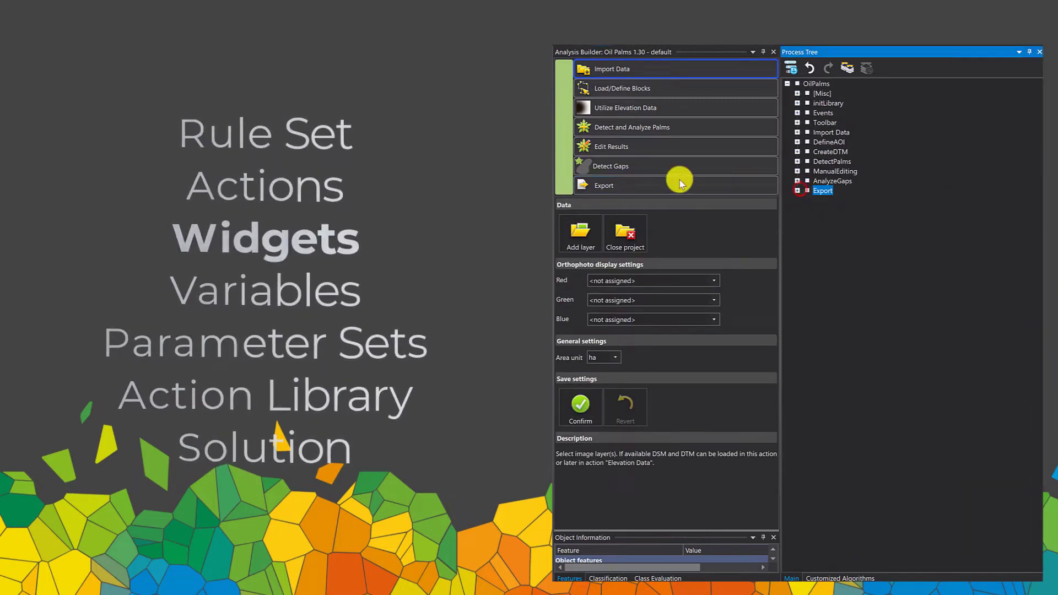
Display the Export action's settings and processes, and read the description of its Export widget
{"action": "left_click", "coordinate": [672, 181]}
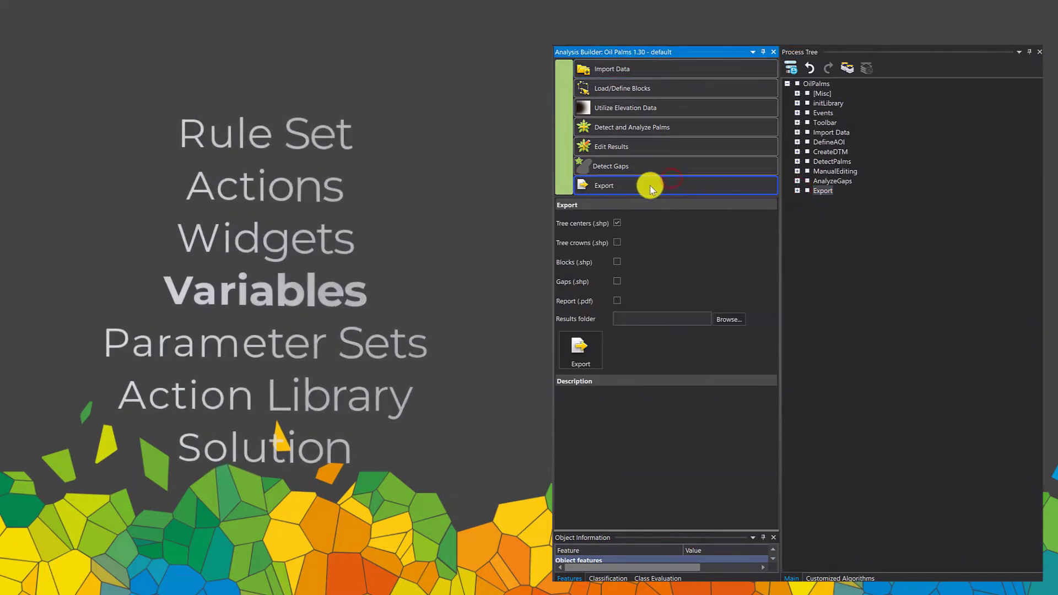
{"action": "left_click", "coordinate": [798, 191]}
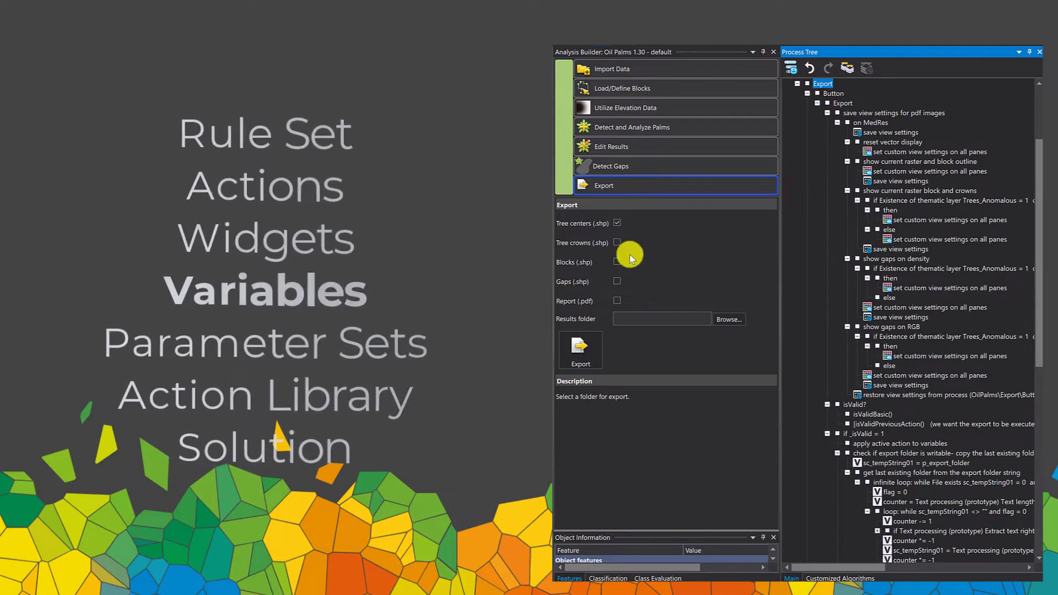
{"action": "left_click", "coordinate": [586, 241]}
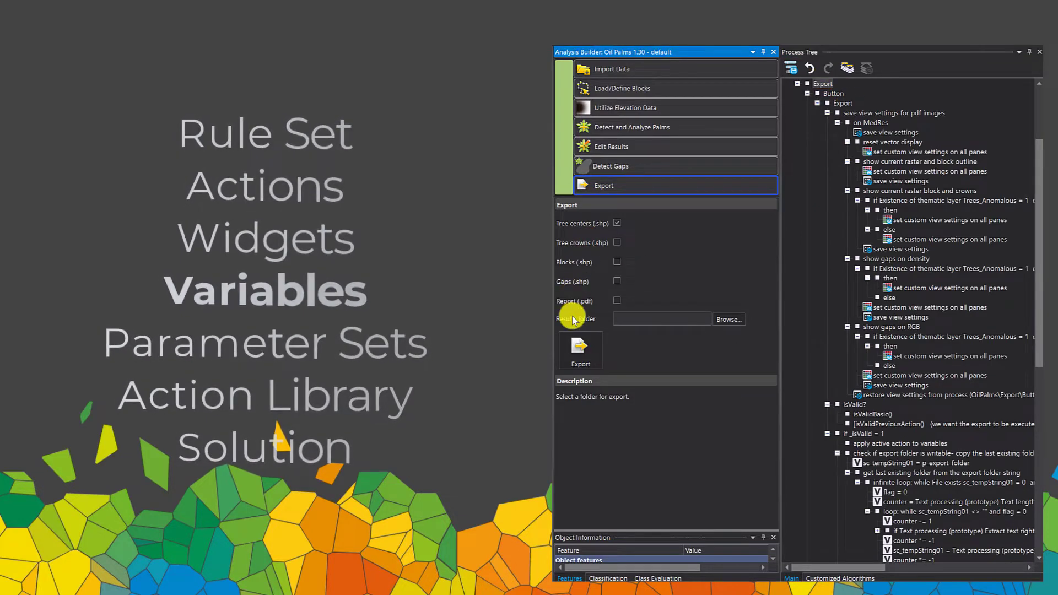
{"action": "left_click", "coordinate": [574, 352]}
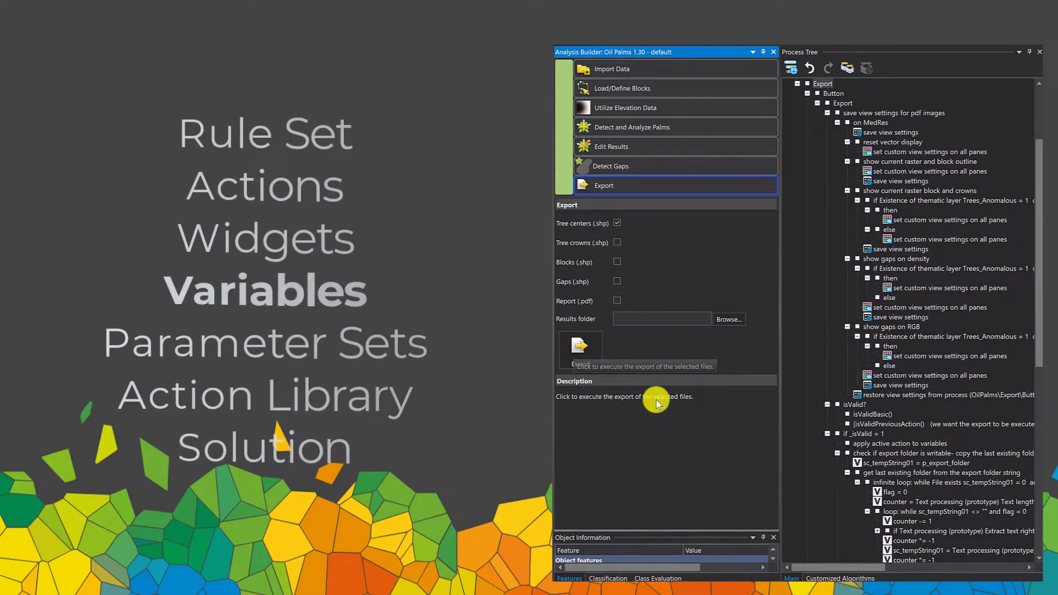
Examine the Export action's output options alongside the expanded Export branch of the rule set
{"action": "left_click", "coordinate": [637, 187]}
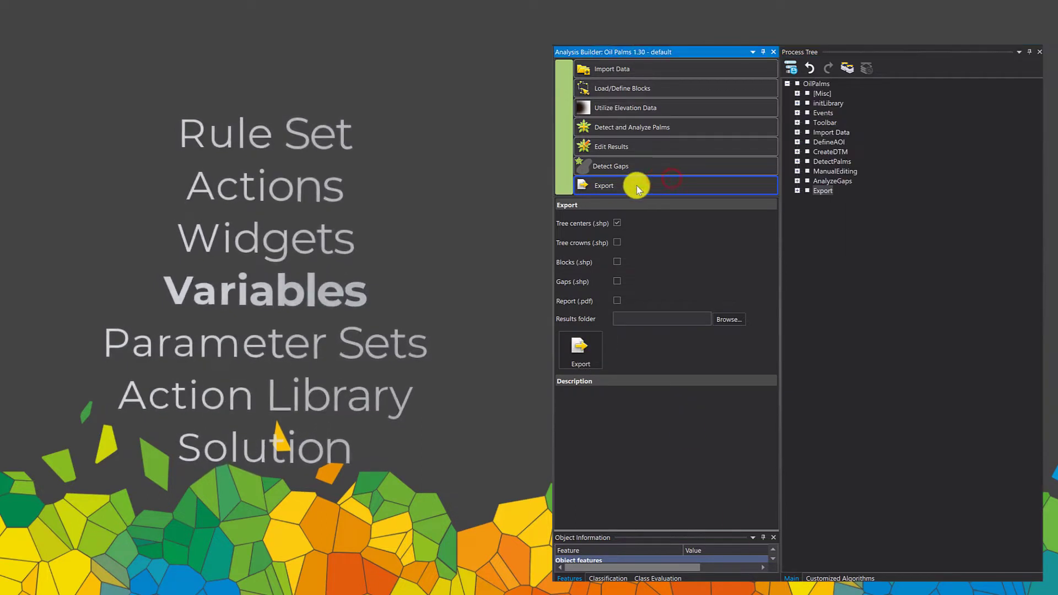
{"action": "left_click", "coordinate": [798, 191]}
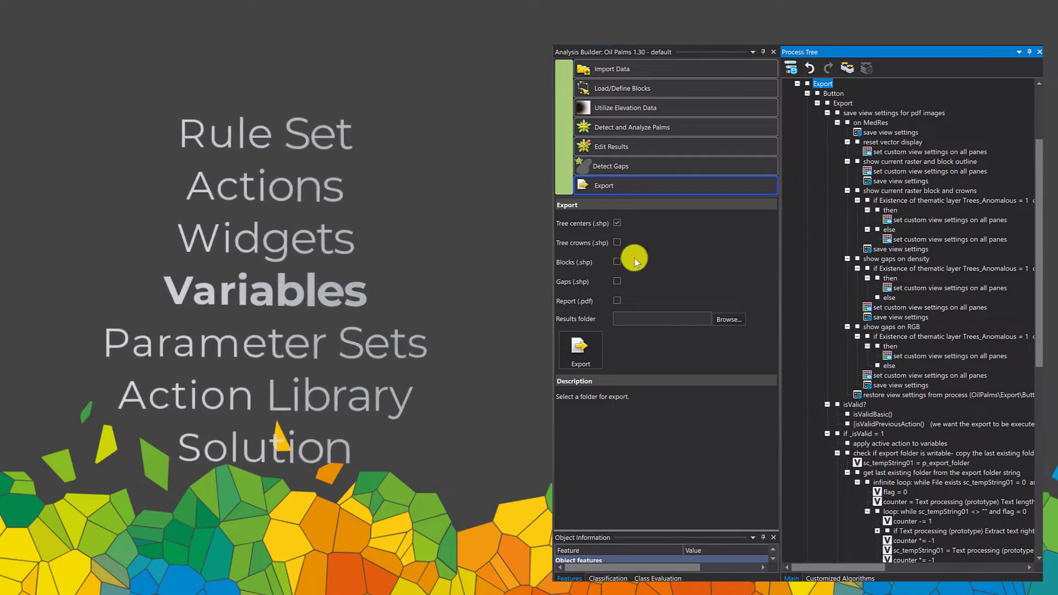
{"action": "left_click", "coordinate": [588, 241]}
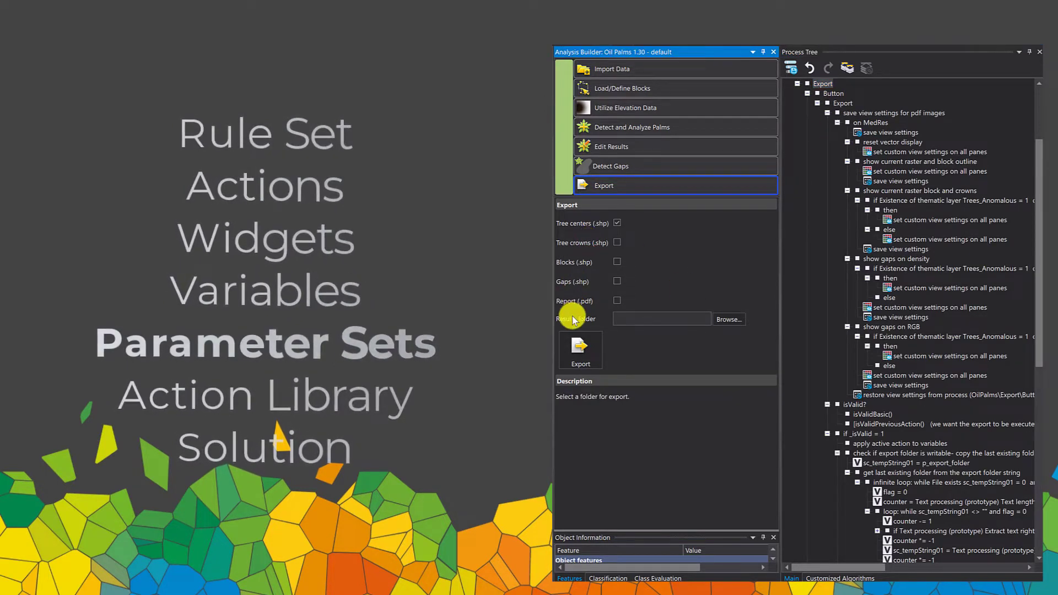
{"action": "left_click", "coordinate": [574, 351]}
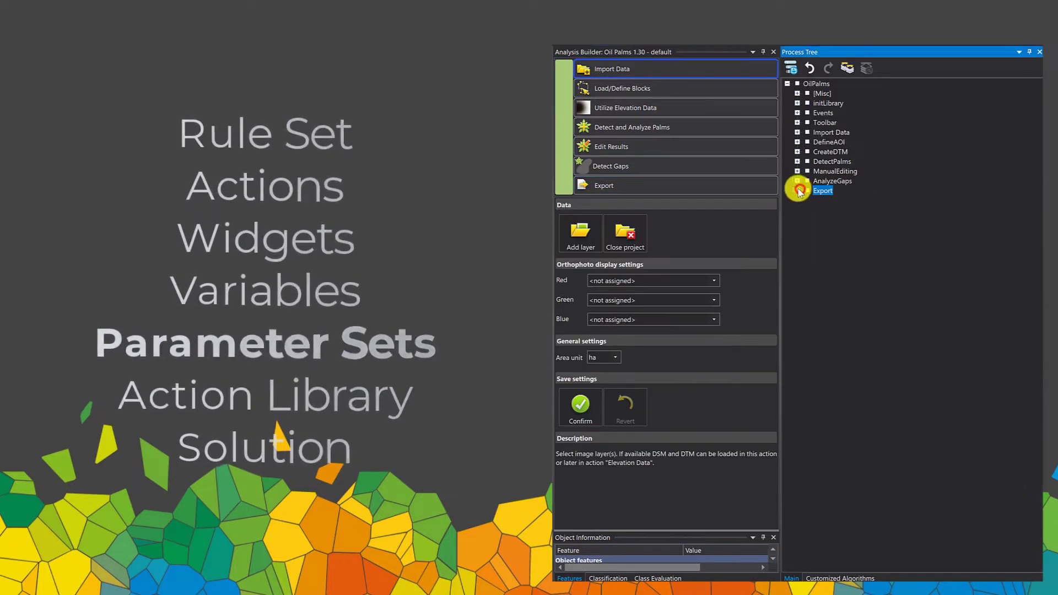
Open the Export action again and expand its rule set branch to inspect the underlying processes
{"action": "left_click", "coordinate": [662, 184]}
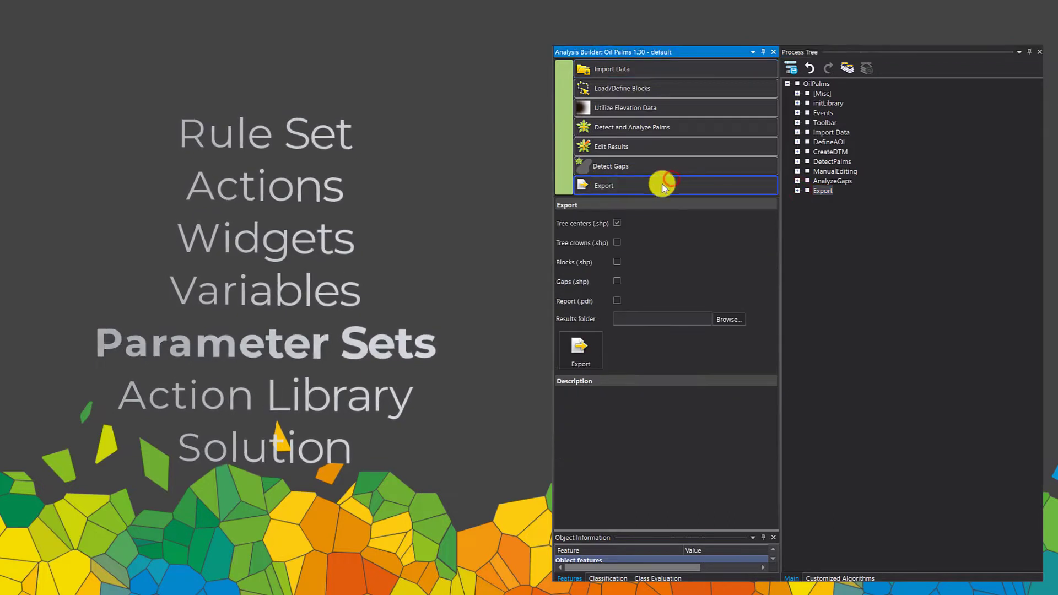
{"action": "left_click", "coordinate": [799, 191]}
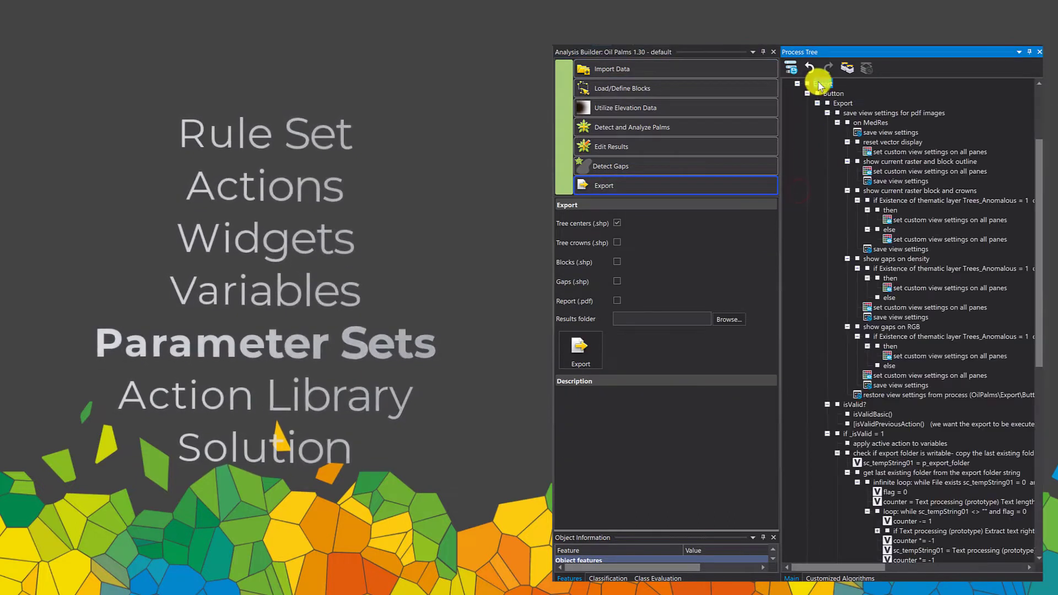
{"action": "left_click", "coordinate": [588, 241]}
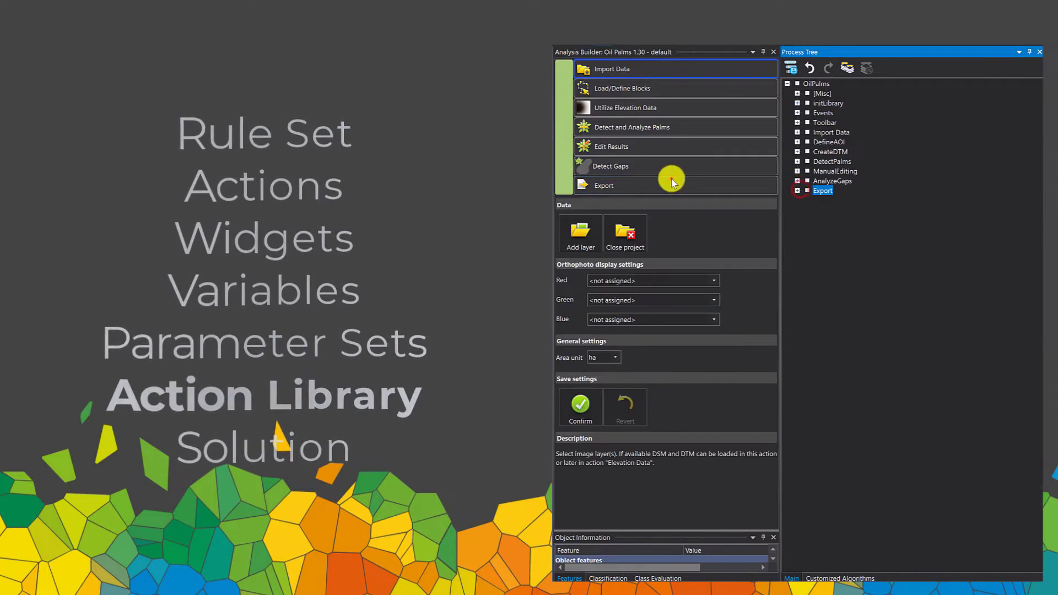
Show the Export action's processes and review the descriptions of its results folder and Export widgets
{"action": "left_click", "coordinate": [673, 180]}
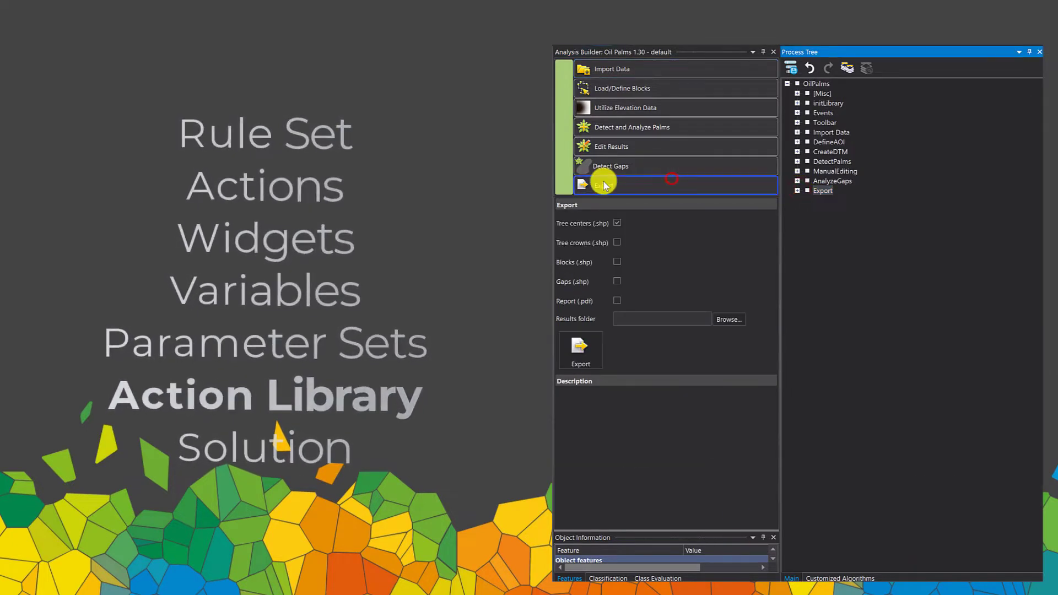
{"action": "left_click", "coordinate": [798, 190]}
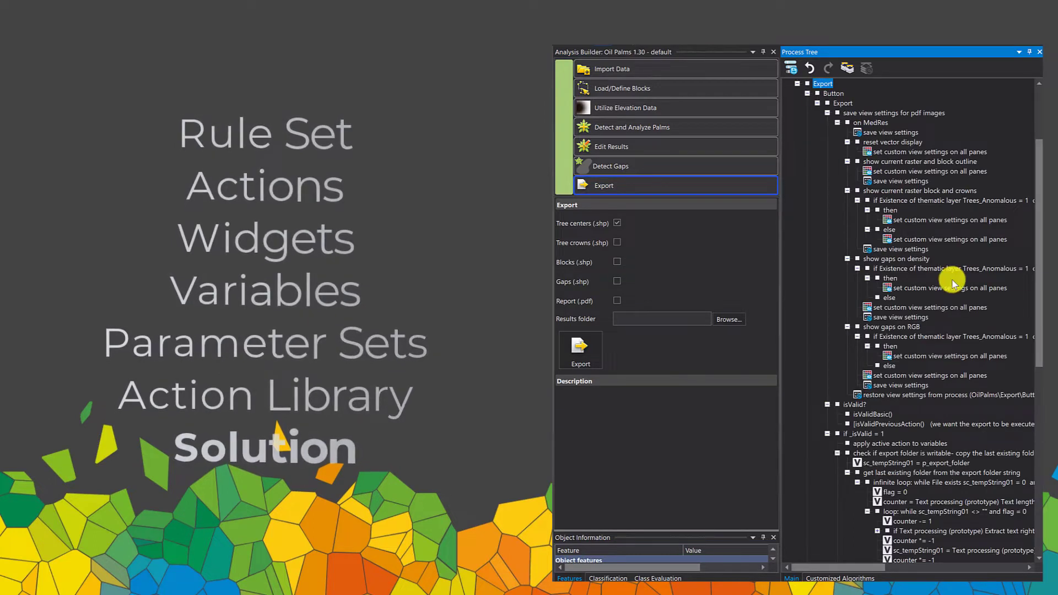
{"action": "left_click", "coordinate": [591, 244]}
{"action": "mouse_move", "coordinate": [573, 320]}
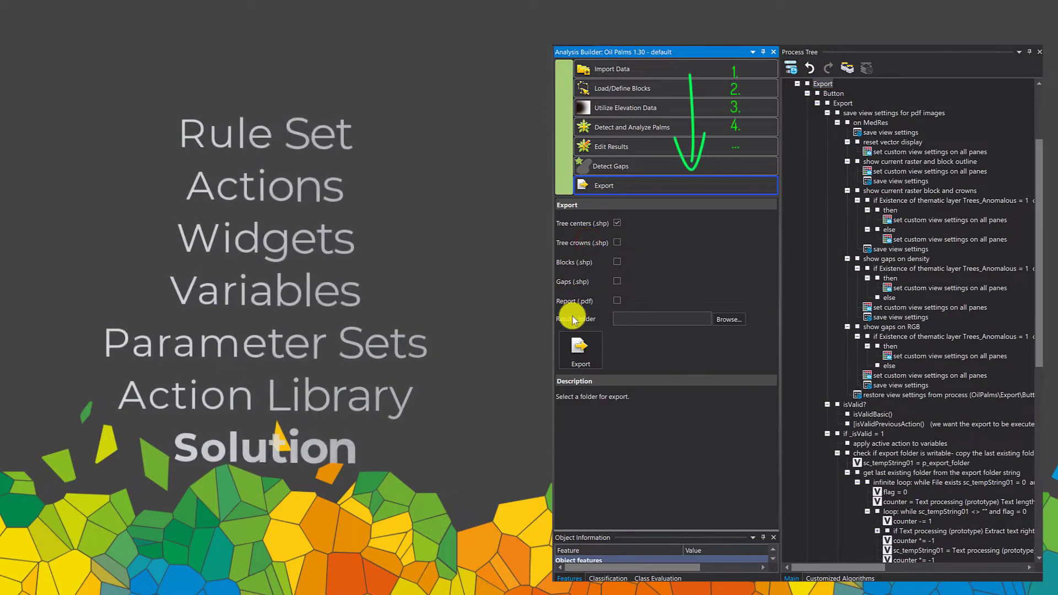
{"action": "mouse_move", "coordinate": [574, 339]}
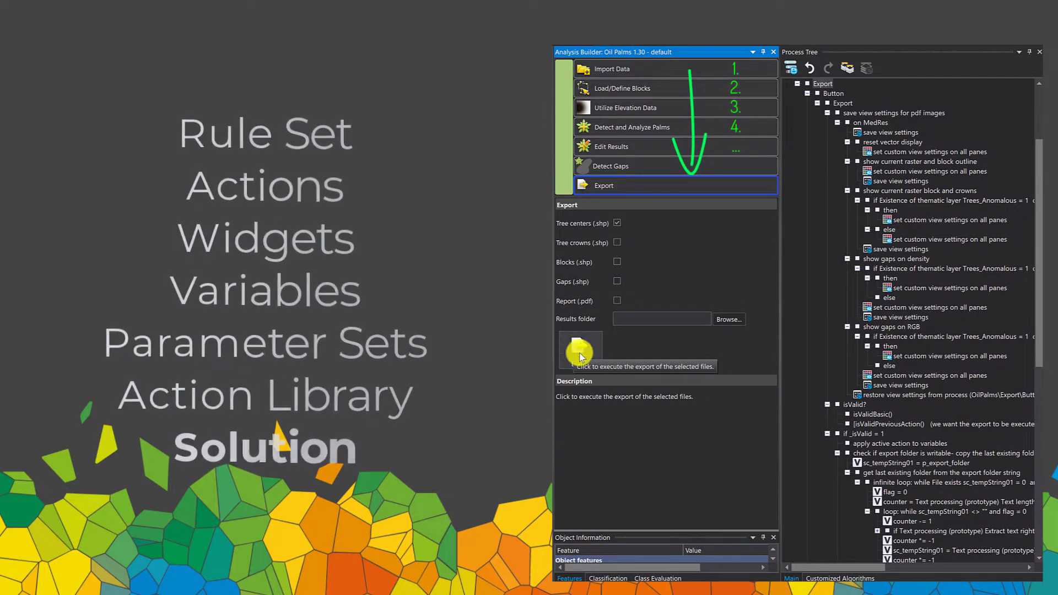
Collapse the Export branch, then examine the Export action's settings together with its re-expanded processes
{"action": "left_click", "coordinate": [797, 191]}
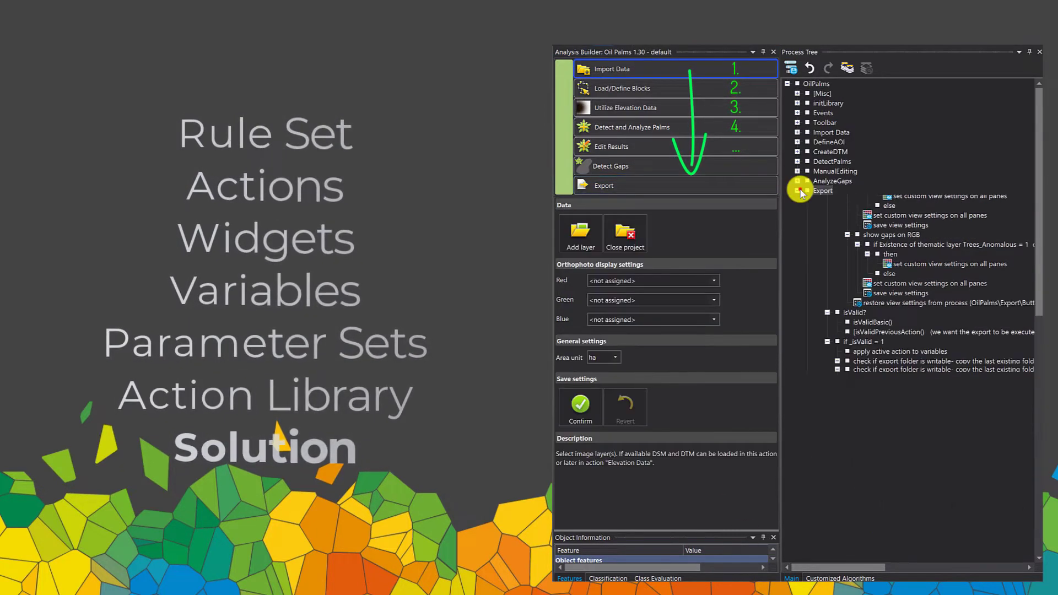
{"action": "left_click", "coordinate": [662, 186]}
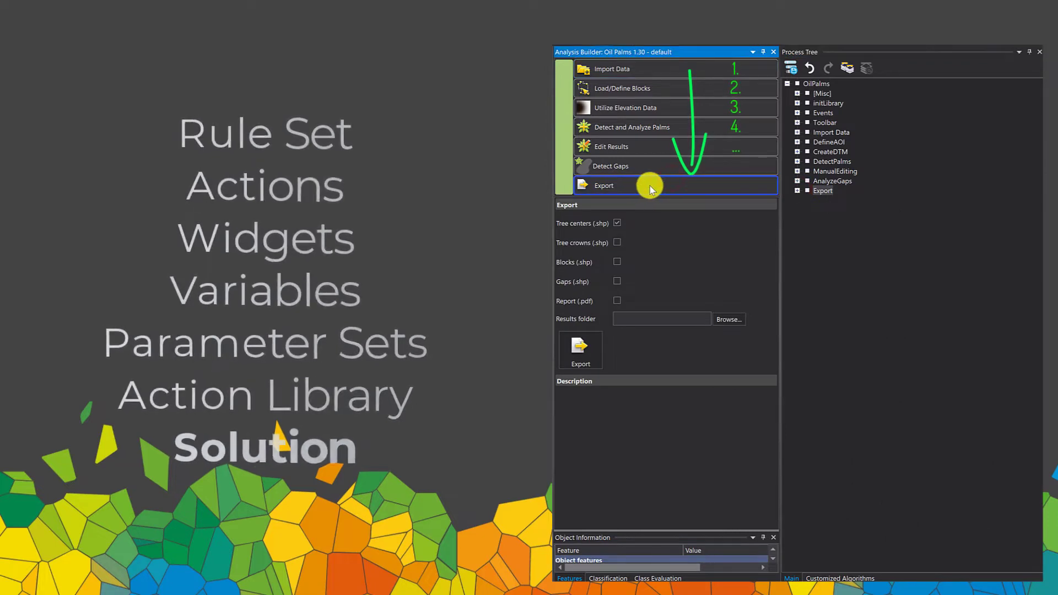
{"action": "left_click", "coordinate": [798, 191]}
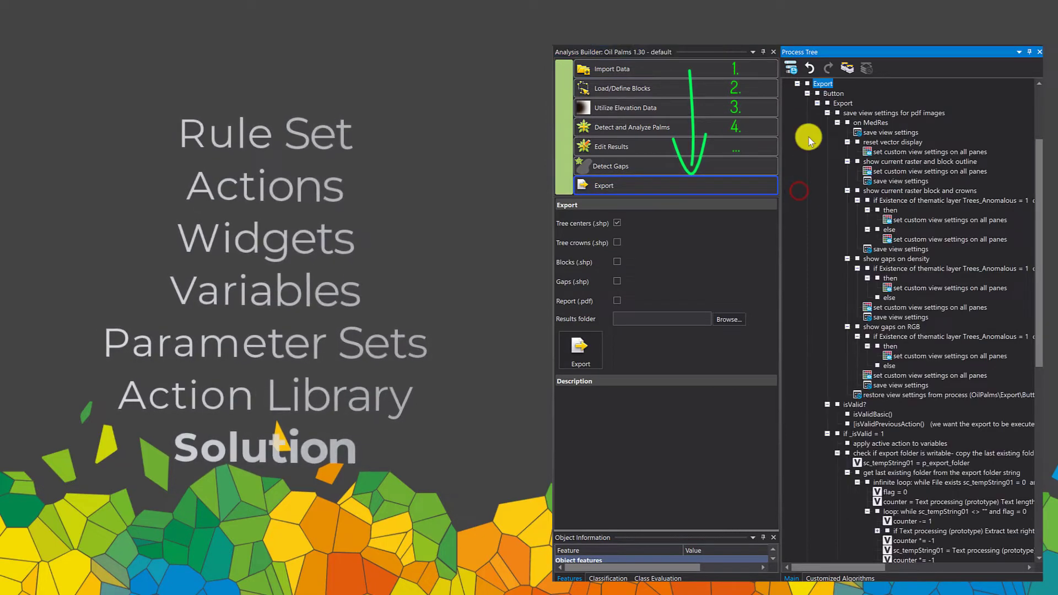
{"action": "left_click", "coordinate": [587, 242]}
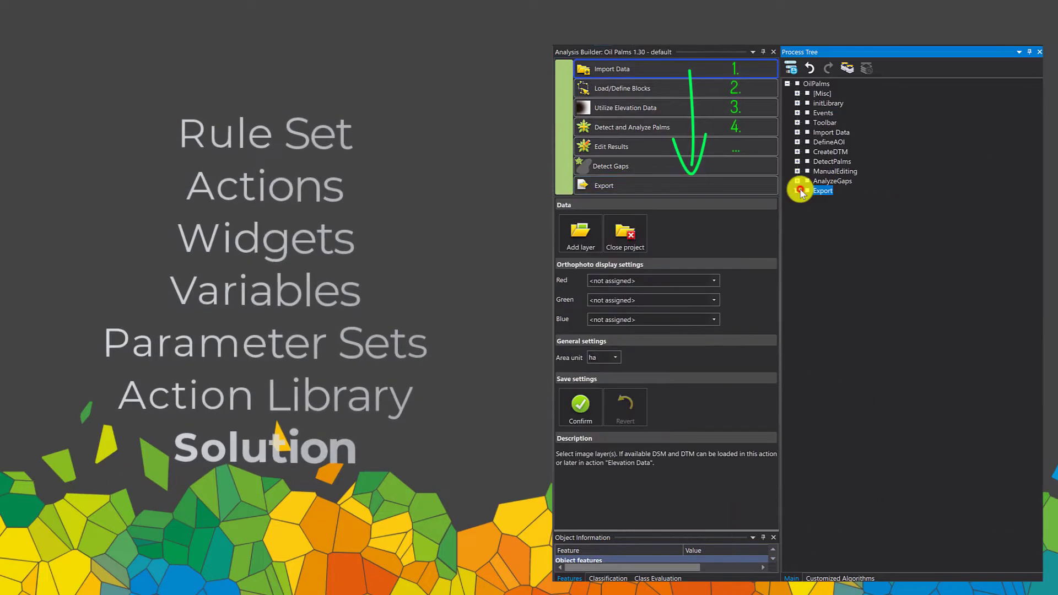
Inspect the Export action's widgets and expanded processes, then collapse the Export branch of the rule set
{"action": "left_click", "coordinate": [671, 179]}
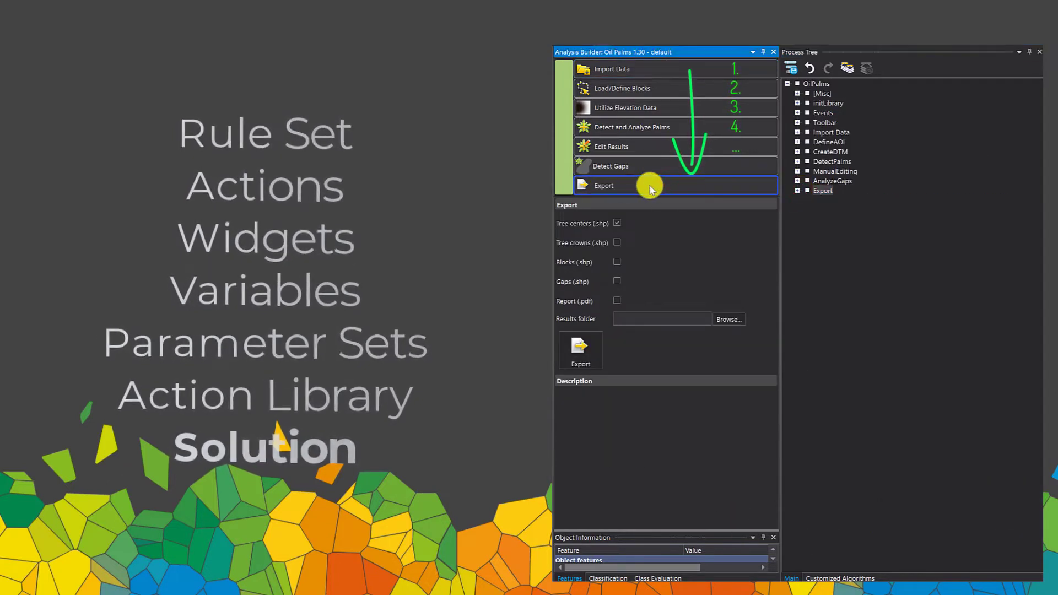
{"action": "left_click", "coordinate": [799, 191]}
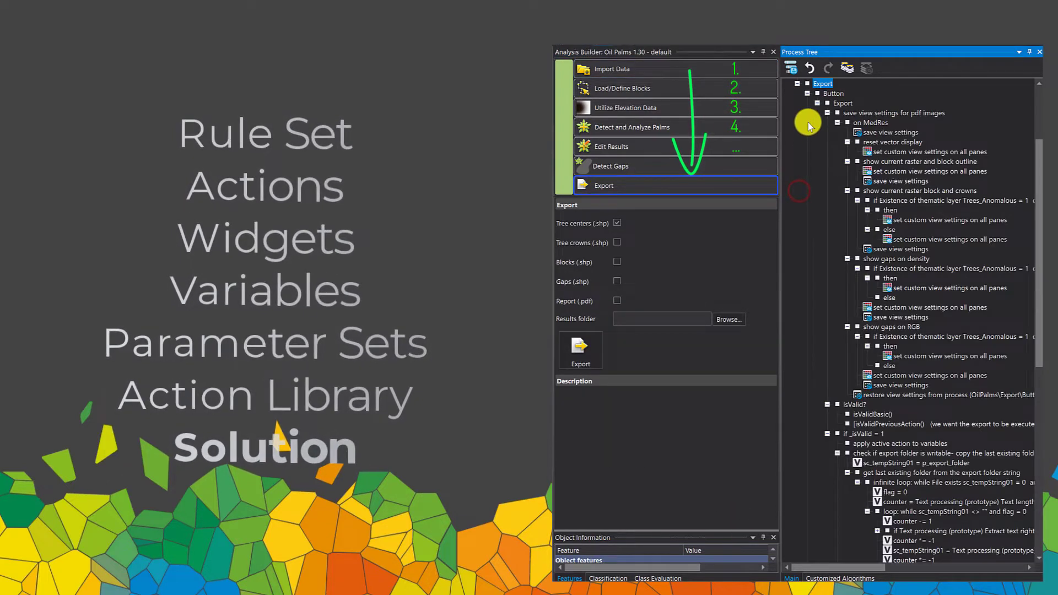
{"action": "left_click", "coordinate": [589, 241]}
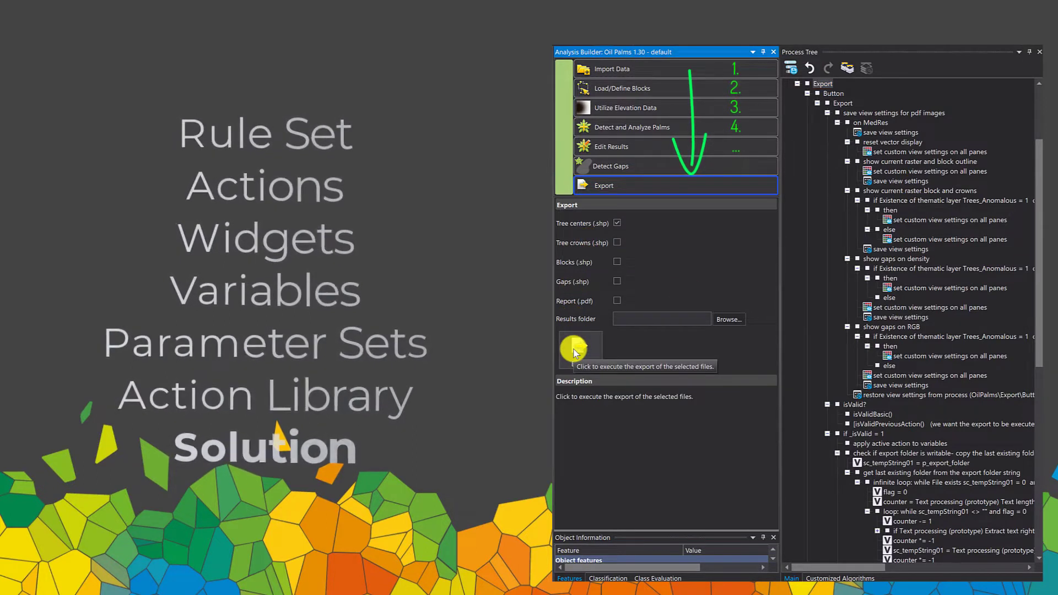
{"action": "left_click", "coordinate": [798, 190]}
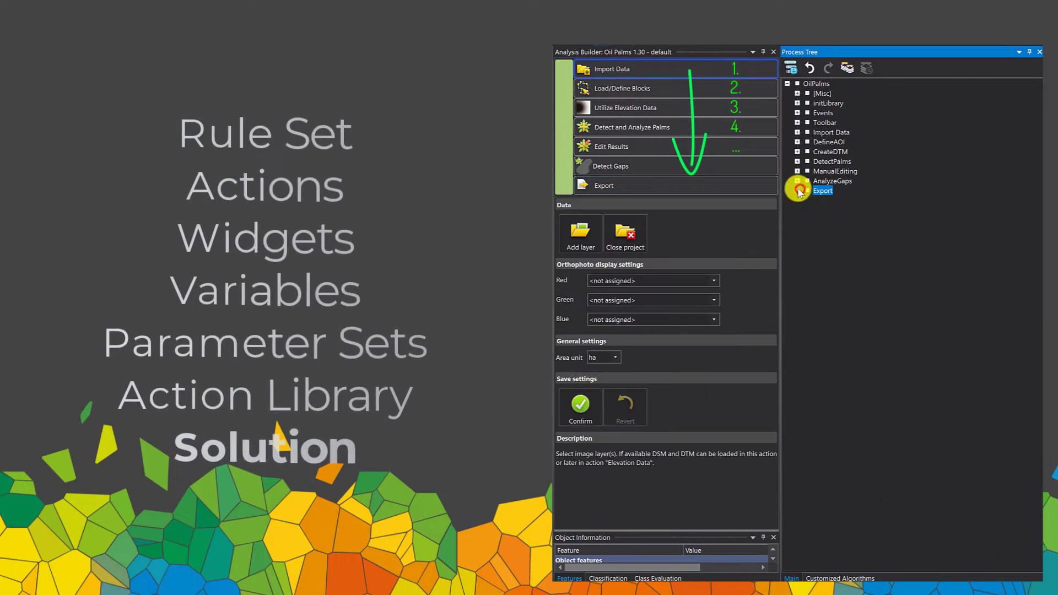
Display the Export action's widgets again and expand the matching Export branch of the rule set to compare them
{"action": "left_click", "coordinate": [671, 180]}
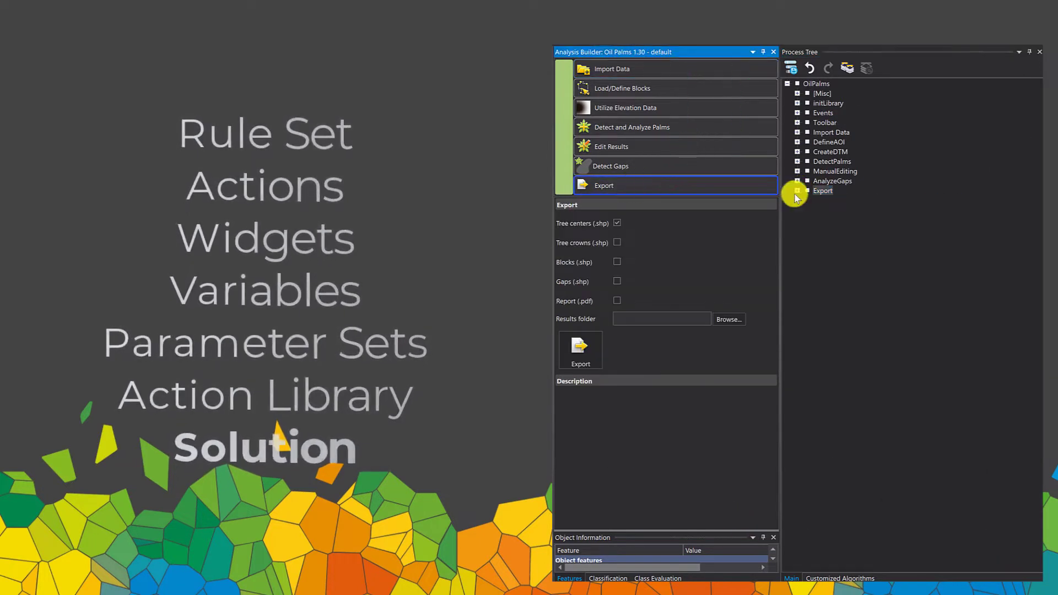
{"action": "left_click", "coordinate": [799, 192]}
{"action": "left_click", "coordinate": [650, 187]}
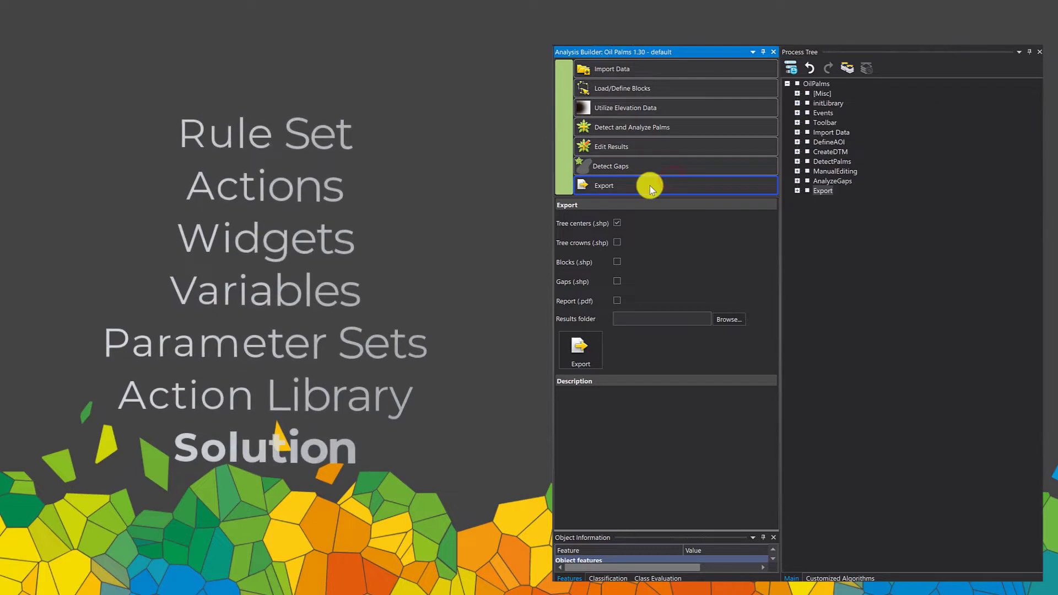
{"action": "left_click", "coordinate": [798, 191]}
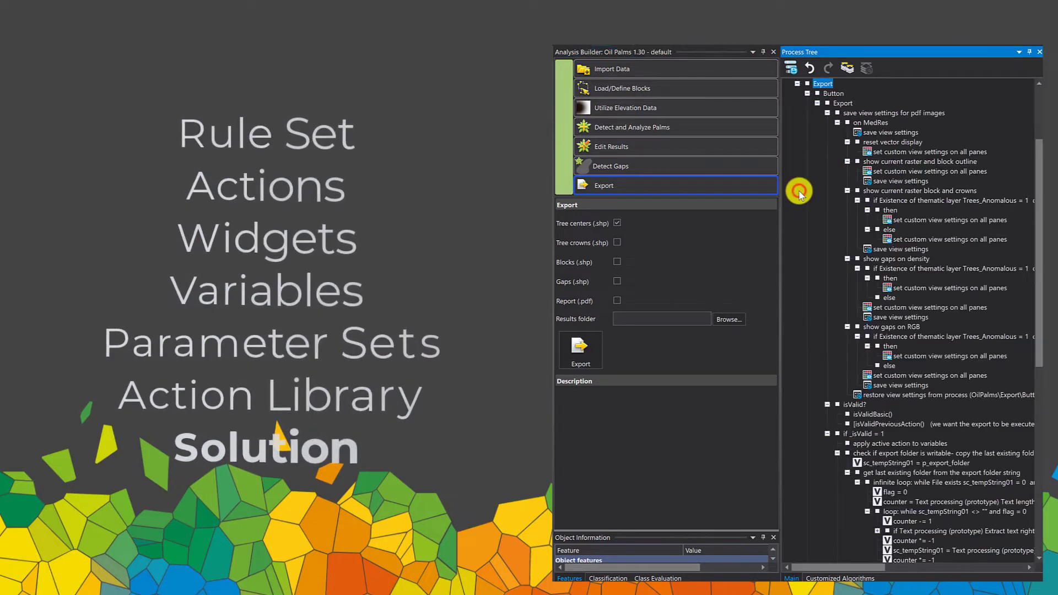
{"action": "left_click", "coordinate": [586, 238]}
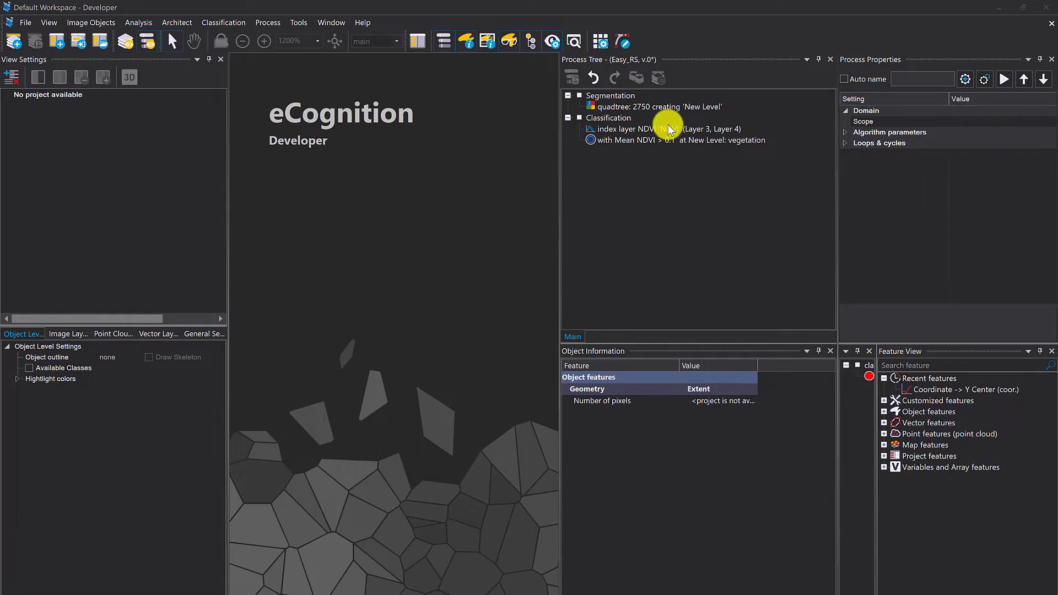
Review the settings of the quadtree segmentation, NDVI index layer and vegetation classification processes
{"action": "left_click", "coordinate": [648, 107]}
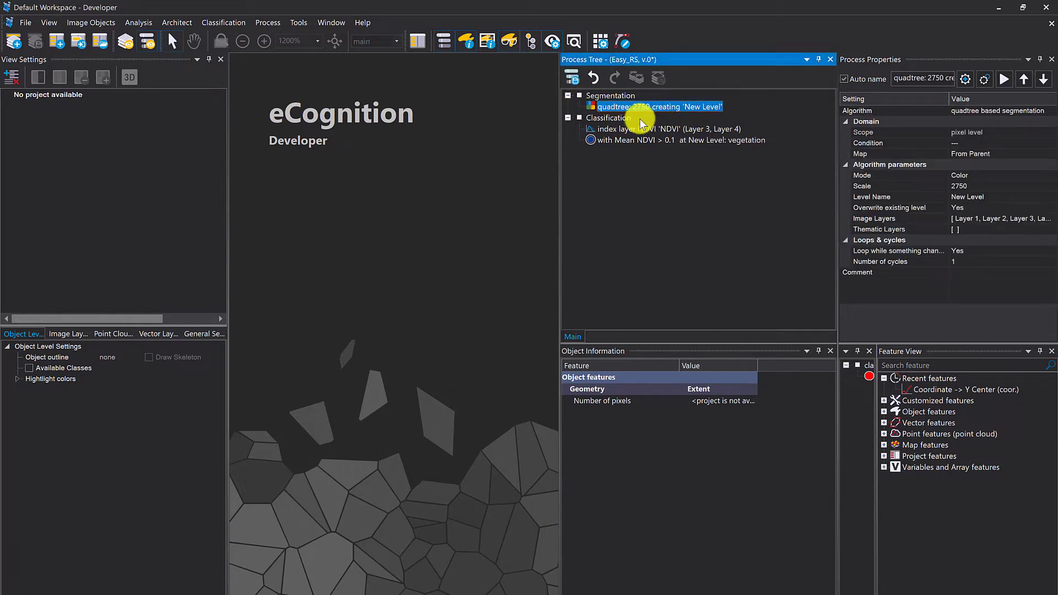
{"action": "left_click", "coordinate": [630, 131]}
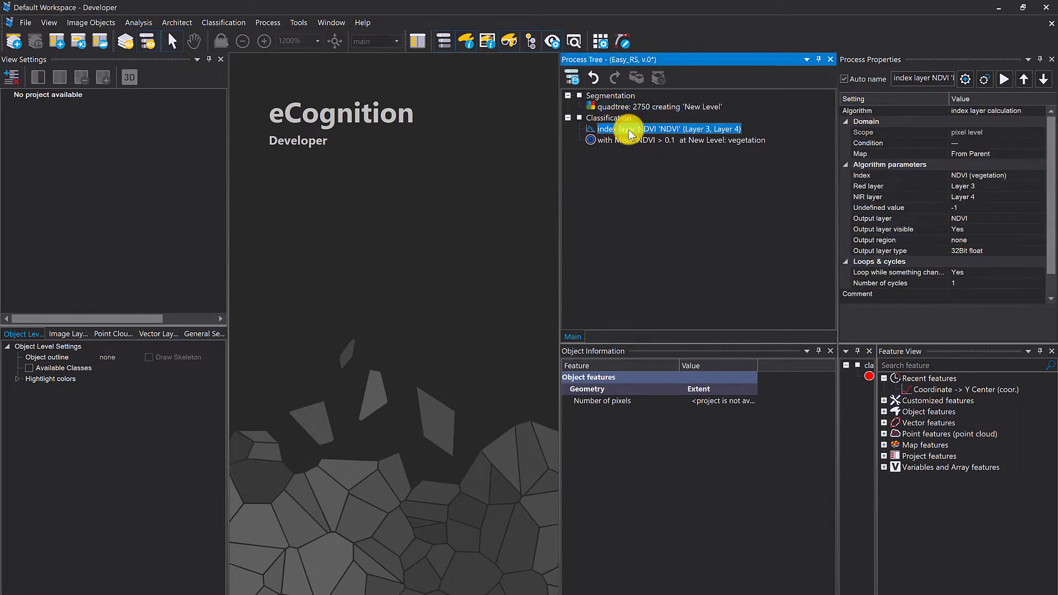
{"action": "left_click", "coordinate": [621, 140]}
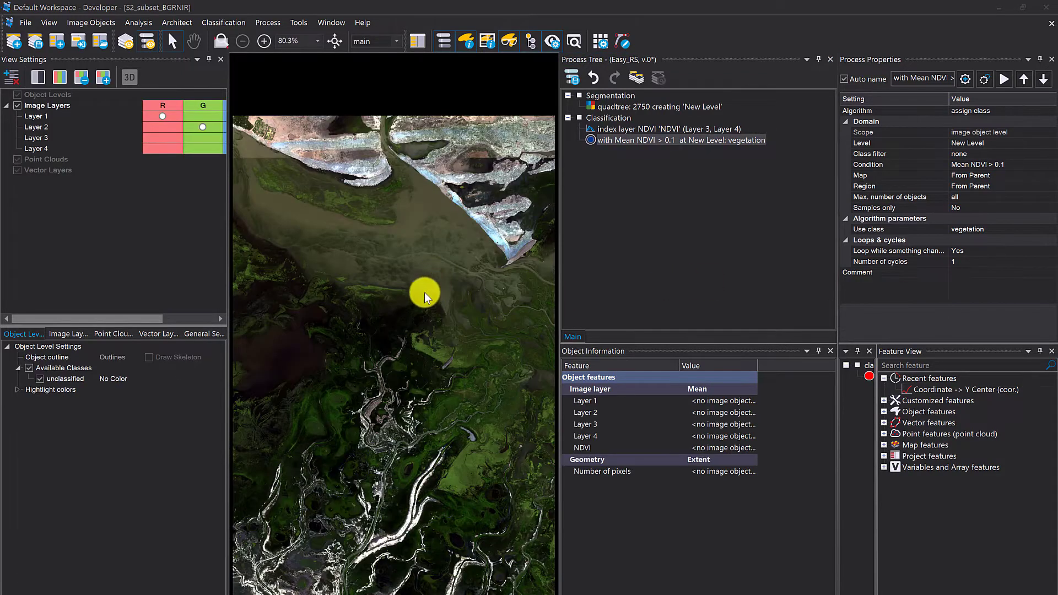
Execute the quadtree segmentation process with scale 2750 and inspect the feature values of several resulting image objects
{"action": "left_click", "coordinate": [632, 107]}
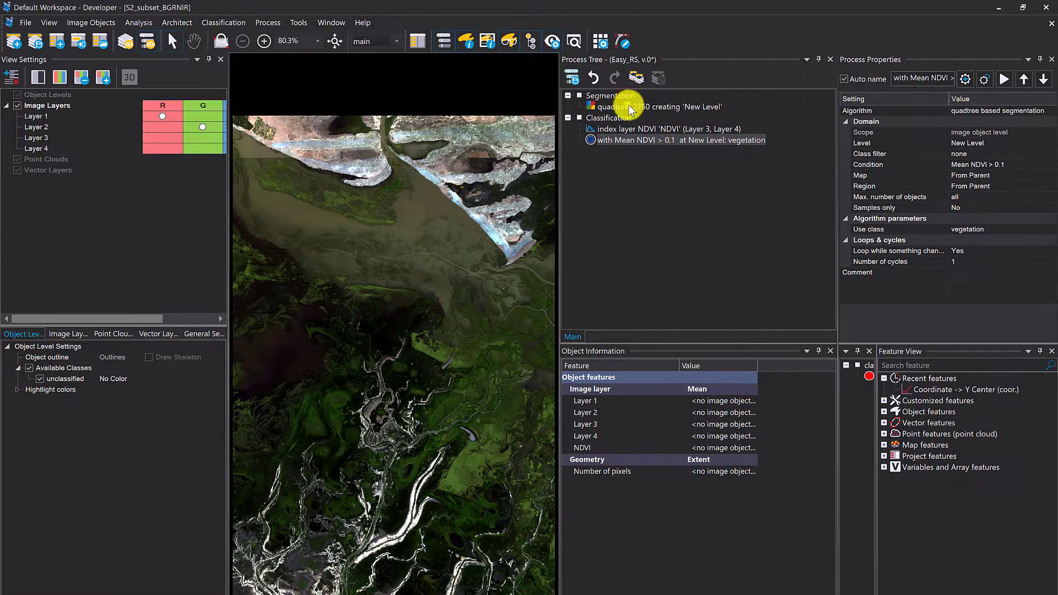
{"action": "right_click", "coordinate": [631, 107]}
{"action": "left_click", "coordinate": [656, 105]}
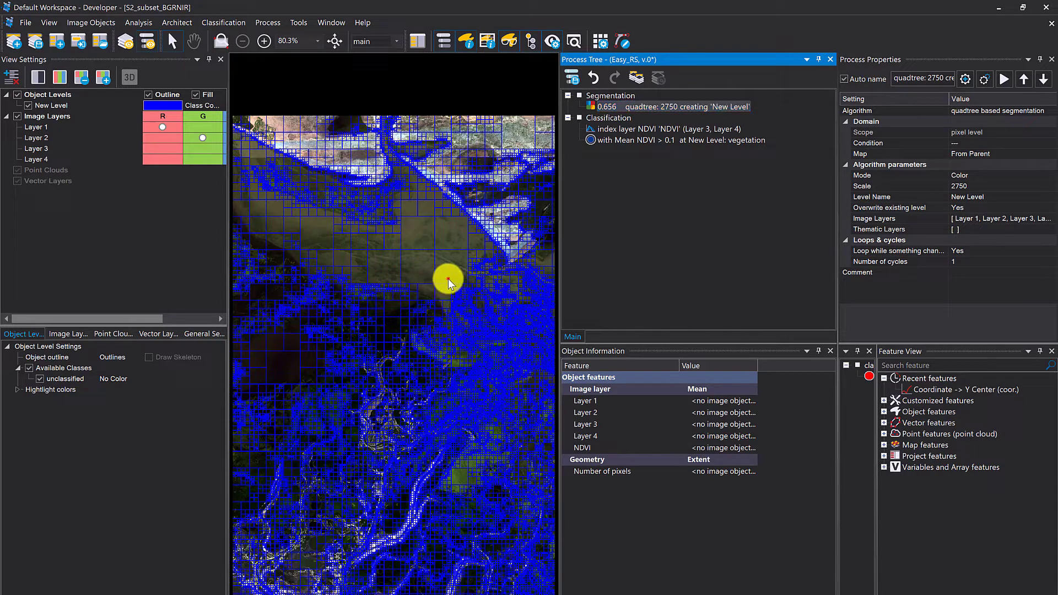
{"action": "left_click", "coordinate": [391, 296]}
{"action": "left_click", "coordinate": [364, 364]}
{"action": "left_click", "coordinate": [398, 385]}
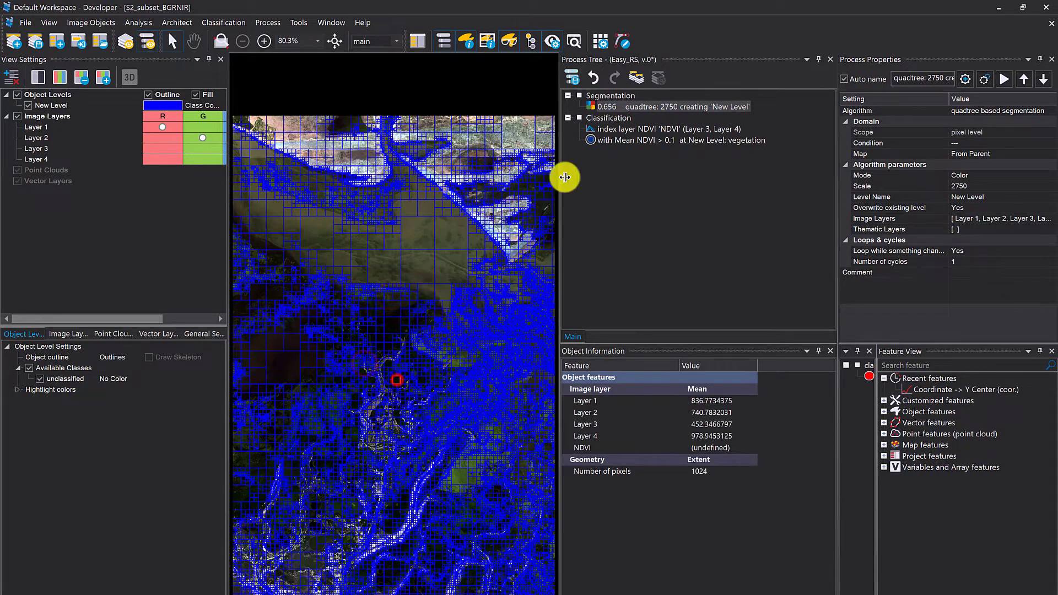
Execute the NDVI index layer process and display only the NDVI layer, assigned to the red channel, in the image view
{"action": "right_click", "coordinate": [609, 129]}
{"action": "left_click", "coordinate": [637, 153]}
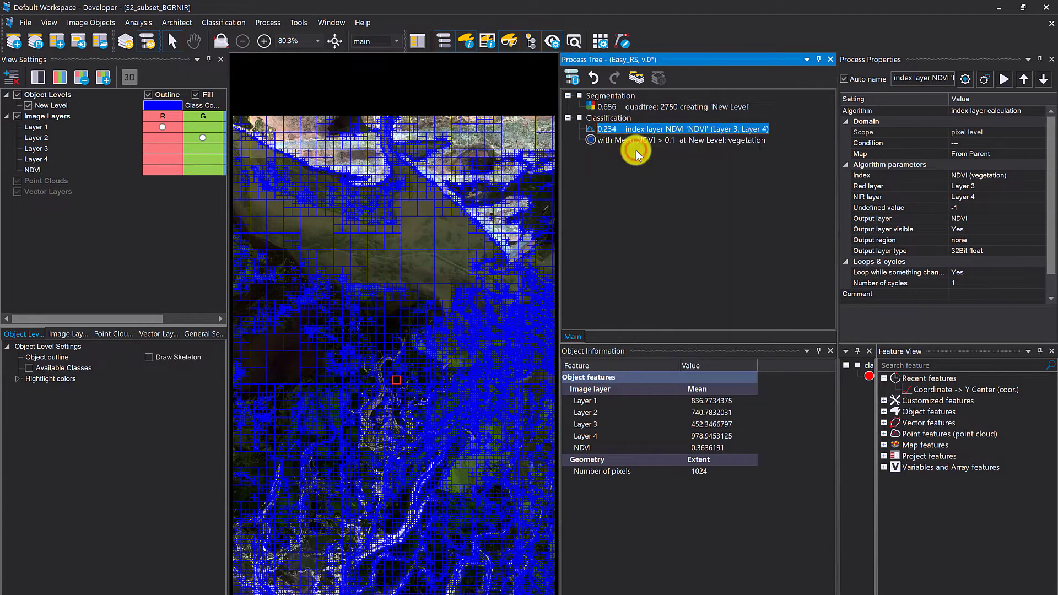
{"action": "left_click", "coordinate": [37, 171]}
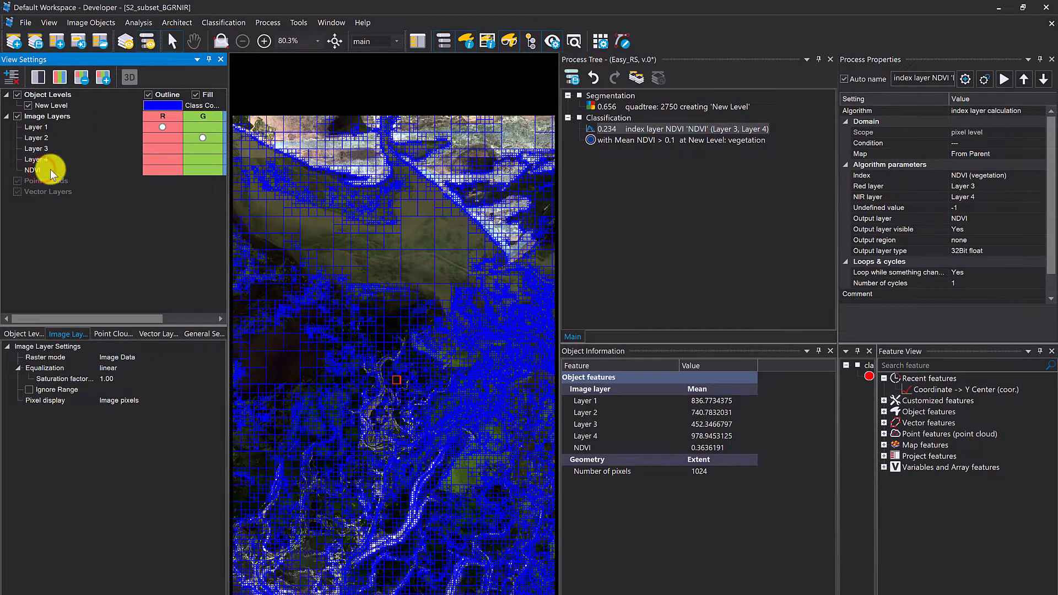
{"action": "left_click", "coordinate": [171, 169]}
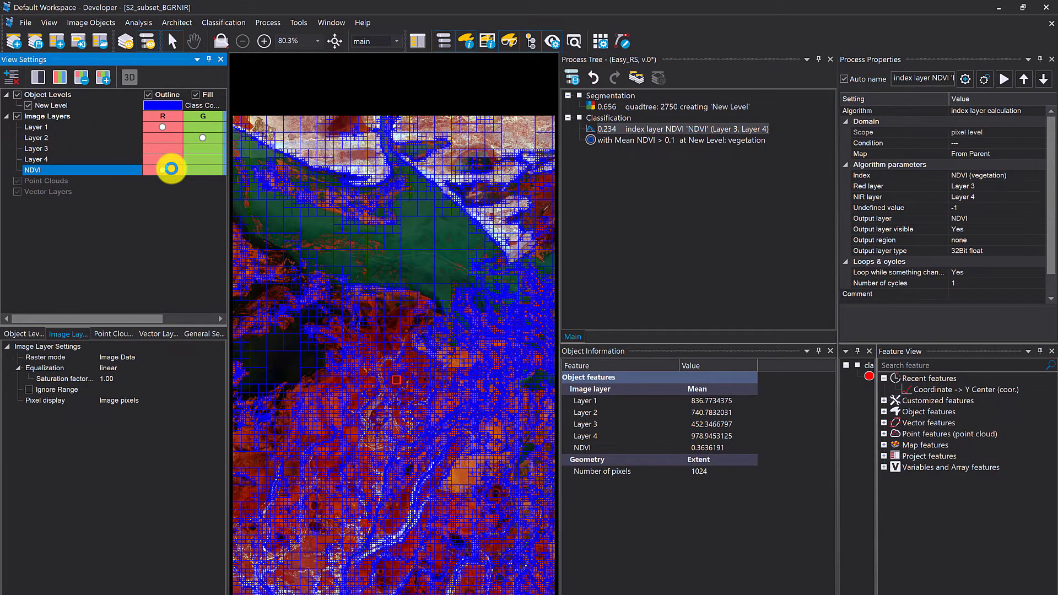
{"action": "left_click", "coordinate": [167, 126]}
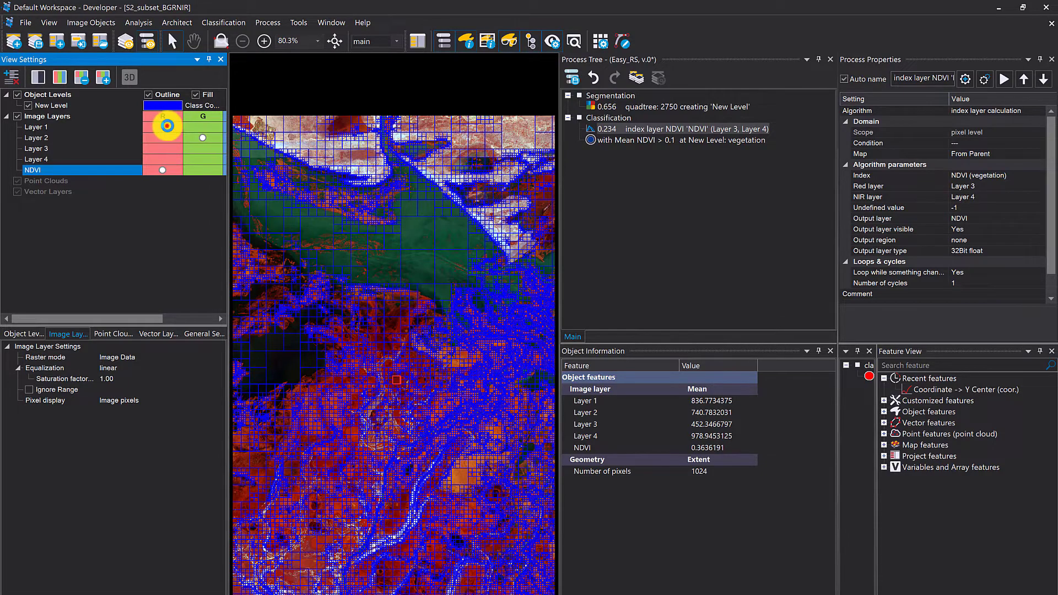
{"action": "left_click", "coordinate": [205, 140]}
{"action": "left_click_drag", "start_coordinate": [227, 147], "coordinate": [249, 161]}
{"action": "left_click", "coordinate": [240, 148]}
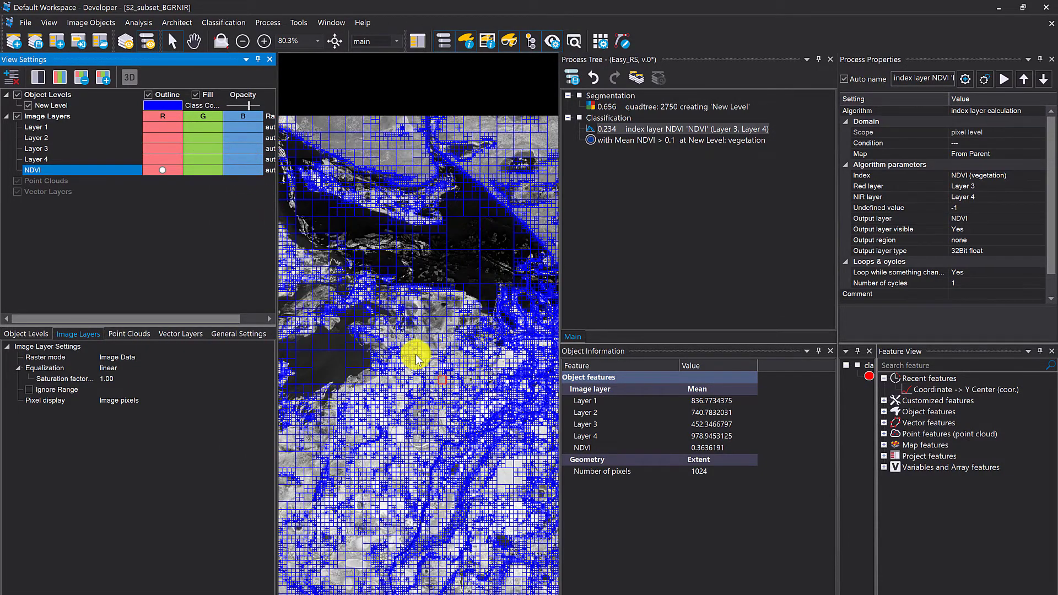
Execute the process that classifies objects with Mean NDVI > 0.1 as vegetation, and view the result across the whole image
{"action": "right_click", "coordinate": [631, 142]}
{"action": "key", "text": "F5"}
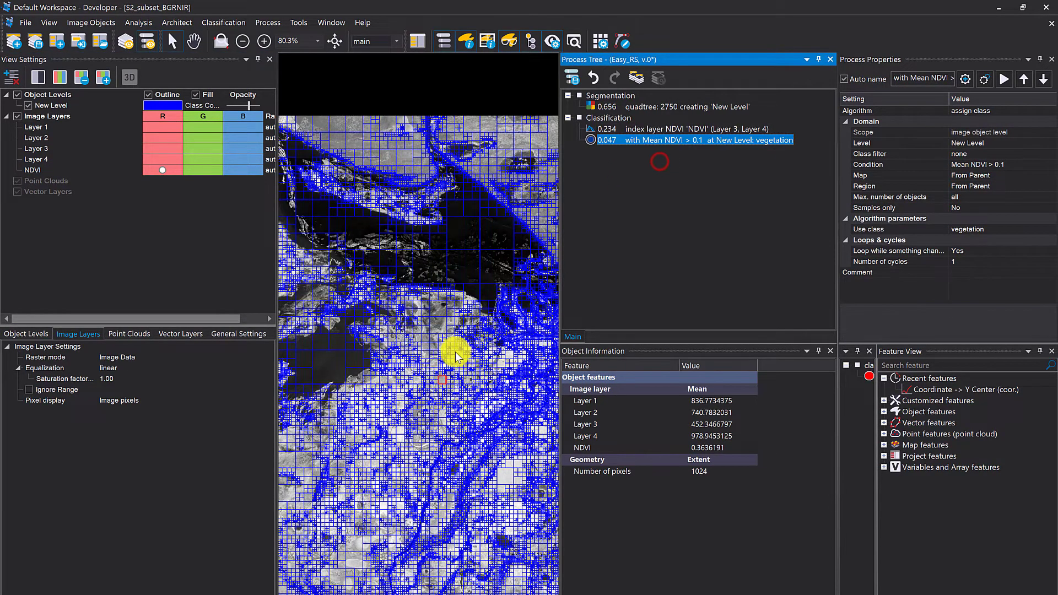
{"action": "mouse_move", "coordinate": [455, 352]}
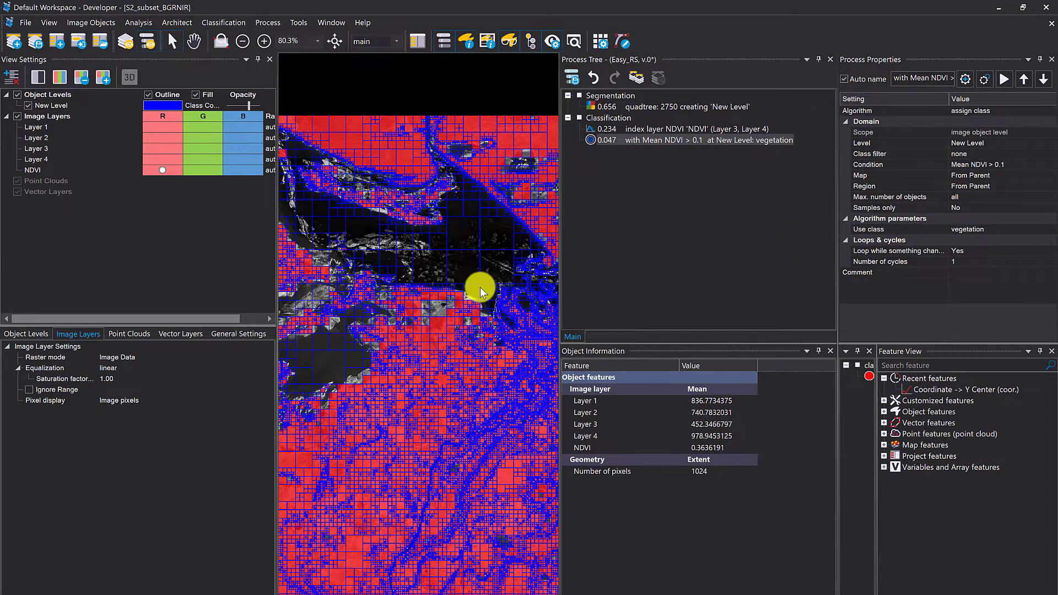
{"action": "scroll", "coordinate": [365, 252], "scroll_direction": "down", "scroll_amount": 2}
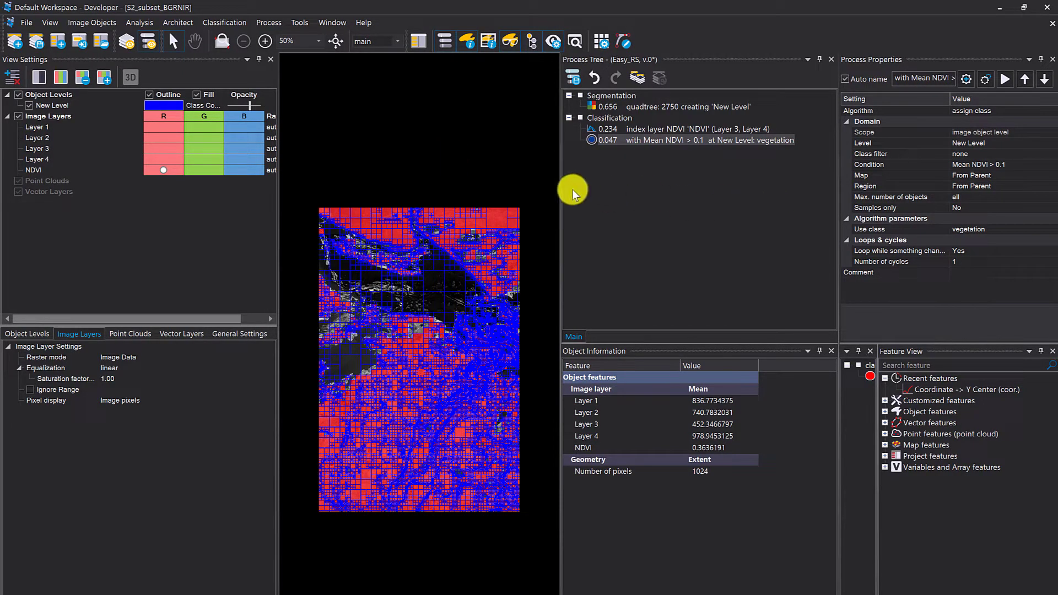
Create a new action library named New Action Library, version 1.00, in the default location
{"action": "left_click", "coordinate": [179, 23]}
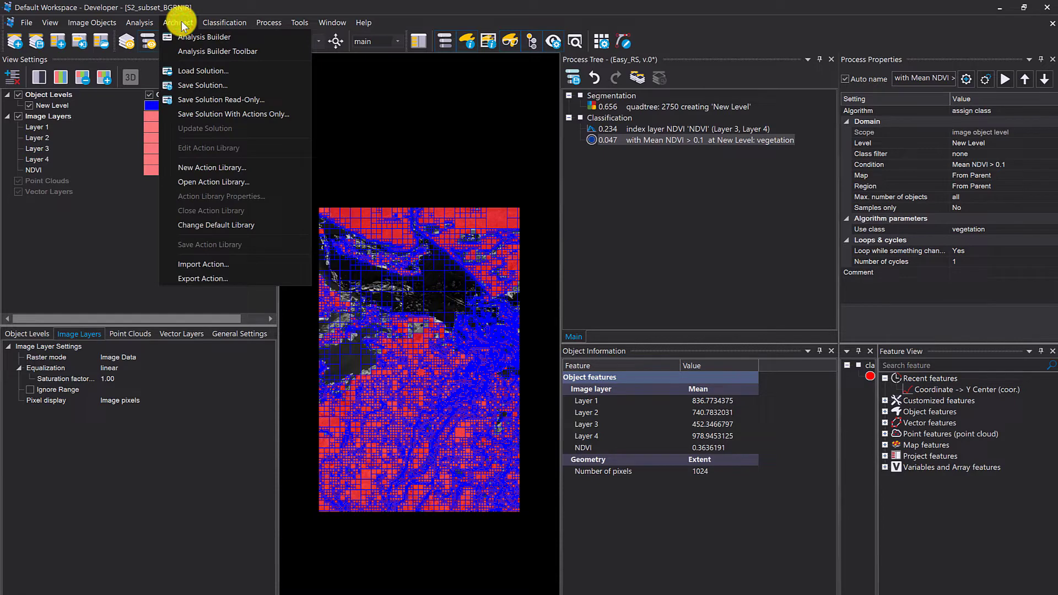
{"action": "left_click", "coordinate": [204, 168]}
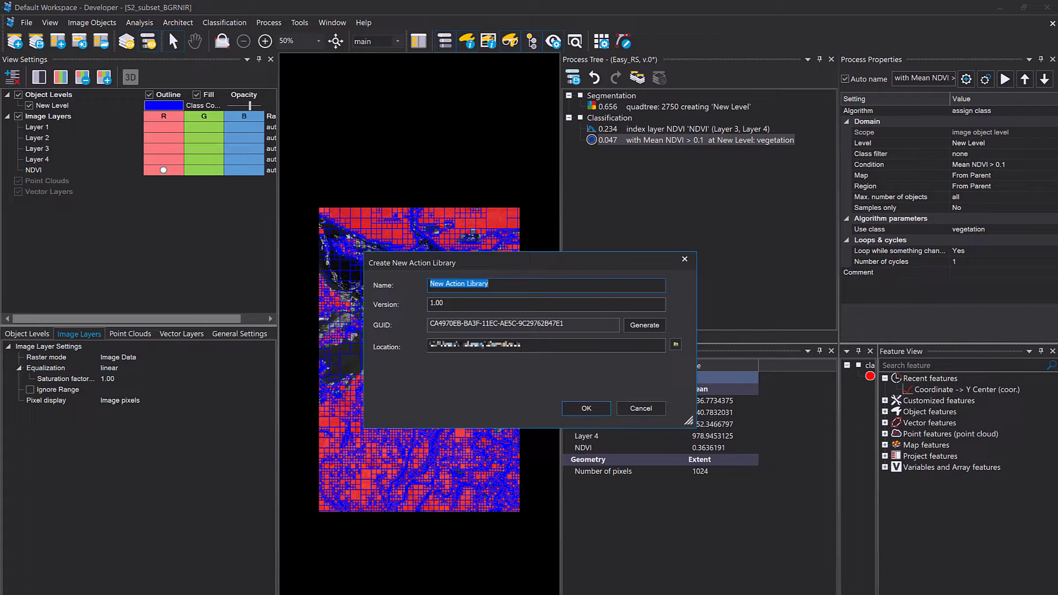
{"action": "left_click", "coordinate": [595, 412]}
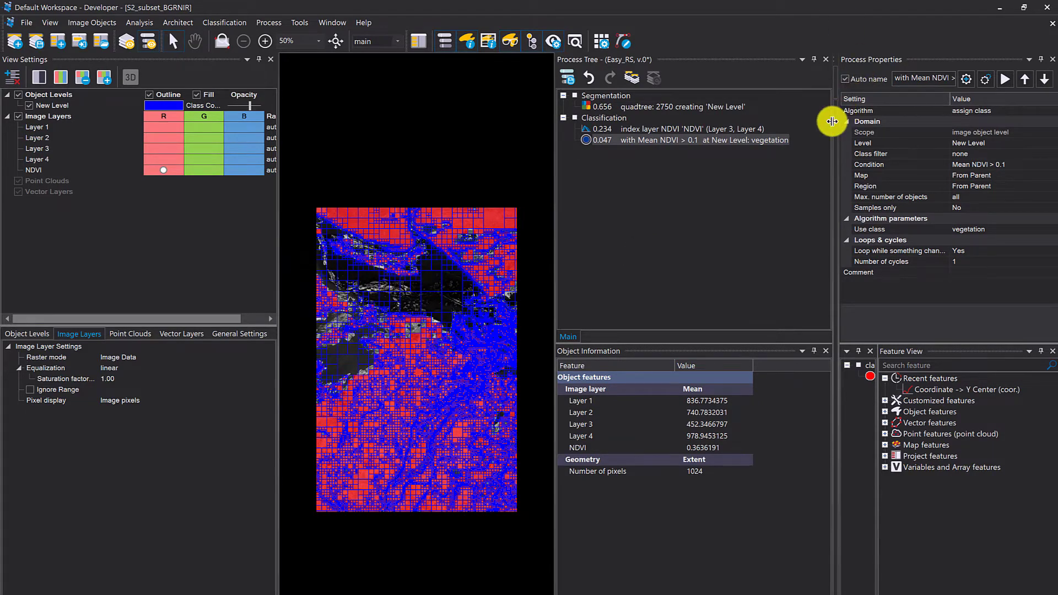
Dock the Edit Library pane between the view settings and the image, and adjust the widths of the neighbouring panes and columns
{"action": "left_click_drag", "start_coordinate": [832, 121], "coordinate": [704, 160]}
{"action": "left_click_drag", "start_coordinate": [426, 170], "coordinate": [585, 184]}
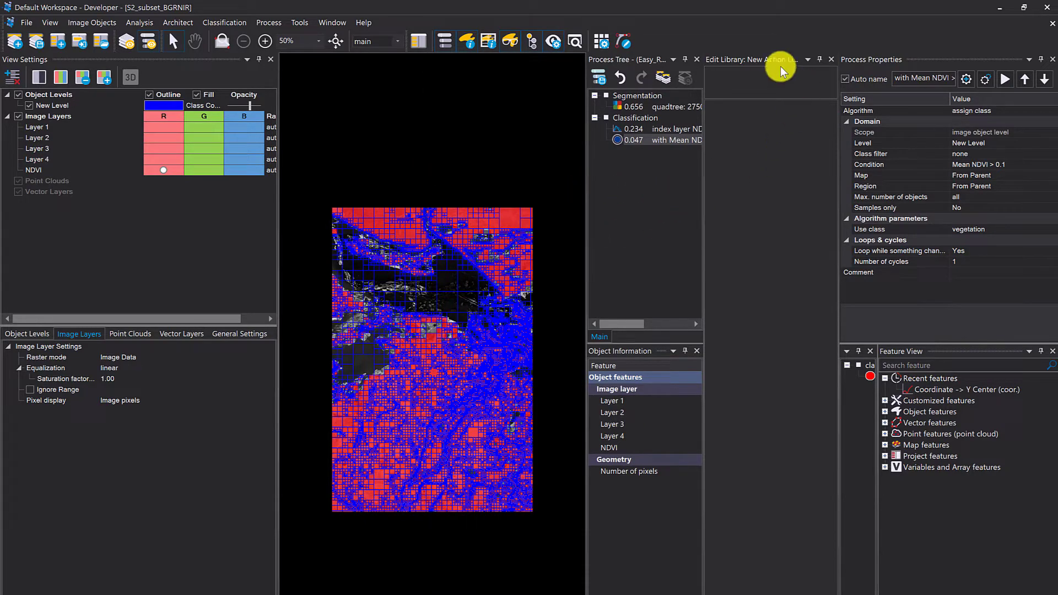
{"action": "left_click_drag", "start_coordinate": [774, 57], "coordinate": [490, 361]}
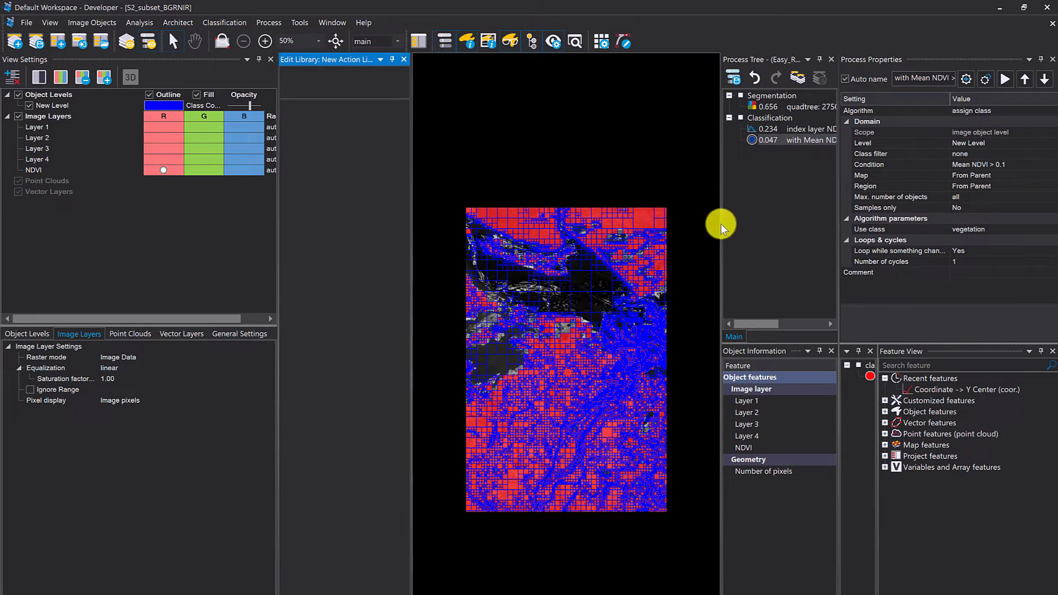
{"action": "left_click_drag", "start_coordinate": [721, 223], "coordinate": [682, 238]}
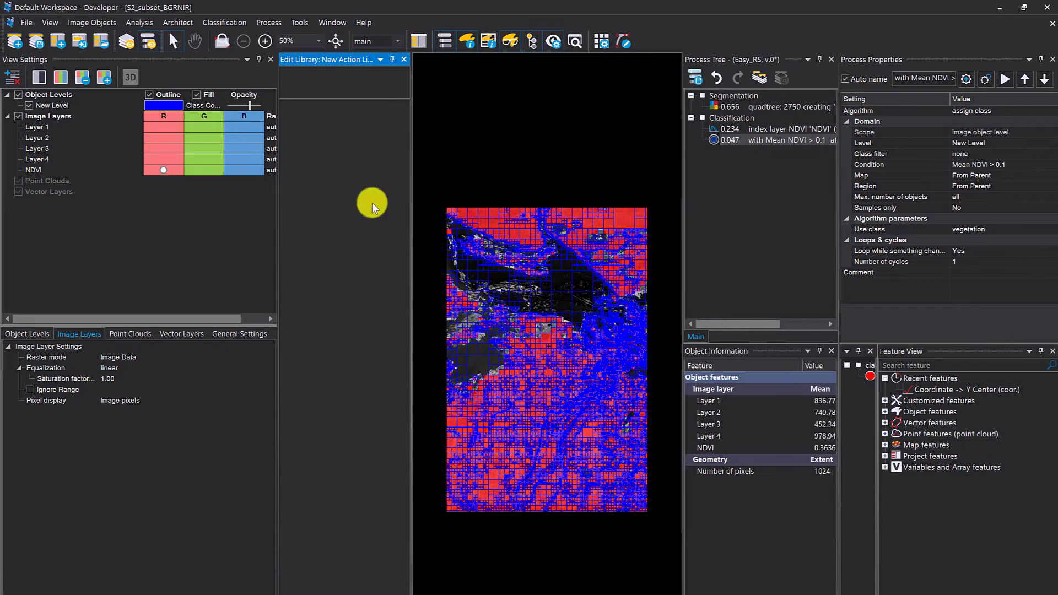
{"action": "left_click_drag", "start_coordinate": [277, 197], "coordinate": [245, 198]}
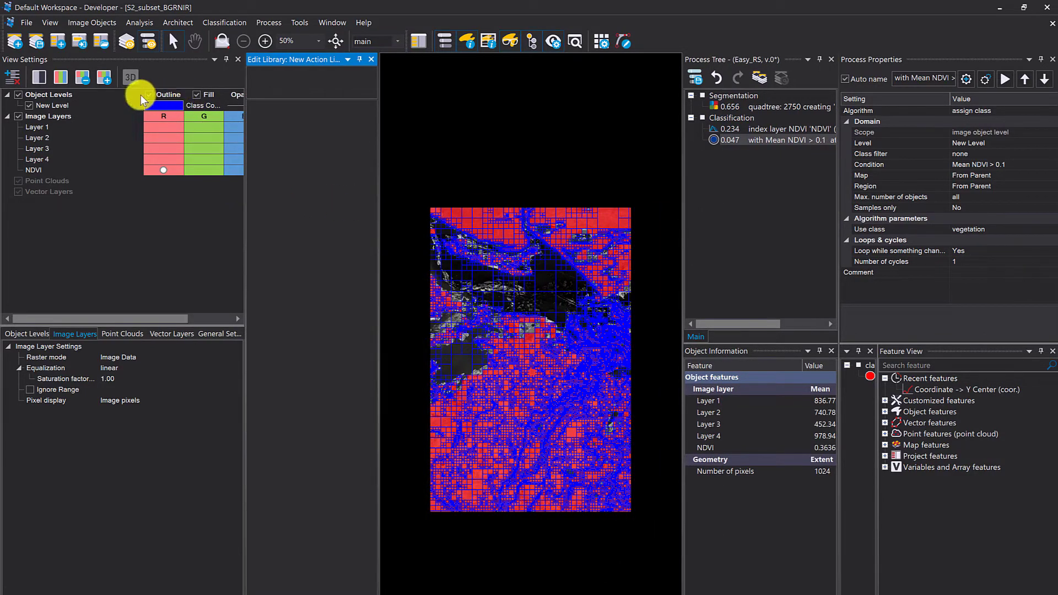
{"action": "double_click", "coordinate": [144, 95]}
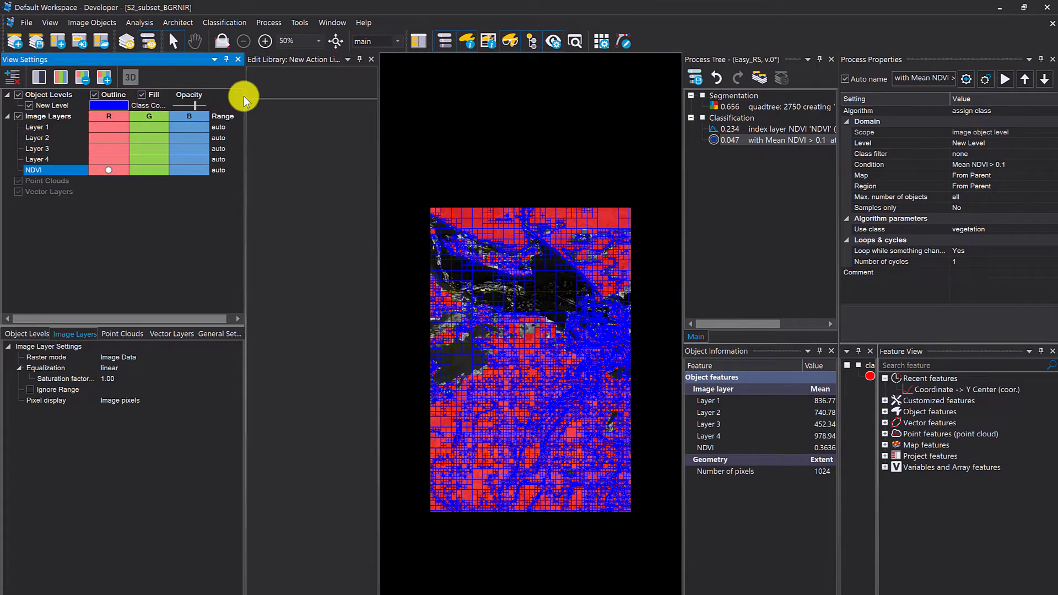
{"action": "left_click_drag", "start_coordinate": [246, 99], "coordinate": [233, 101]}
Save the current rule set as a new eCognition rule set file named RuleSet
{"action": "right_click", "coordinate": [723, 161]}
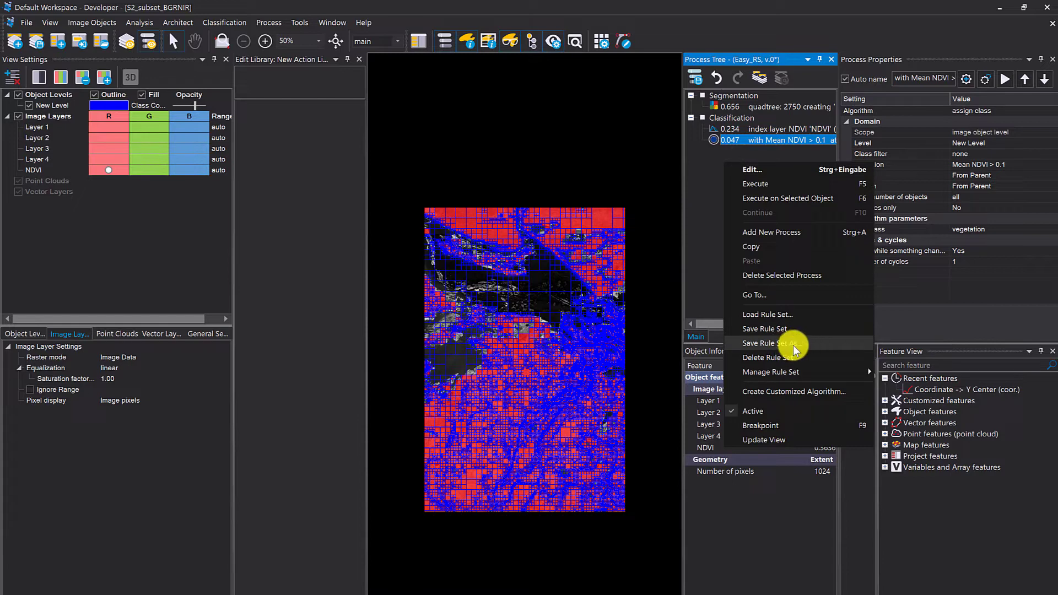
{"action": "left_click", "coordinate": [793, 345]}
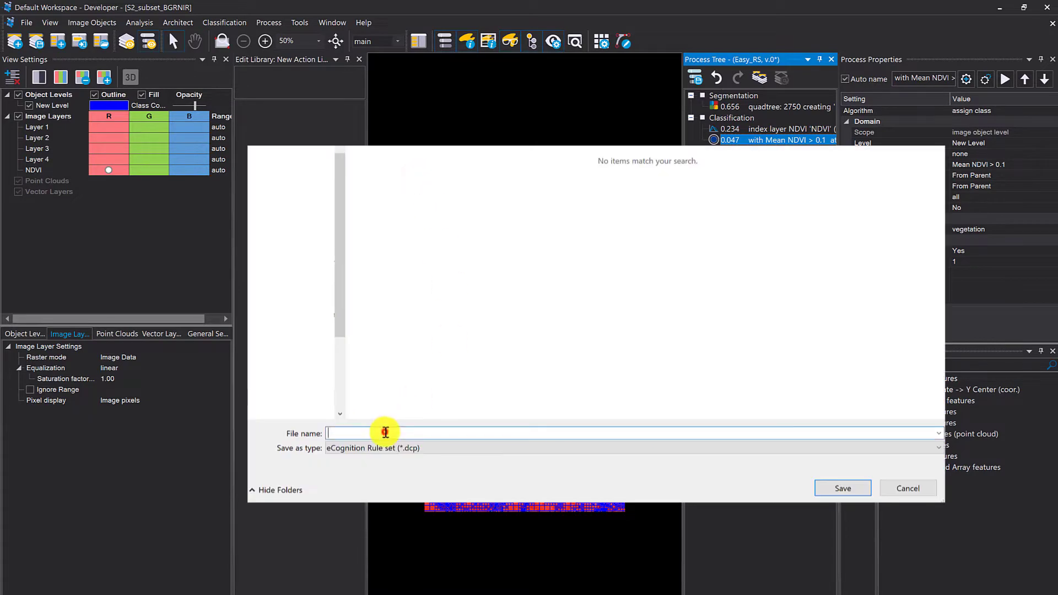
{"action": "left_click", "coordinate": [386, 432]}
{"action": "type", "text": "RuleSet"}
{"action": "left_click", "coordinate": [842, 488]}
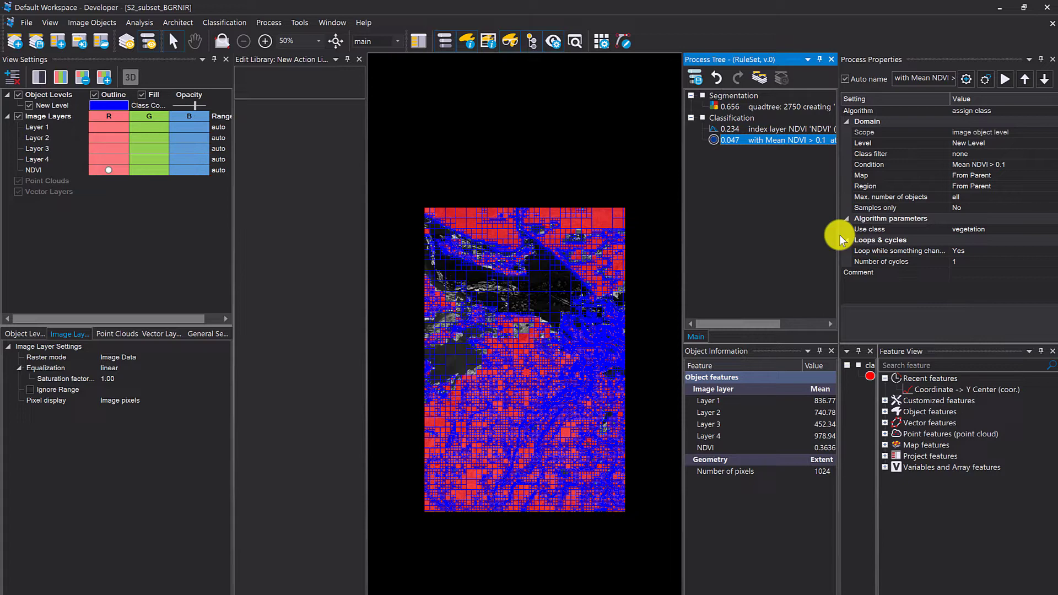
Widen the Edit Library pane and check the Edit Action Library mode for the new library
{"action": "left_click_drag", "start_coordinate": [367, 139], "coordinate": [401, 143]}
{"action": "mouse_move", "coordinate": [535, 271]}
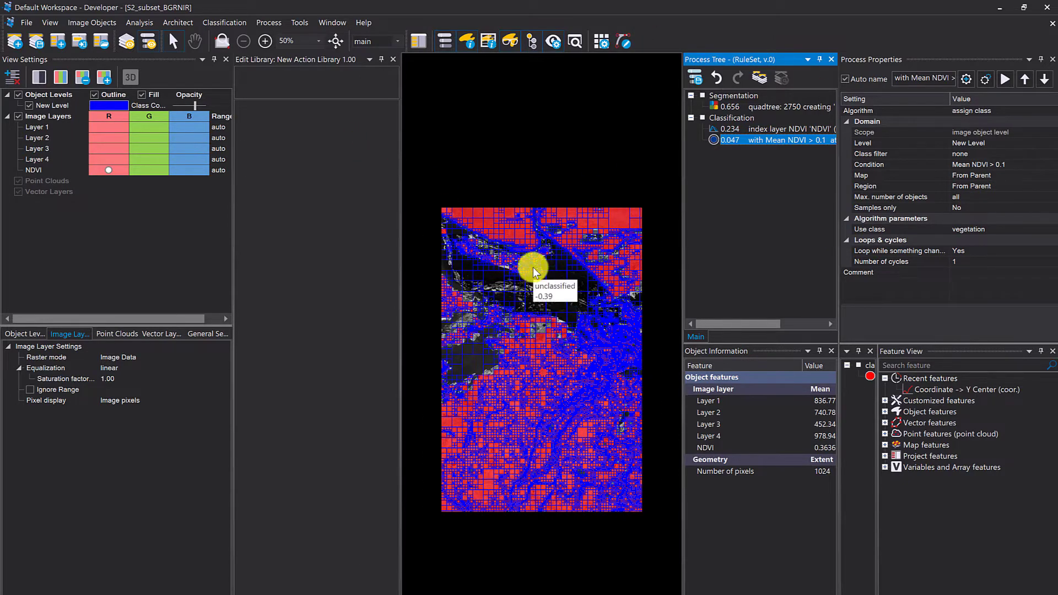
{"action": "left_click", "coordinate": [178, 22]}
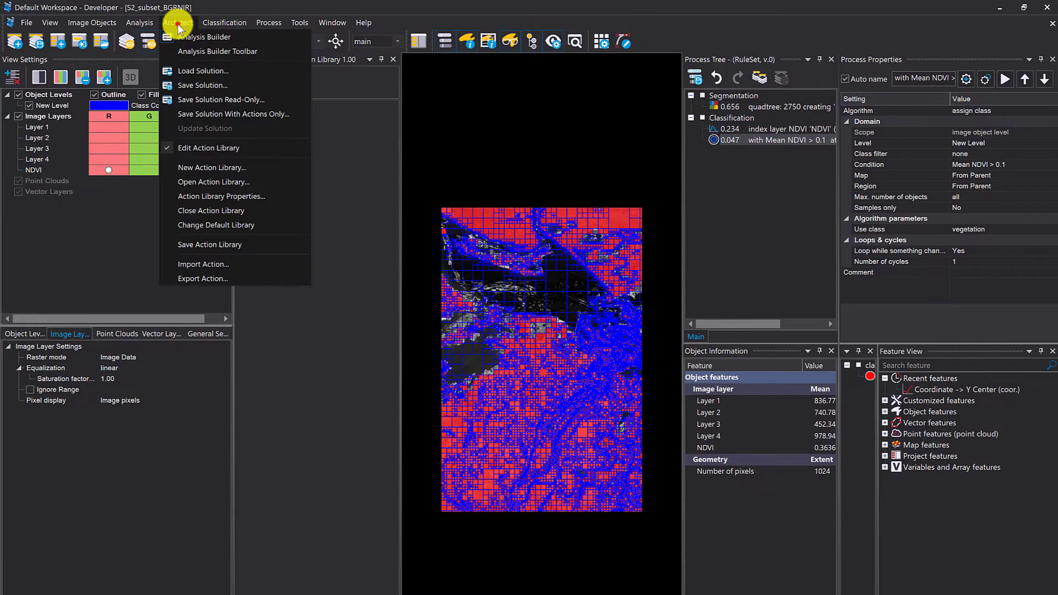
{"action": "left_click", "coordinate": [224, 148]}
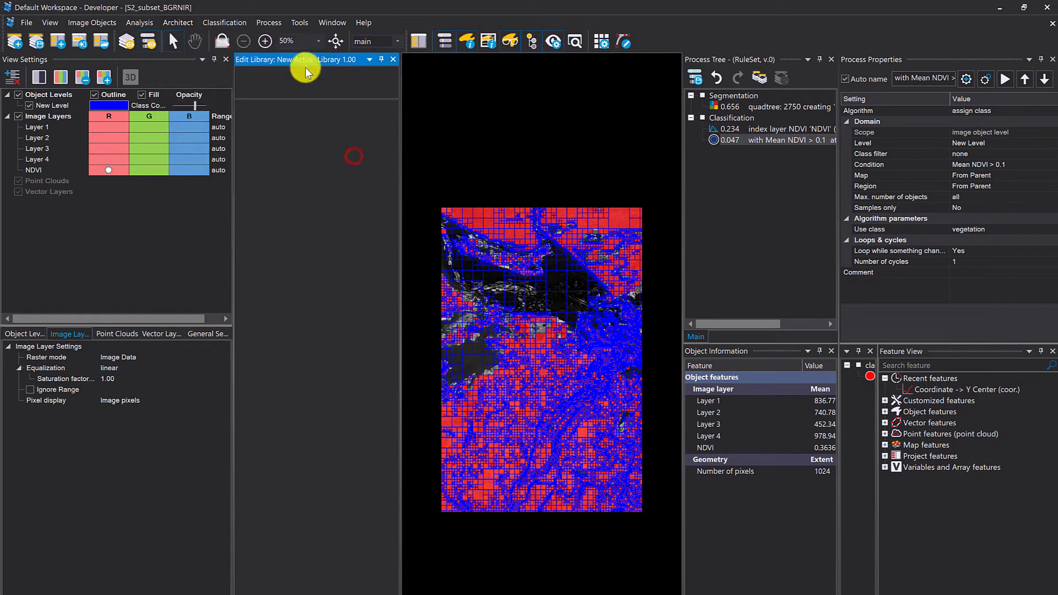
{"action": "left_click", "coordinate": [180, 23]}
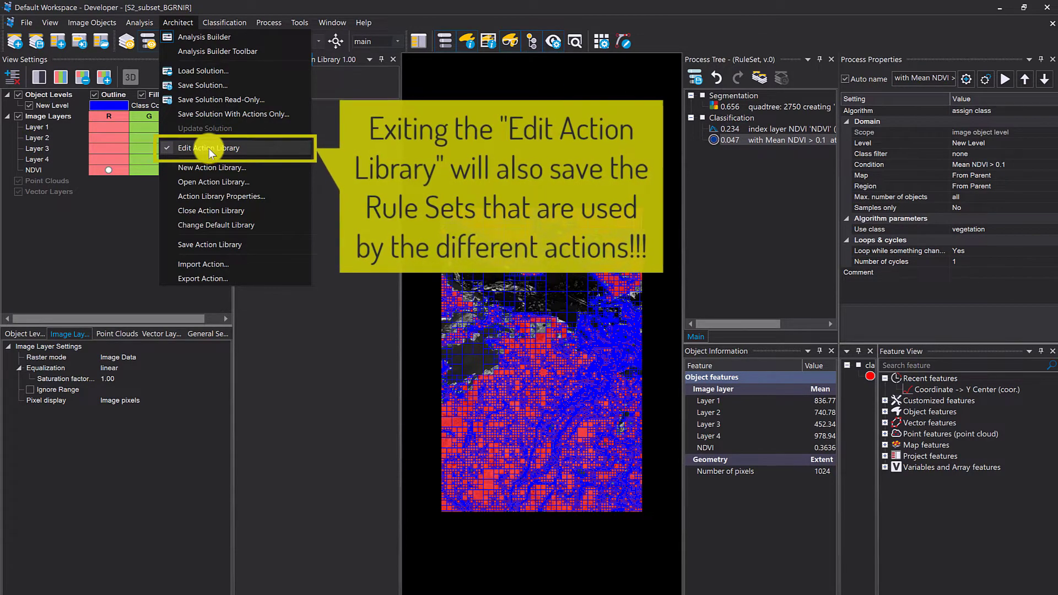
{"action": "left_click", "coordinate": [260, 146]}
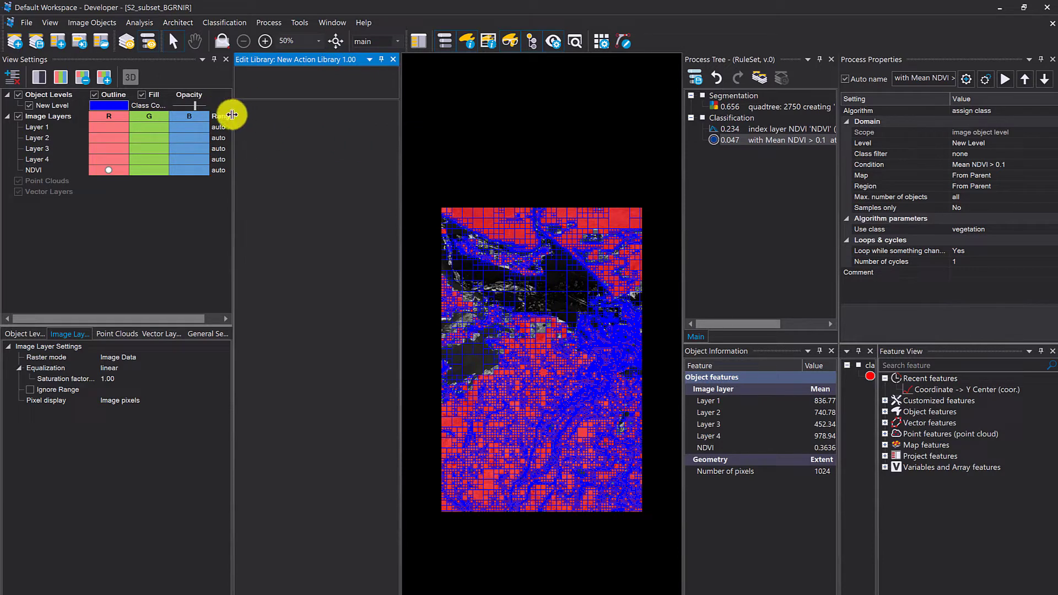
{"action": "left_click_drag", "start_coordinate": [402, 123], "coordinate": [444, 125]}
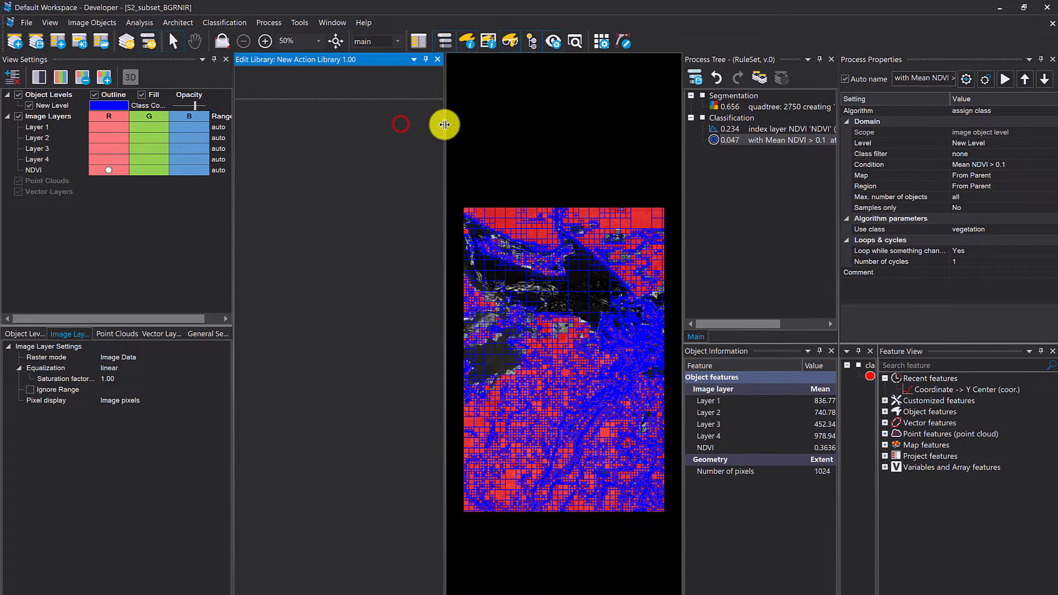
Add a group named Segmentation with the colour black to the new action library
{"action": "right_click", "coordinate": [255, 80]}
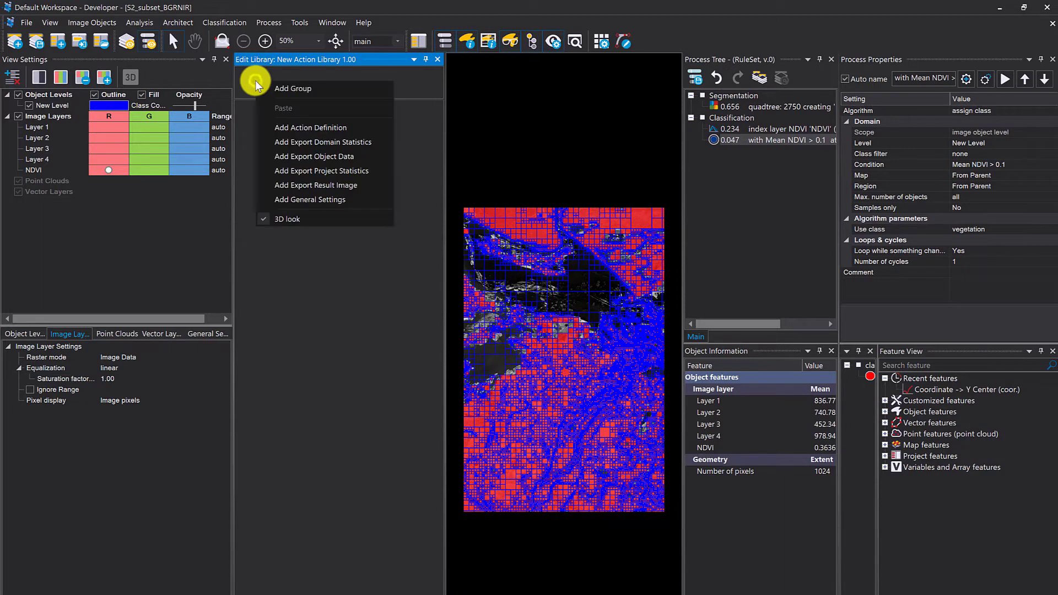
{"action": "left_click", "coordinate": [300, 91]}
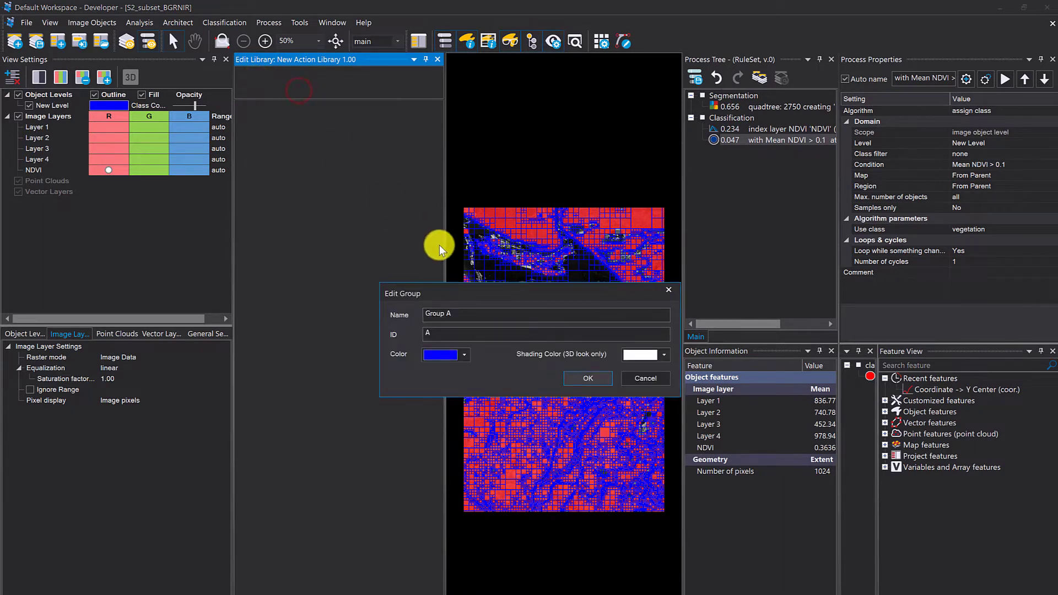
{"action": "triple_click", "coordinate": [475, 318]}
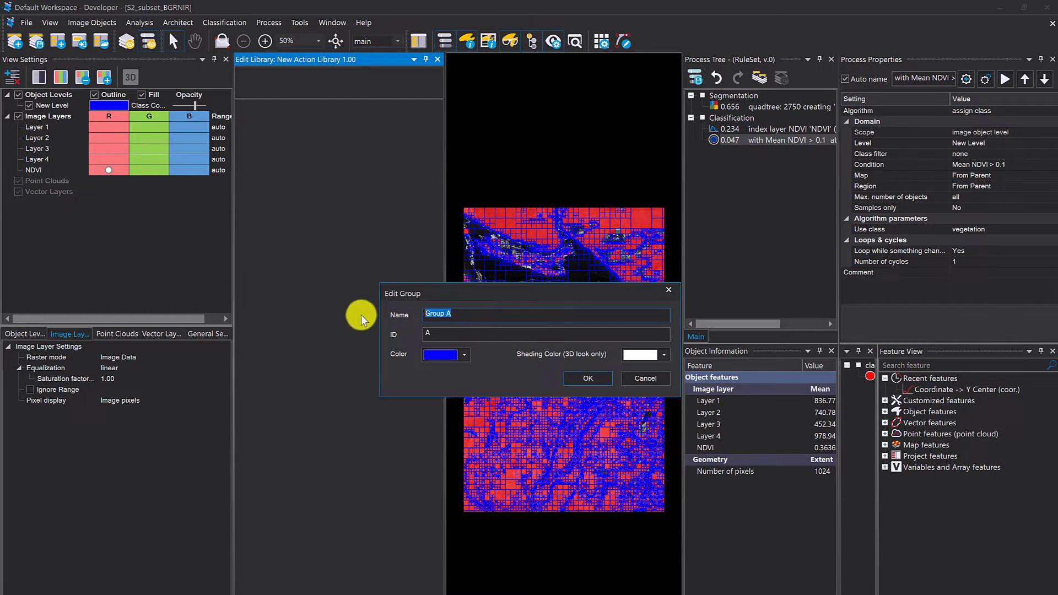
{"action": "type", "text": "Segmentation"}
{"action": "left_click", "coordinate": [463, 356]}
{"action": "left_click", "coordinate": [429, 369]}
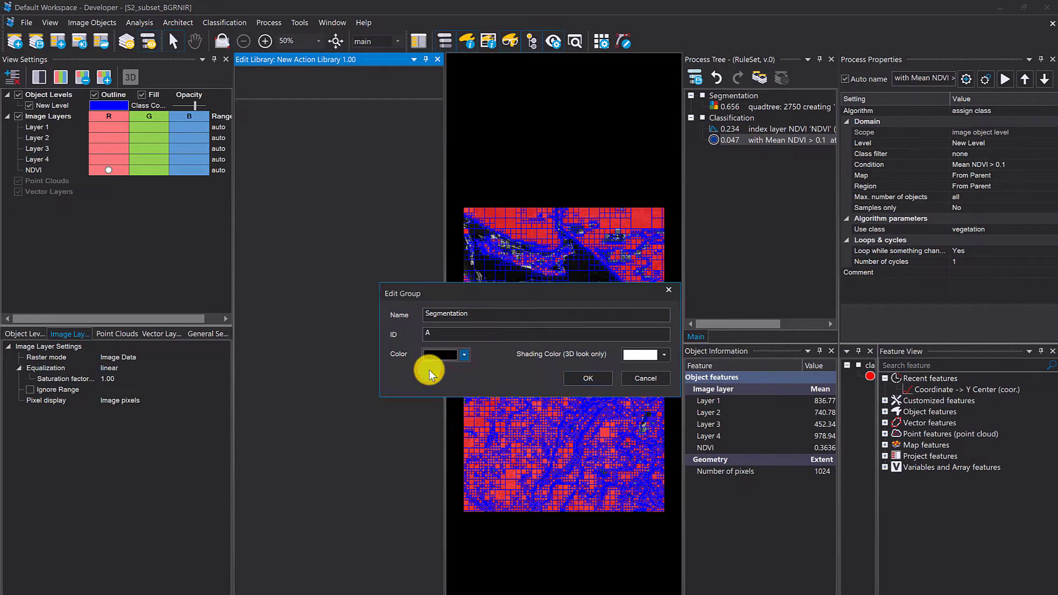
{"action": "left_click", "coordinate": [588, 379]}
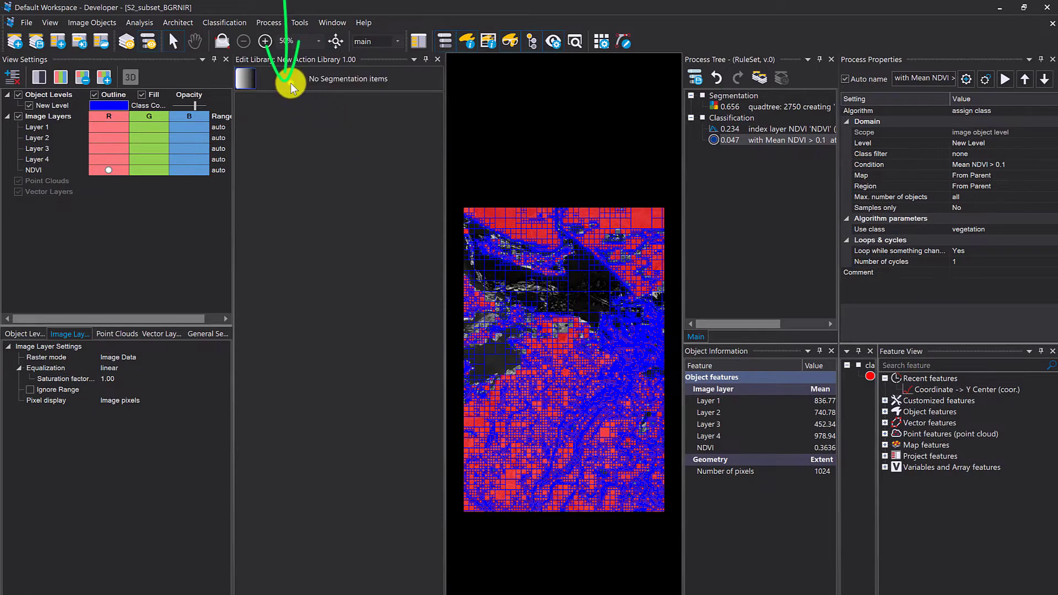
Add an action definition named Quadtree Segmentation to the Segmentation group
{"action": "right_click", "coordinate": [290, 83]}
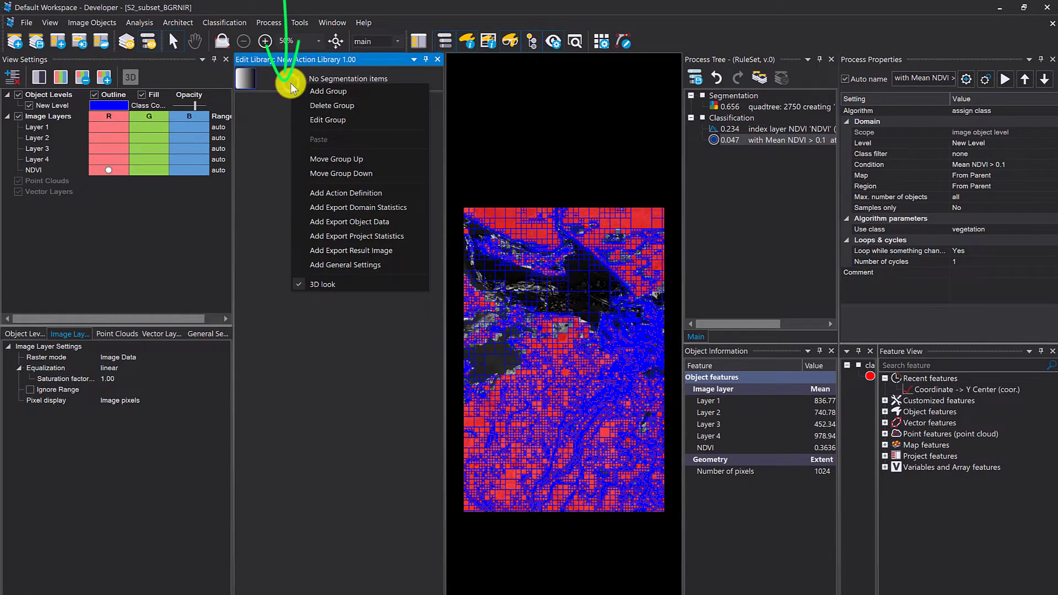
{"action": "left_click", "coordinate": [359, 192]}
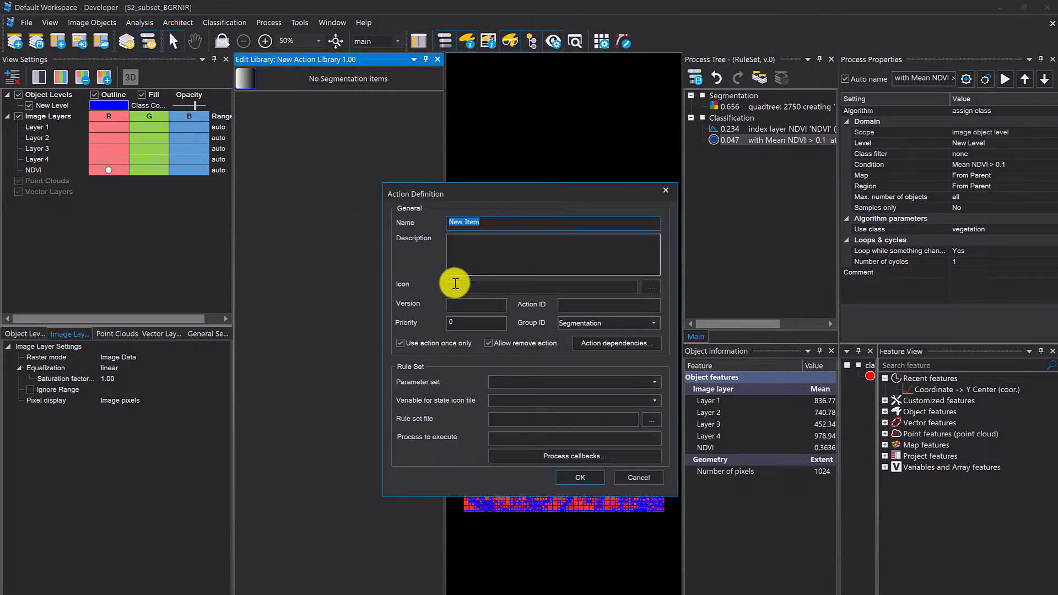
{"action": "type", "text": "Quadtree Segmentation"}
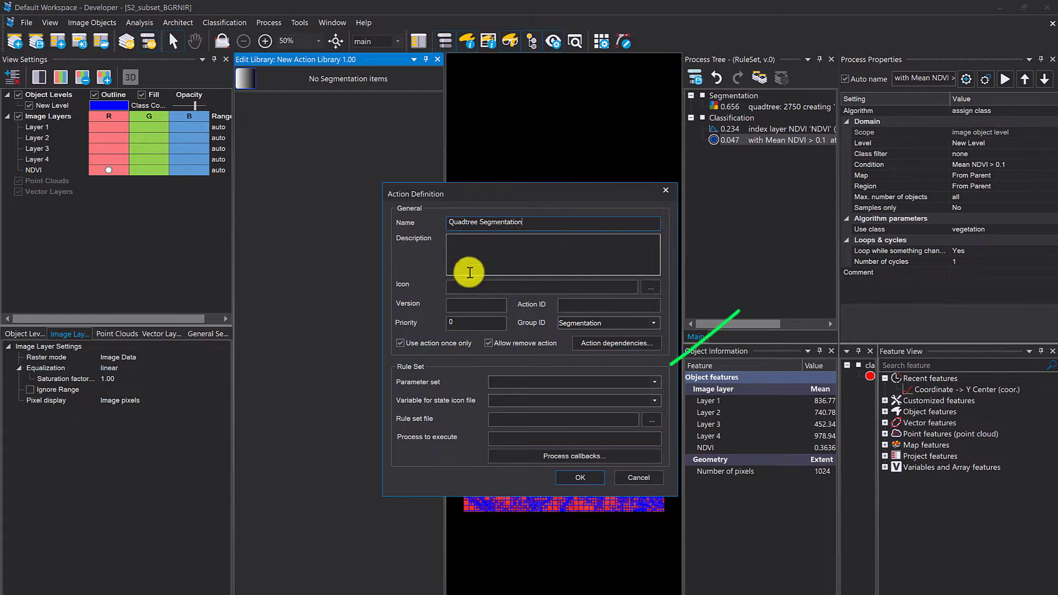
{"action": "left_click", "coordinate": [498, 201]}
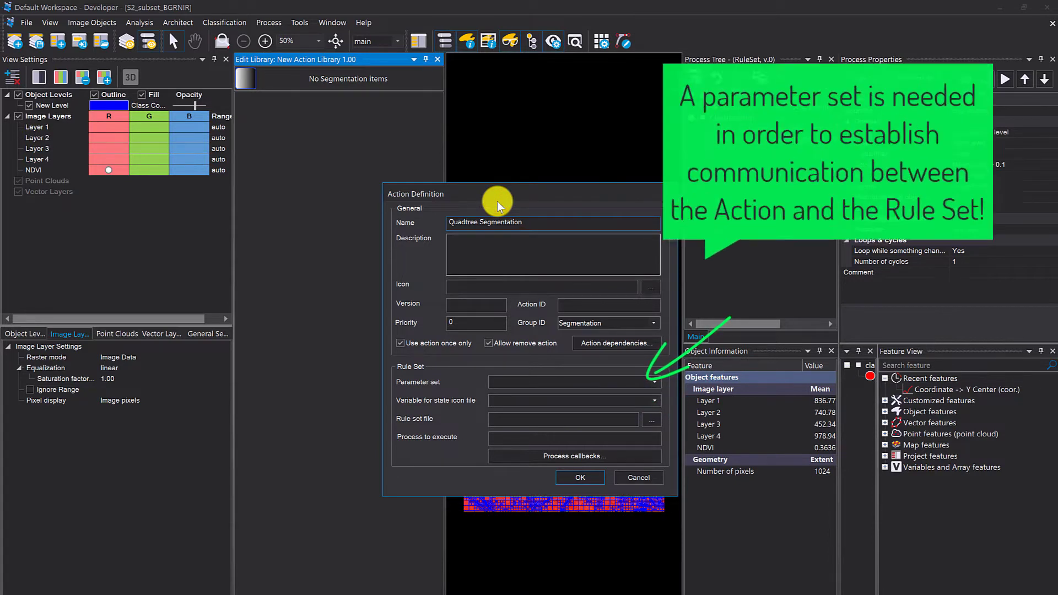
{"action": "left_click", "coordinate": [487, 303]}
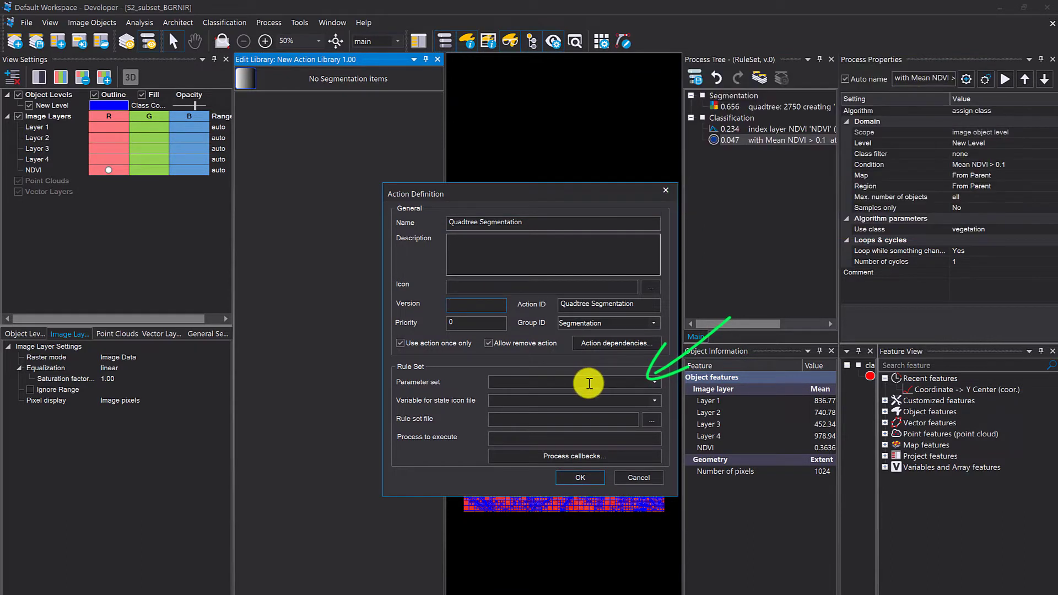
Assign a new parameter set named Parameter Set Segmentation to the Quadtree Segmentation action
{"action": "left_click", "coordinate": [632, 381]}
{"action": "type", "text": "arameter "}
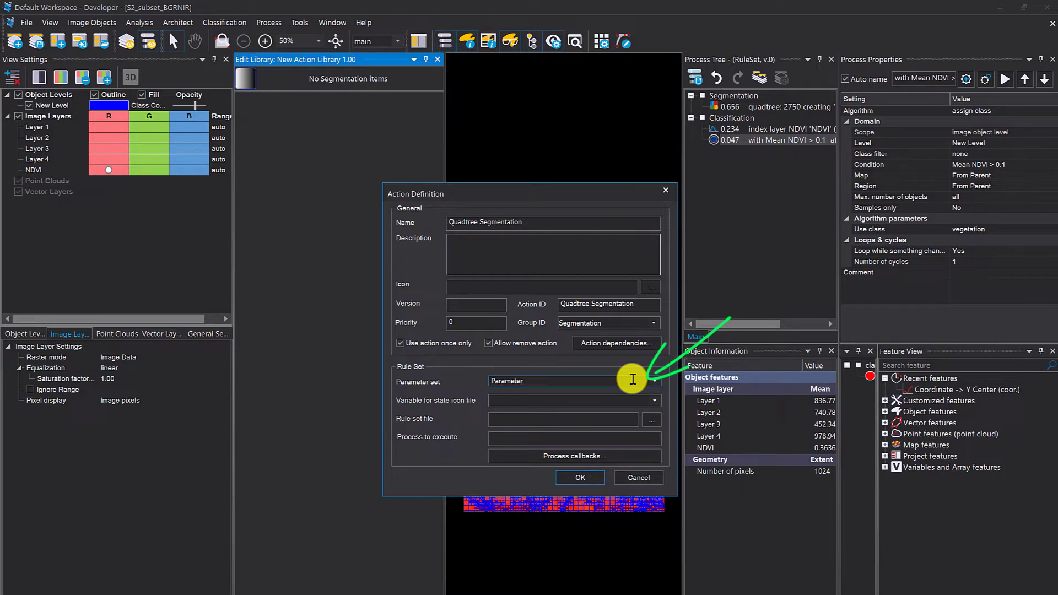
{"action": "type", "text": "Set Segmentation"}
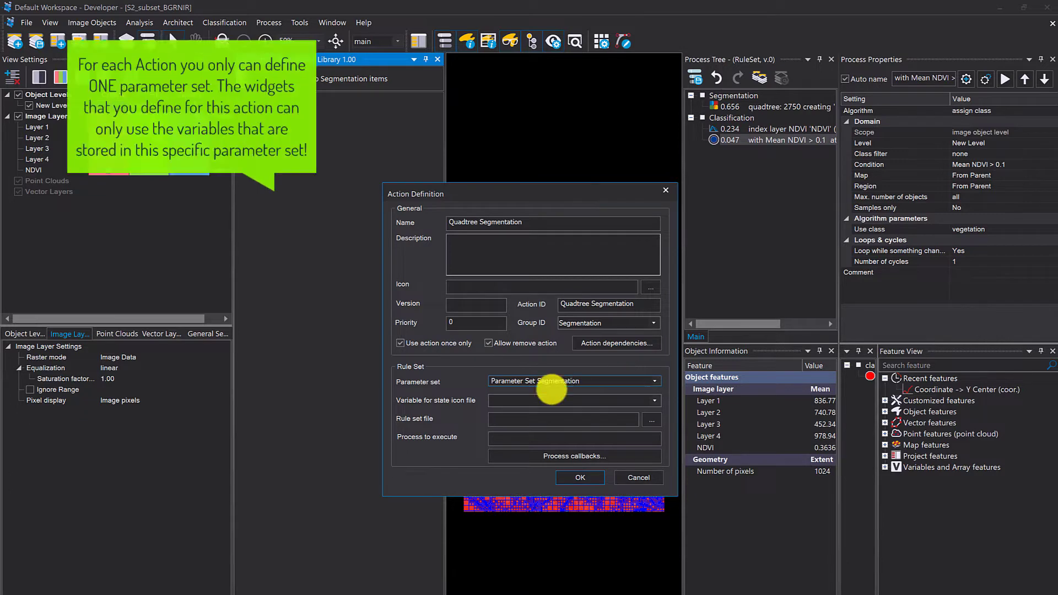
{"action": "left_click", "coordinate": [530, 401]}
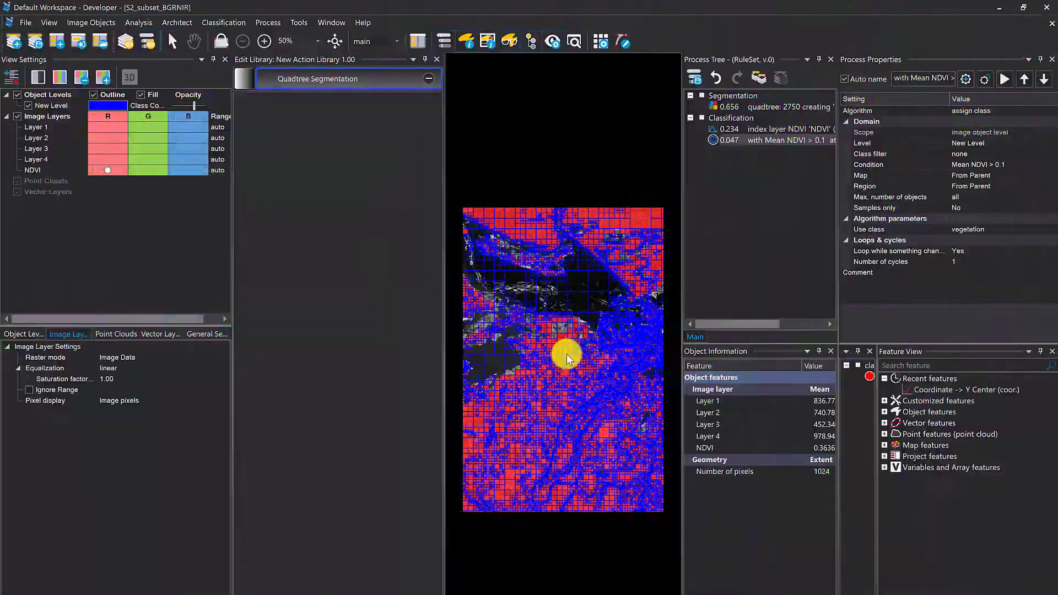
Open the parameter set manager for the current rule set
{"action": "mouse_move", "coordinate": [576, 337]}
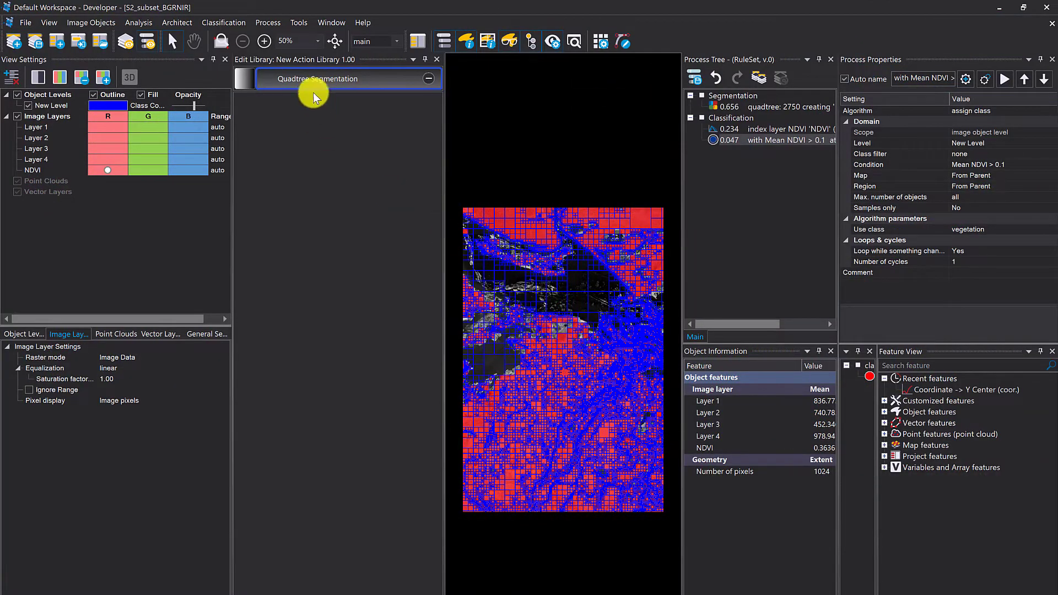
{"action": "left_click", "coordinate": [269, 23]}
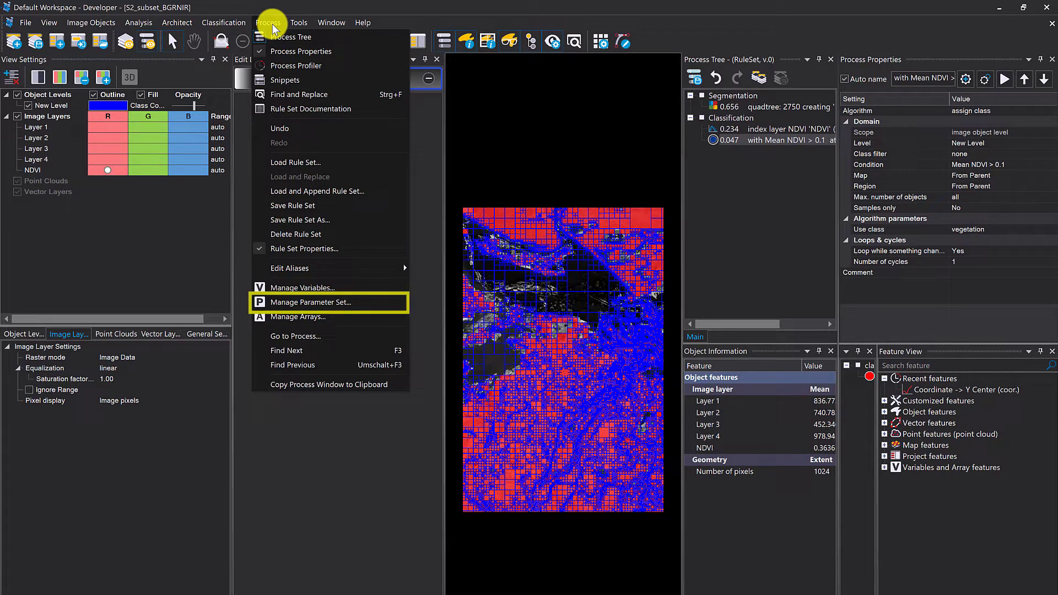
{"action": "left_click", "coordinate": [350, 299]}
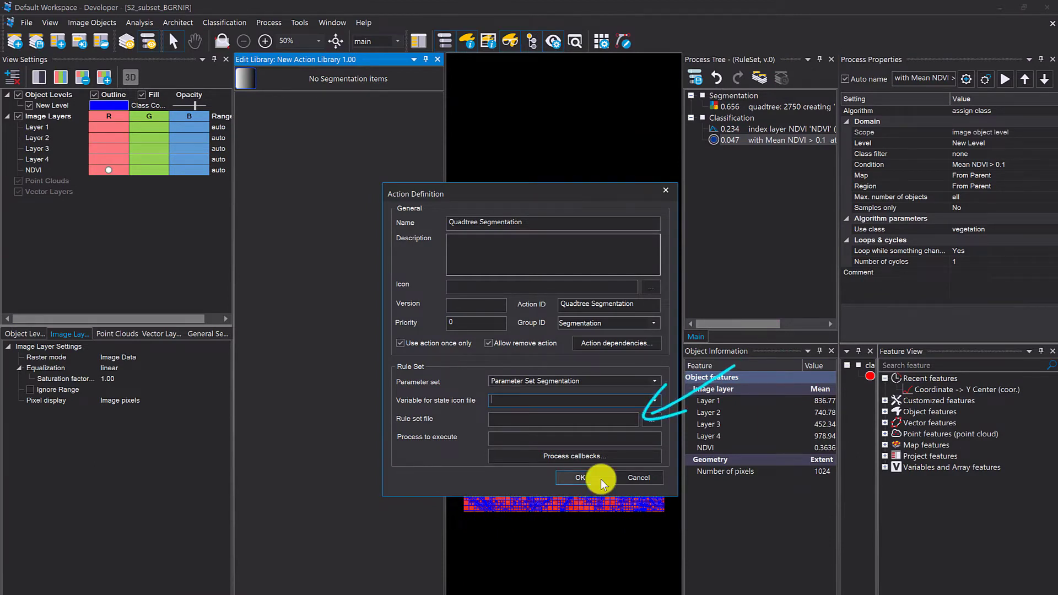
Link the Quadtree Segmentation action to the rule set file RuleSet.dcp and accept the action definition
{"action": "left_click", "coordinate": [620, 418]}
{"action": "left_click", "coordinate": [651, 421]}
{"action": "left_click", "coordinate": [350, 165]}
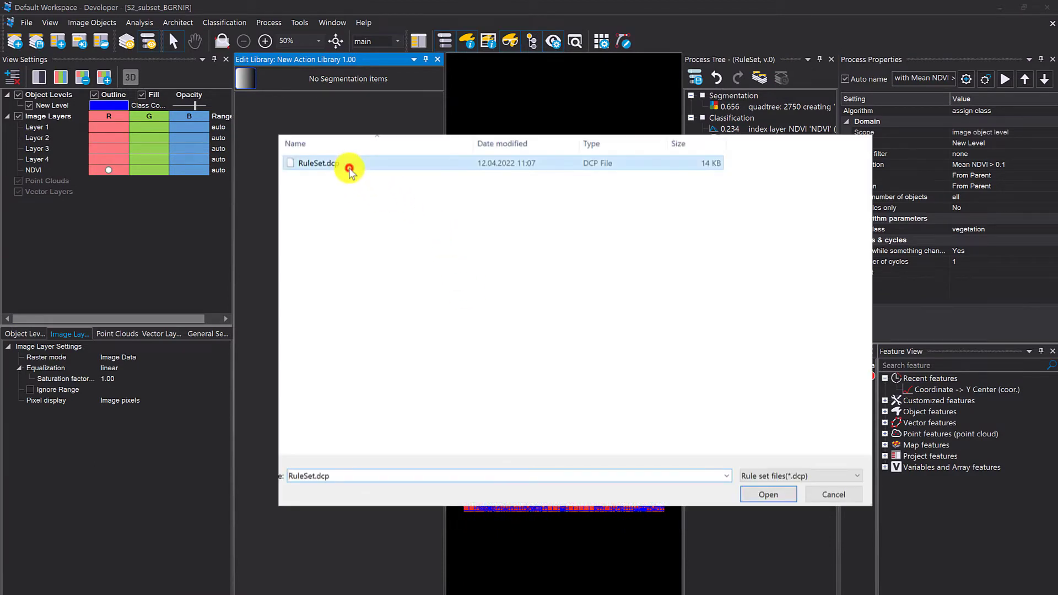
{"action": "left_click", "coordinate": [772, 495]}
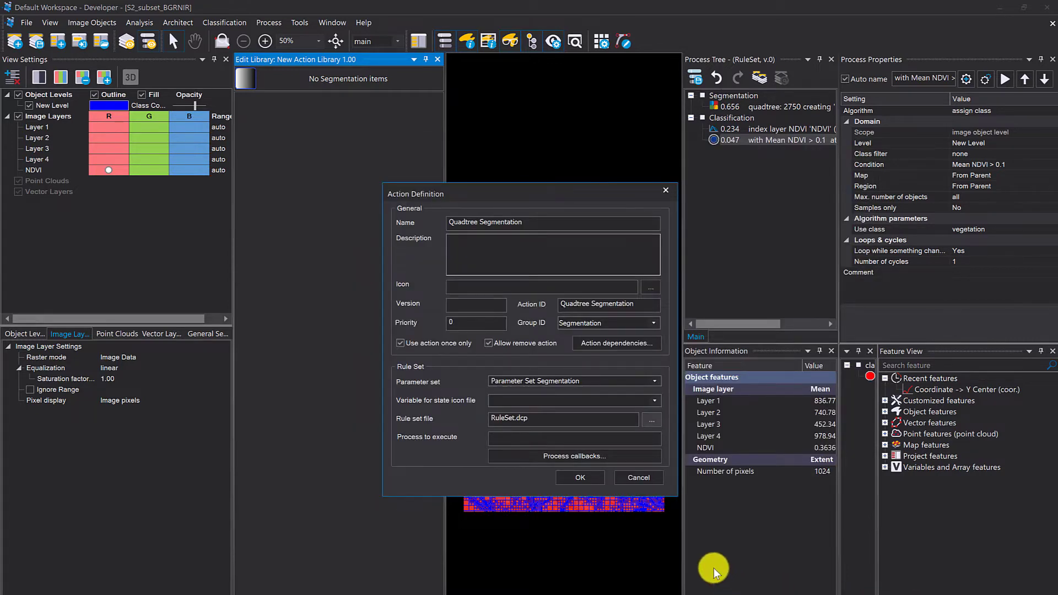
{"action": "left_click", "coordinate": [592, 478]}
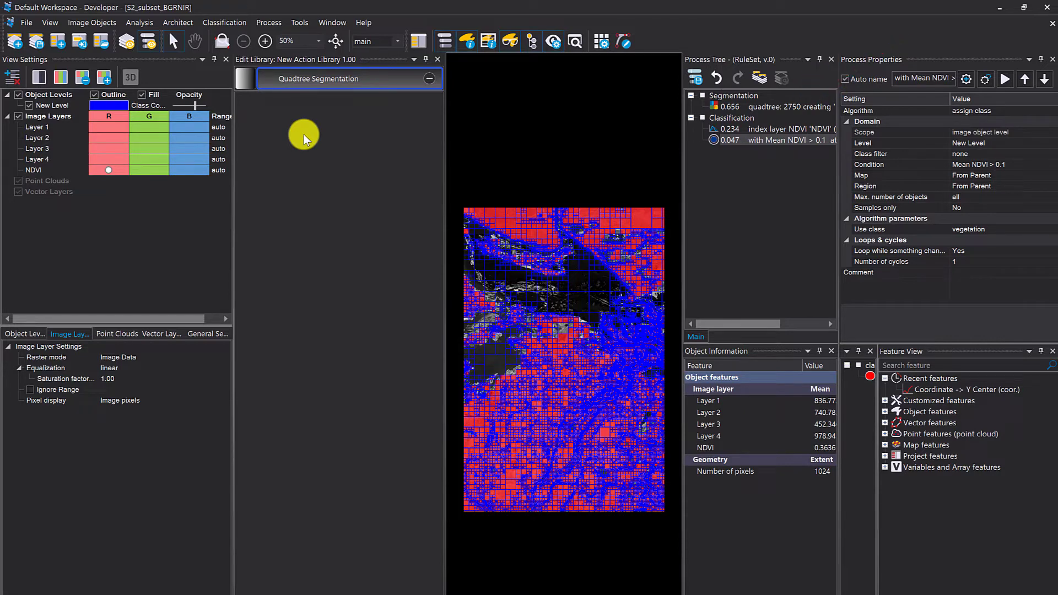
Add a widget group named Settings to the Quadtree Segmentation action
{"action": "right_click", "coordinate": [292, 105]}
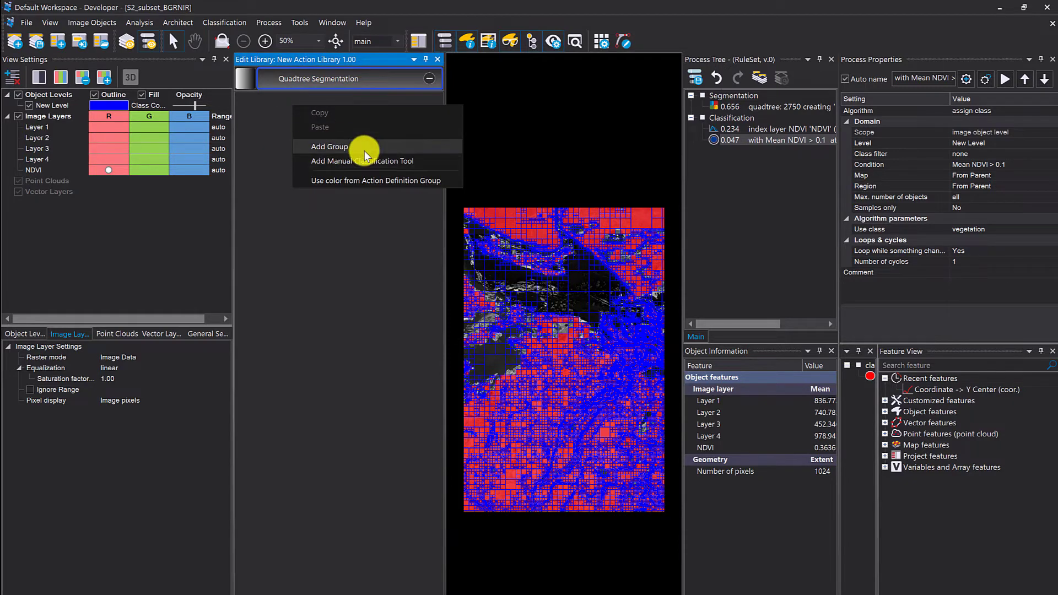
{"action": "left_click", "coordinate": [361, 147]}
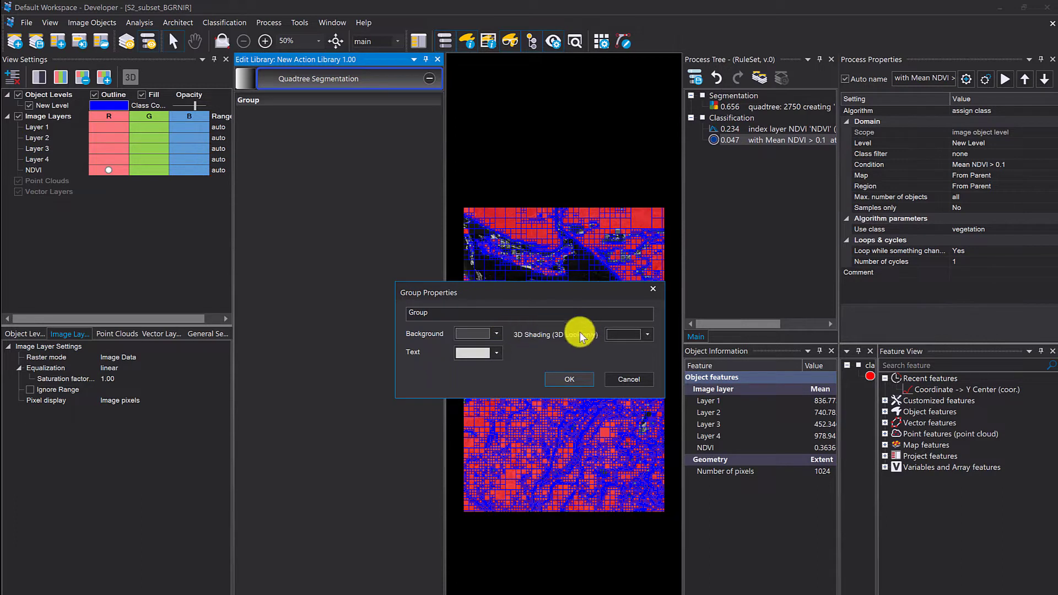
{"action": "left_click_drag", "start_coordinate": [512, 312], "coordinate": [379, 314]}
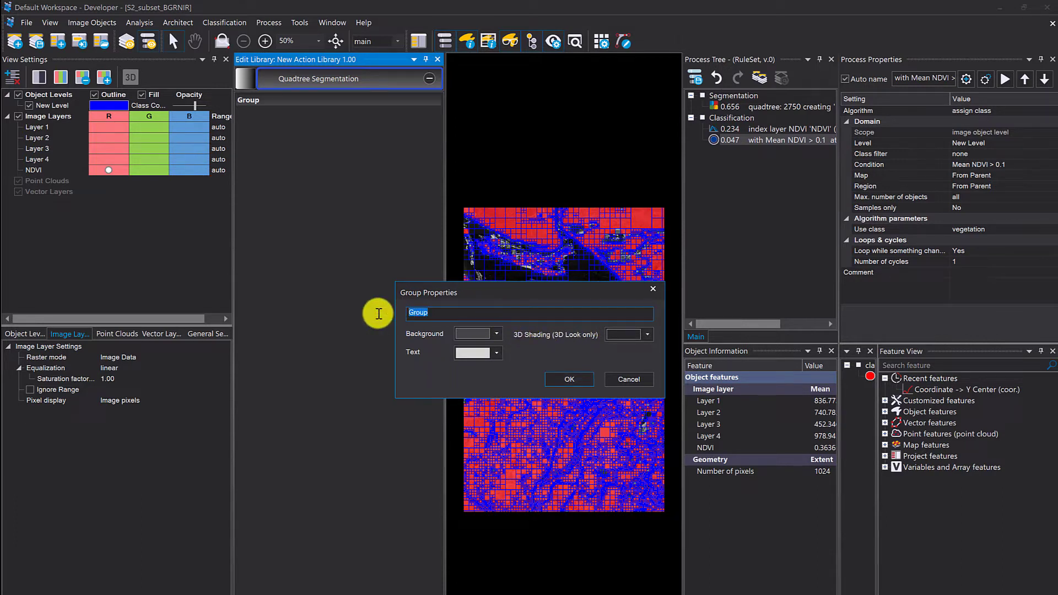
{"action": "type", "text": "Settings"}
{"action": "left_click", "coordinate": [570, 379]}
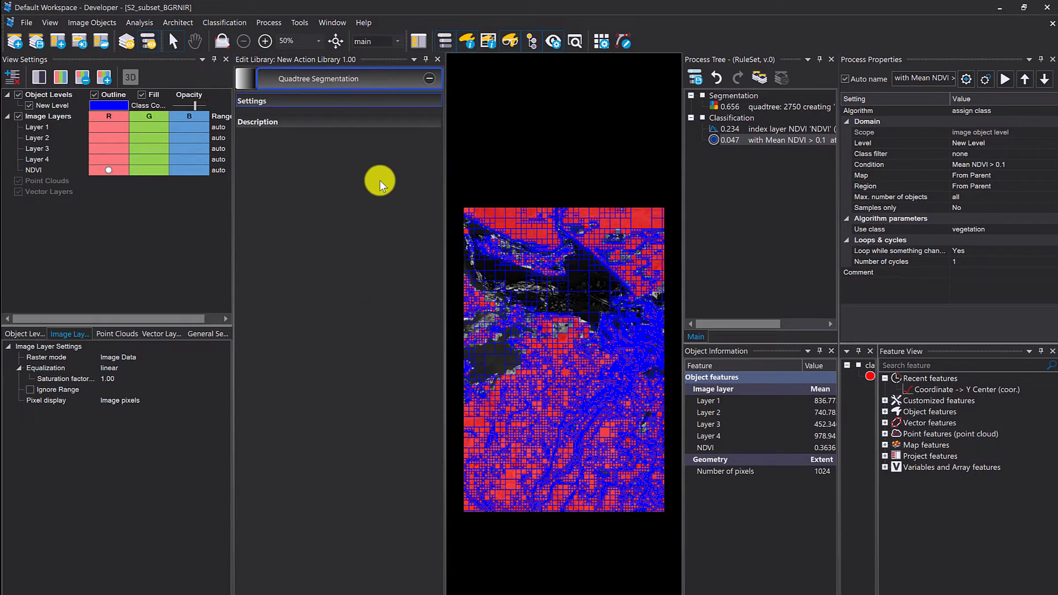
Add an editbox with slider to the Settings group, with min as its left text and max as its right text
{"action": "right_click", "coordinate": [292, 110]}
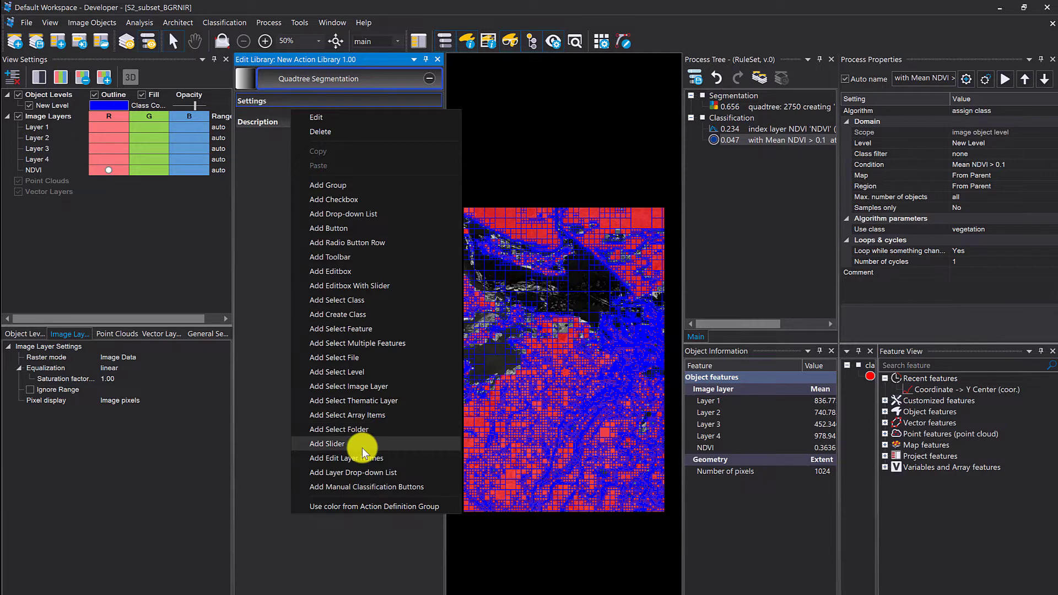
{"action": "left_click", "coordinate": [362, 285]}
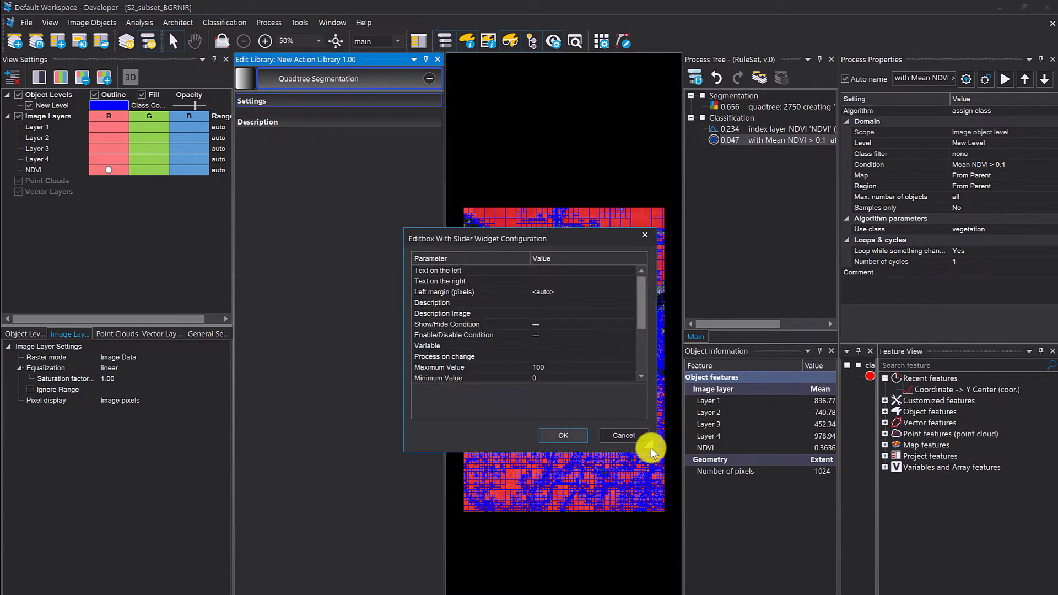
{"action": "left_click_drag", "start_coordinate": [651, 450], "coordinate": [714, 530]}
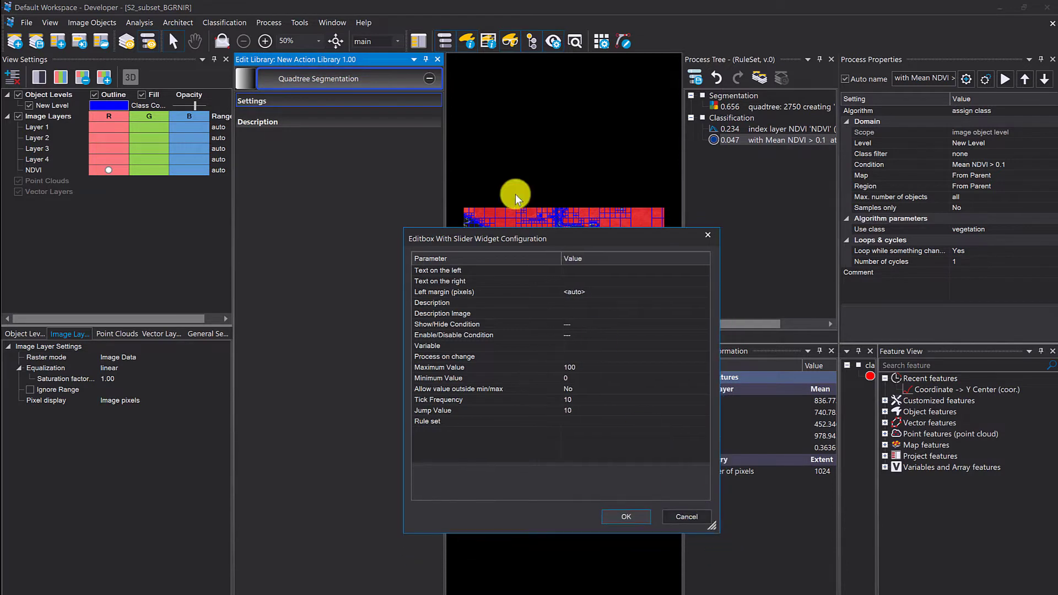
{"action": "left_click_drag", "start_coordinate": [554, 237], "coordinate": [540, 160]}
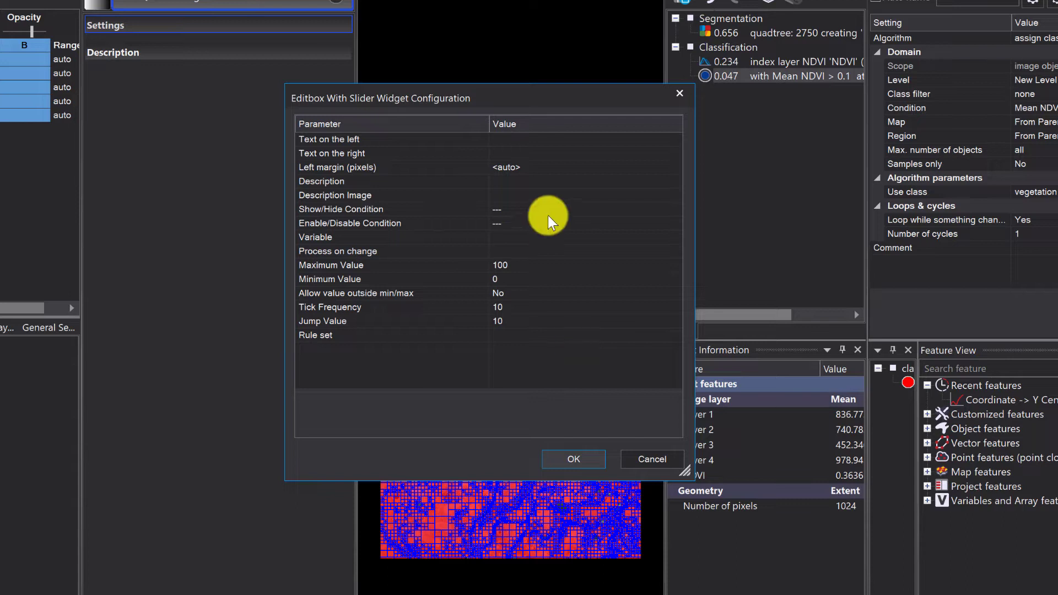
{"action": "left_click", "coordinate": [521, 144]}
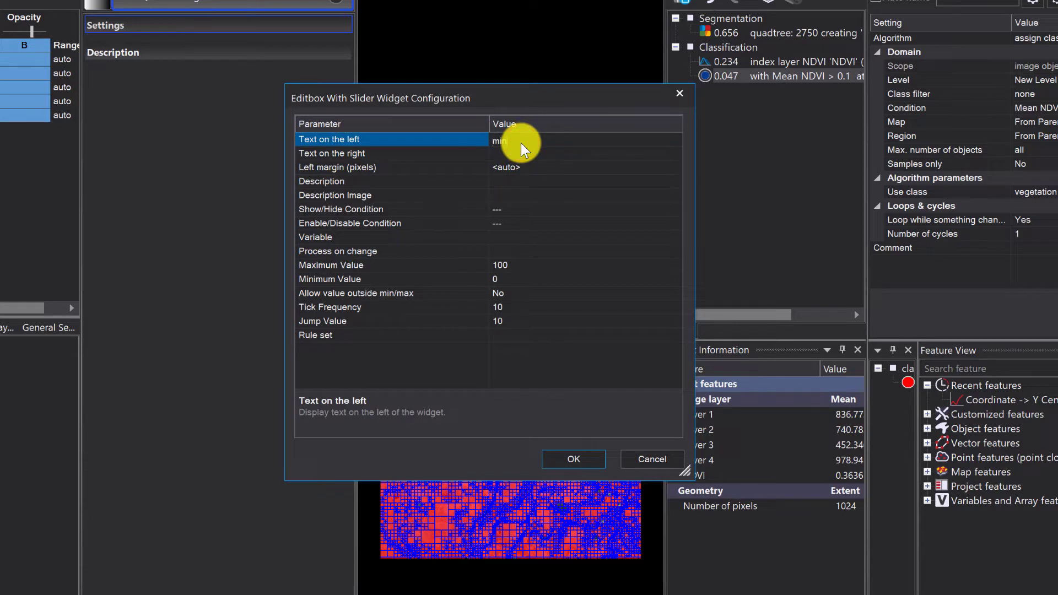
{"action": "key", "text": "Return"}
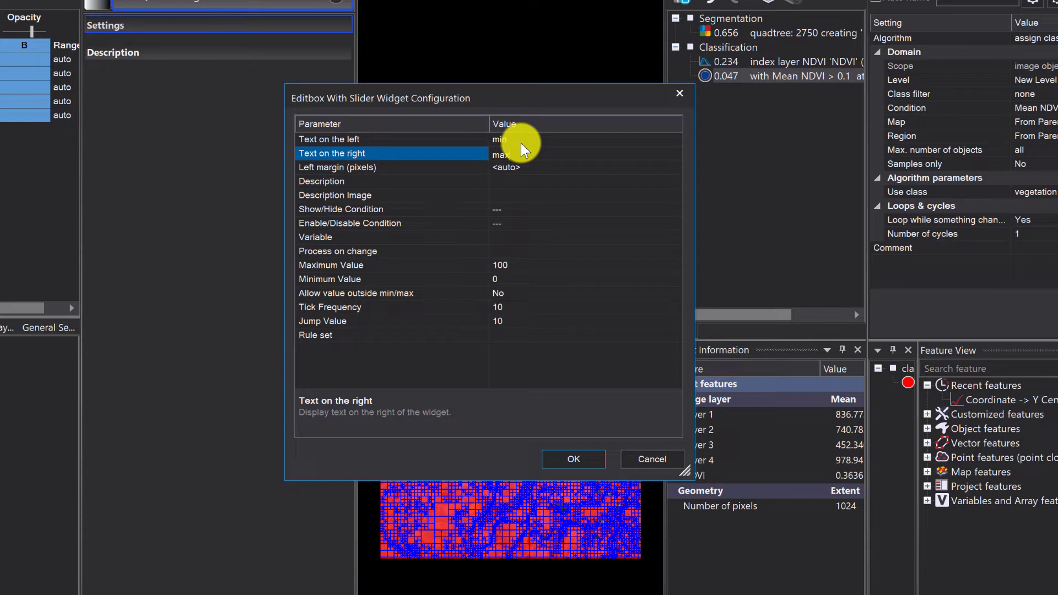
{"action": "type", "text": "max"}
{"action": "key", "text": "Return"}
{"action": "key", "text": "Return"}
Enter the widget description "Please define the quadtree size value!" enclosed in quotation marks
{"action": "type", "text": "P"}
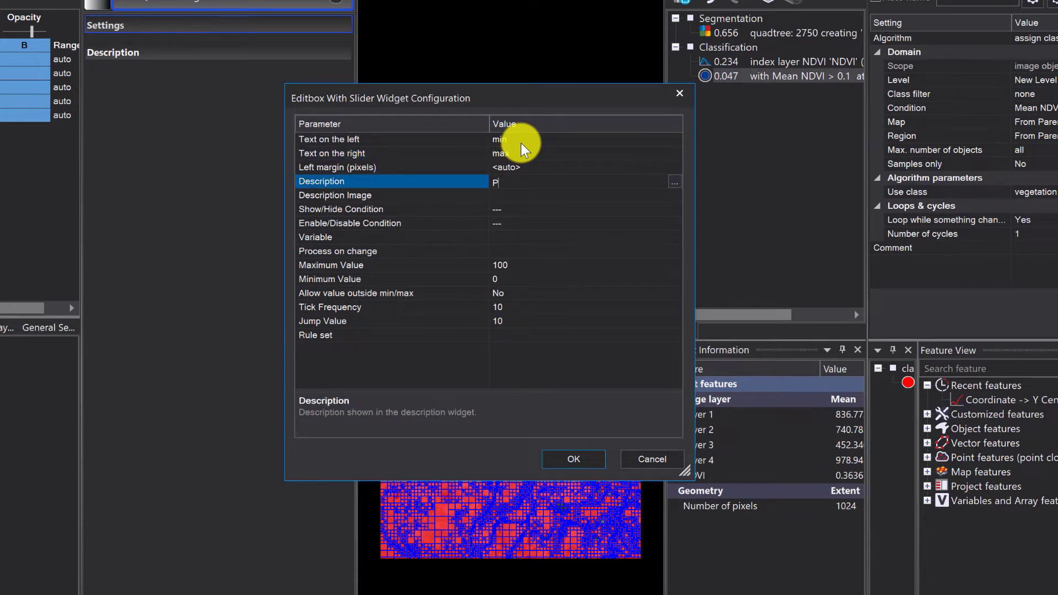
{"action": "type", "text": "lease define the"}
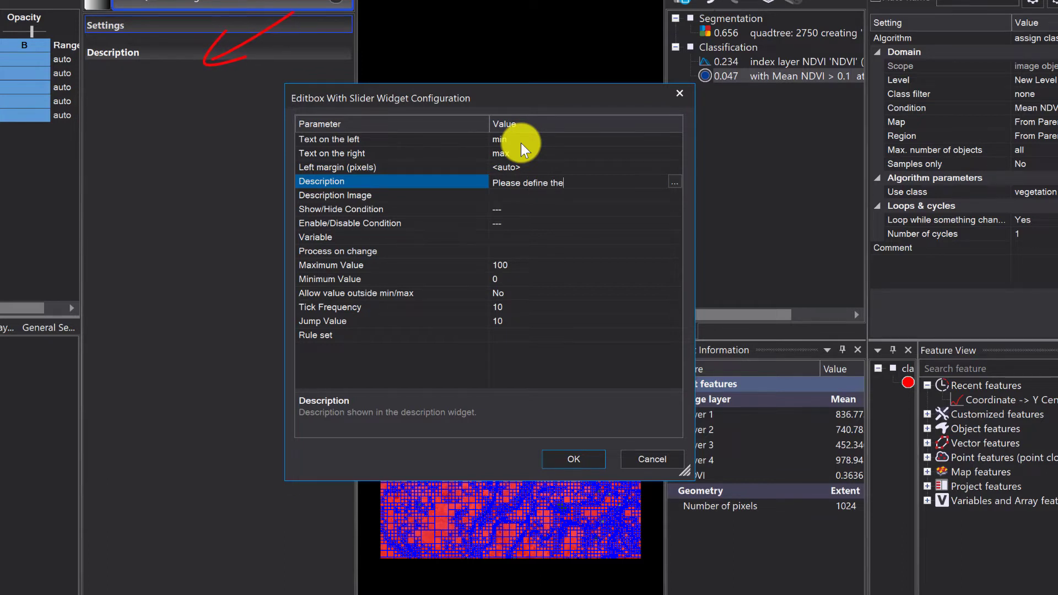
{"action": "type", "text": "quadtree siz"}
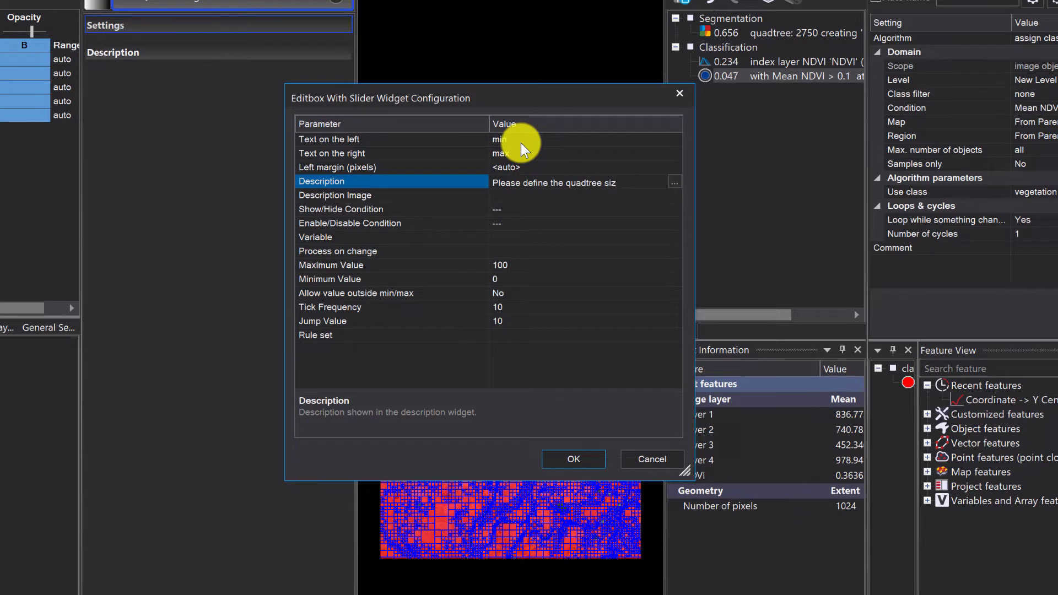
{"action": "key", "text": "BackSpace"}
{"action": "key", "text": "BackSpace"}
{"action": "key", "text": "BackSpace"}
{"action": "type", "text": "ize value"}
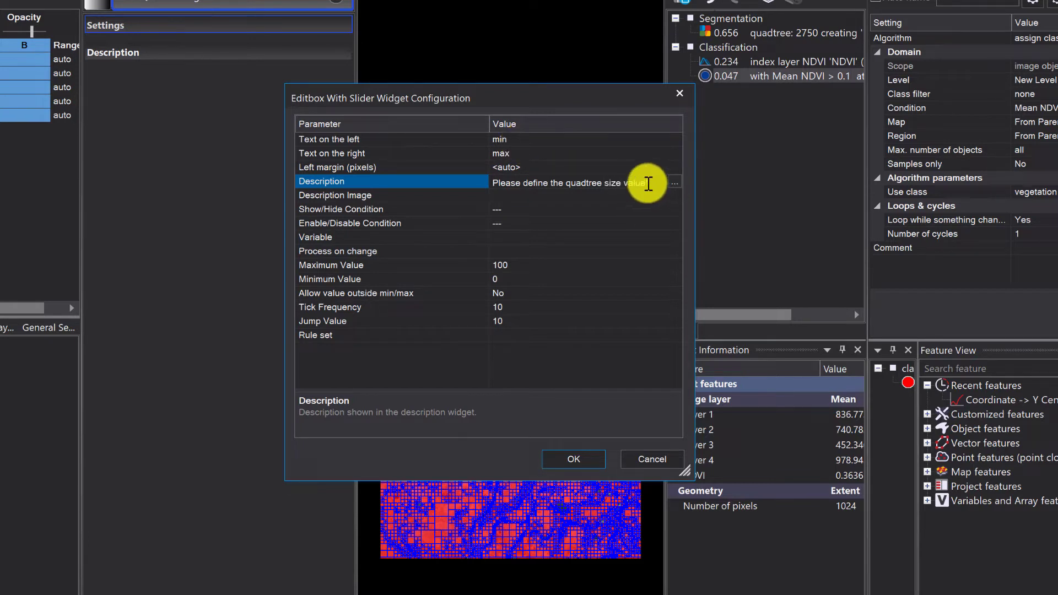
{"action": "left_click", "coordinate": [655, 183]}
{"action": "type", "text": "\""}
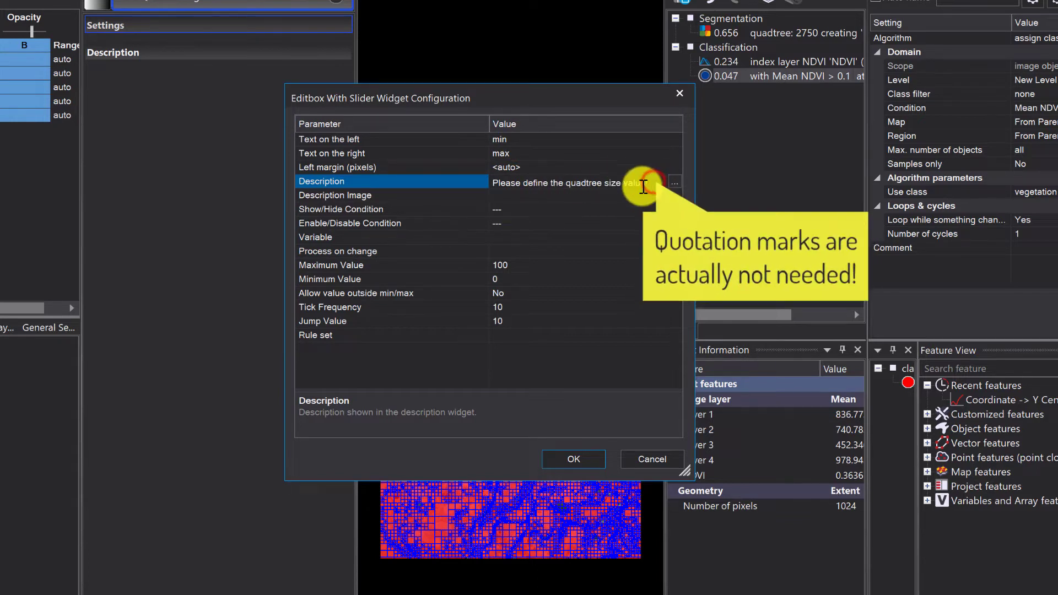
{"action": "left_click", "coordinate": [495, 183]}
{"action": "type", "text": "\""}
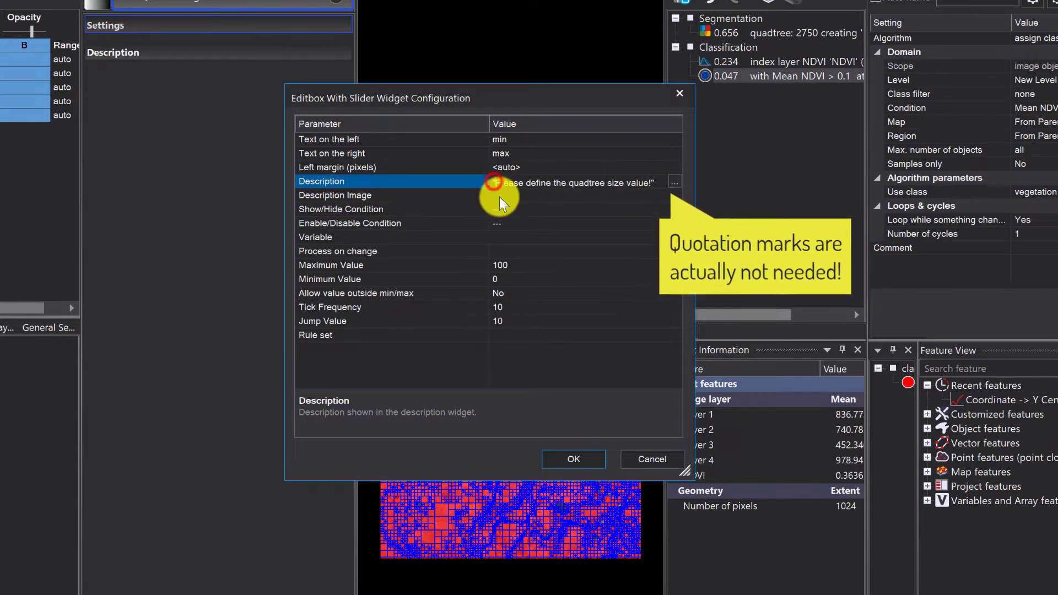
Assign the variable VAR_quadtree to the slider widget and create it as a double scene variable with value 0
{"action": "left_click", "coordinate": [515, 237]}
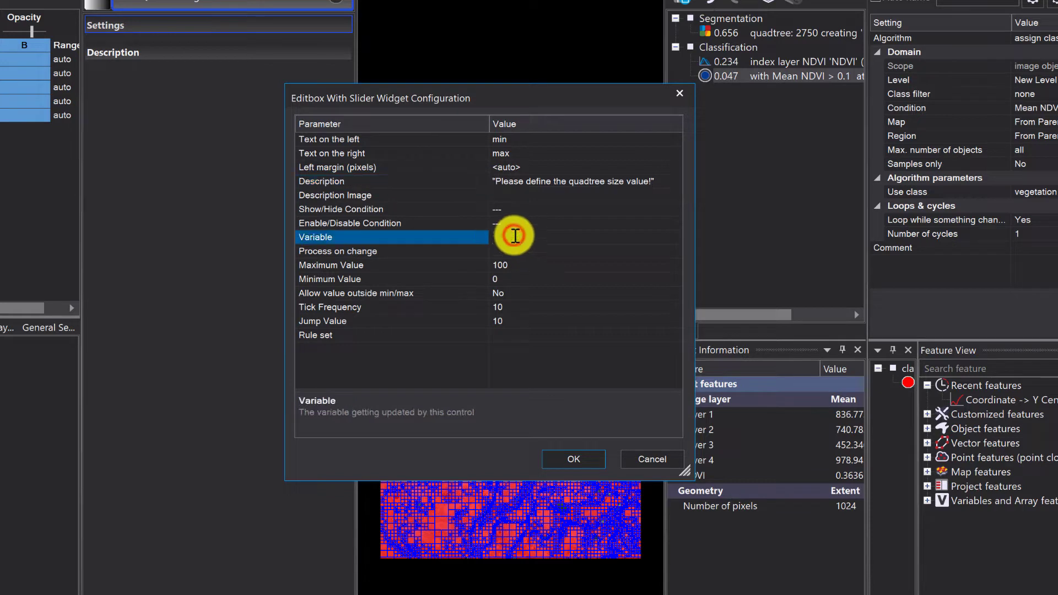
{"action": "type", "text": "VAR_quadrtree"}
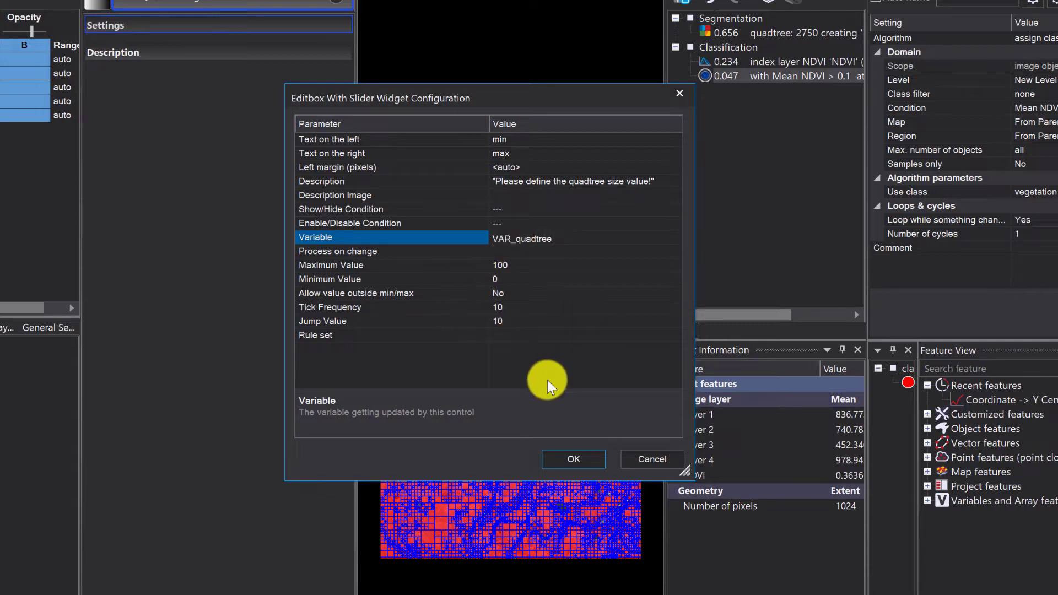
{"action": "key", "text": "Return"}
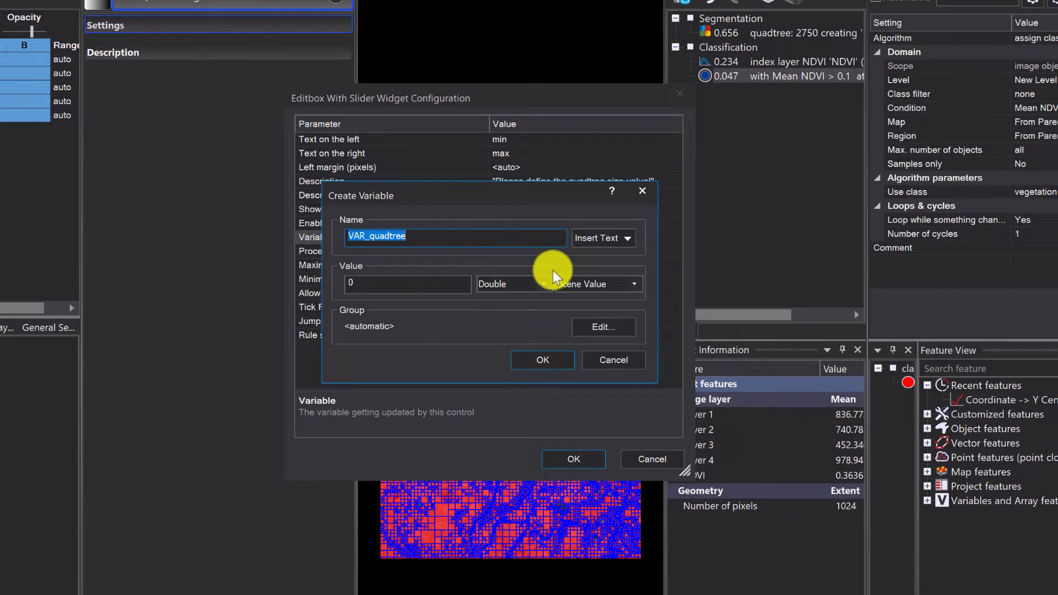
{"action": "left_click", "coordinate": [545, 360]}
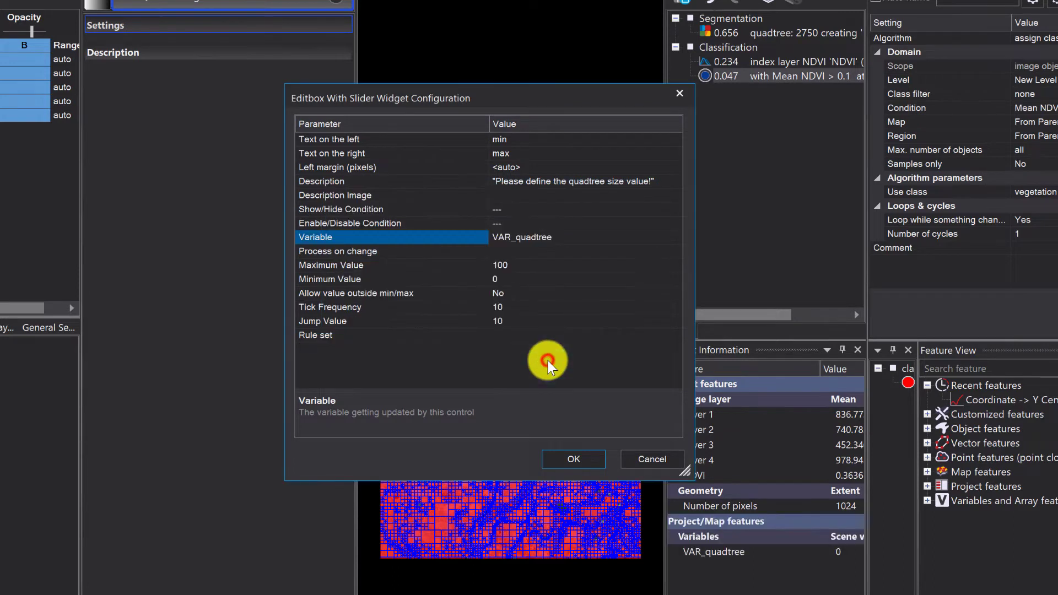
Set the slider's maximum value to 5000, minimum value to 500, tick frequency to 500 and jump value to 100
{"action": "left_click", "coordinate": [558, 263]}
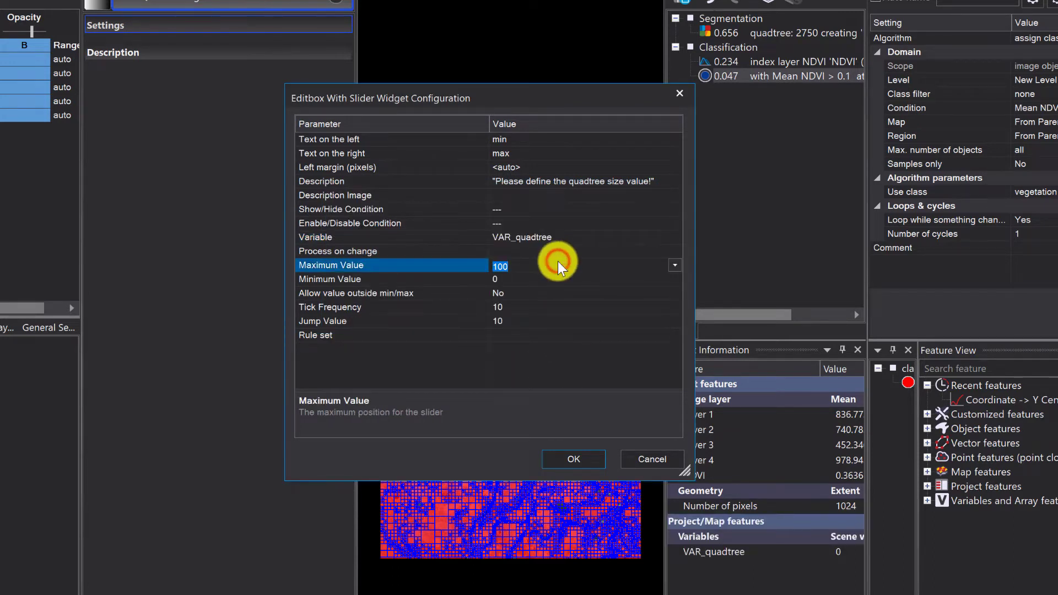
{"action": "type", "text": "5000"}
{"action": "left_click", "coordinate": [533, 279]}
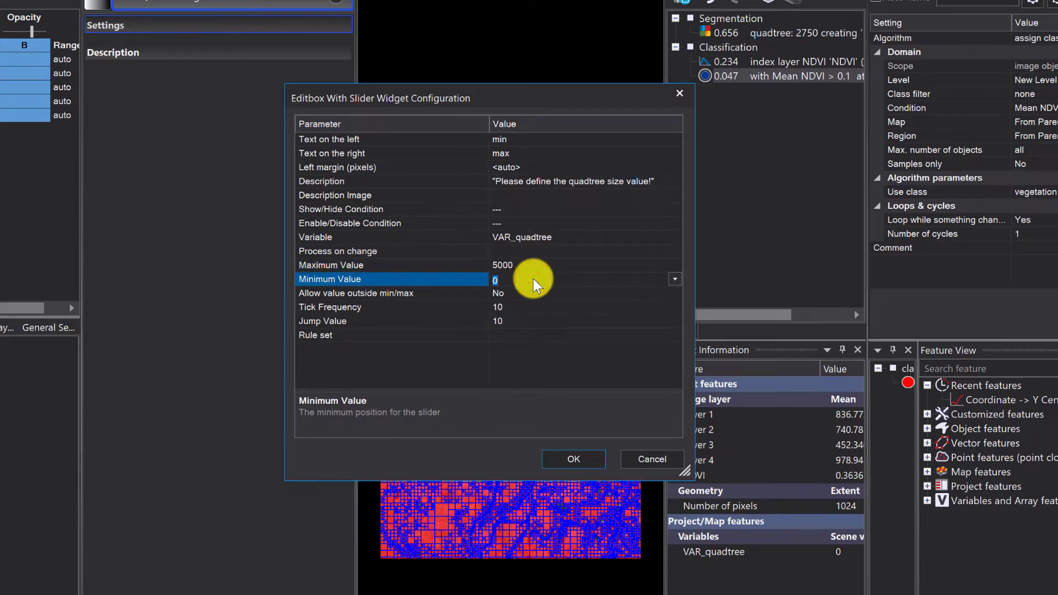
{"action": "type", "text": "500"}
{"action": "left_click", "coordinate": [521, 309]}
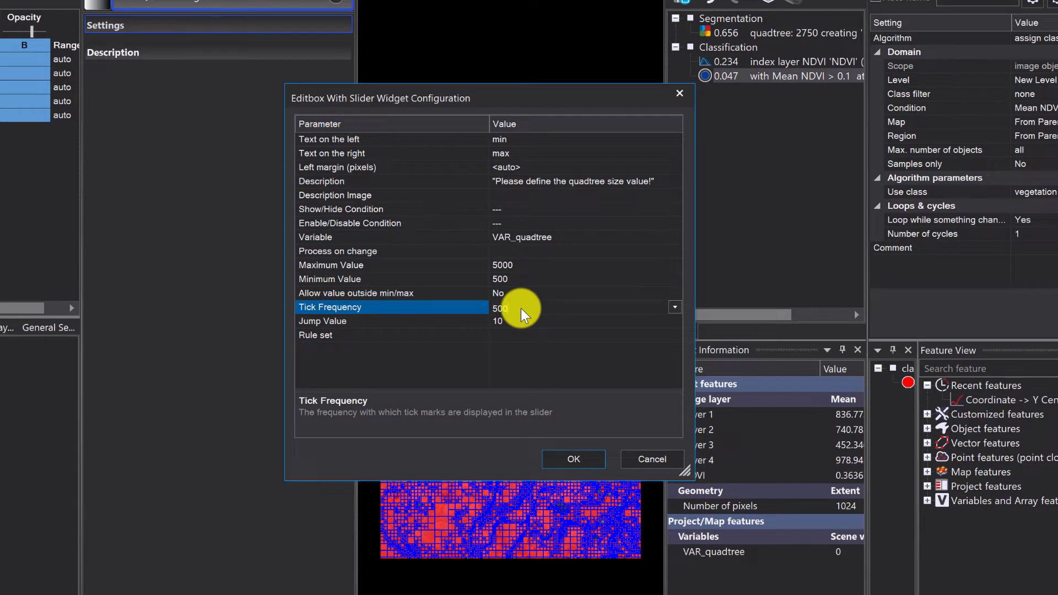
{"action": "key", "text": "Tab"}
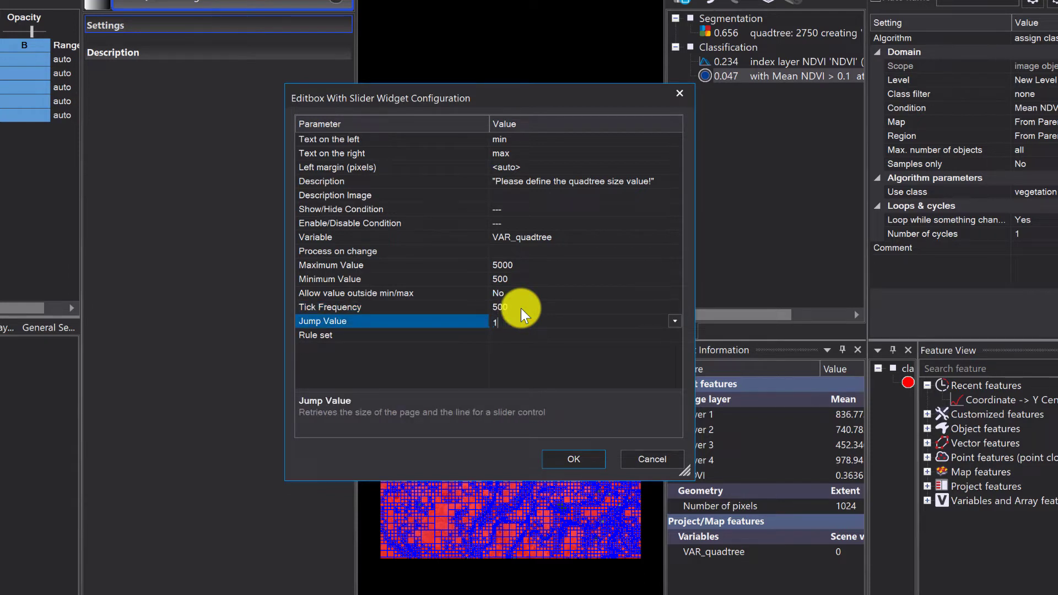
{"action": "left_click", "coordinate": [523, 369]}
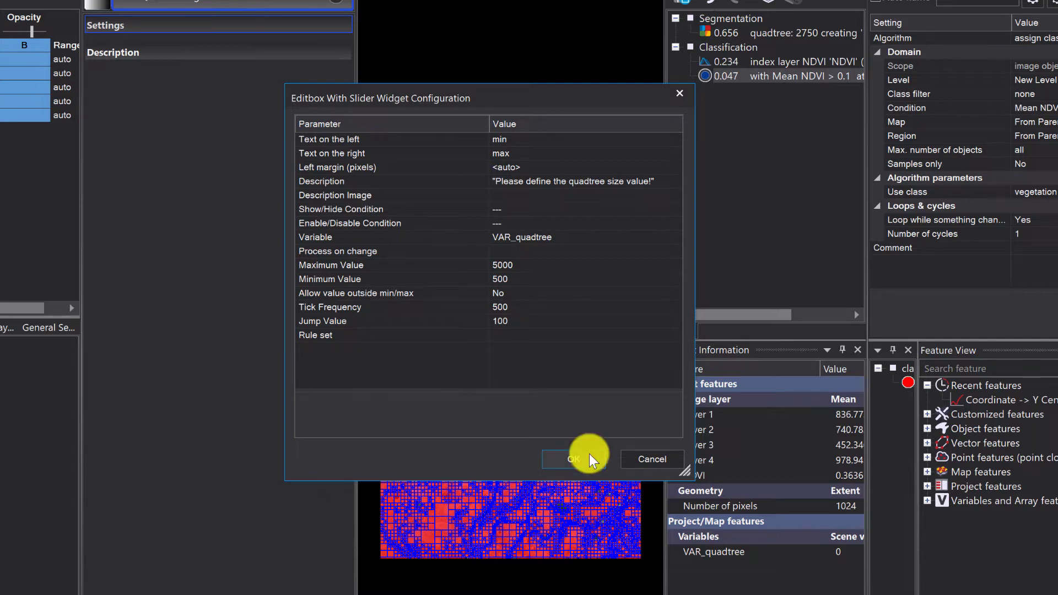
Set the slider widget's process on change to Segmentation and accept the widget configuration
{"action": "left_click", "coordinate": [496, 257]}
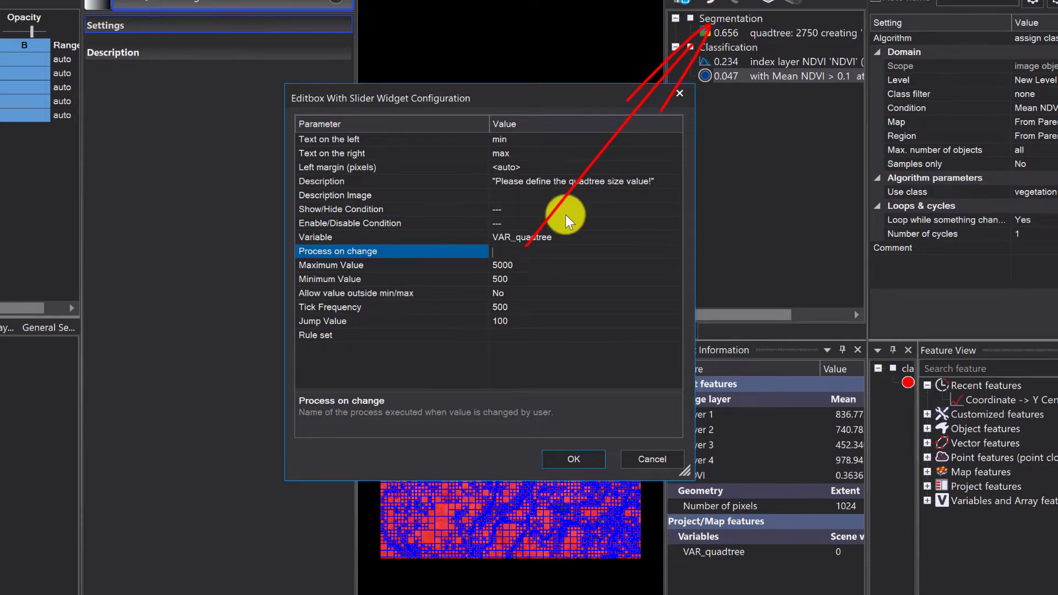
{"action": "left_click", "coordinate": [538, 256]}
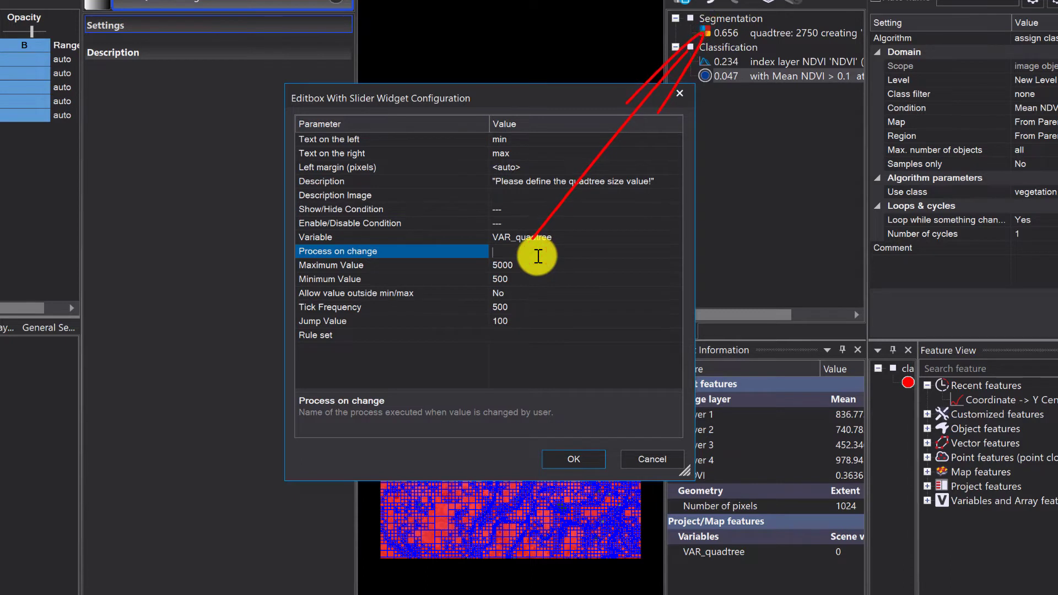
{"action": "type", "text": "Segmentation"}
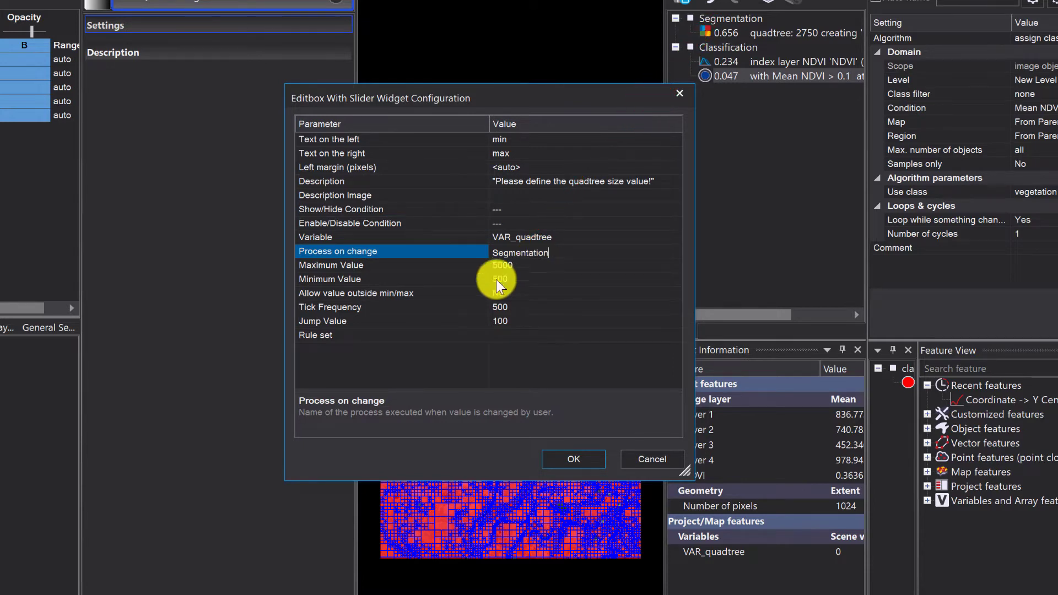
{"action": "left_click", "coordinate": [578, 462]}
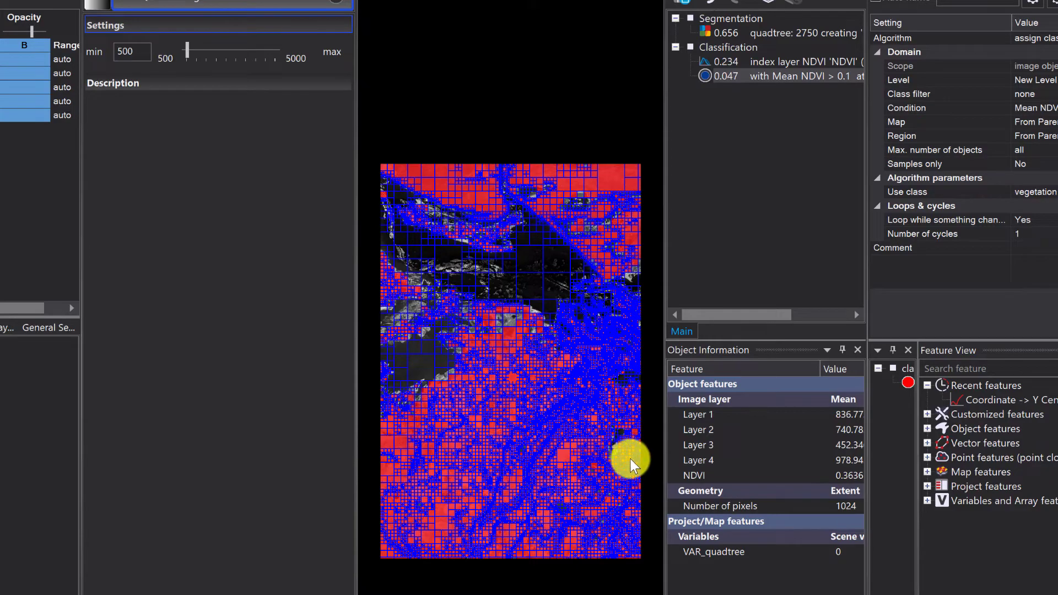
Copy the process path of the Segmentation parent process from the Go To Process dialog
{"action": "mouse_move", "coordinate": [628, 459]}
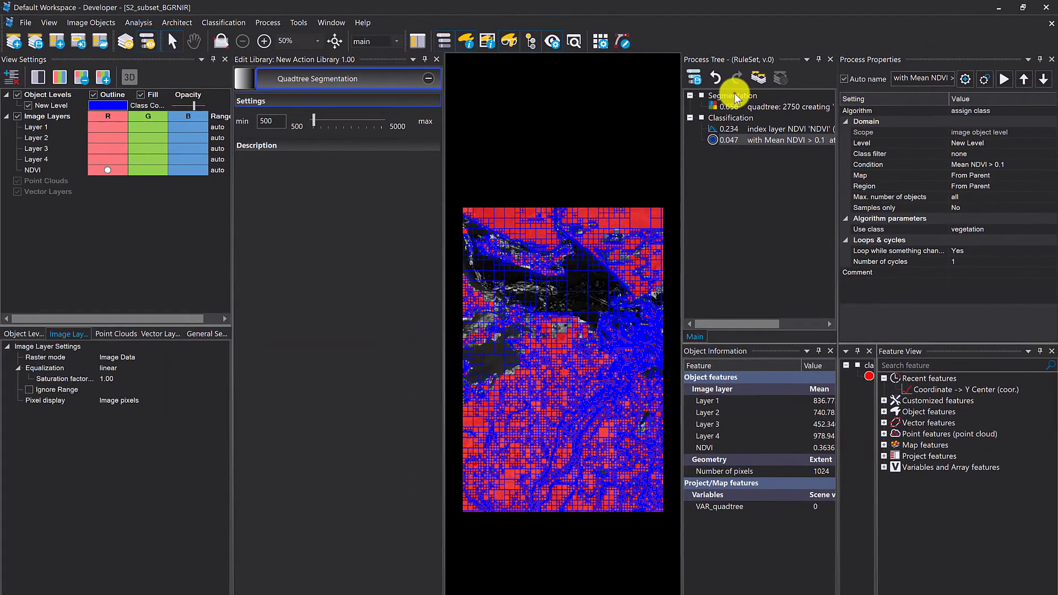
{"action": "left_click", "coordinate": [736, 97]}
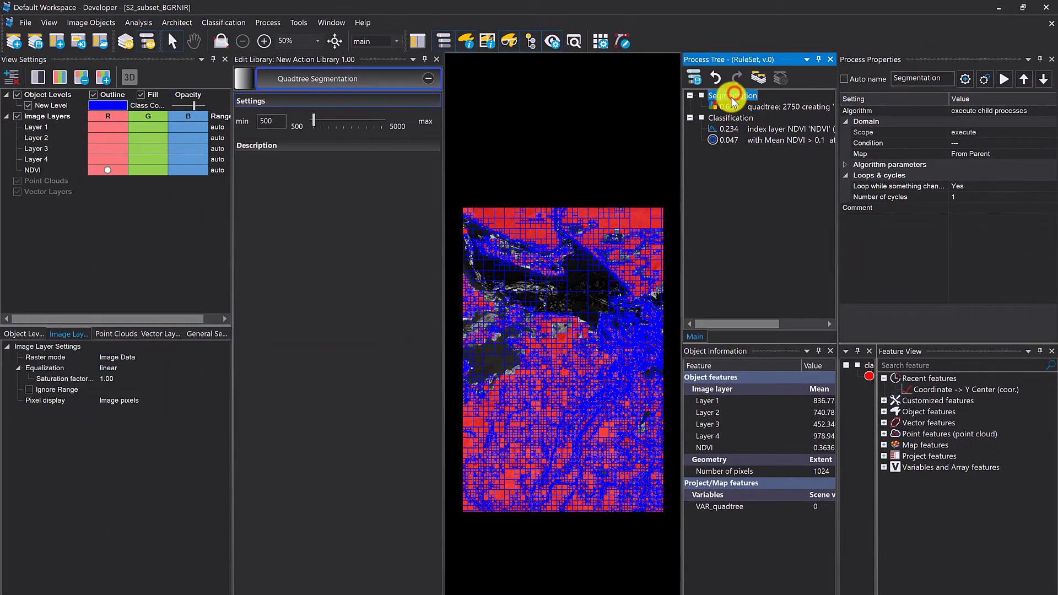
{"action": "left_click_drag", "start_coordinate": [737, 105], "coordinate": [717, 118]}
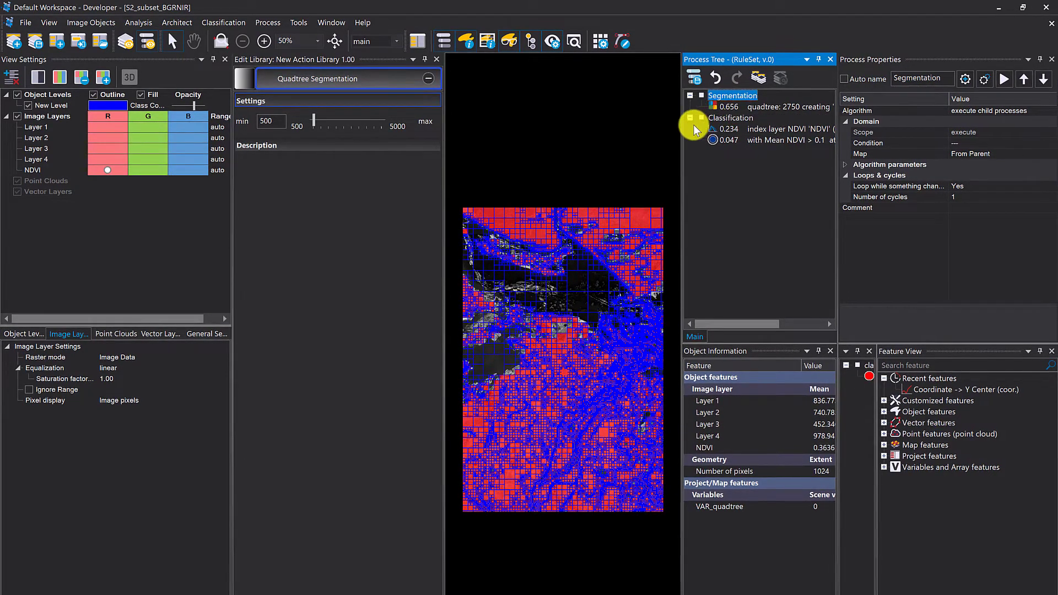
{"action": "left_click_drag", "start_coordinate": [683, 132], "coordinate": [674, 131]}
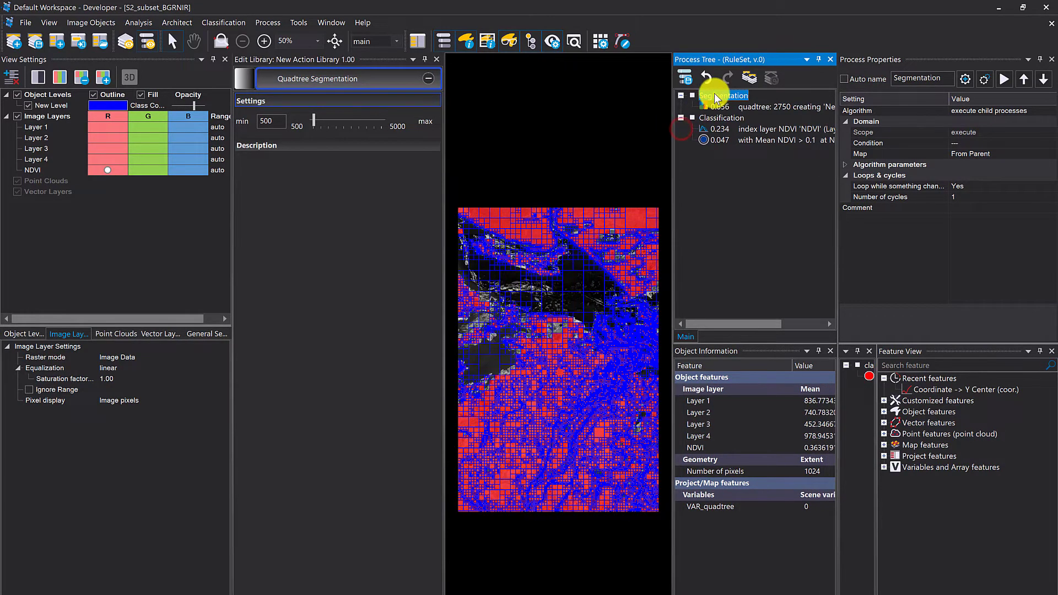
{"action": "right_click", "coordinate": [713, 95]}
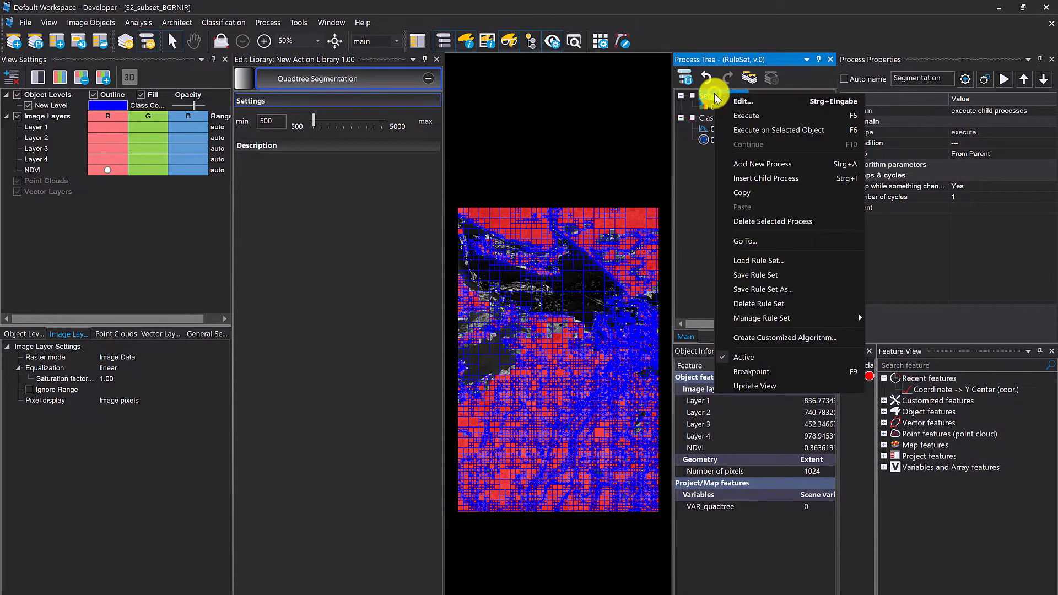
{"action": "left_click", "coordinate": [756, 241]}
{"action": "left_click", "coordinate": [502, 336]}
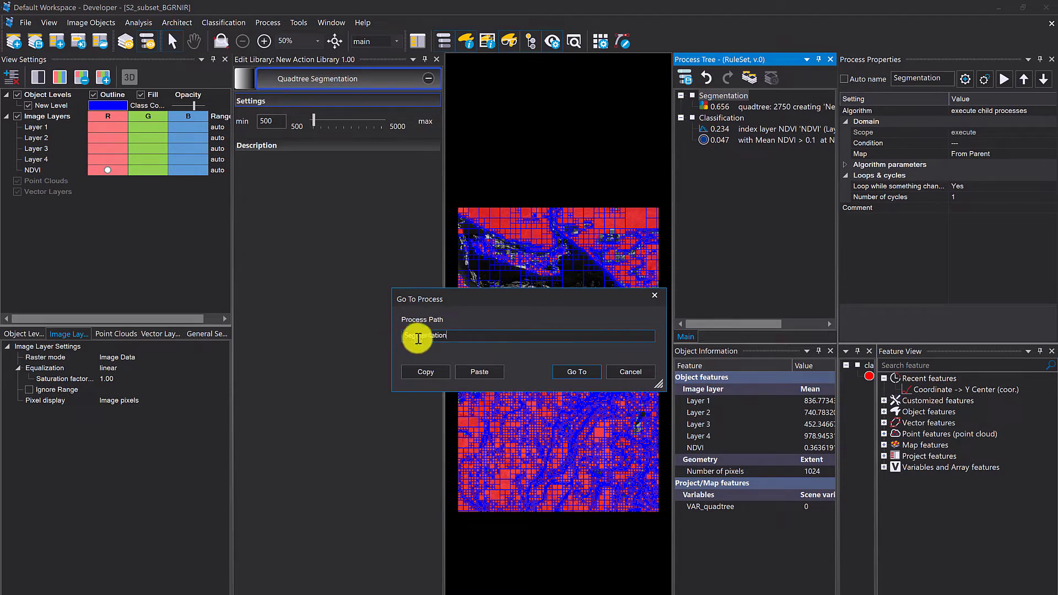
{"action": "left_click", "coordinate": [421, 372]}
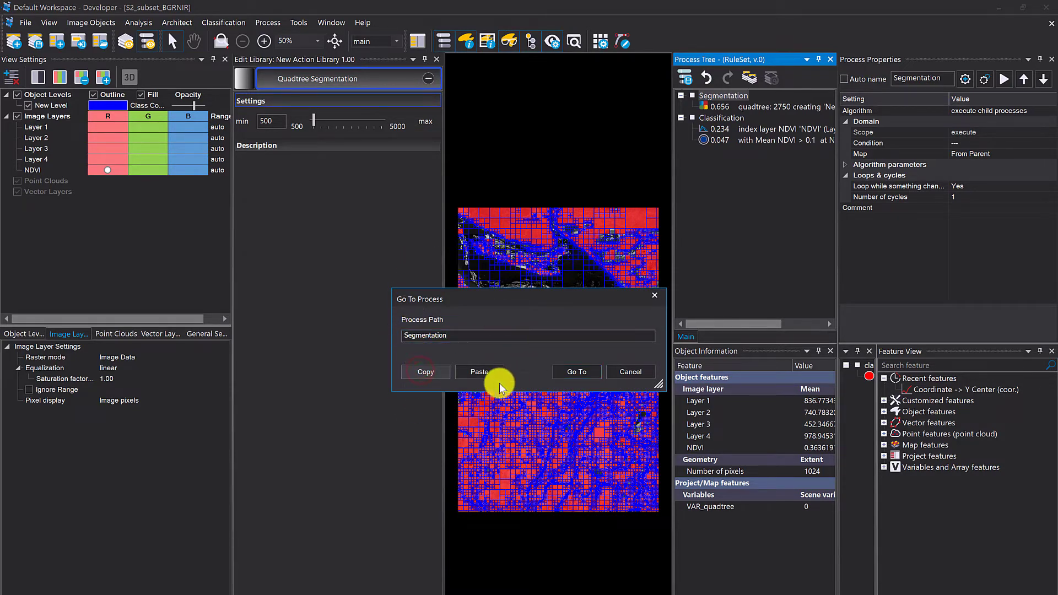
{"action": "left_click", "coordinate": [567, 371]}
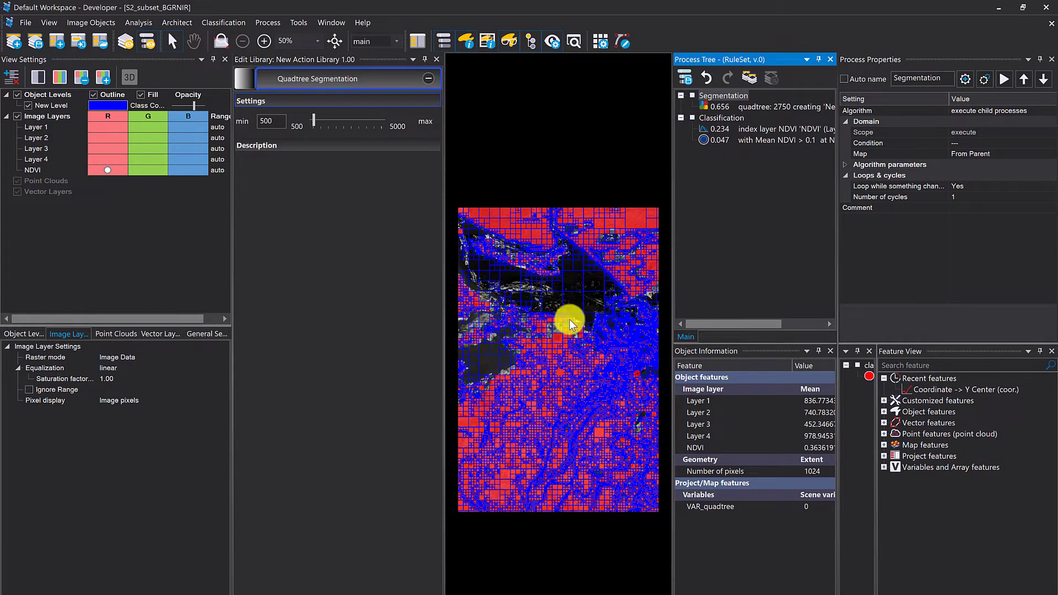
Reopen the slider widget's configuration, enter the copied path Segmentation as its process on change, and accept it
{"action": "double_click", "coordinate": [293, 121]}
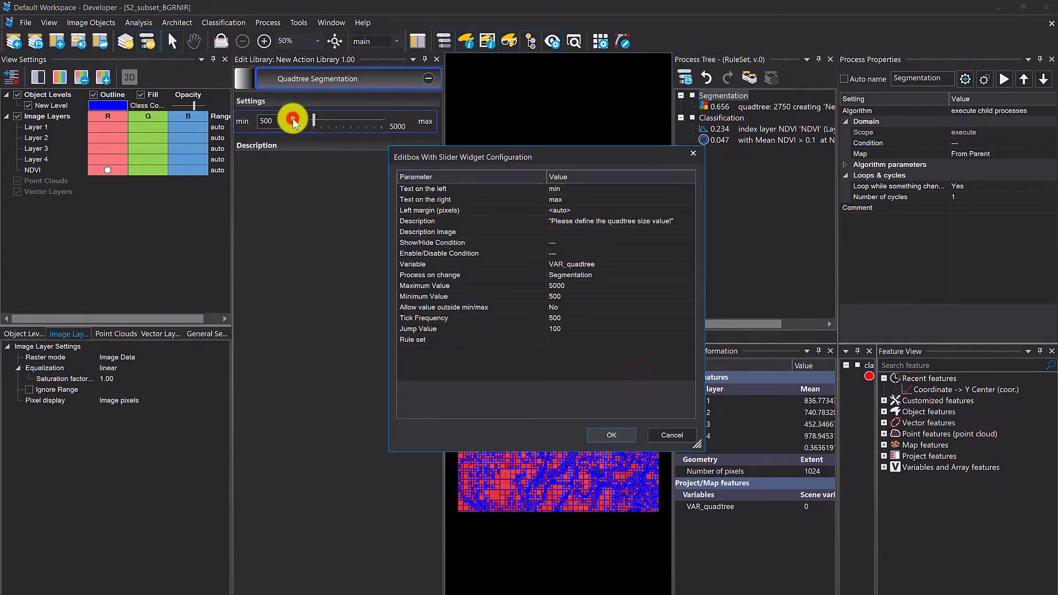
{"action": "left_click", "coordinate": [612, 274]}
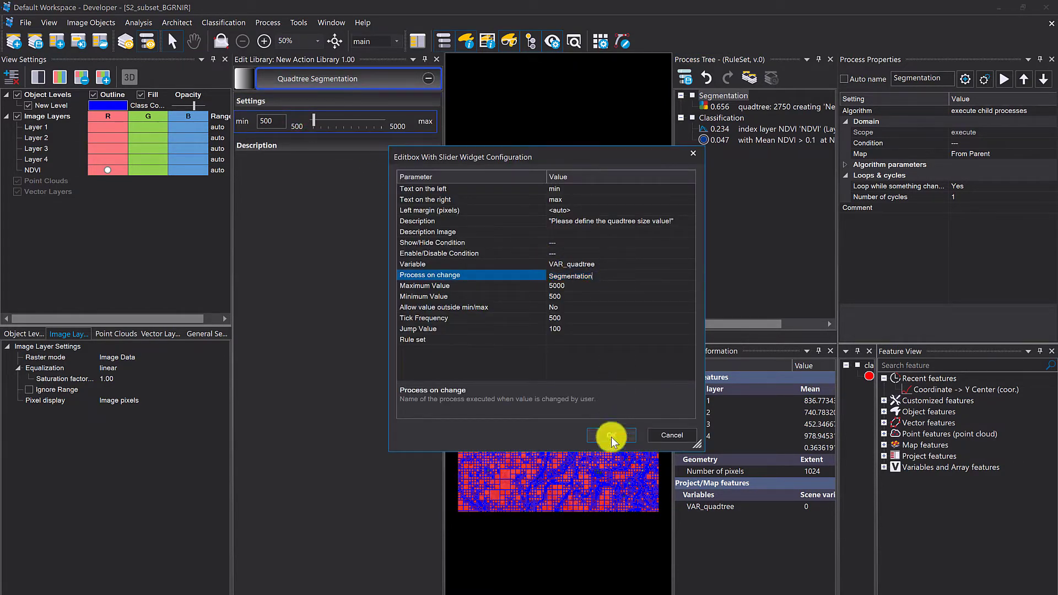
{"action": "left_click", "coordinate": [610, 435]}
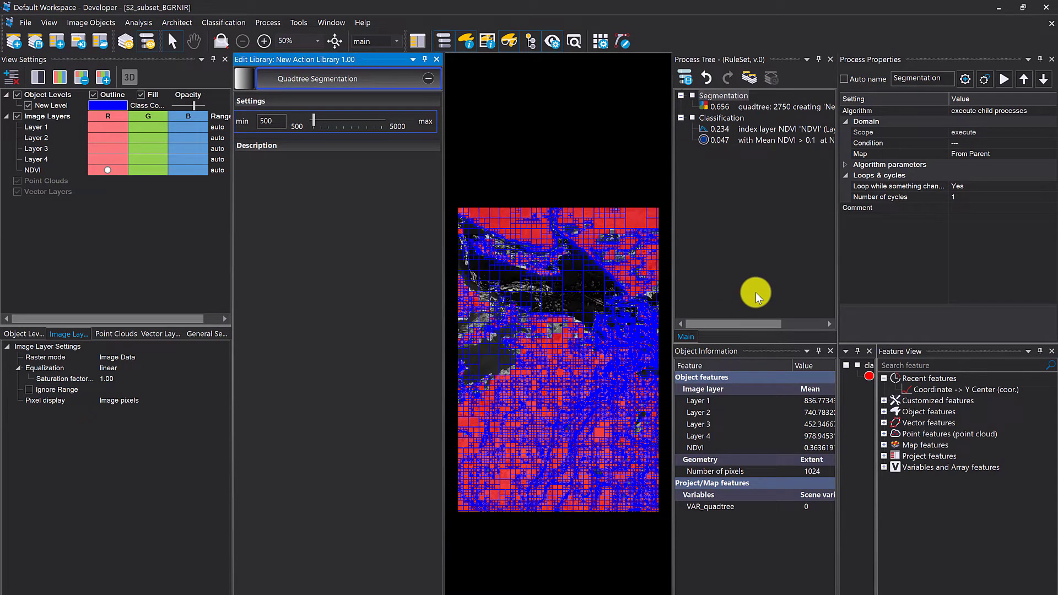
Add an empty do process below the quadtree segmentation process and insert another do process as its child
{"action": "left_click", "coordinate": [749, 108]}
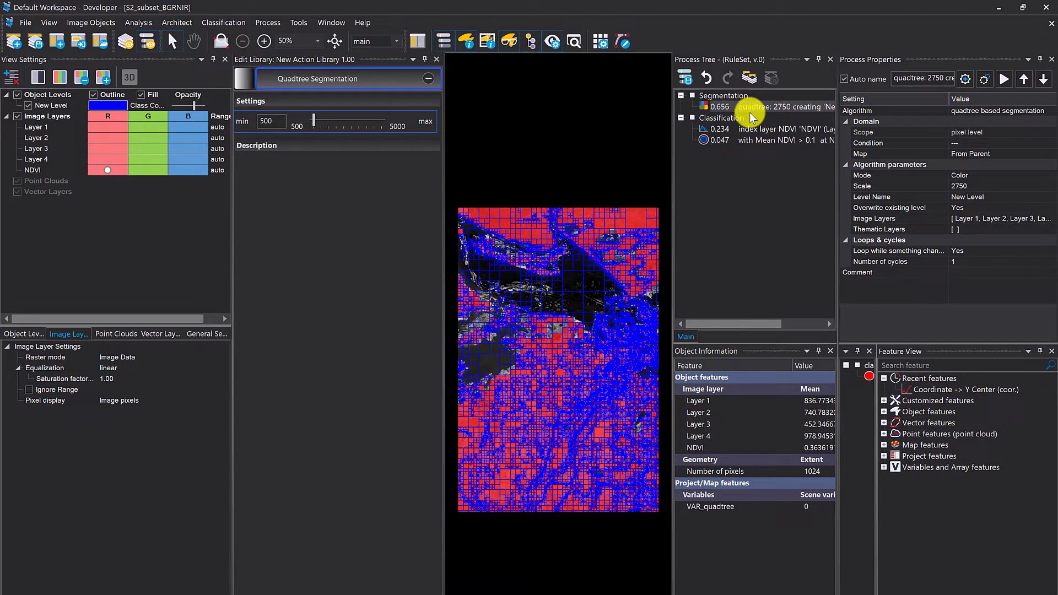
{"action": "key", "text": "ctrl+a"}
{"action": "key", "text": "Return"}
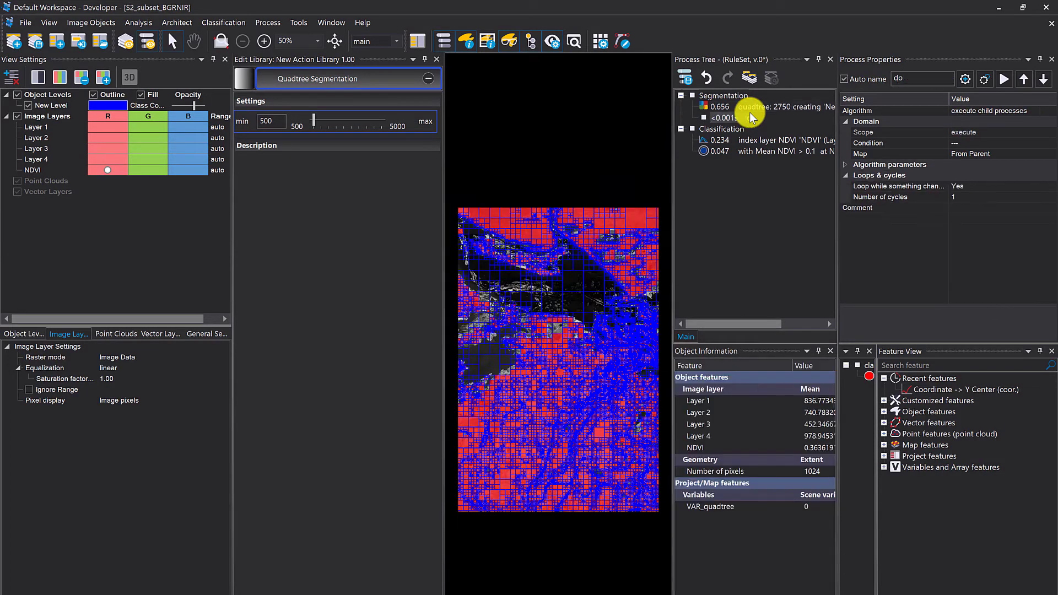
{"action": "key", "text": "ctrl+i"}
{"action": "key", "text": "Return"}
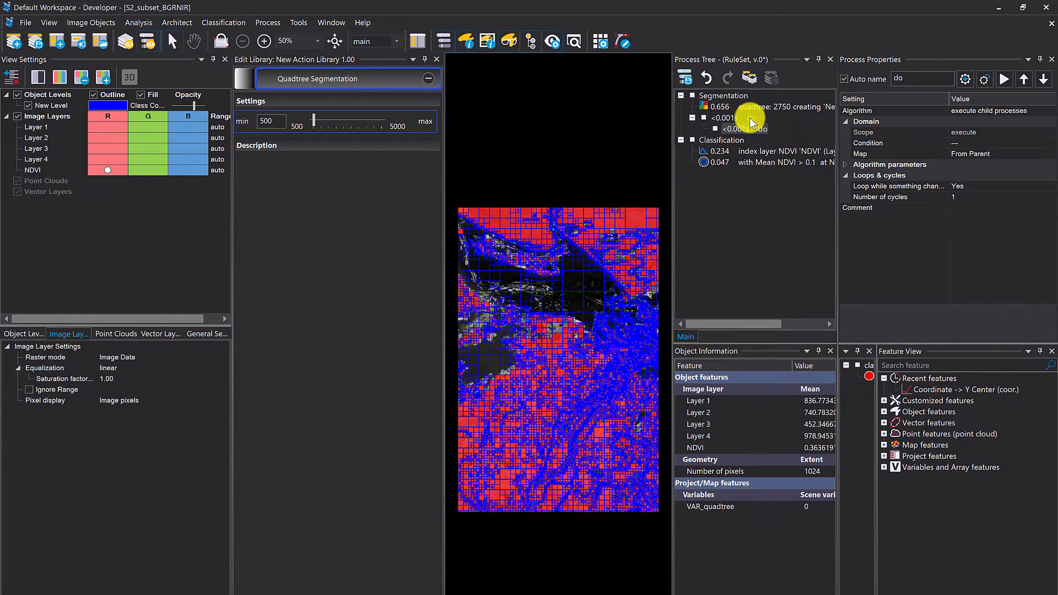
Copy the process path Segmentation//do//do of the innermost do process and close the Go To Process dialog
{"action": "right_click", "coordinate": [744, 132]}
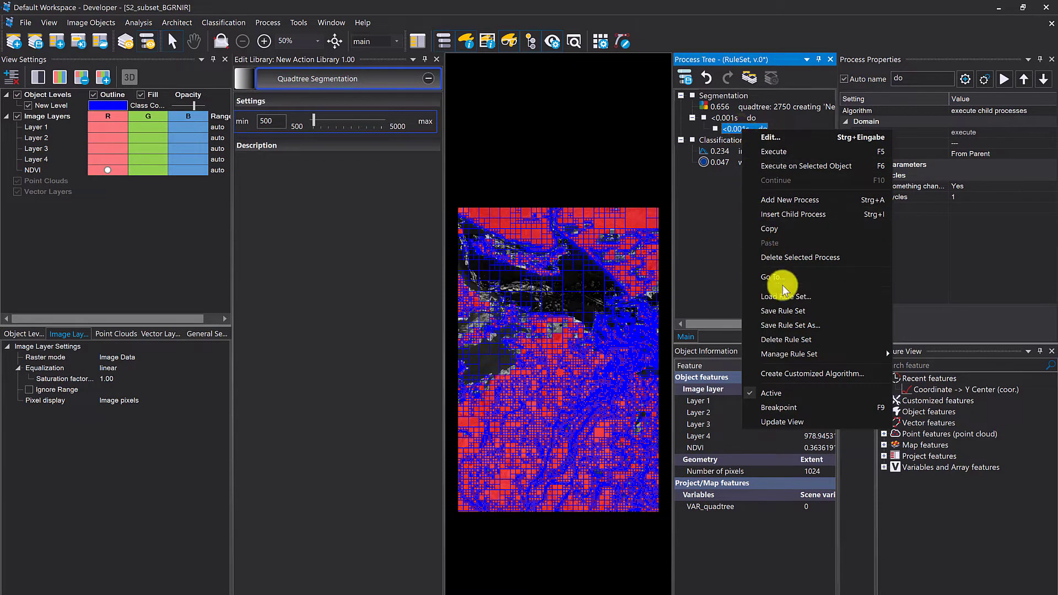
{"action": "left_click", "coordinate": [783, 282]}
{"action": "left_click", "coordinate": [439, 337]}
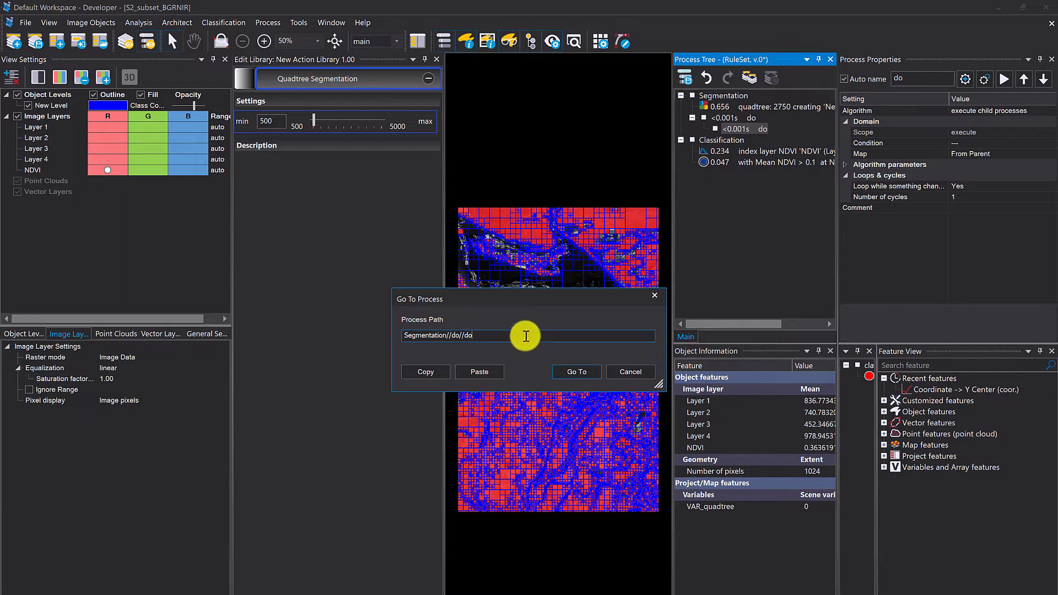
{"action": "left_click_drag", "start_coordinate": [523, 336], "coordinate": [329, 336]}
{"action": "left_click", "coordinate": [426, 372]}
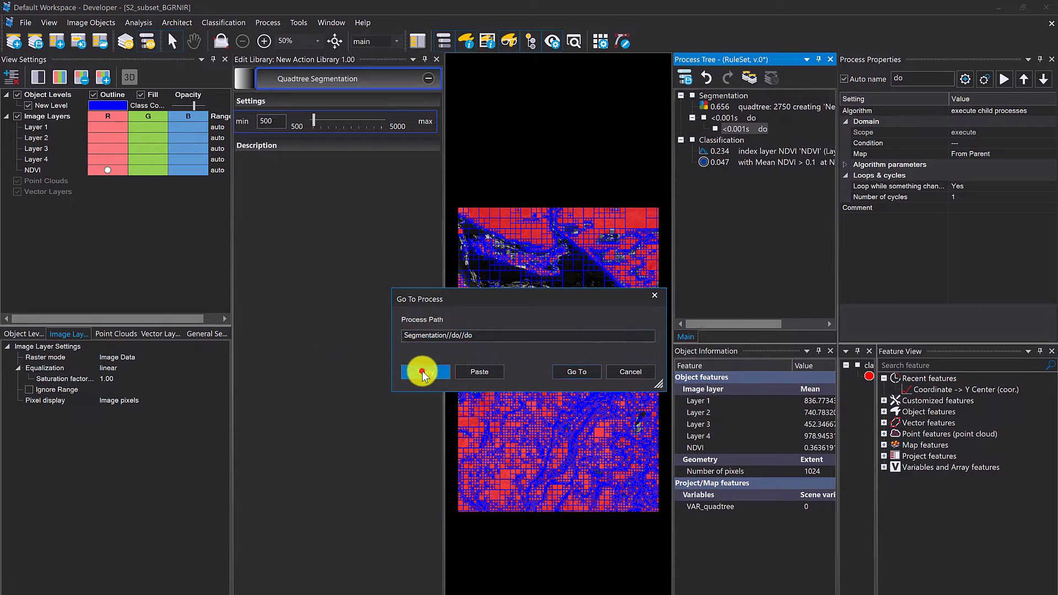
{"action": "left_click", "coordinate": [631, 372]}
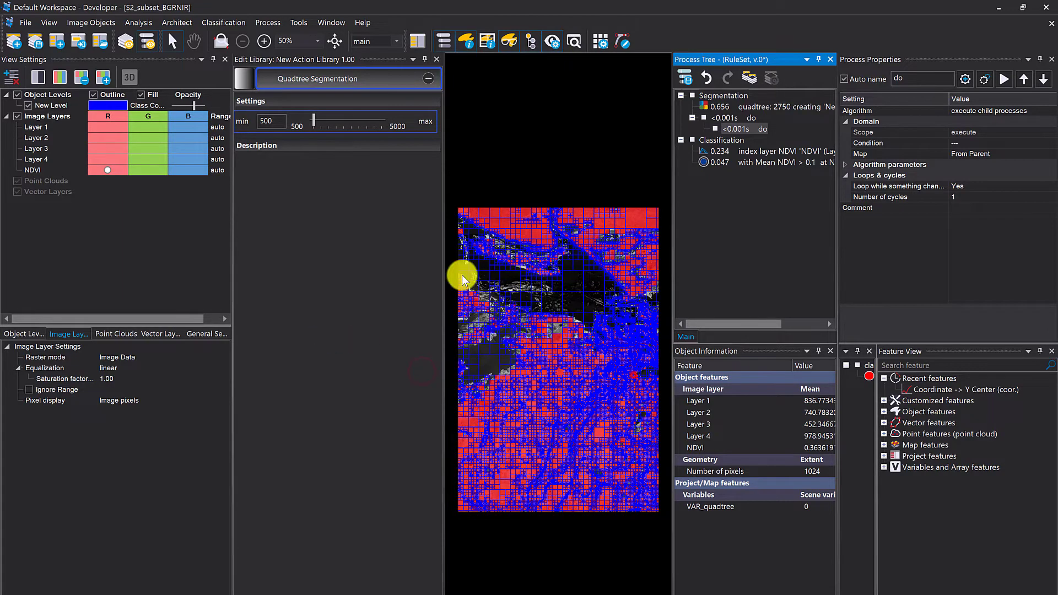
Paste Segmentation//do//do as the slider widget's process on change, remove the nested do//do part, and accept the configuration
{"action": "double_click", "coordinate": [353, 129]}
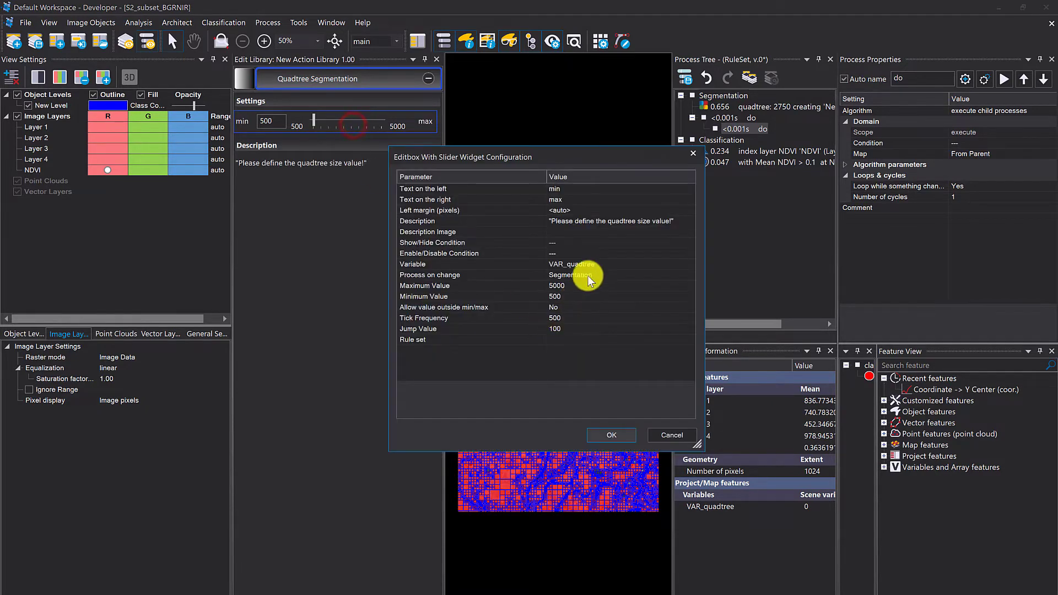
{"action": "left_click", "coordinate": [607, 278]}
{"action": "left_click", "coordinate": [609, 277]}
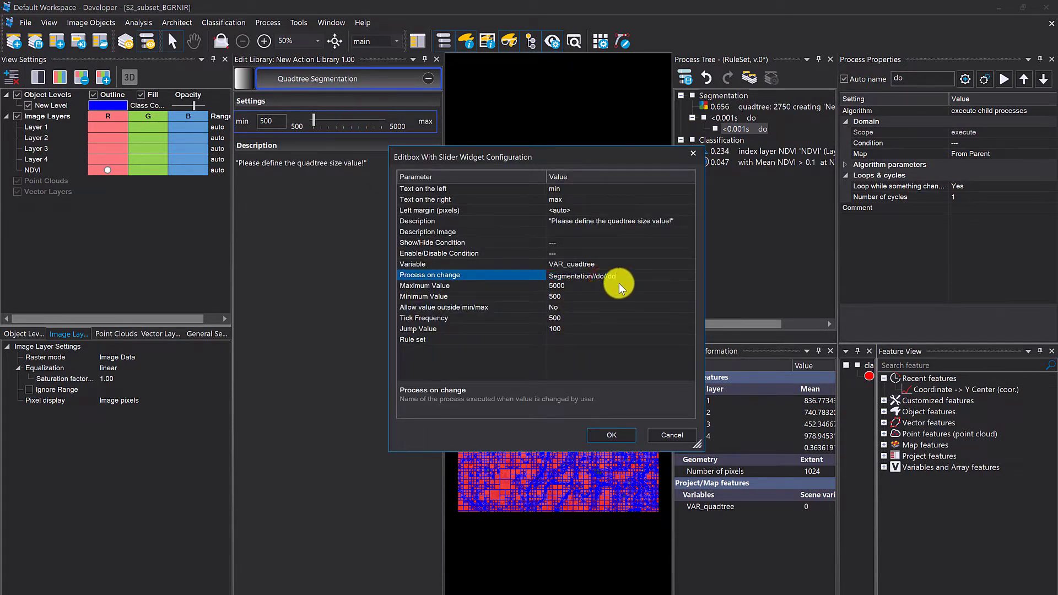
{"action": "left_click_drag", "start_coordinate": [621, 277], "coordinate": [595, 276]}
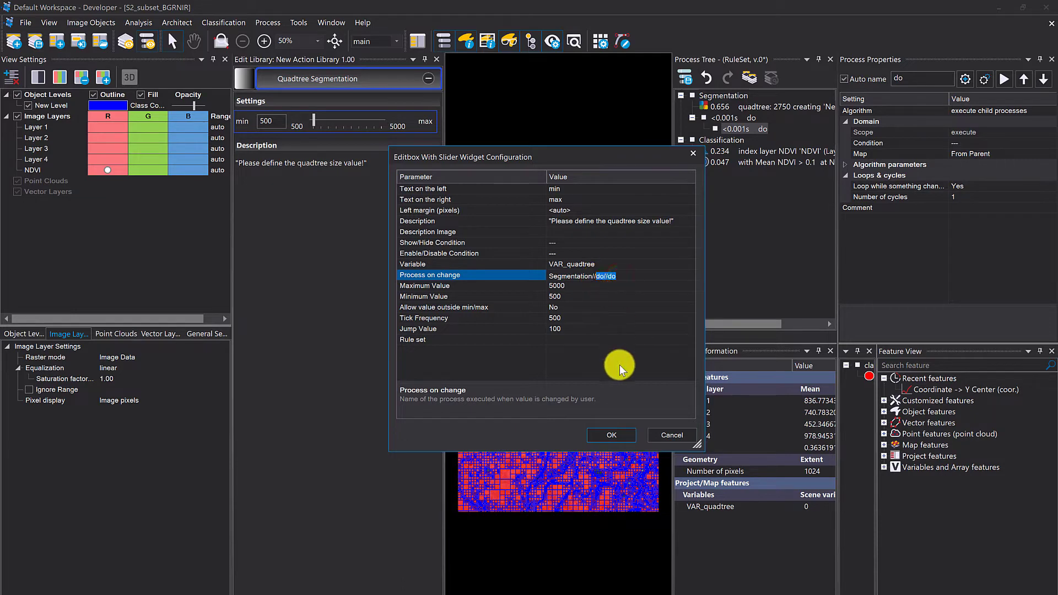
{"action": "key", "text": "BackSpace"}
{"action": "left_click", "coordinate": [614, 435]}
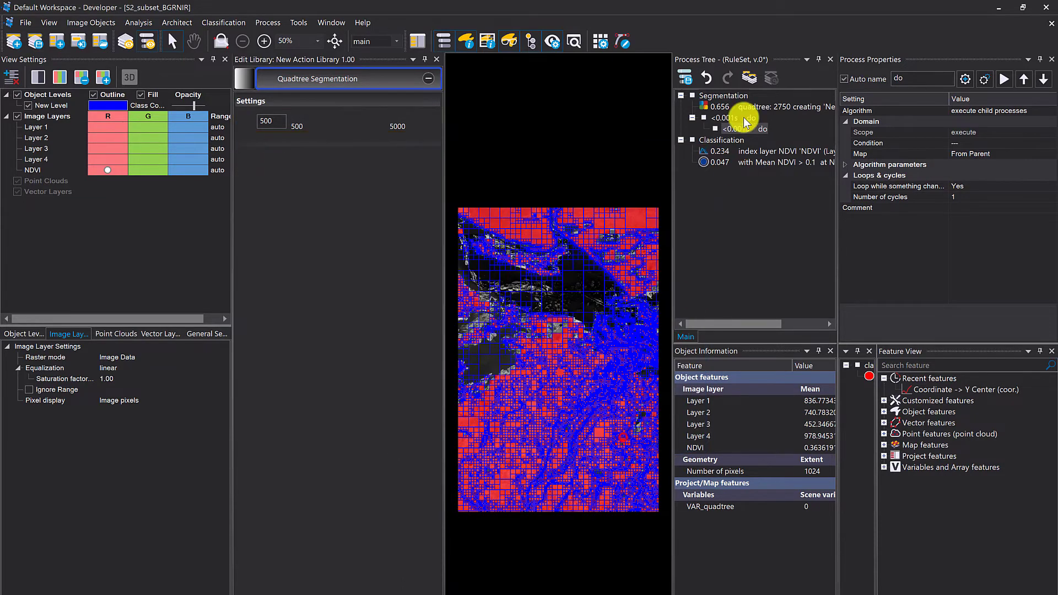
Delete the do process below the quadtree segmentation process together with its subprocess
{"action": "left_click", "coordinate": [733, 118]}
{"action": "key", "text": "Delete"}
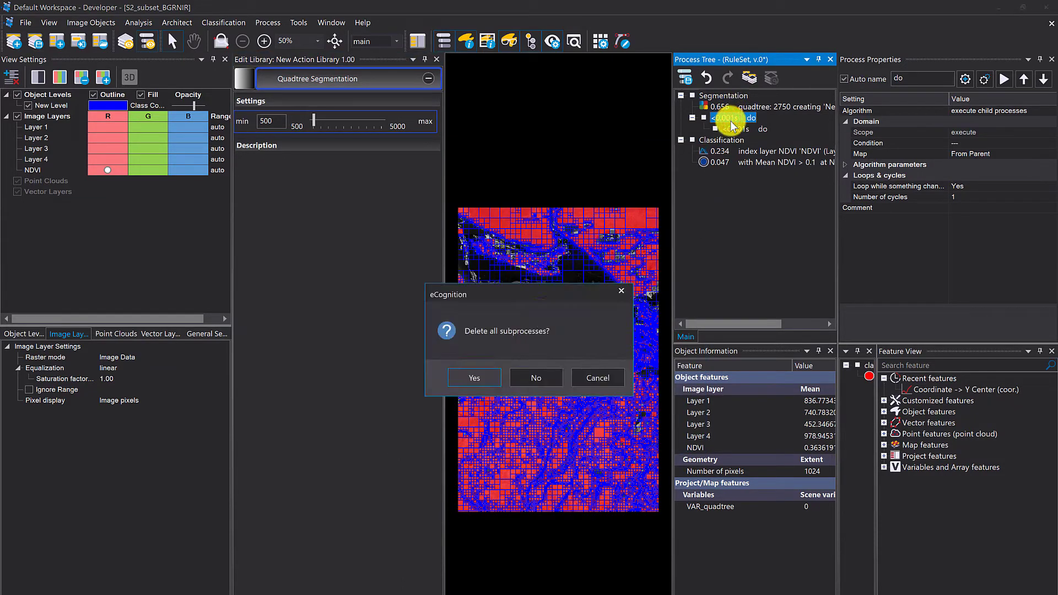
{"action": "left_click", "coordinate": [474, 378]}
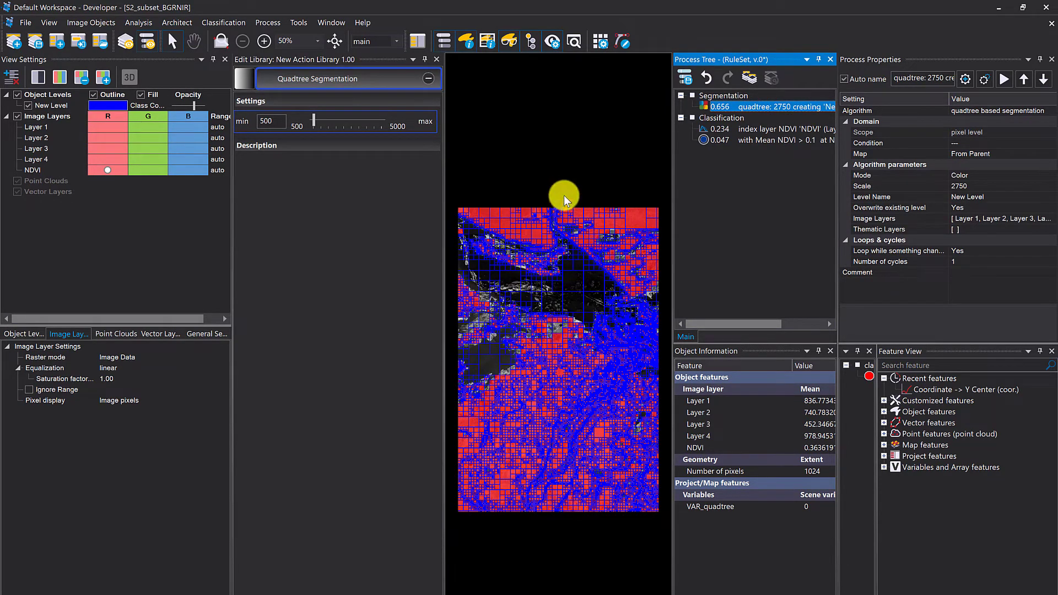
Exit the editing mode of New Action Library so that the Quadtree Segmentation action can be used
{"action": "left_click", "coordinate": [416, 194]}
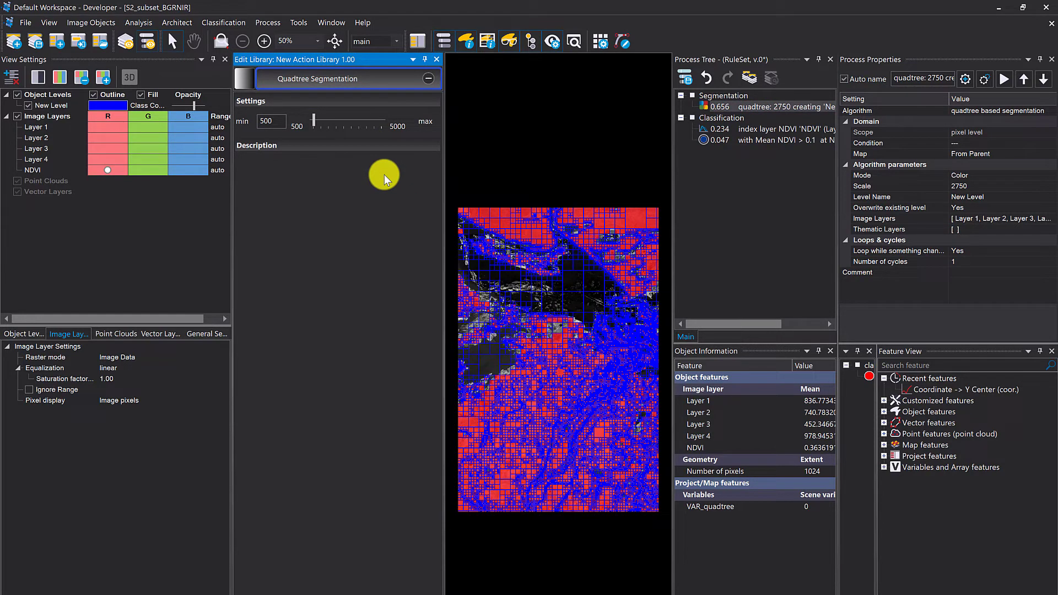
{"action": "left_click", "coordinate": [266, 124]}
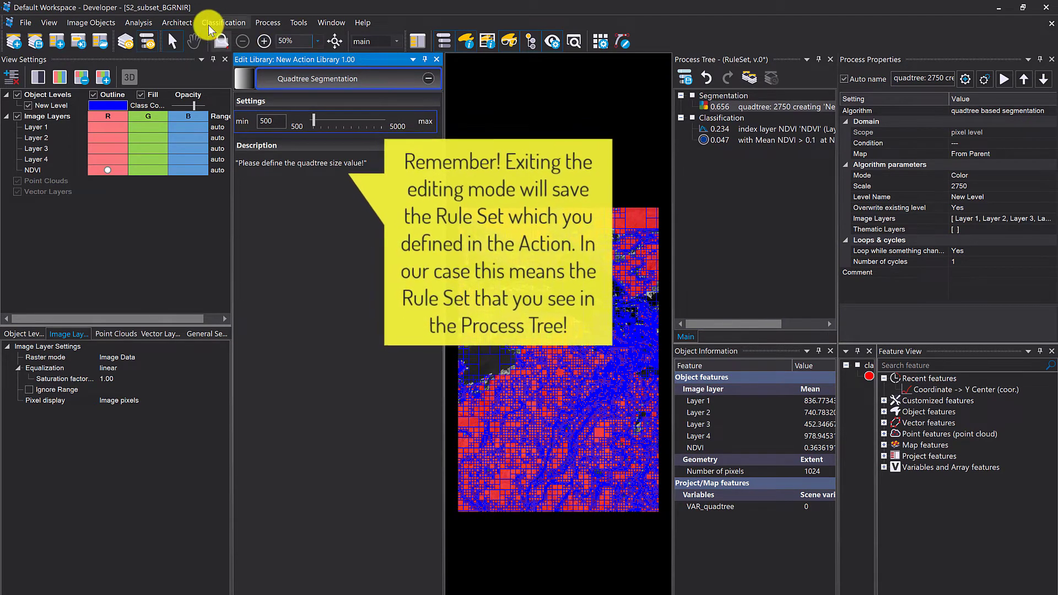
{"action": "left_click", "coordinate": [172, 23]}
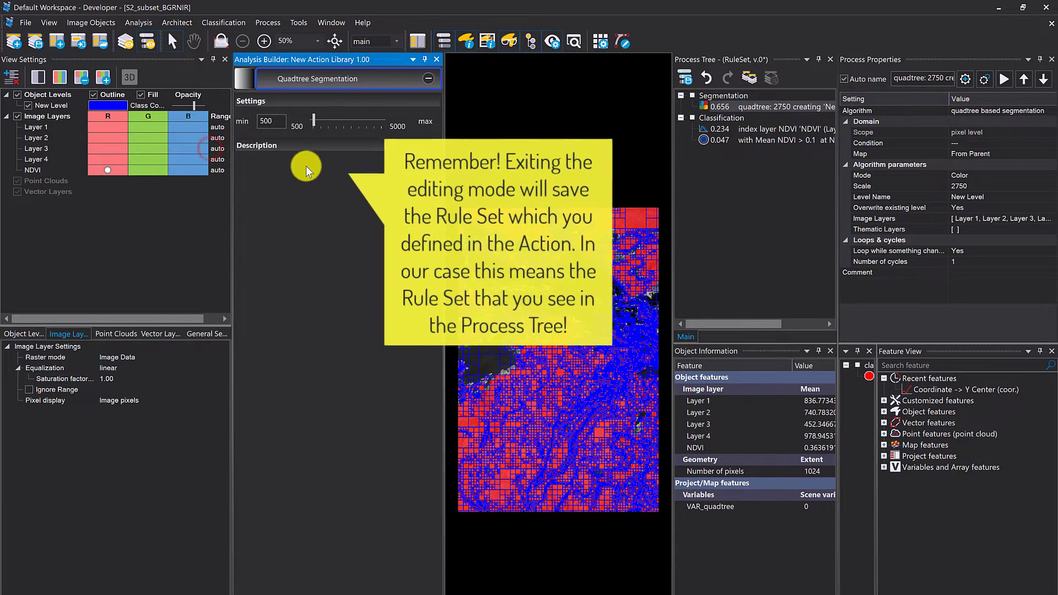
Test the Quadtree Segmentation slider by setting it to 800 and then to 4200
{"action": "left_click", "coordinate": [313, 122]}
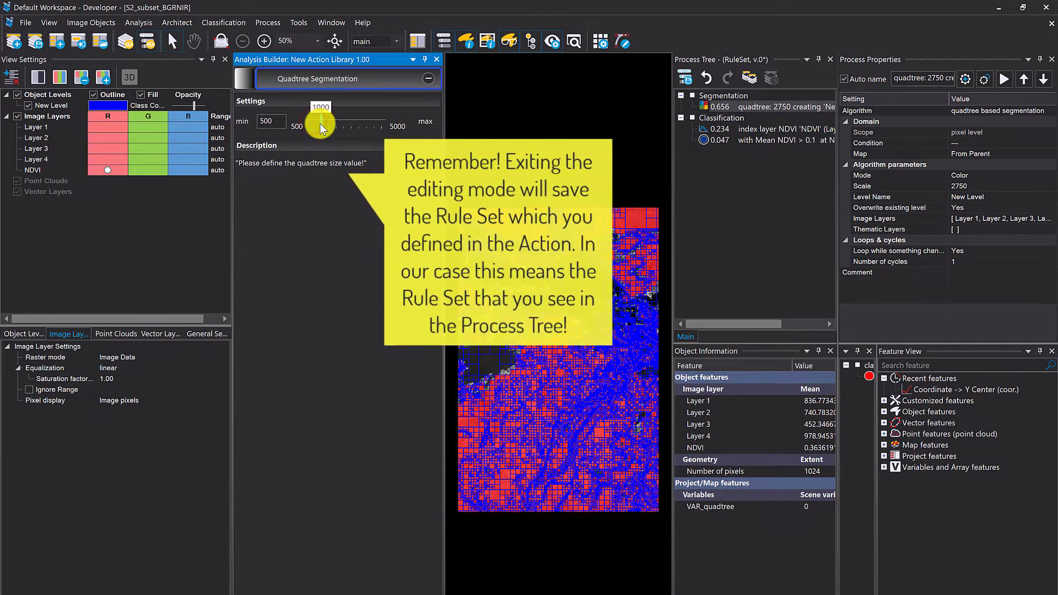
{"action": "mouse_move", "coordinate": [320, 124]}
{"action": "left_mouse_down"}
{"action": "mouse_move", "coordinate": [332, 127]}
{"action": "mouse_move", "coordinate": [320, 126]}
{"action": "left_mouse_up"}
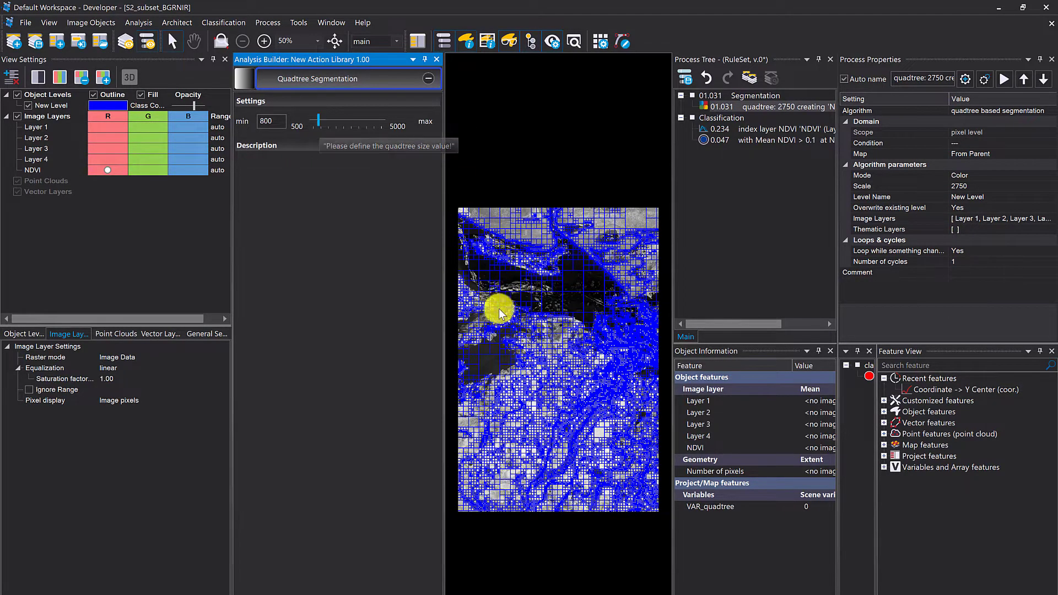
{"action": "left_click", "coordinate": [361, 120]}
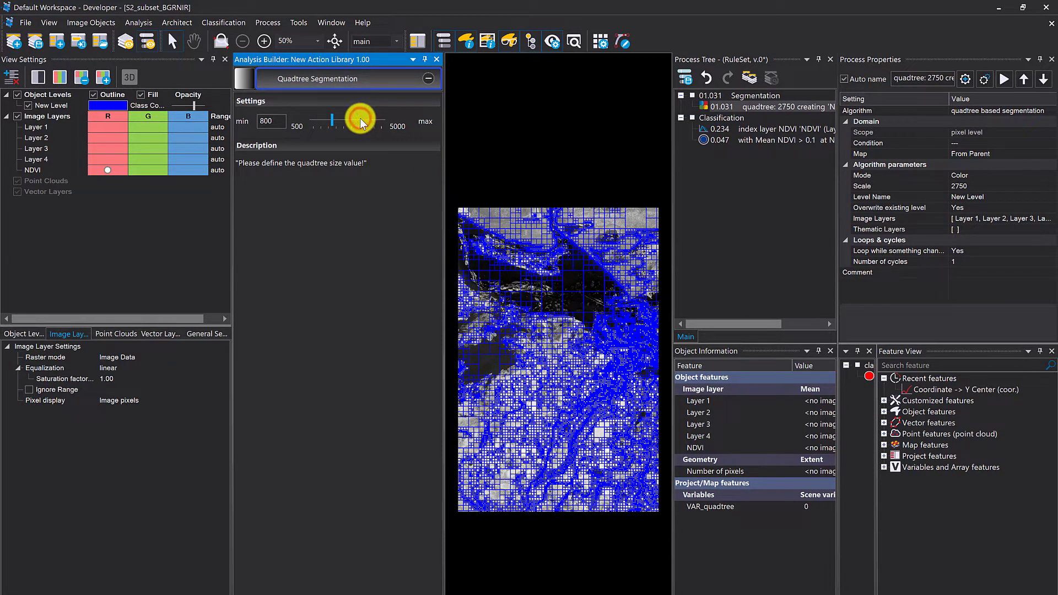
{"action": "left_click", "coordinate": [371, 121]}
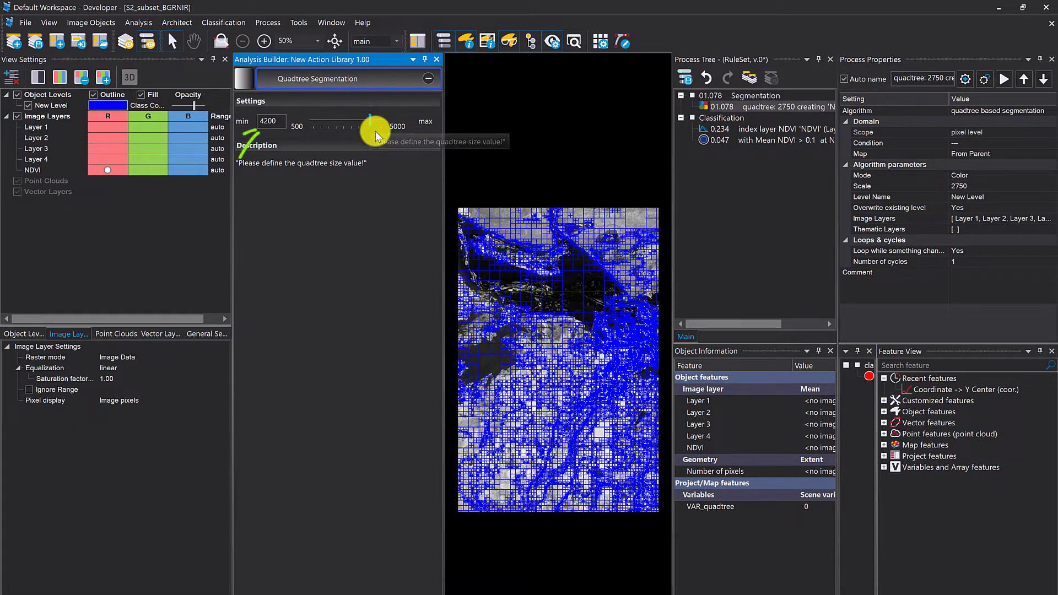
{"action": "left_click", "coordinate": [270, 120]}
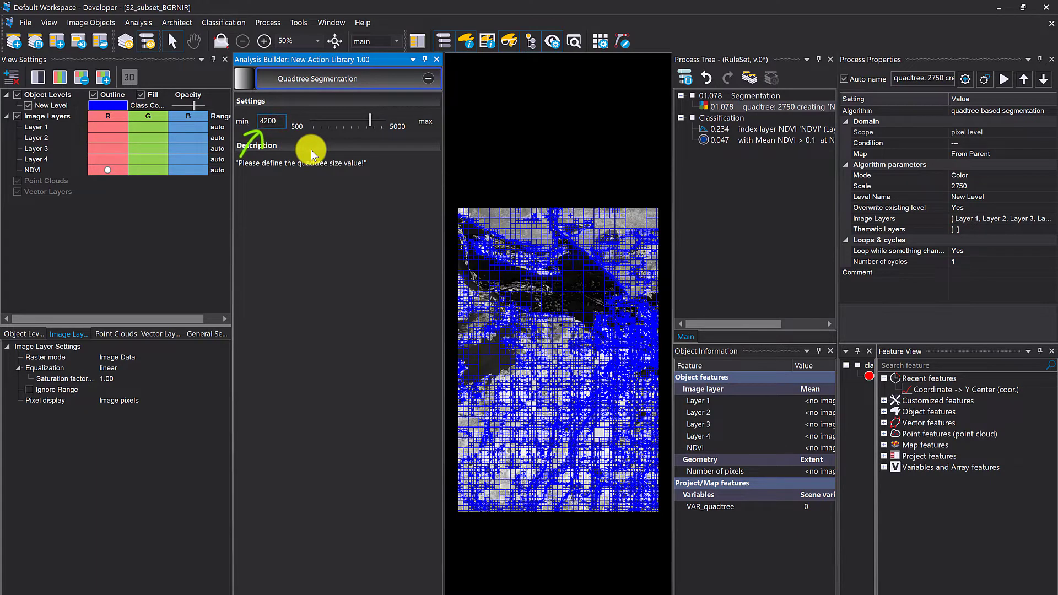
Set the Scale of the quadtree based segmentation process to the variable VAR_quadtree
{"action": "left_click", "coordinate": [725, 108]}
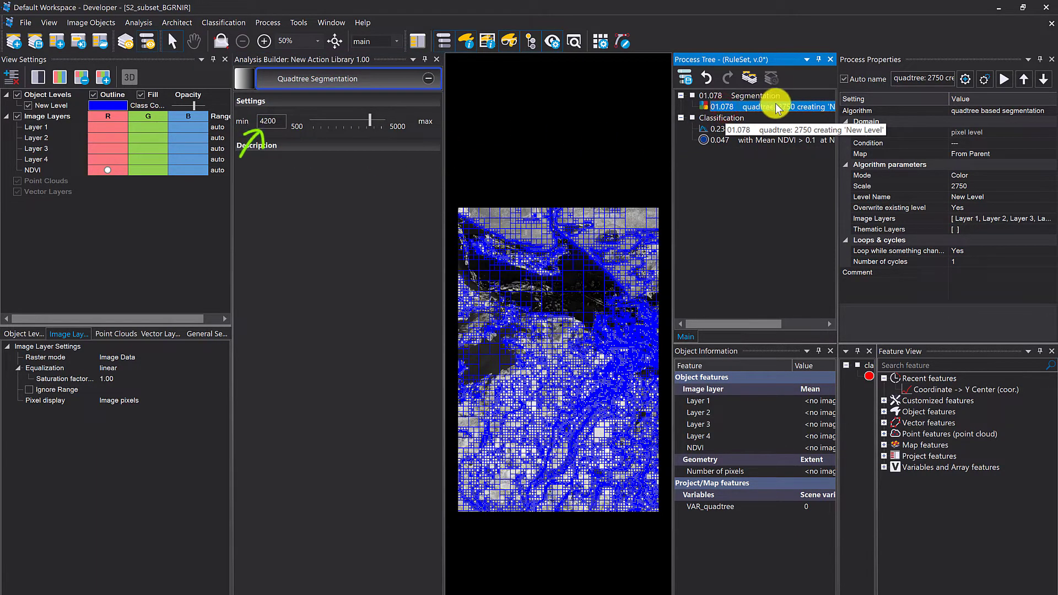
{"action": "double_click", "coordinate": [747, 107]}
{"action": "left_click", "coordinate": [665, 293]}
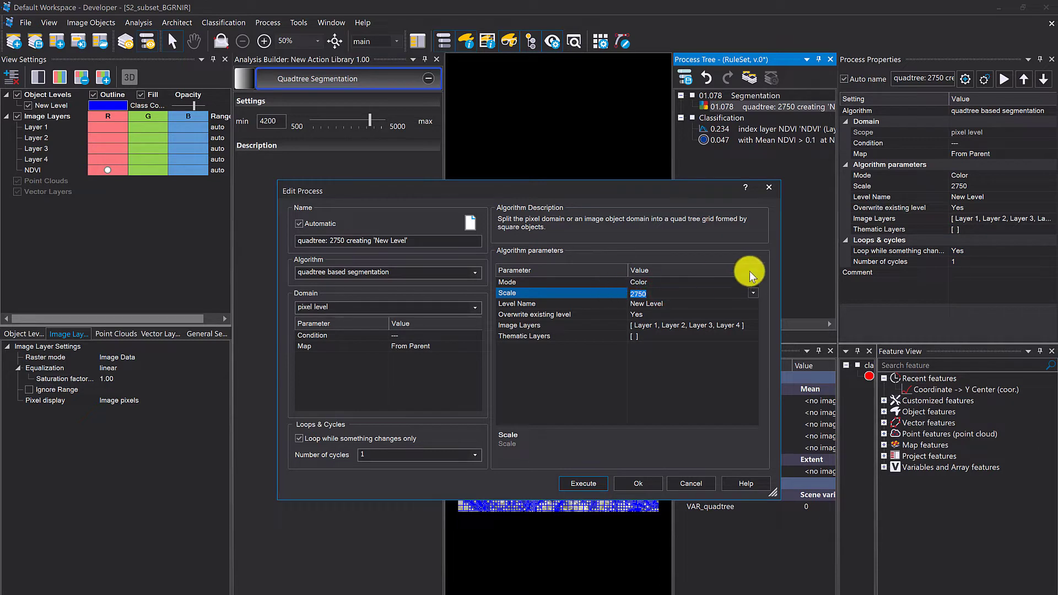
{"action": "left_click", "coordinate": [753, 292]}
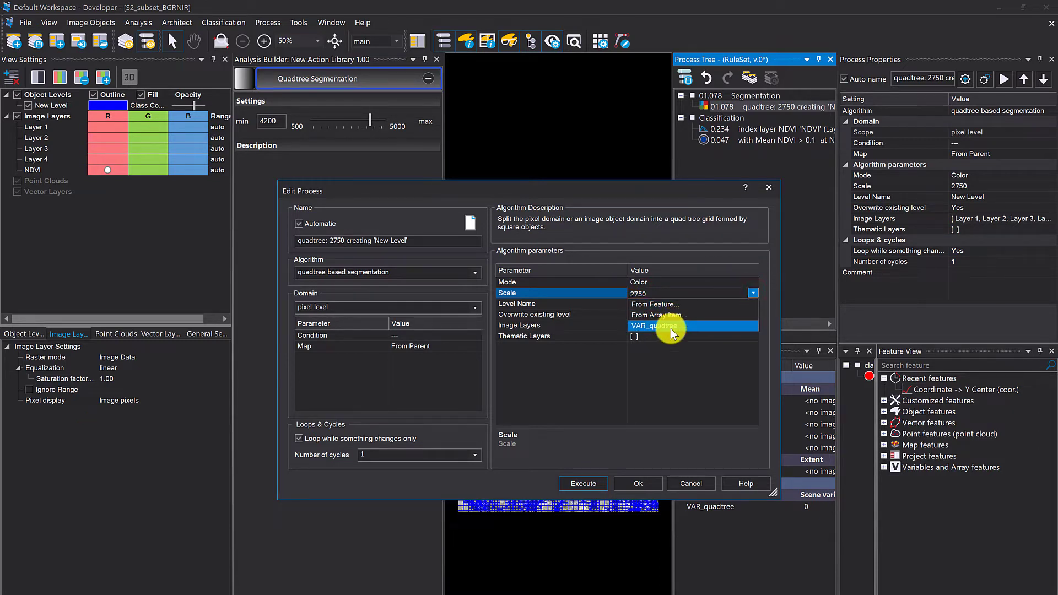
{"action": "left_click", "coordinate": [676, 325]}
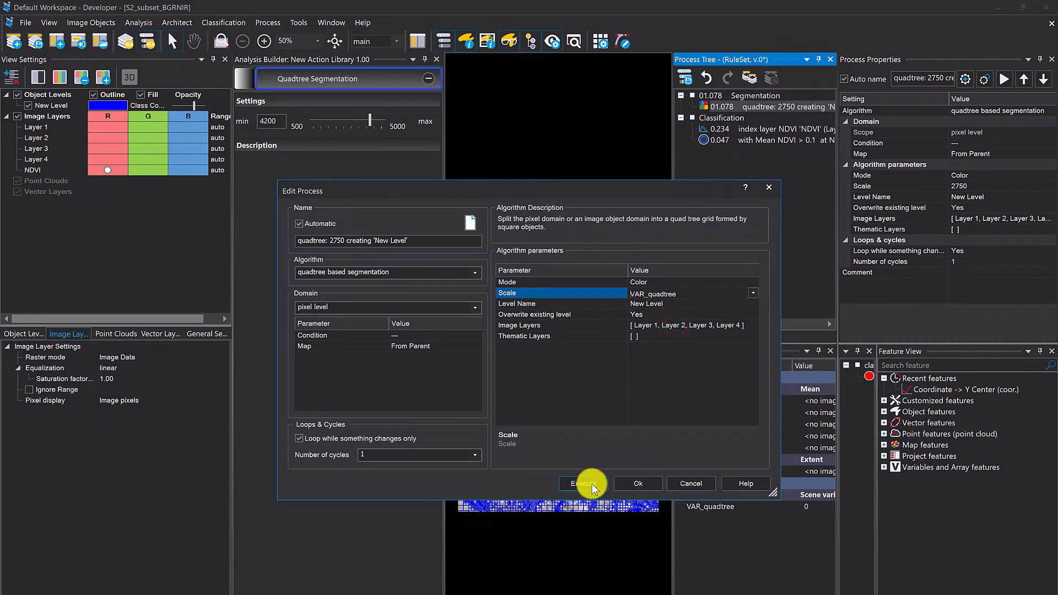
{"action": "left_click", "coordinate": [637, 484]}
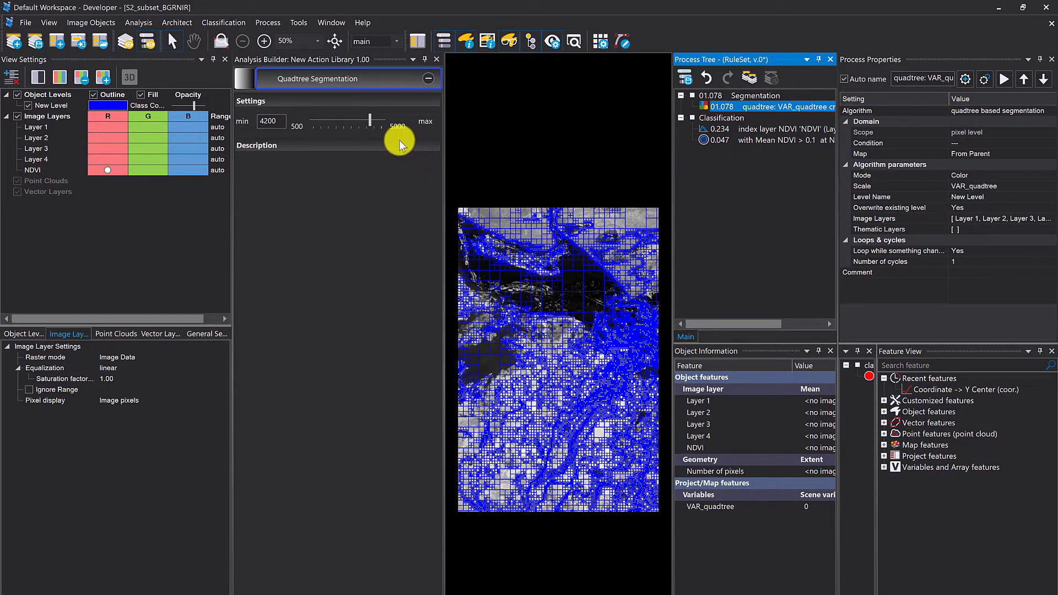
Set the slider to 4400 and check the VAR_quadtree entry in the Manage Parameter Sets dialog
{"action": "mouse_move", "coordinate": [373, 119]}
{"action": "left_mouse_down"}
{"action": "mouse_move", "coordinate": [361, 121]}
{"action": "mouse_move", "coordinate": [373, 123]}
{"action": "left_mouse_up"}
{"action": "mouse_move", "coordinate": [587, 317]}
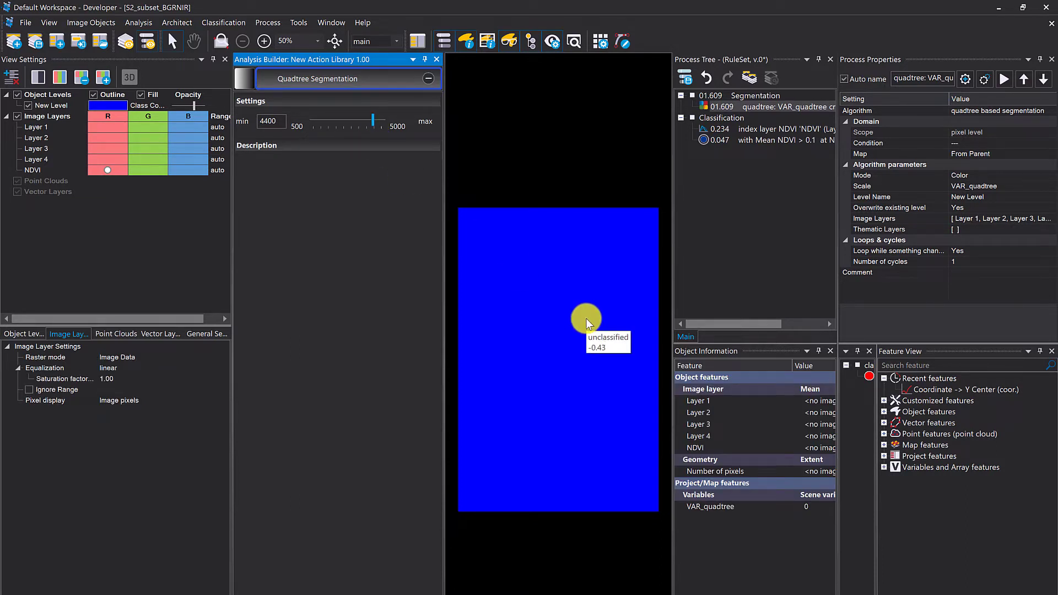
{"action": "mouse_move", "coordinate": [555, 246]}
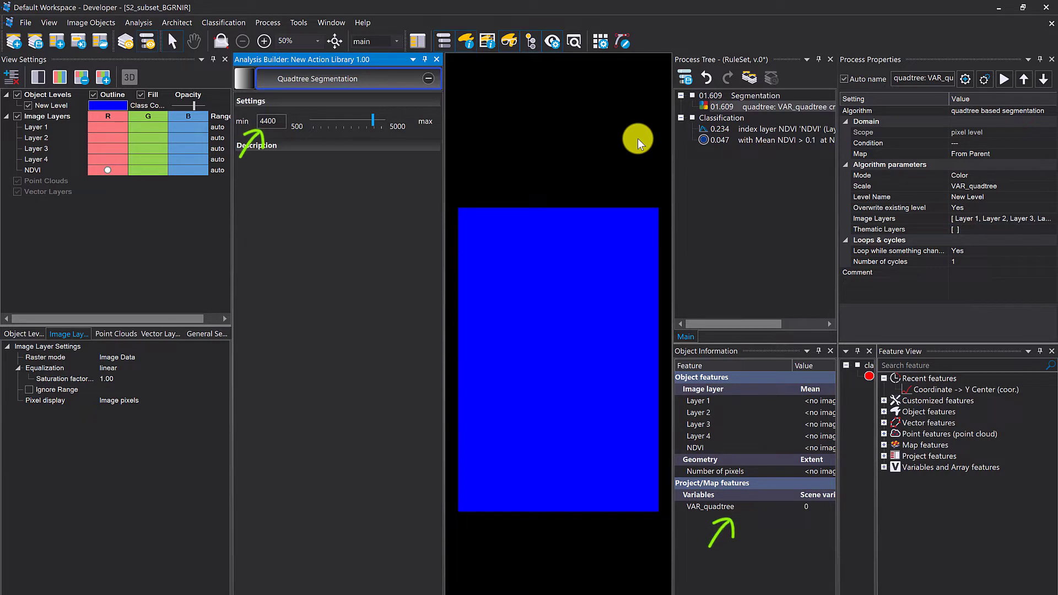
{"action": "left_click", "coordinate": [295, 23]}
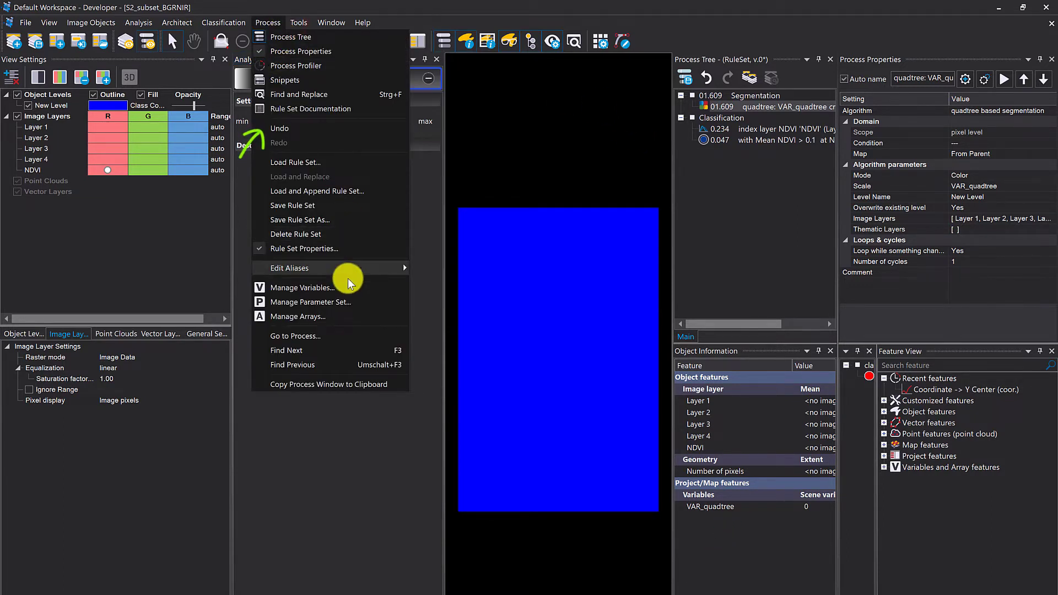
{"action": "left_click", "coordinate": [341, 300]}
{"action": "left_click", "coordinate": [356, 254]}
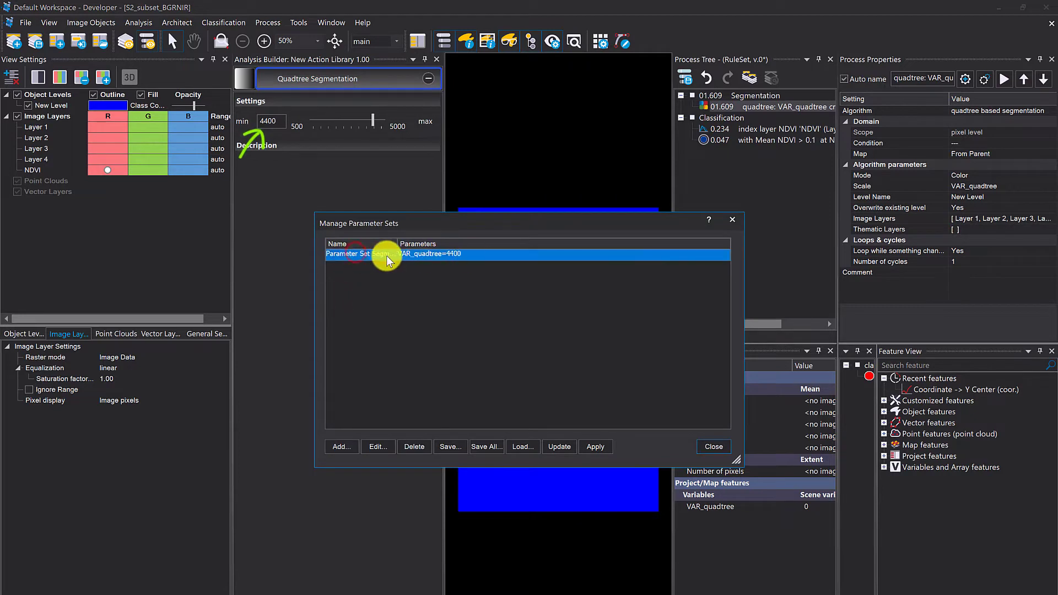
{"action": "left_click", "coordinate": [717, 446]}
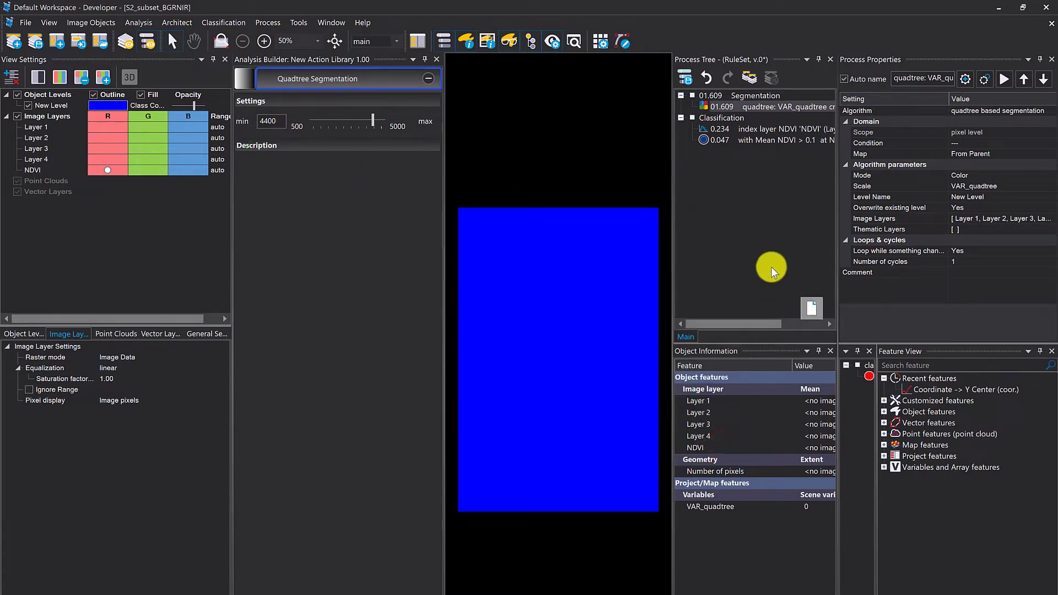
Insert a process with the algorithm apply active action to variables under Segmentation and place it above the quadtree process
{"action": "left_click", "coordinate": [726, 112]}
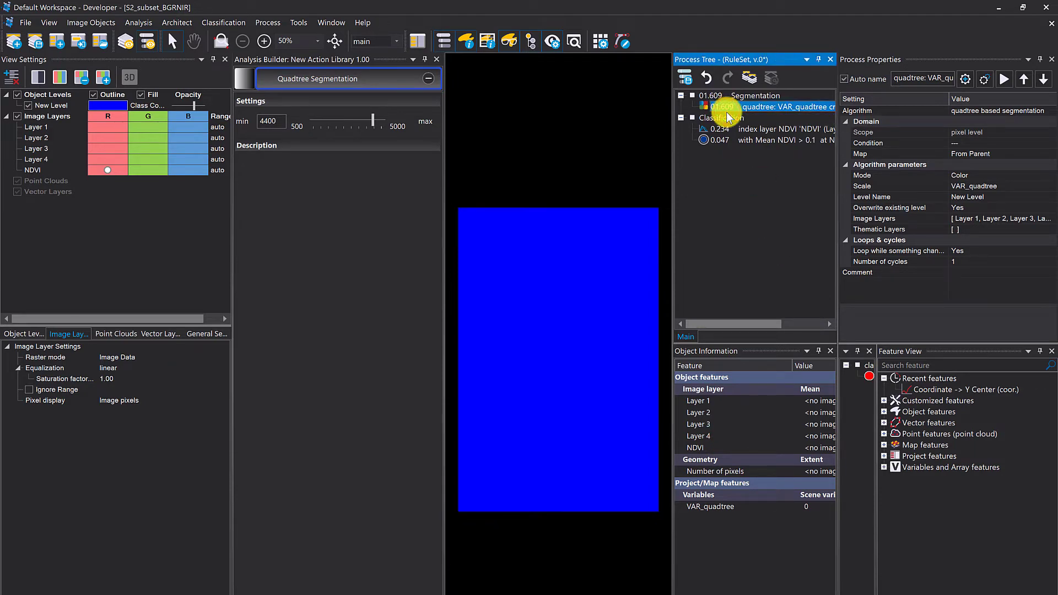
{"action": "double_click", "coordinate": [728, 117]}
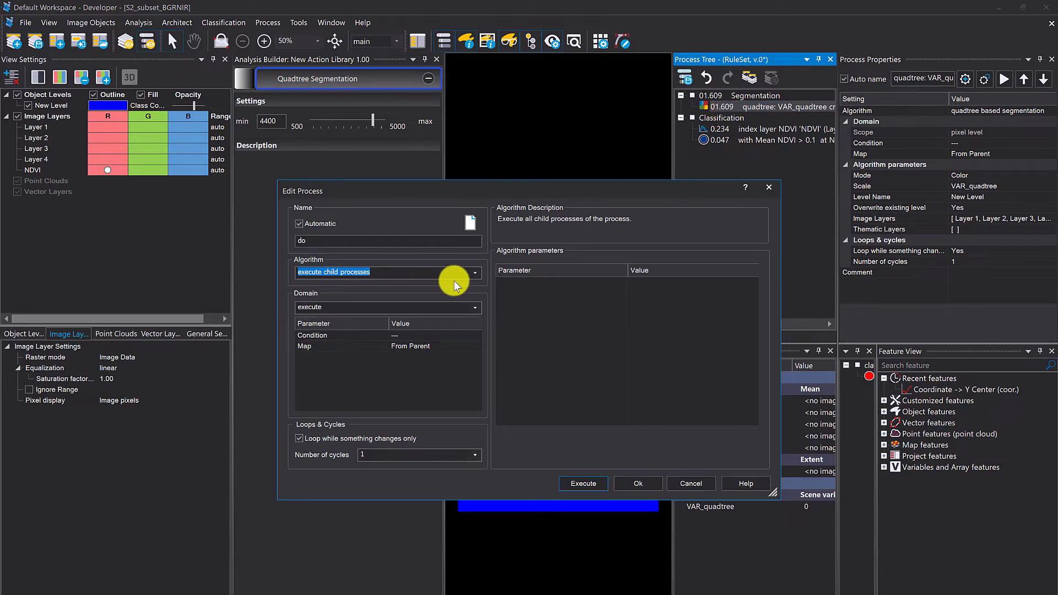
{"action": "type", "text": "action"}
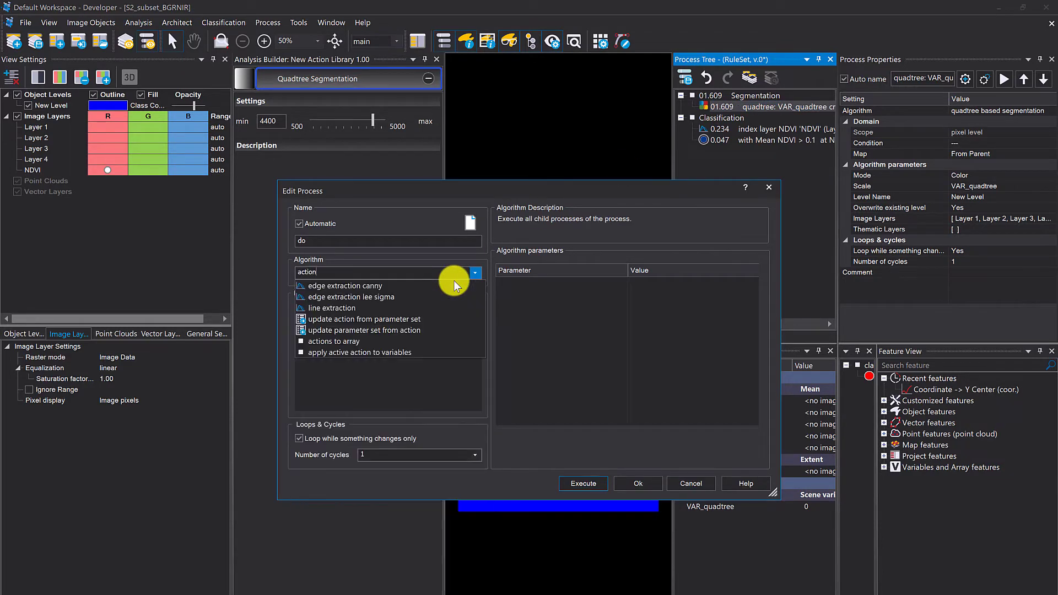
{"action": "left_click", "coordinate": [418, 351]}
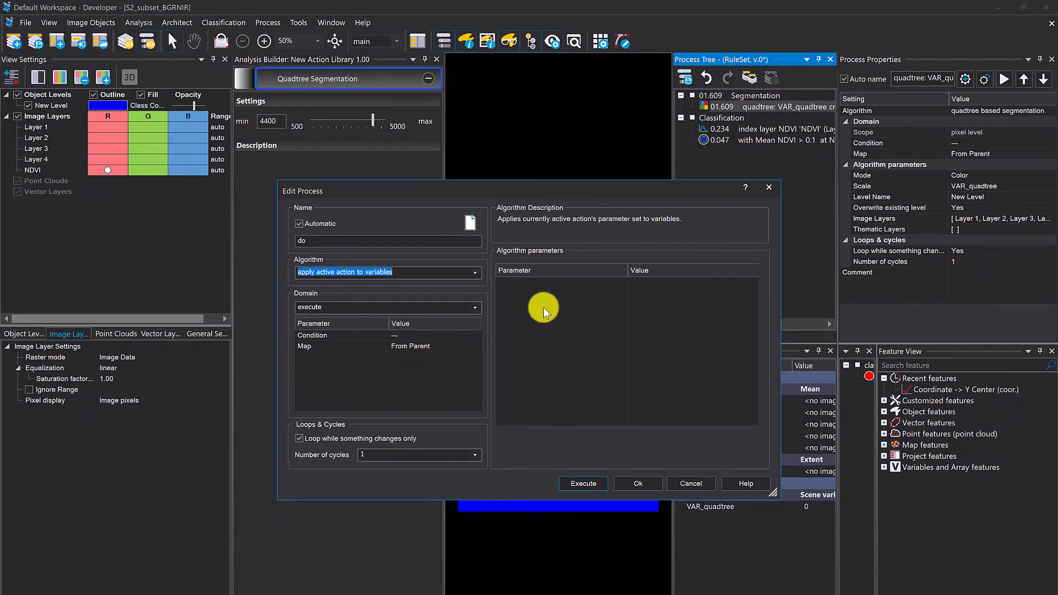
{"action": "left_click", "coordinate": [648, 480]}
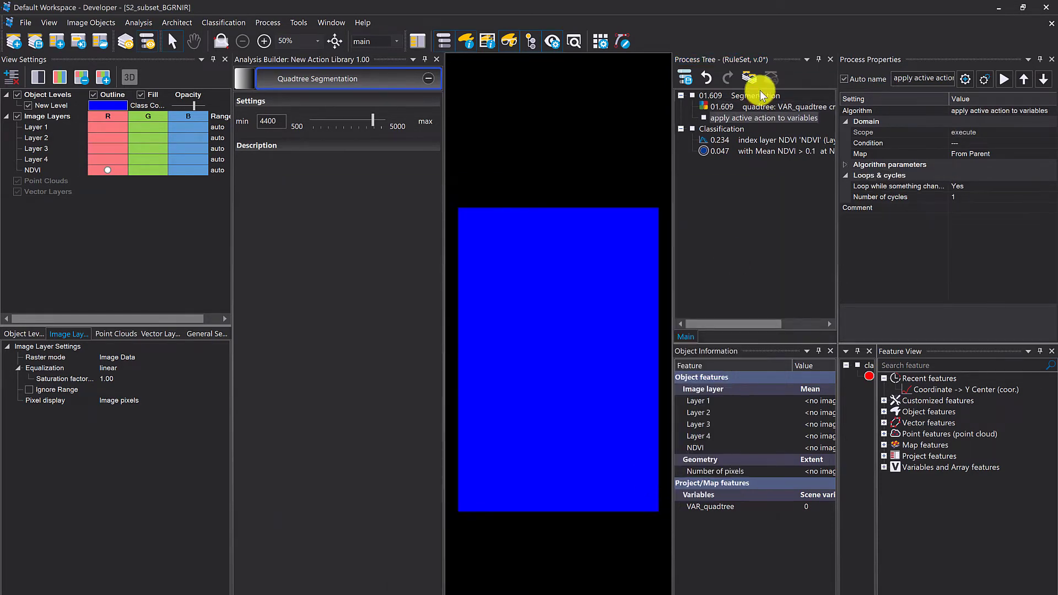
{"action": "left_click_drag", "start_coordinate": [739, 108], "coordinate": [740, 119]}
{"action": "left_click", "coordinate": [739, 108]}
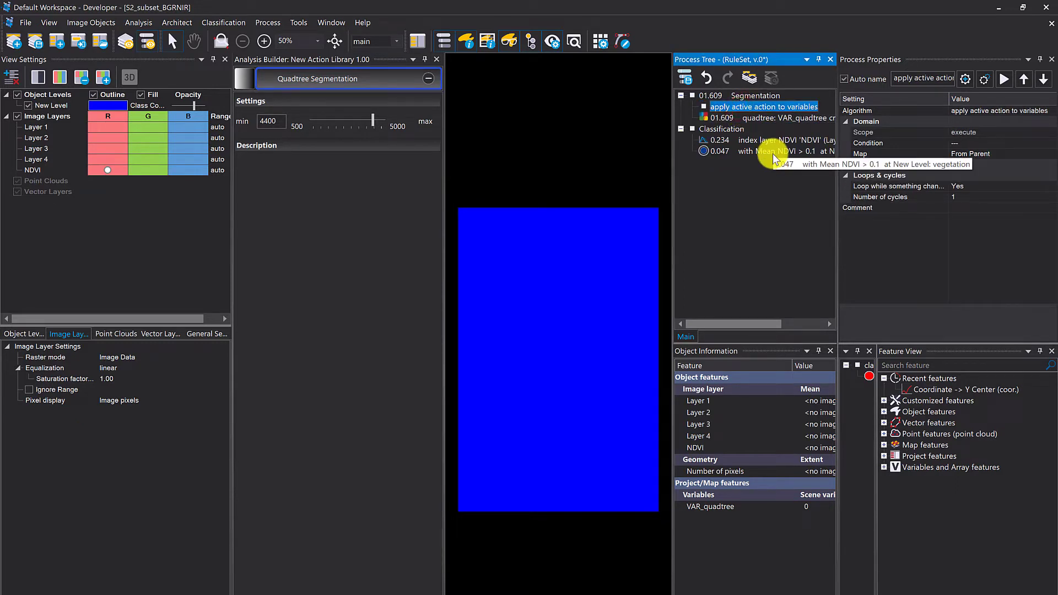
Test the slider's link to VAR_quadtree with the values 3900, 5000, 2700, 1600 and 1100
{"action": "left_click", "coordinate": [370, 122]}
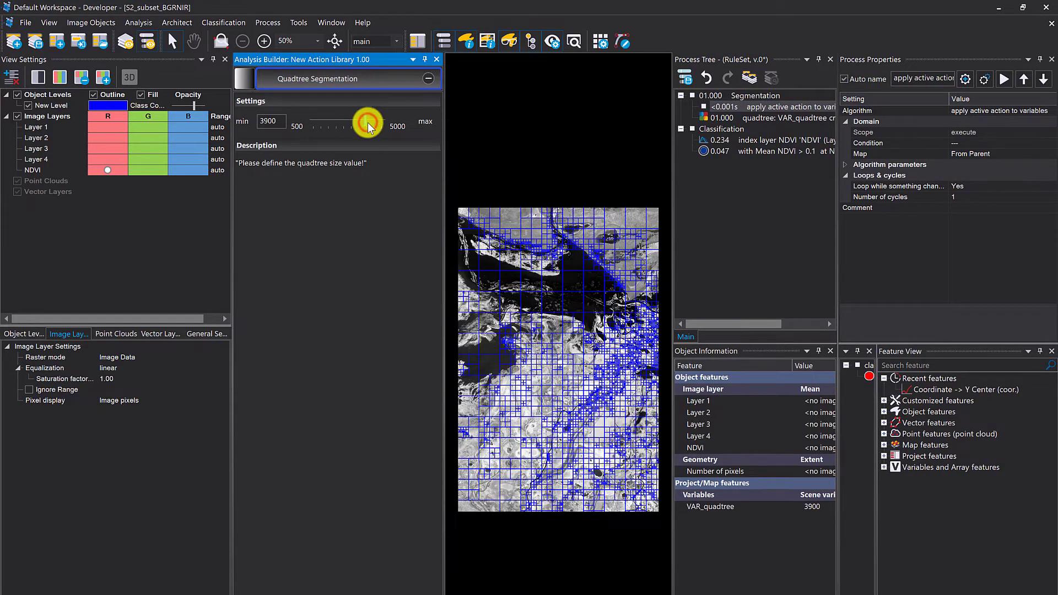
{"action": "left_click_drag", "start_coordinate": [368, 121], "coordinate": [394, 123]}
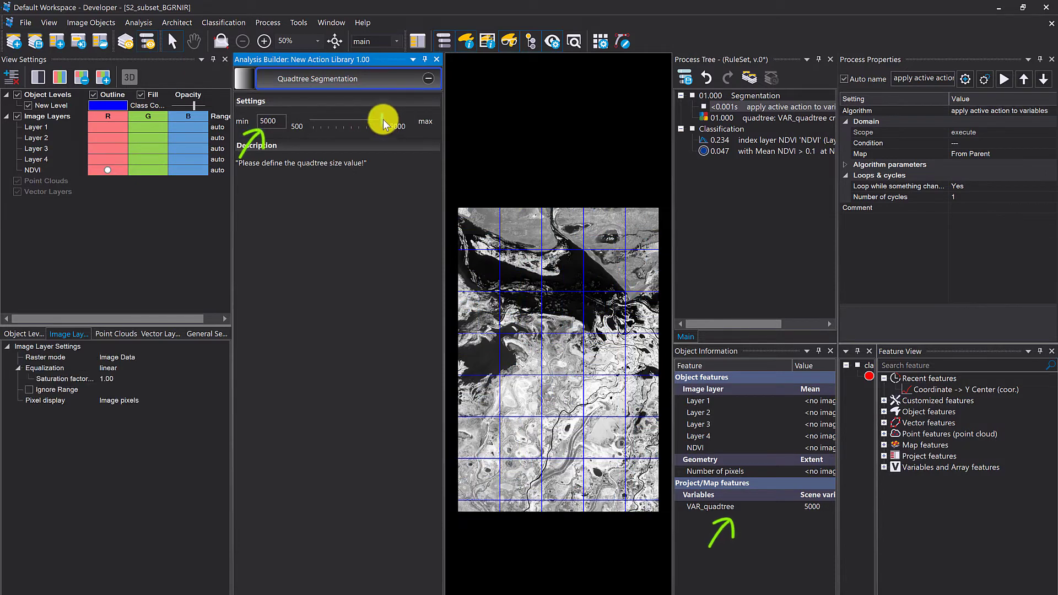
{"action": "left_click", "coordinate": [347, 121]}
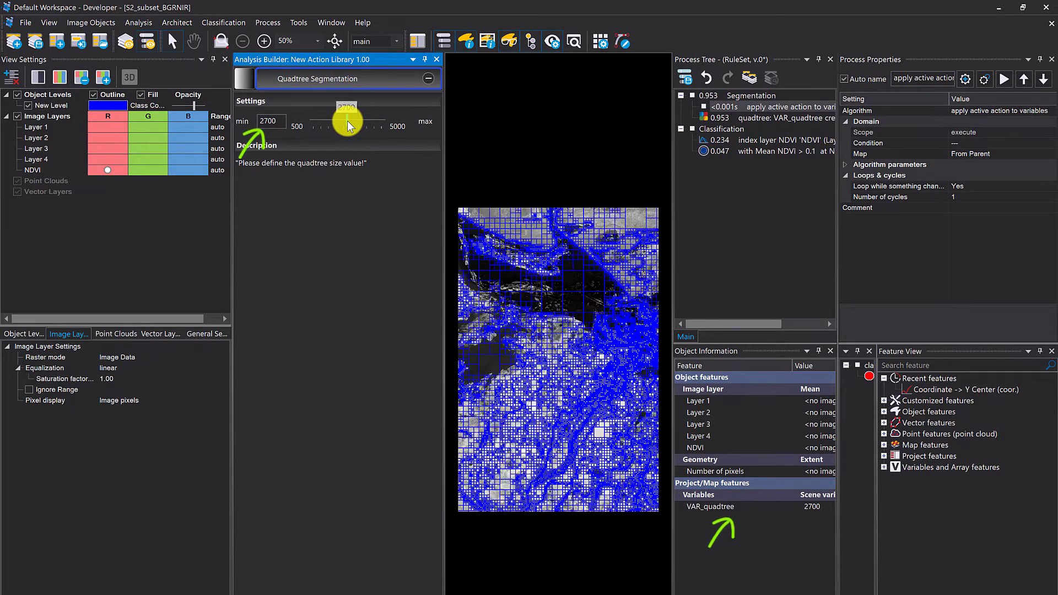
{"action": "left_click", "coordinate": [330, 125]}
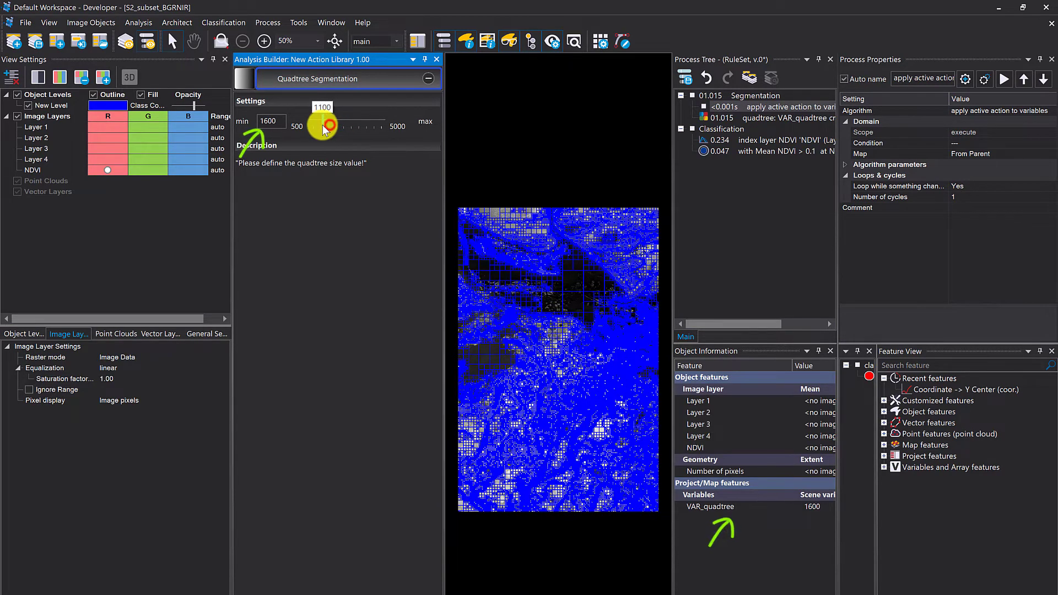
{"action": "left_click", "coordinate": [325, 128]}
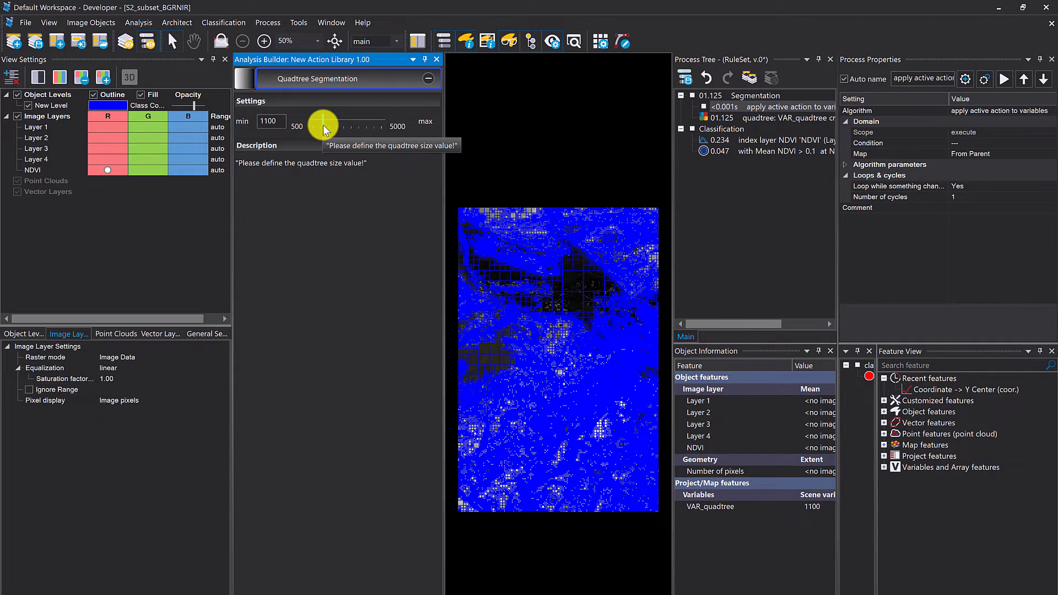
Copy the apply active action to variables process into Classification and place it above the NDVI index layer process
{"action": "left_click", "coordinate": [749, 193]}
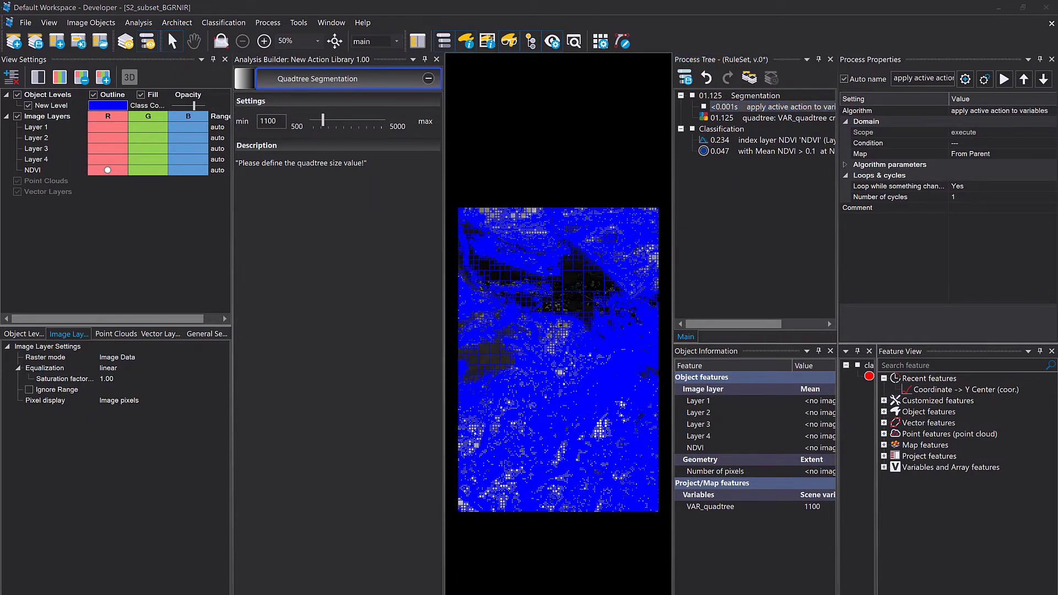
{"action": "left_click", "coordinate": [752, 257]}
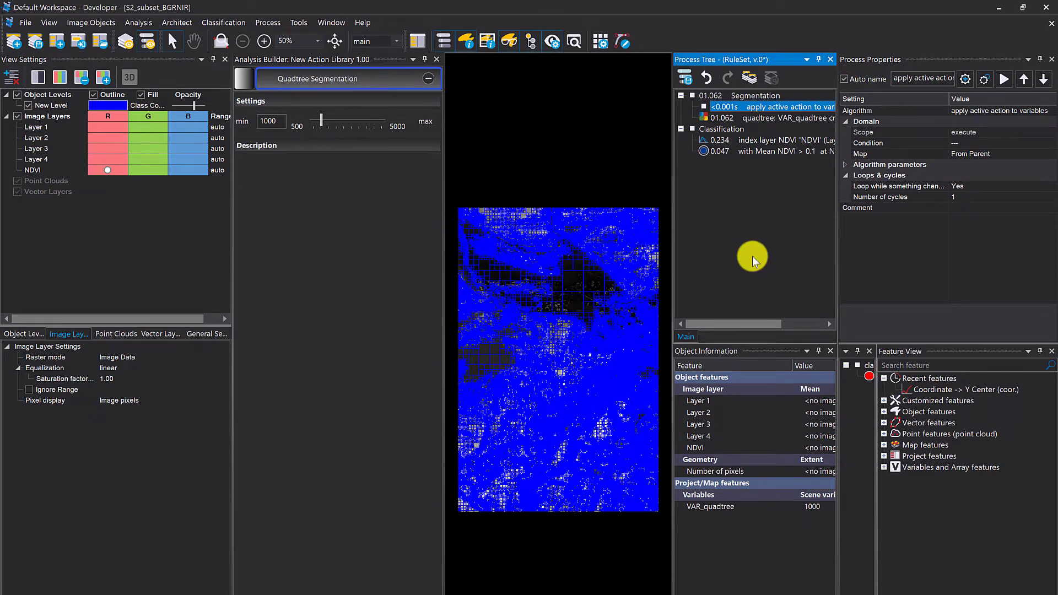
{"action": "left_click", "coordinate": [710, 140]}
{"action": "key", "text": "ctrl+v"}
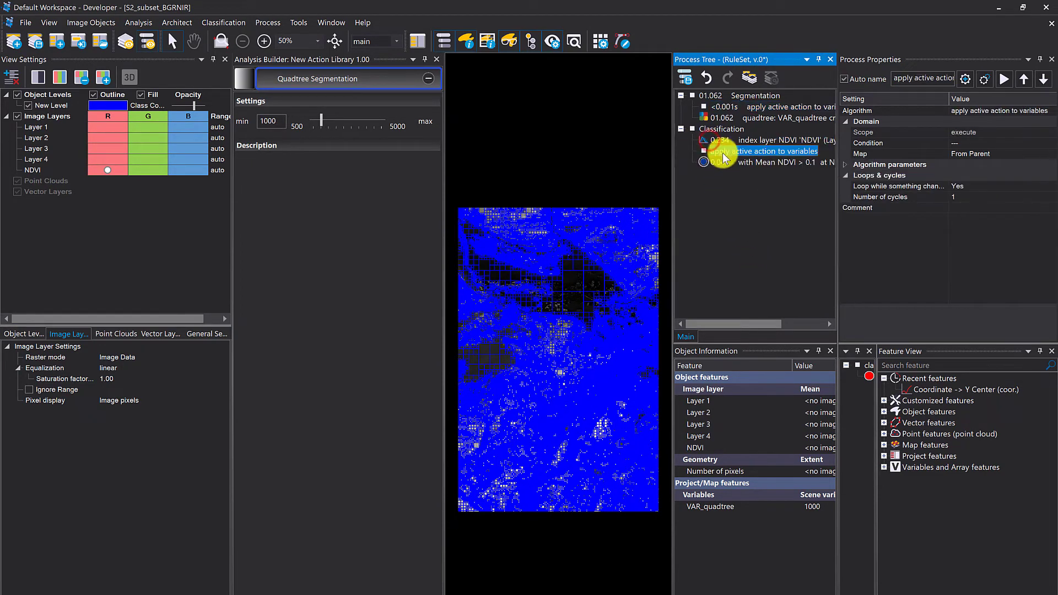
{"action": "left_click_drag", "start_coordinate": [723, 155], "coordinate": [716, 144]}
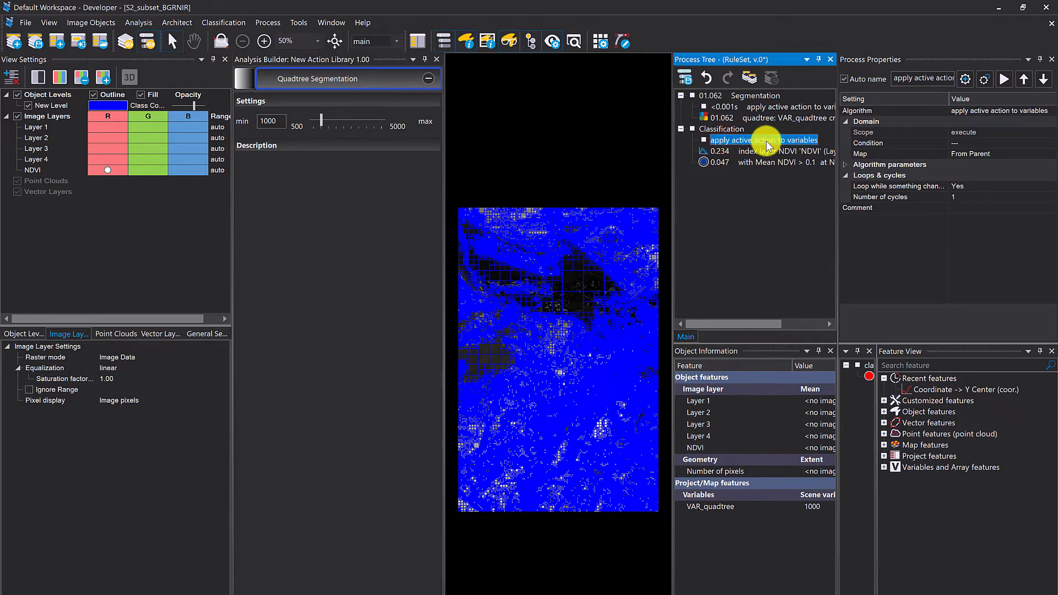
Switch the action library back to editing and add a group named Classification with ID B
{"action": "left_click", "coordinate": [177, 22]}
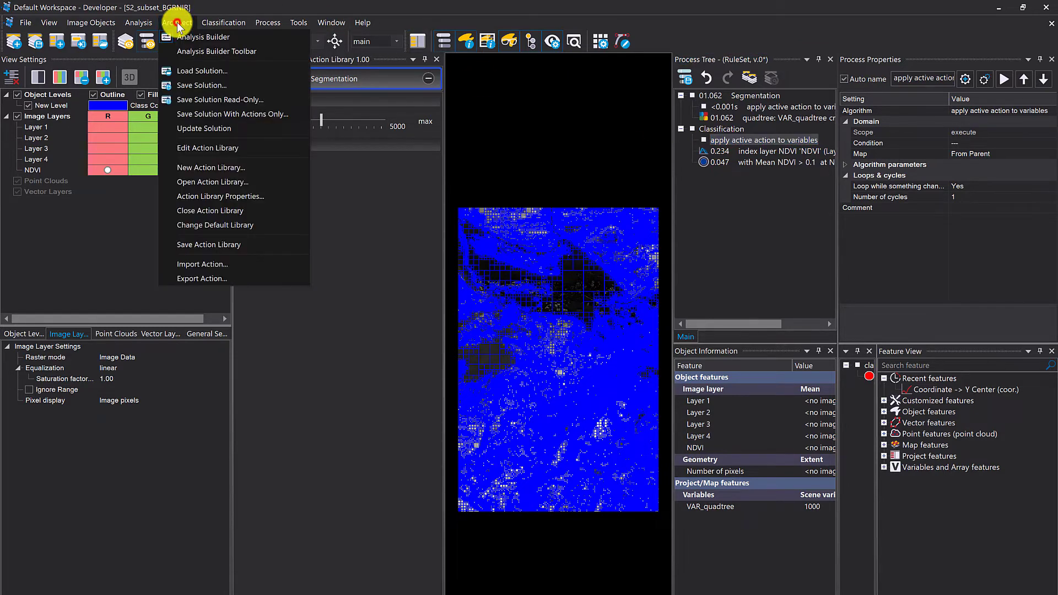
{"action": "left_click", "coordinate": [190, 147]}
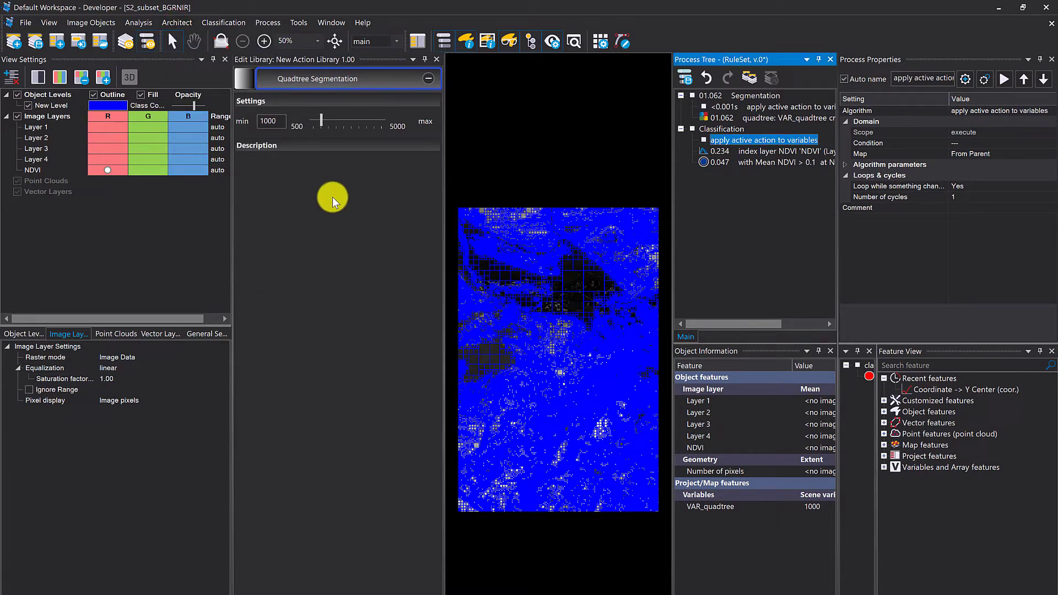
{"action": "right_click", "coordinate": [245, 76]}
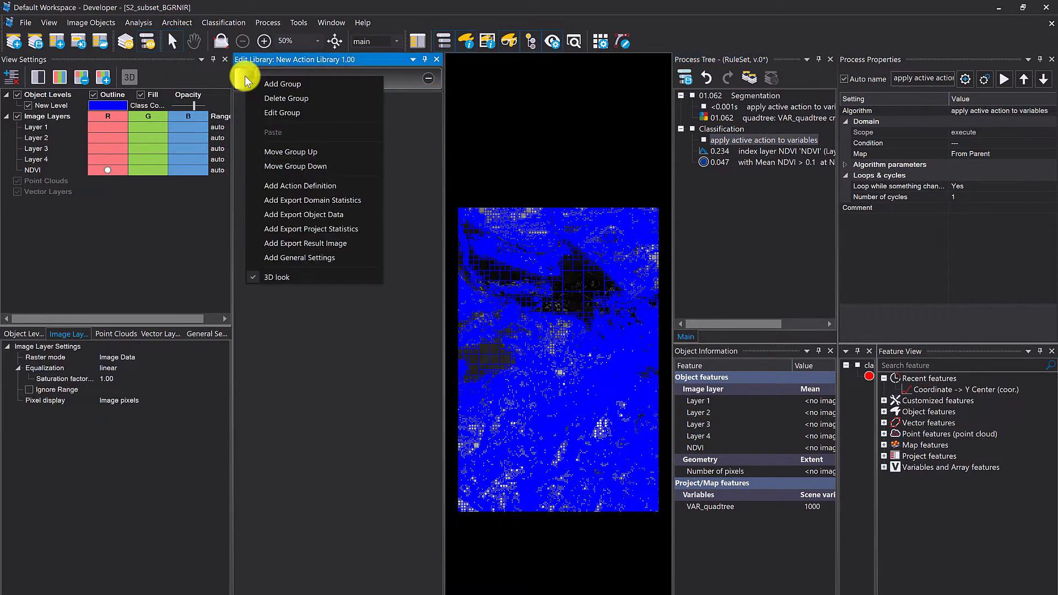
{"action": "left_click", "coordinate": [272, 85]}
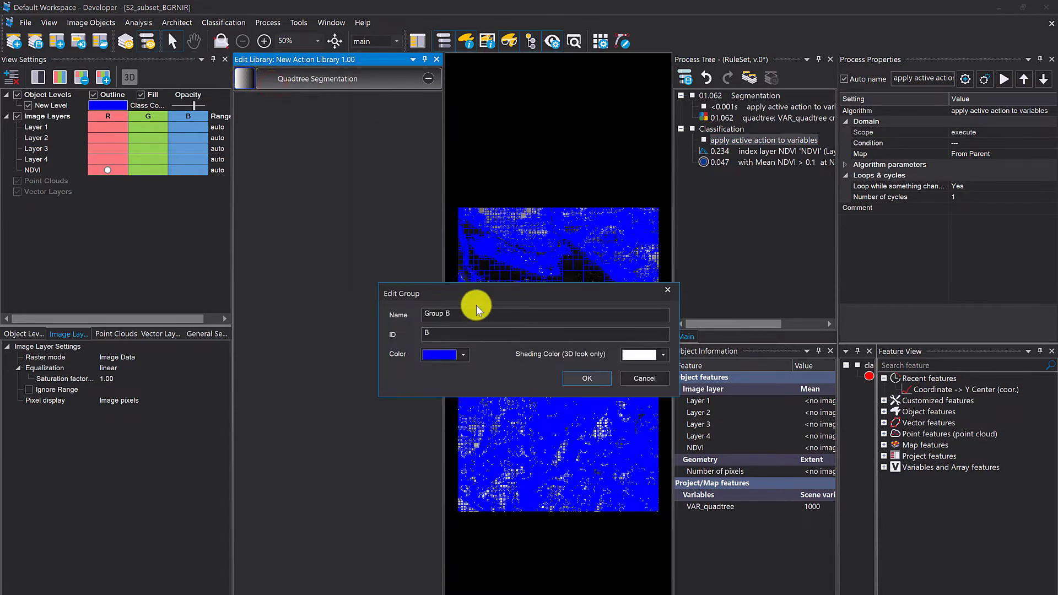
{"action": "left_click_drag", "start_coordinate": [480, 314], "coordinate": [378, 307]}
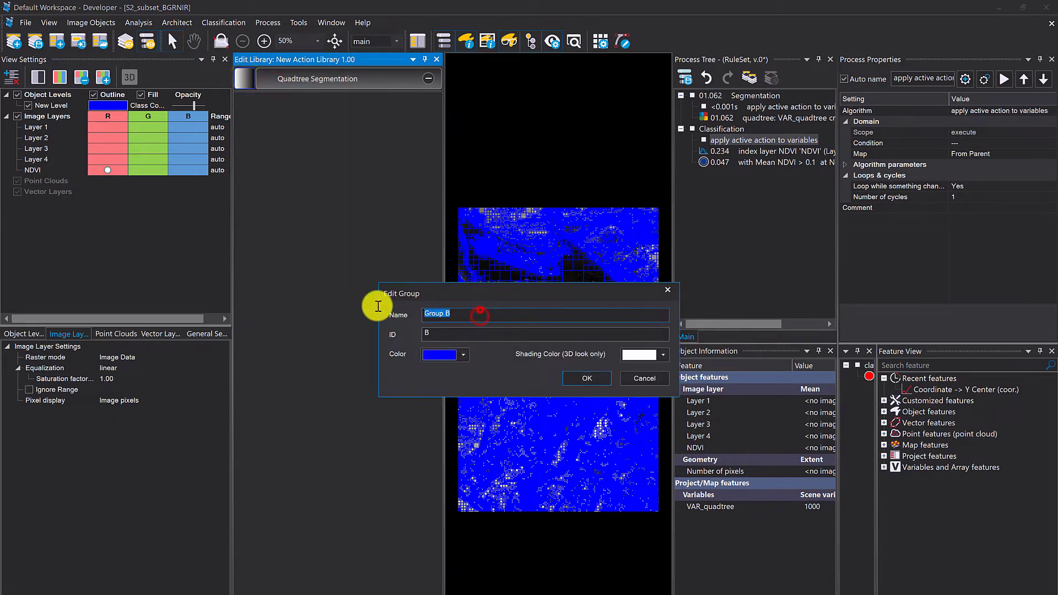
{"action": "type", "text": "Classification"}
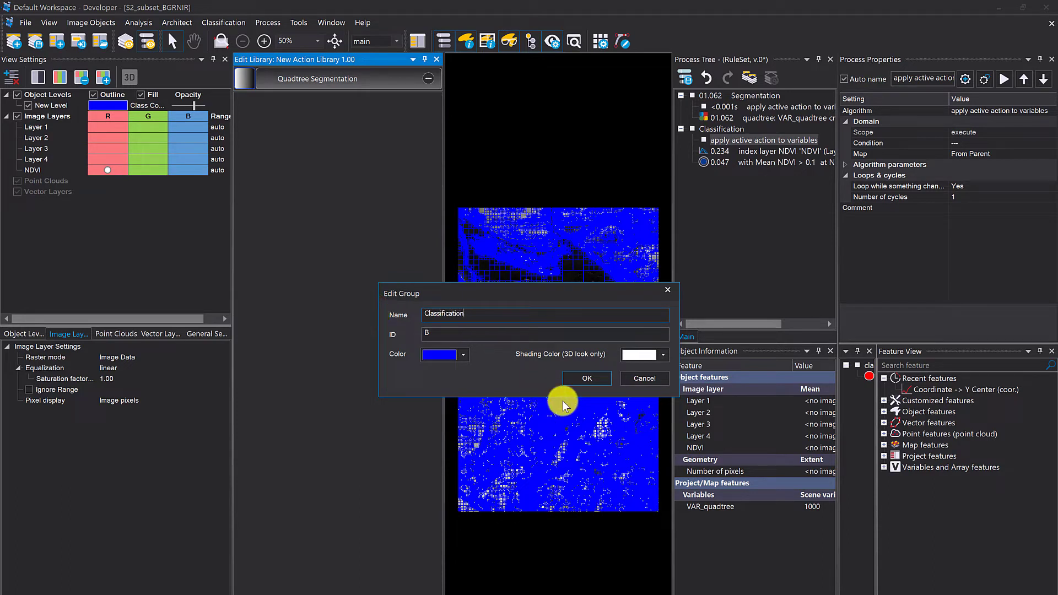
{"action": "left_click", "coordinate": [583, 377]}
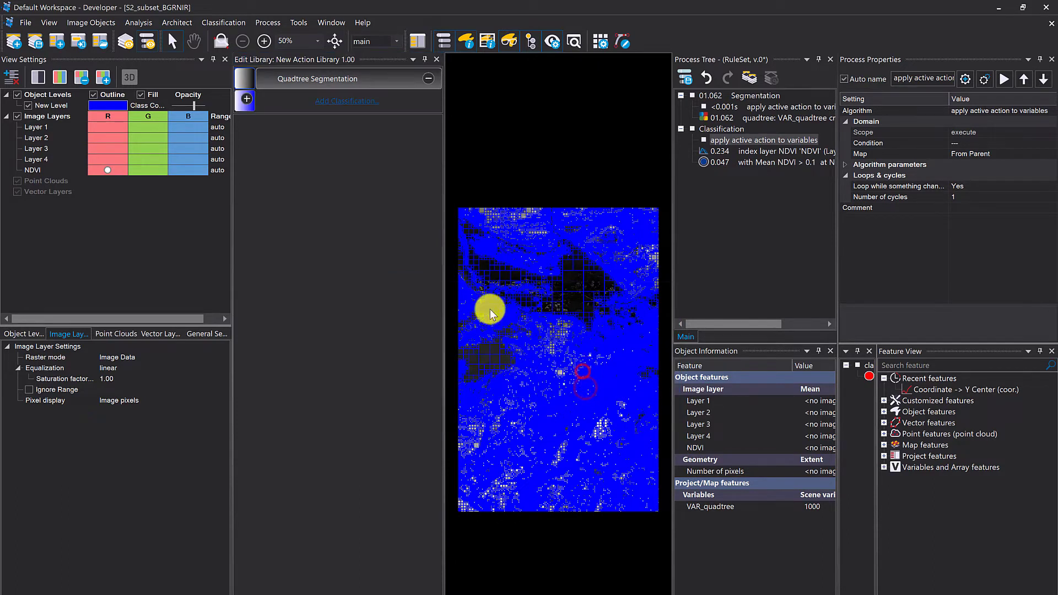
Add the action definition Classify based on NDVI to the Classification group, with parameter set Parameter Set Classification and rule set file RuleSet.dcp
{"action": "right_click", "coordinate": [276, 101]}
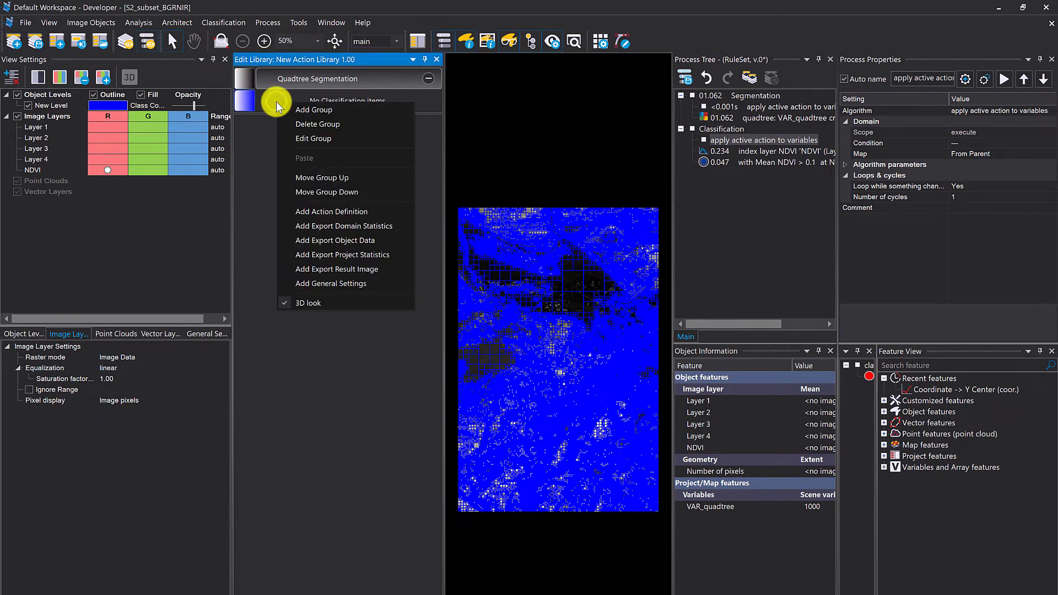
{"action": "left_click", "coordinate": [322, 213]}
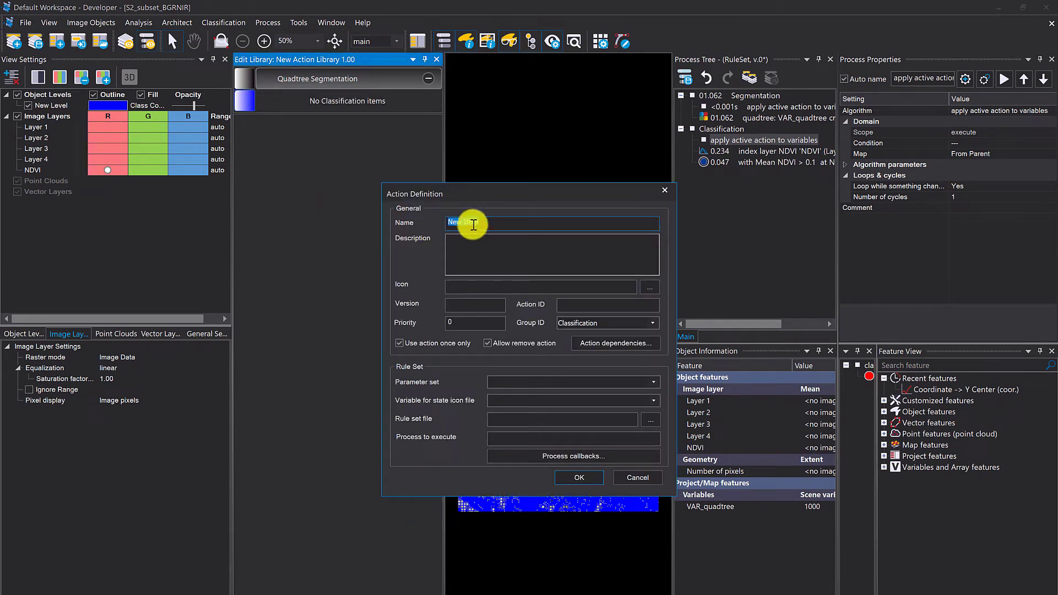
{"action": "type", "text": "Classify based on NDVI"}
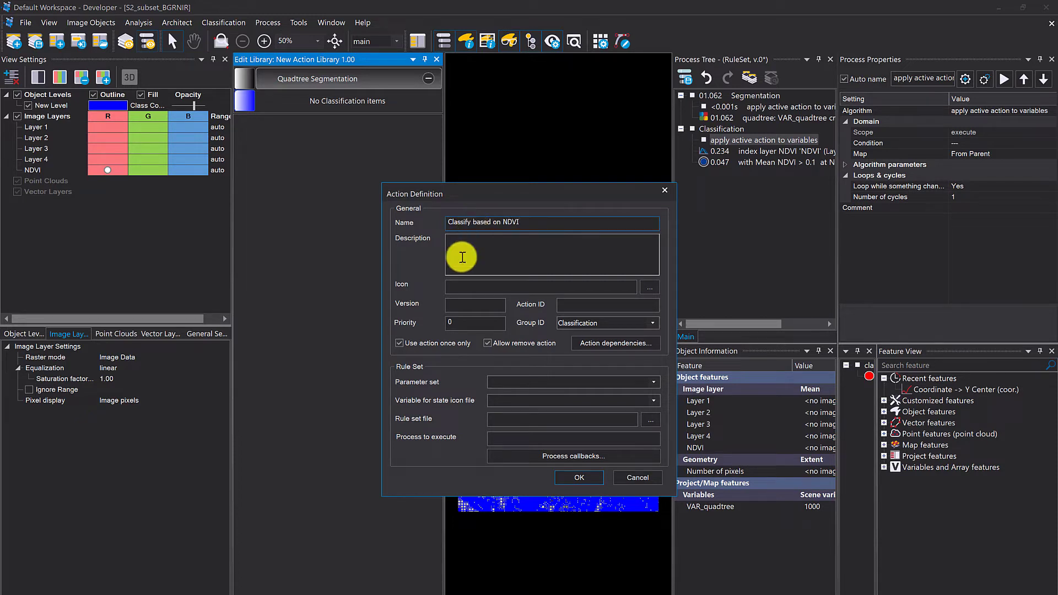
{"action": "left_click", "coordinate": [493, 309]}
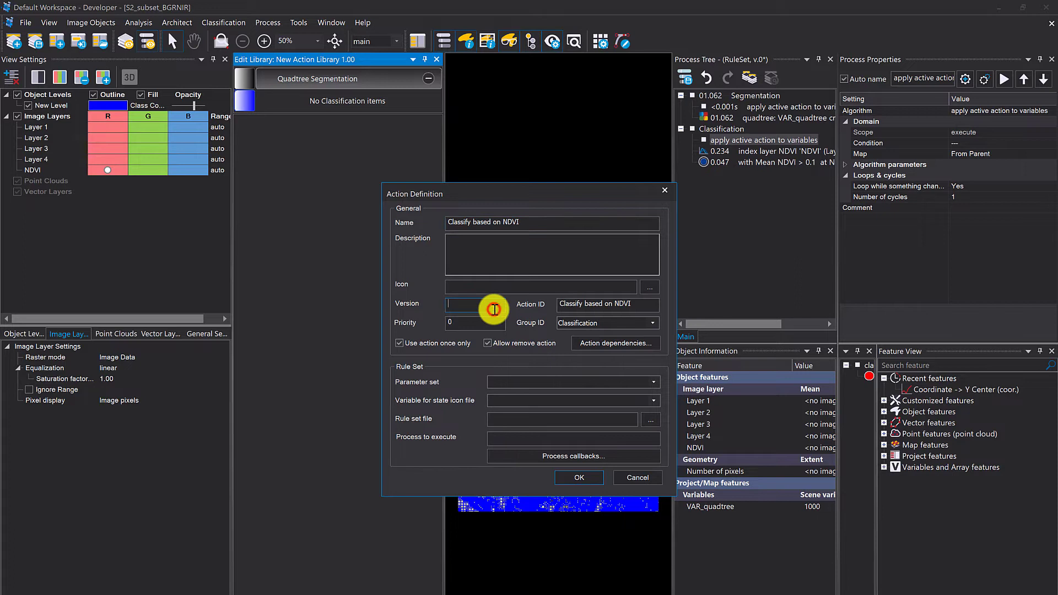
{"action": "left_click", "coordinate": [508, 386]}
{"action": "type", "text": "Parameter Set Classi"}
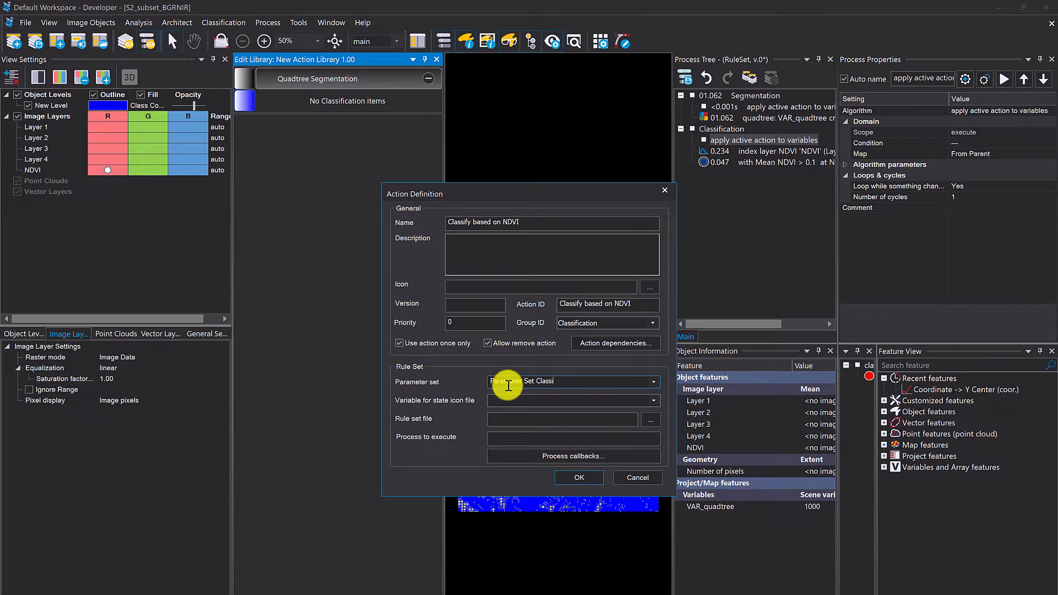
{"action": "type", "text": "fication"}
{"action": "left_click", "coordinate": [652, 420]}
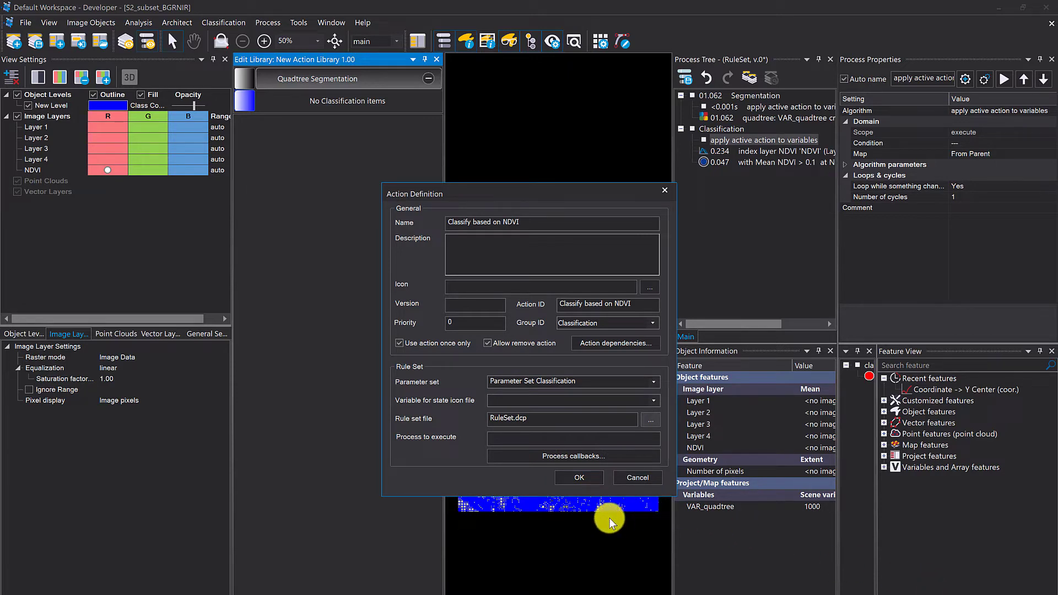
{"action": "left_click", "coordinate": [579, 477]}
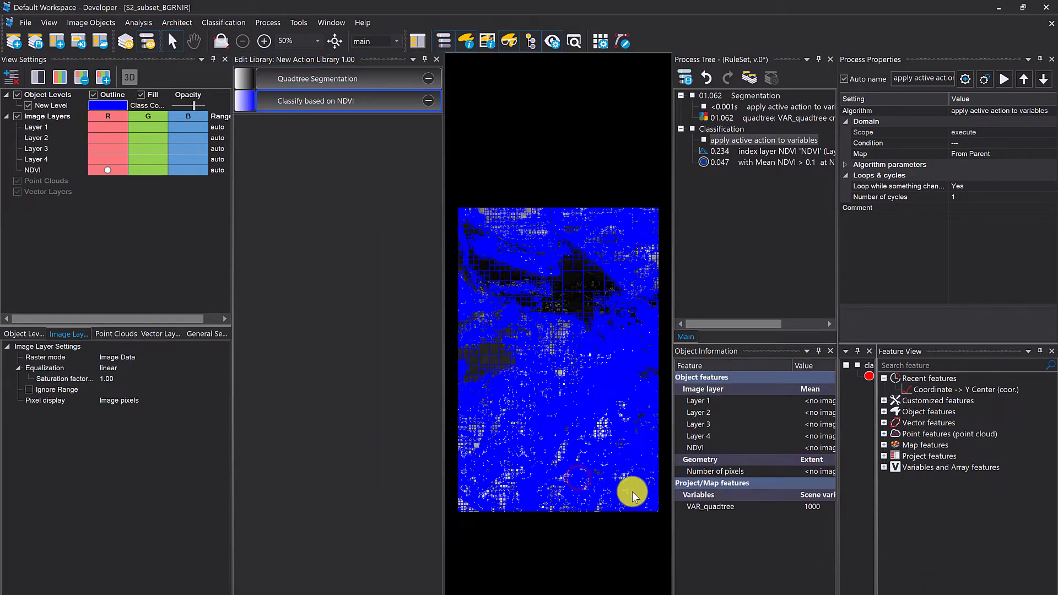
Add a widget group named Settings to the Classify based on NDVI action
{"action": "right_click", "coordinate": [306, 128]}
{"action": "left_click", "coordinate": [329, 168]}
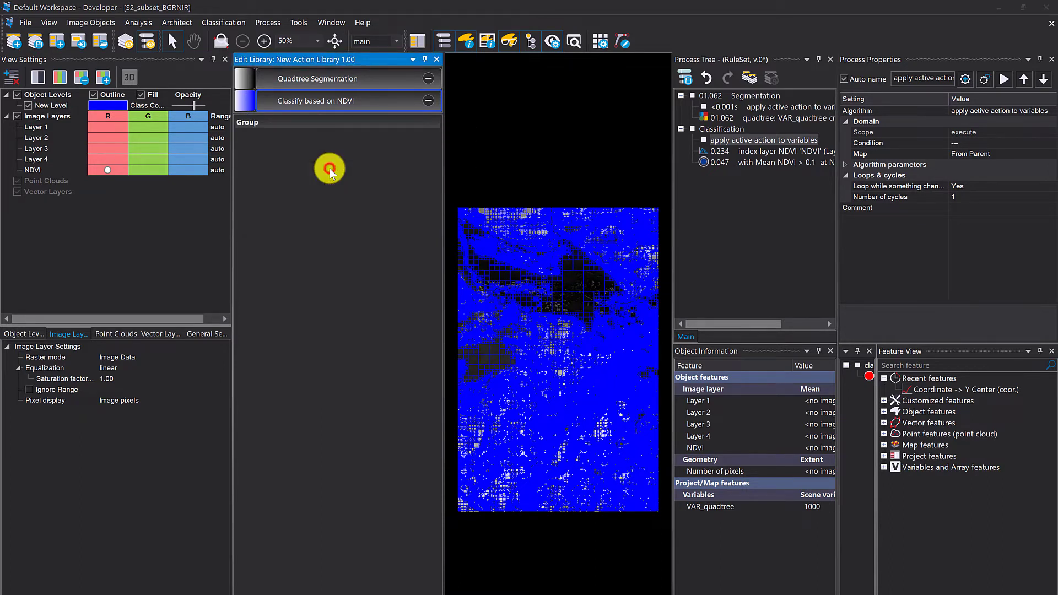
{"action": "double_click", "coordinate": [474, 316]}
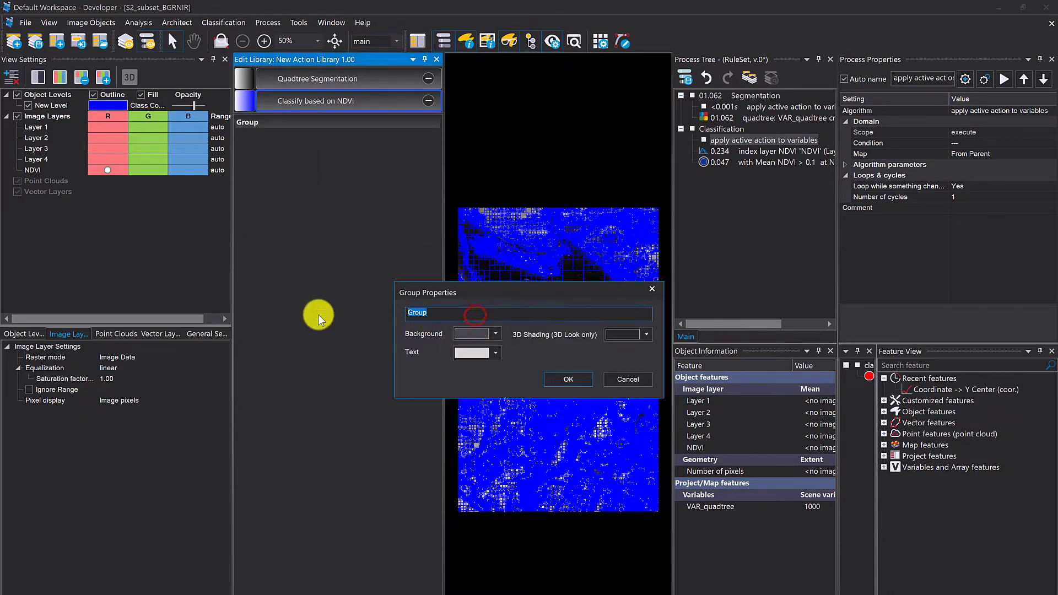
{"action": "type", "text": "Settings"}
{"action": "left_click", "coordinate": [570, 378]}
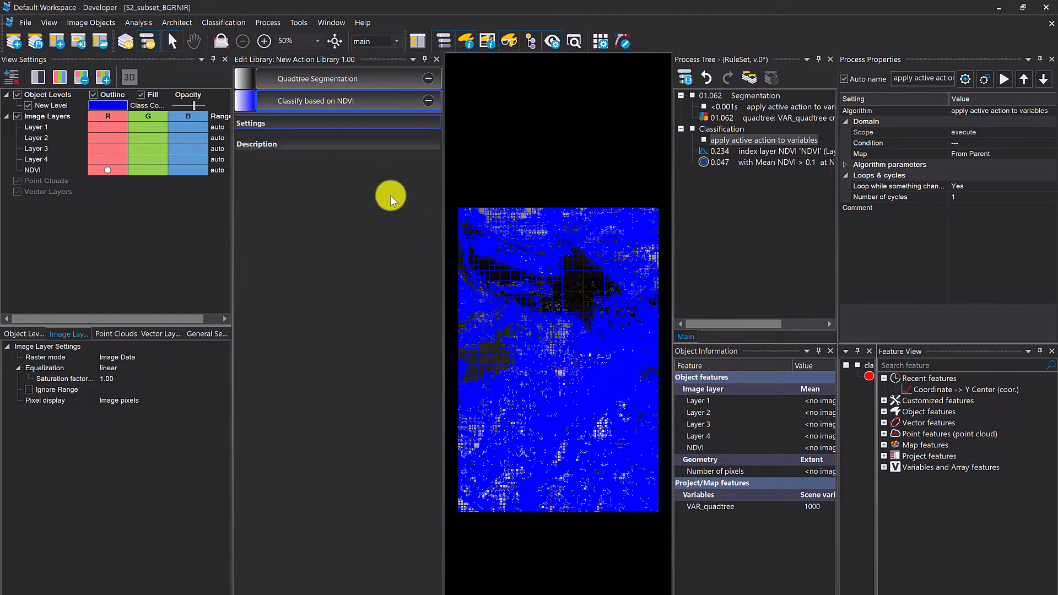
Add an image layer selection widget to the Settings group with the display text Image Layer RED
{"action": "right_click", "coordinate": [303, 133]}
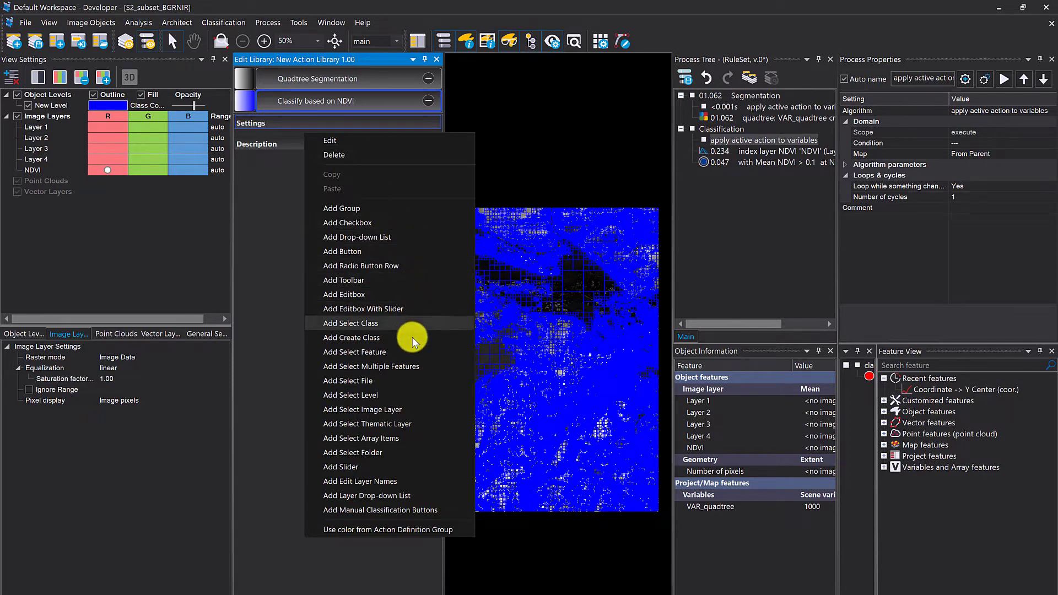
{"action": "left_click", "coordinate": [399, 410]}
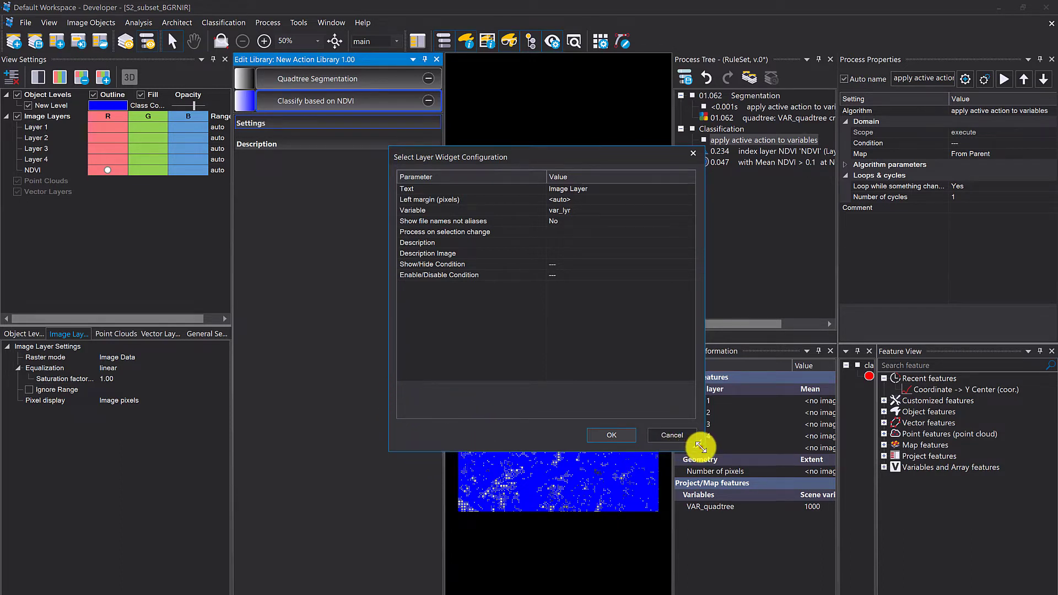
{"action": "left_click_drag", "start_coordinate": [698, 444], "coordinate": [702, 393]}
{"action": "left_click", "coordinate": [608, 192]}
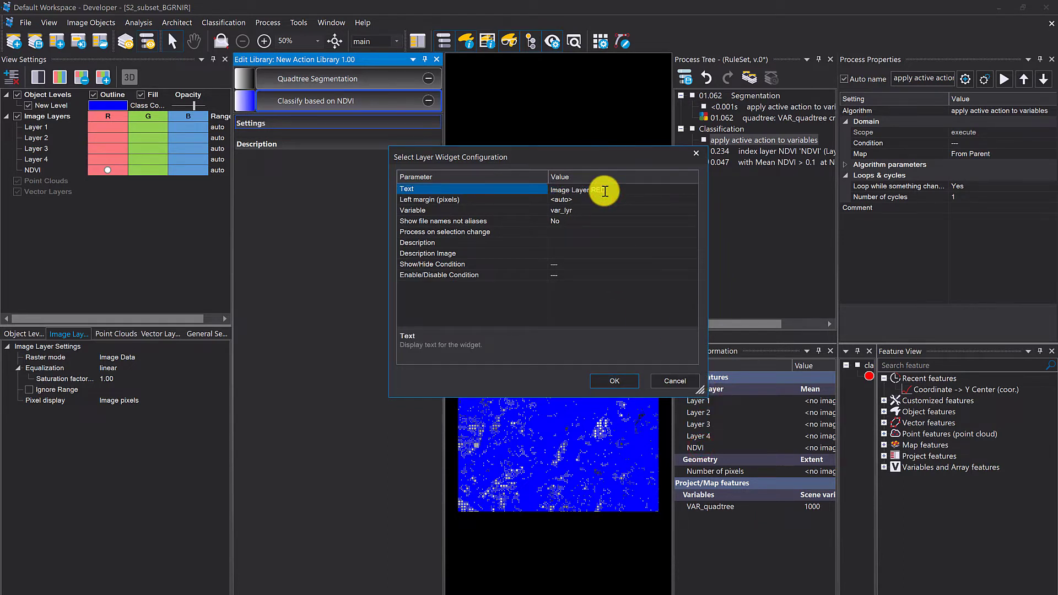
{"action": "left_click", "coordinate": [580, 212]}
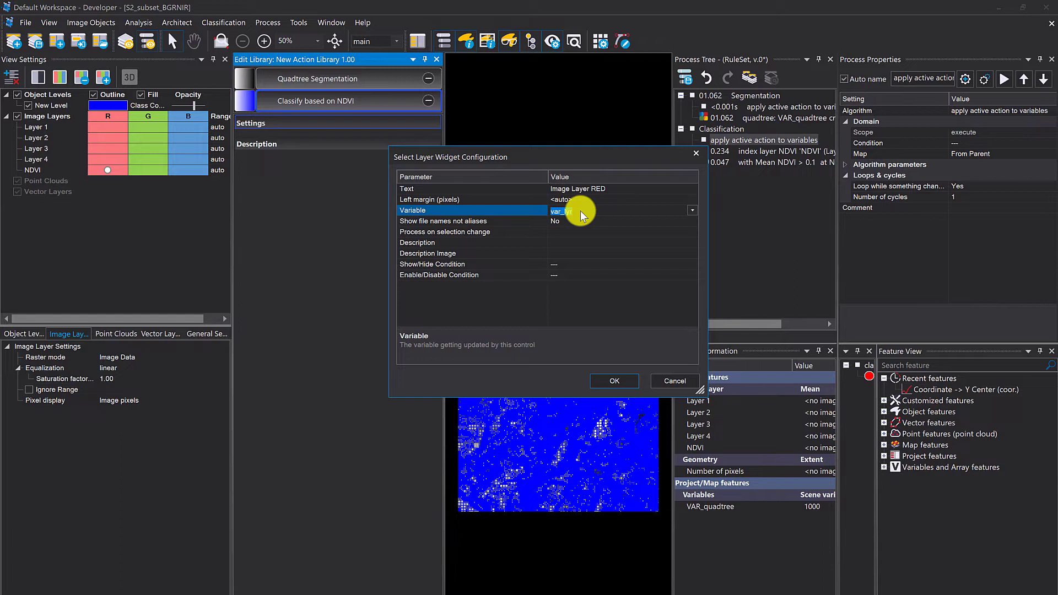
{"action": "left_click", "coordinate": [623, 188]}
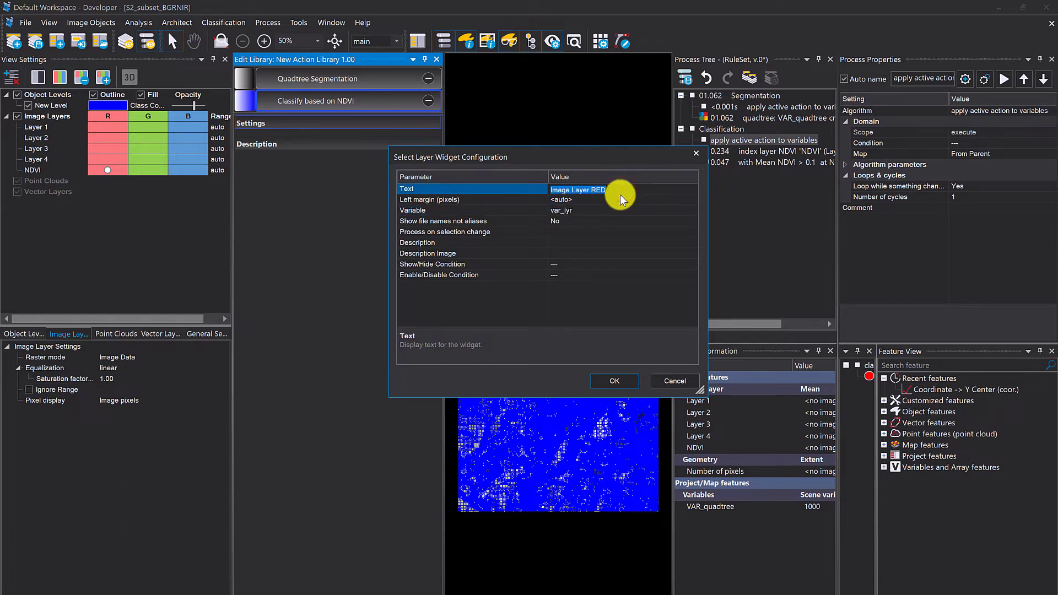
Set the widget's variable to VAR_lyr_red and create it as a layer variable with no assigned value
{"action": "left_click", "coordinate": [595, 210]}
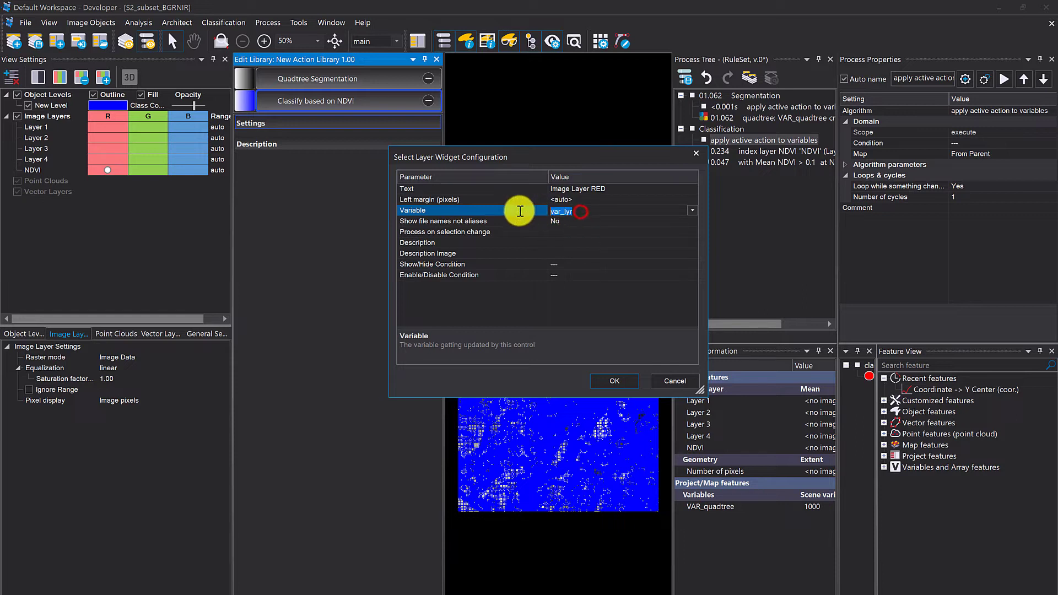
{"action": "key", "text": "BackSpace"}
{"action": "key", "text": "BackSpace"}
{"action": "key", "text": "BackSpace"}
{"action": "key", "text": "BackSpace"}
{"action": "key", "text": "BackSpace"}
{"action": "key", "text": "BackSpace"}
{"action": "key", "text": "BackSpace"}
{"action": "type", "text": "VAR_lyr_red"}
{"action": "key", "text": "Return"}
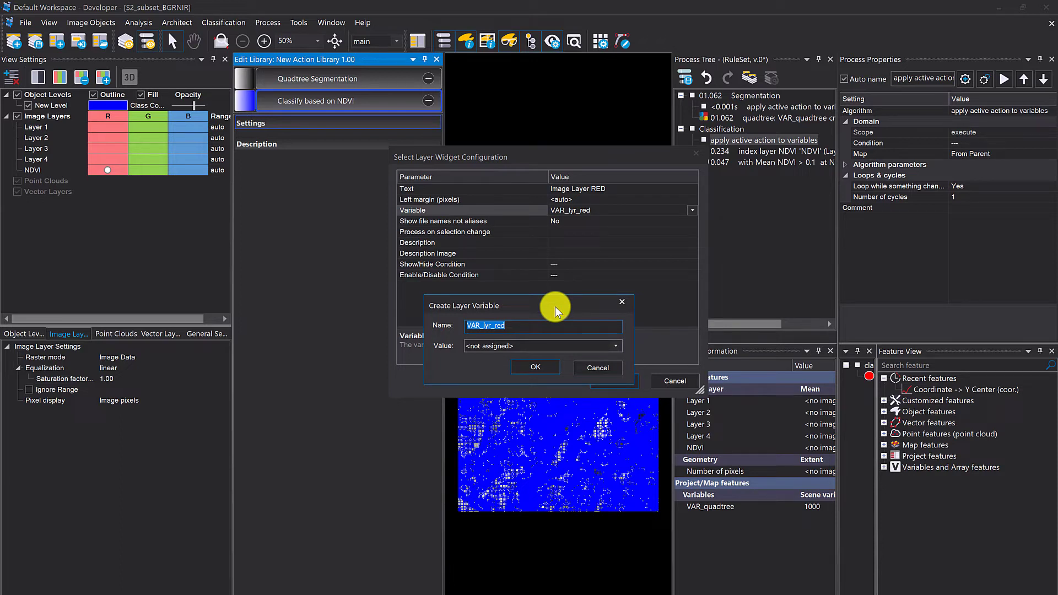
{"action": "left_click", "coordinate": [545, 365]}
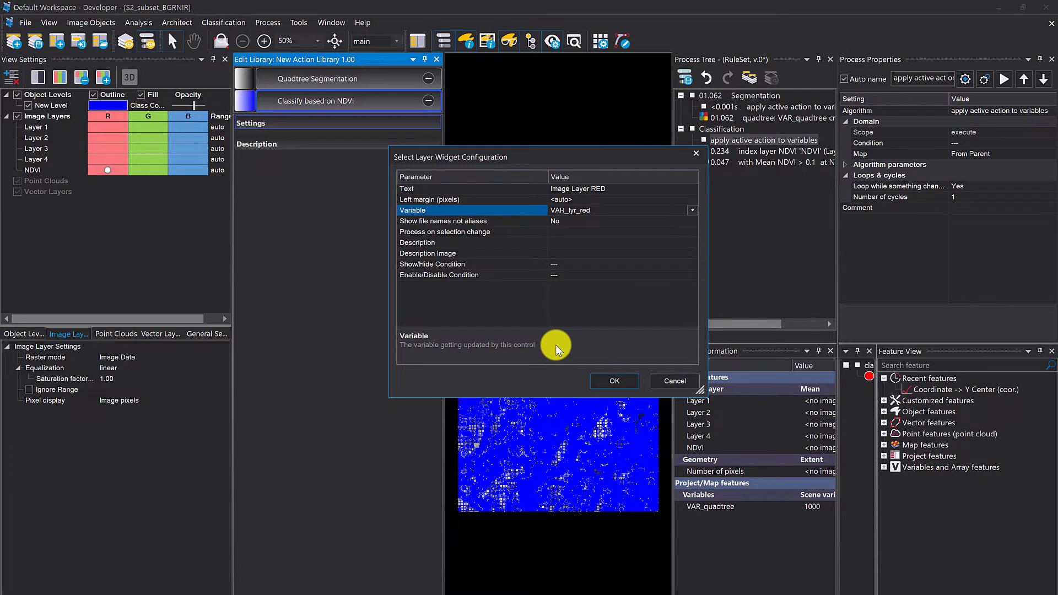
Give the red layer widget the description "Select the red layer!" and finish its configuration
{"action": "left_click", "coordinate": [558, 246]}
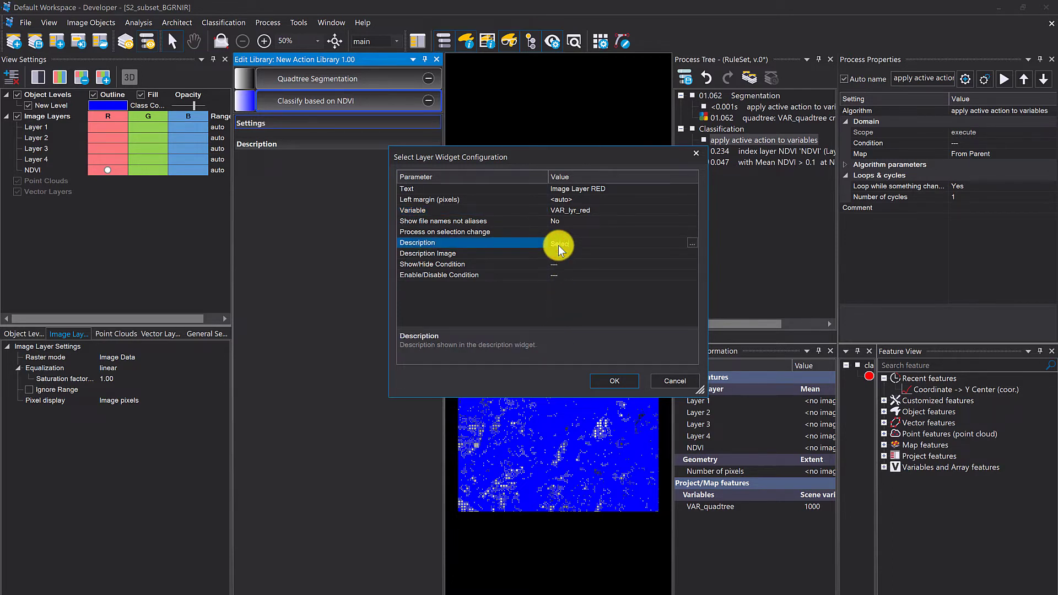
{"action": "type", "text": "Select the red layer!"}
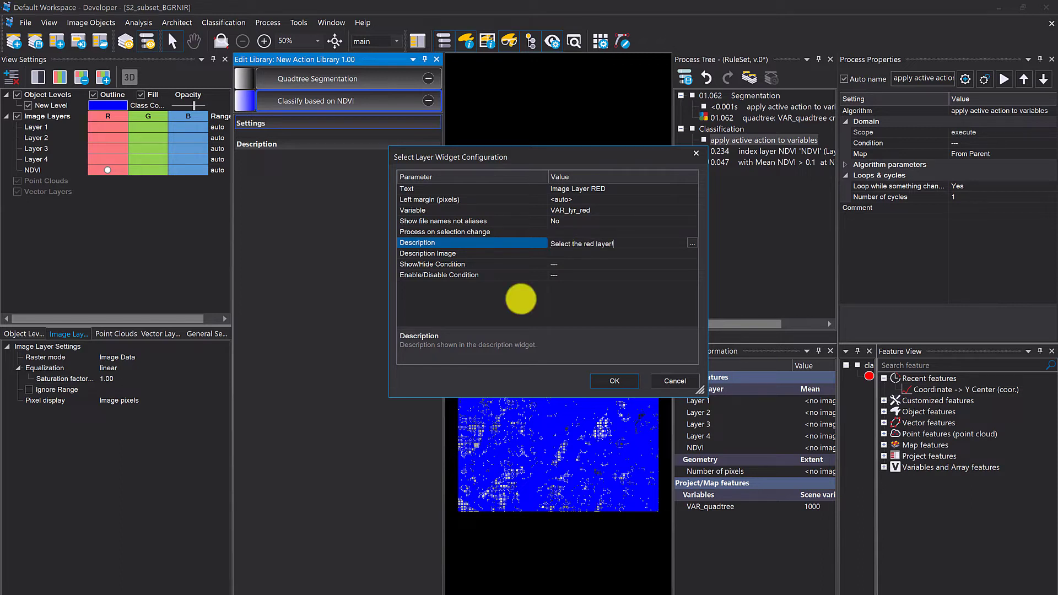
{"action": "left_click", "coordinate": [617, 380]}
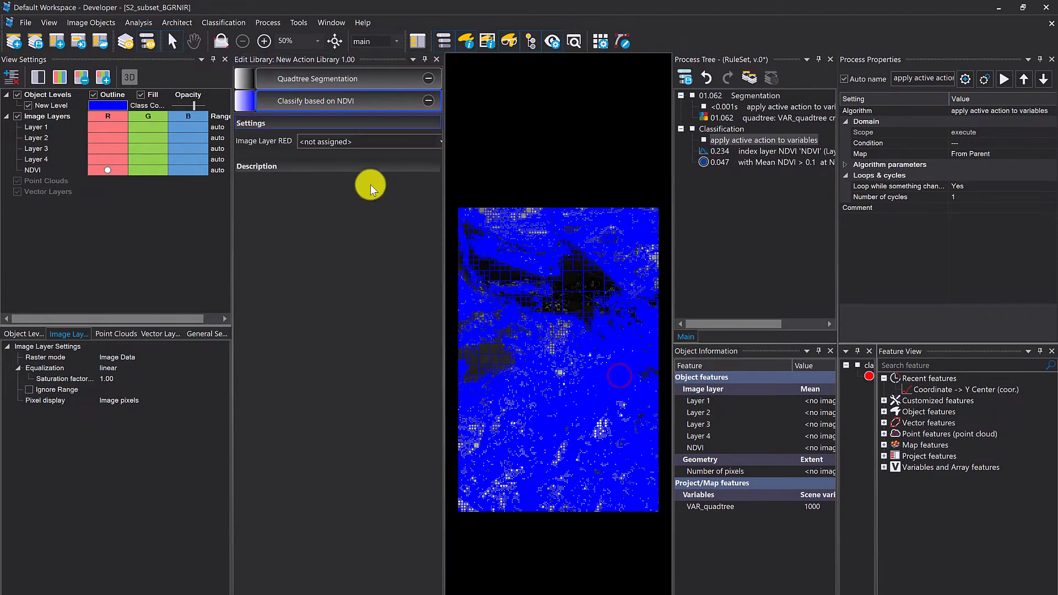
Duplicate the Image Layer RED widget within the Settings group
{"action": "right_click", "coordinate": [272, 143]}
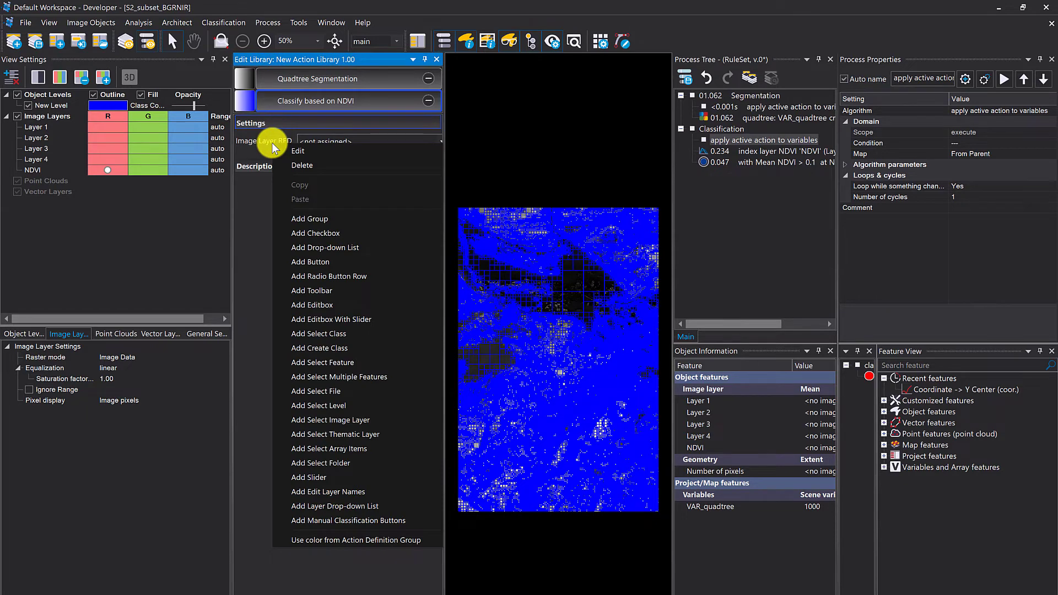
{"action": "left_click", "coordinate": [269, 142]}
{"action": "right_click", "coordinate": [269, 142]}
{"action": "left_click", "coordinate": [306, 184]}
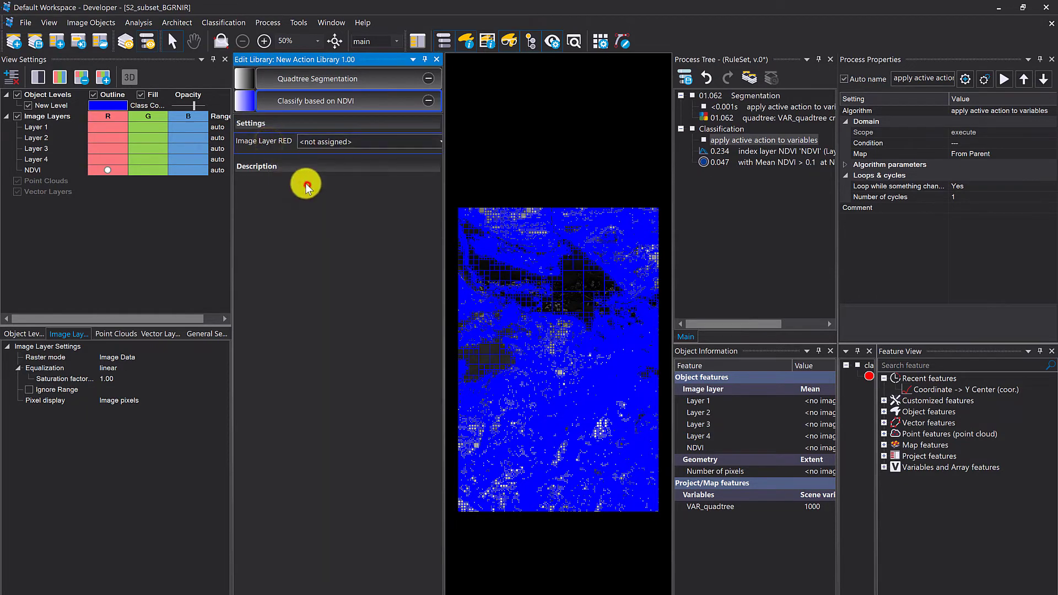
{"action": "right_click", "coordinate": [283, 156]}
{"action": "left_click", "coordinate": [319, 208]}
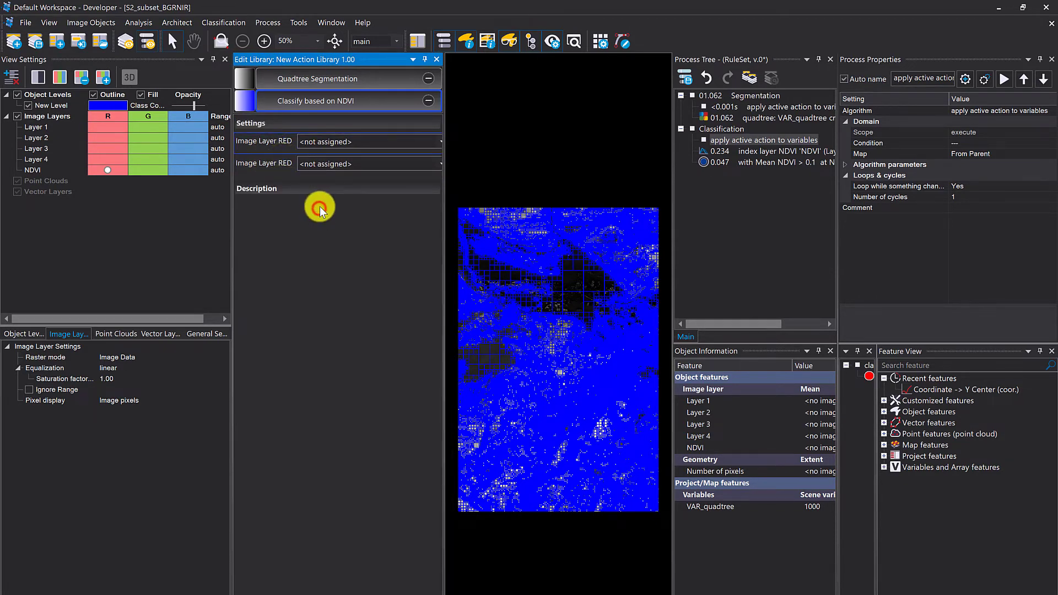
Change the duplicated widget's display text to Image Layer NIR
{"action": "double_click", "coordinate": [284, 165]}
{"action": "double_click", "coordinate": [602, 189]}
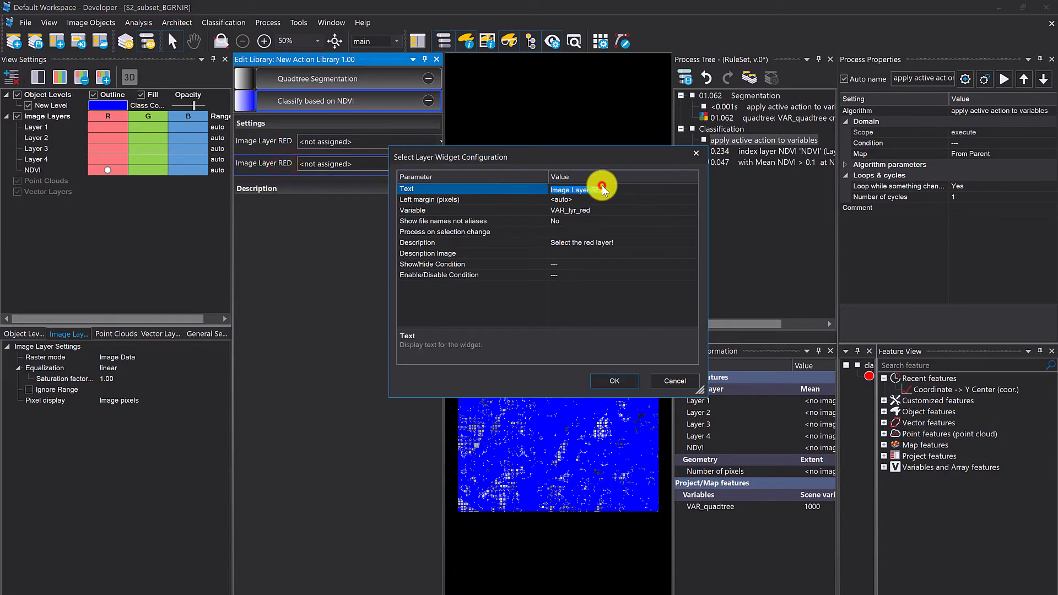
{"action": "left_click_drag", "start_coordinate": [607, 189], "coordinate": [593, 189]}
{"action": "type", "text": "NI"}
Set the NIR widget's variable to VAR_lyr_nir and create it as a layer variable with no assigned value
{"action": "left_click", "coordinate": [643, 211]}
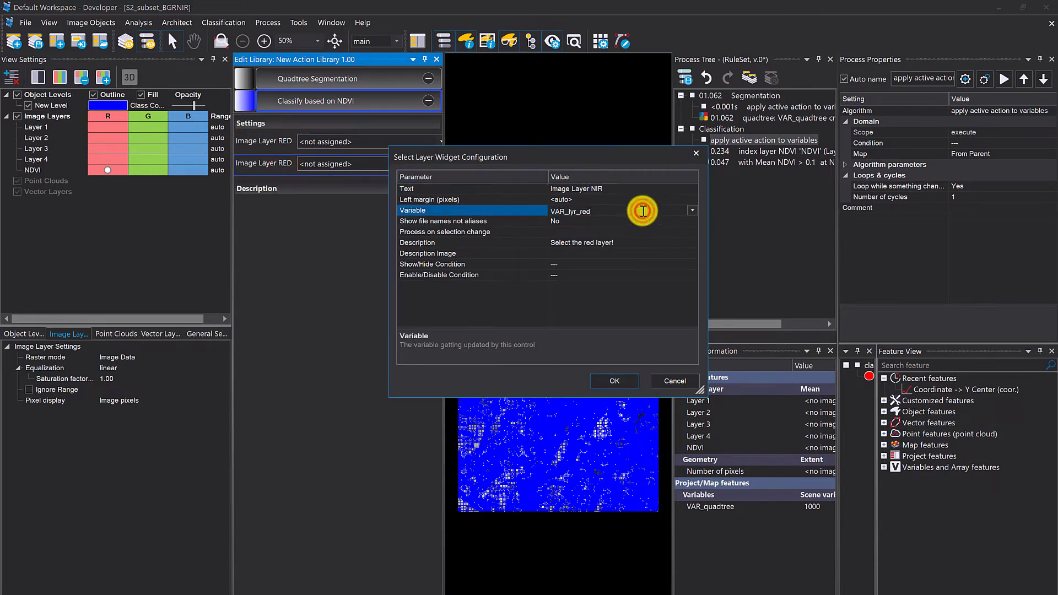
{"action": "key", "text": "BackSpace"}
{"action": "key", "text": "BackSpace"}
{"action": "key", "text": "BackSpace"}
{"action": "type", "text": "nir"}
{"action": "left_click", "coordinate": [582, 210]}
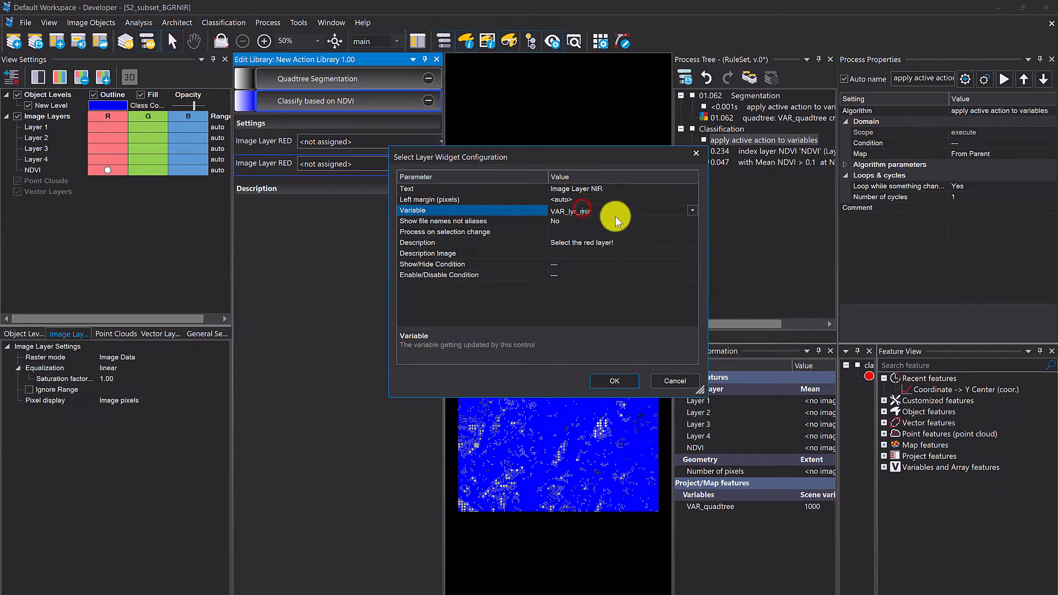
{"action": "key", "text": "Return"}
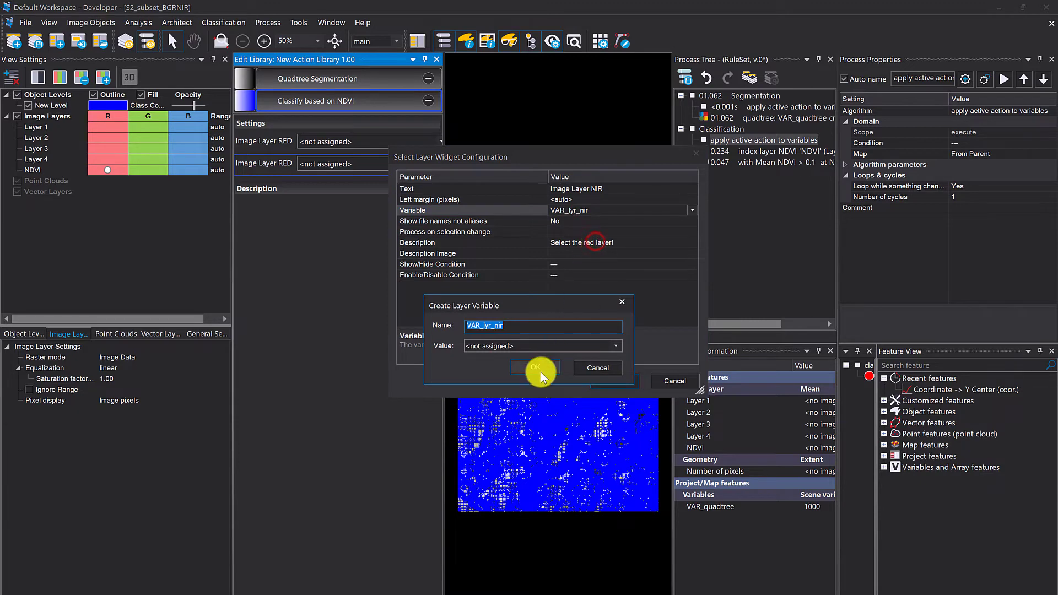
{"action": "left_click", "coordinate": [541, 372]}
Change the NIR layer widget's description to "Select the nir layer!" and finish its configuration
{"action": "left_click", "coordinate": [591, 243]}
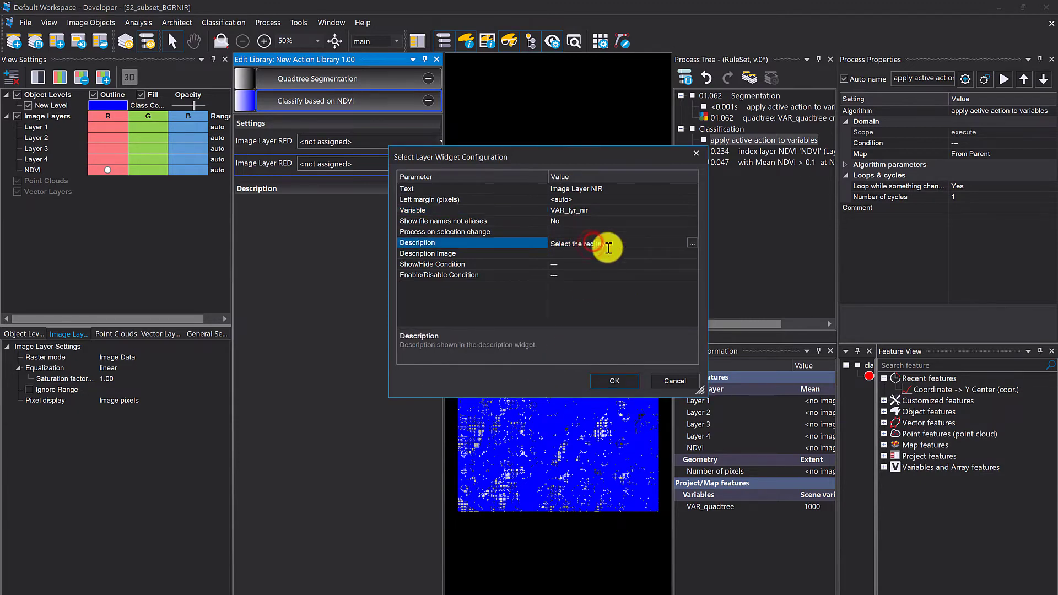
{"action": "type", "text": "ni"}
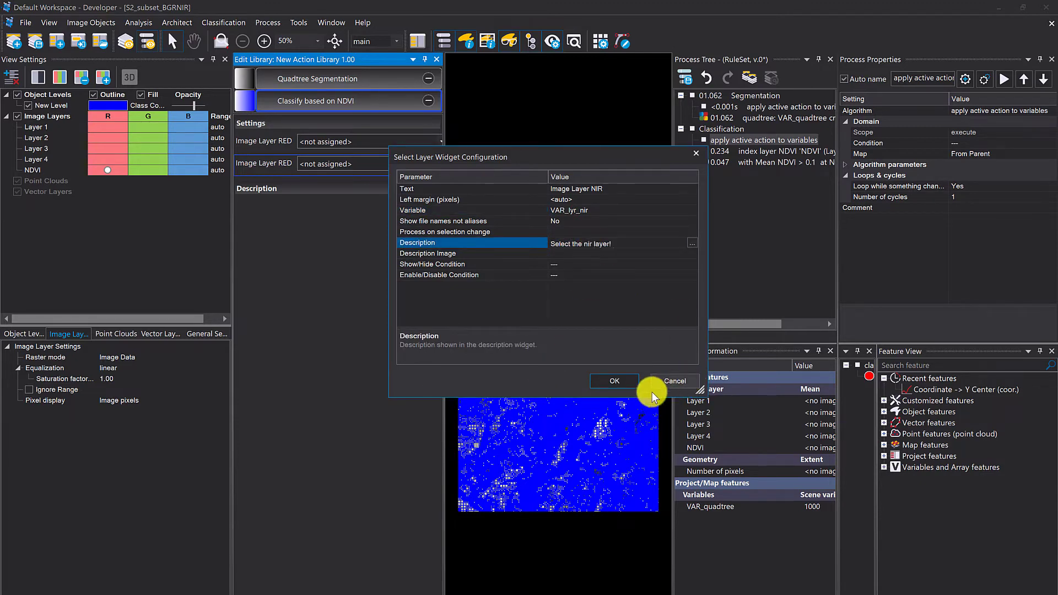
{"action": "left_click", "coordinate": [615, 380]}
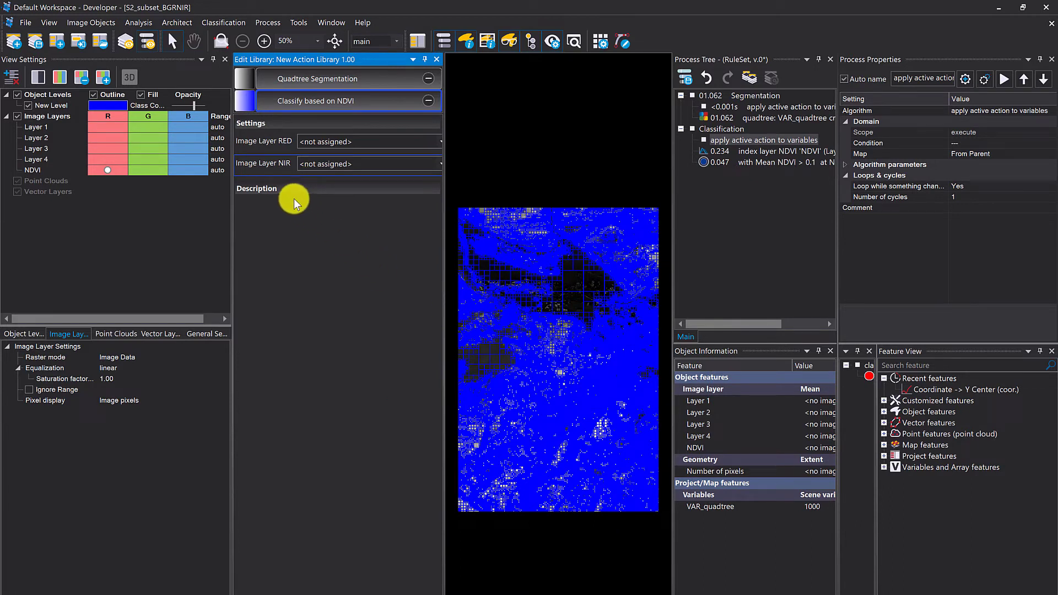
Add a button widget to the Settings group with the display text GO! and the description "Execute the classification!"
{"action": "right_click", "coordinate": [266, 177]}
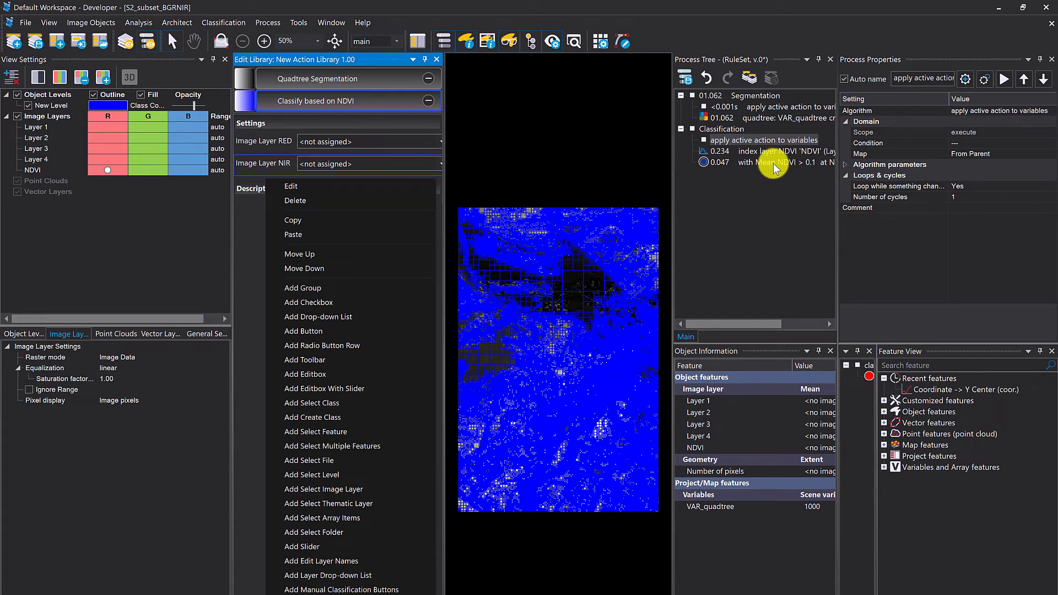
{"action": "left_click", "coordinate": [355, 330]}
{"action": "left_click", "coordinate": [603, 187]}
{"action": "type", "text": "GO!"}
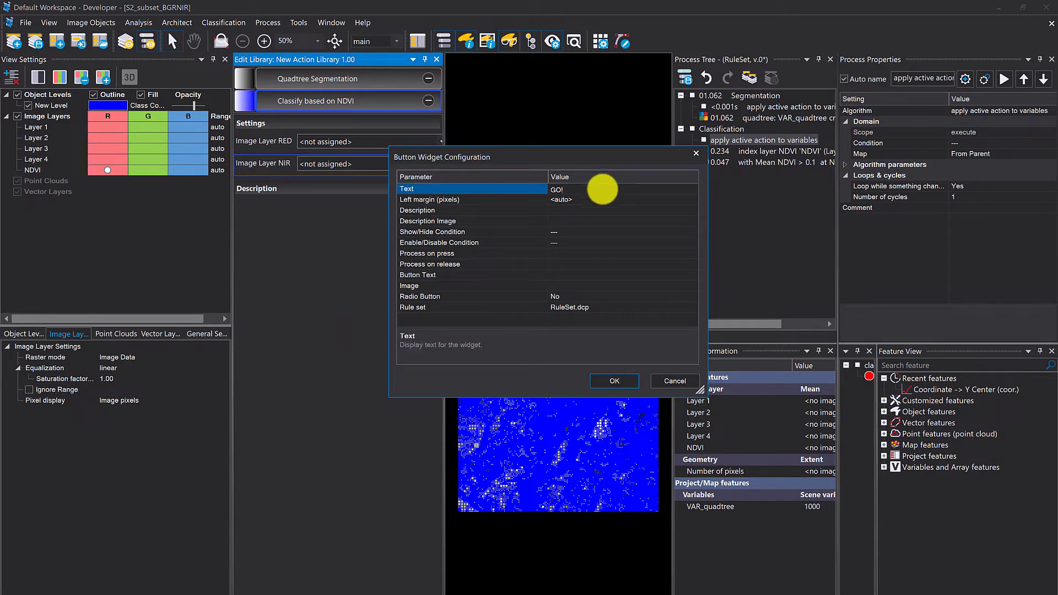
{"action": "left_click", "coordinate": [562, 209]}
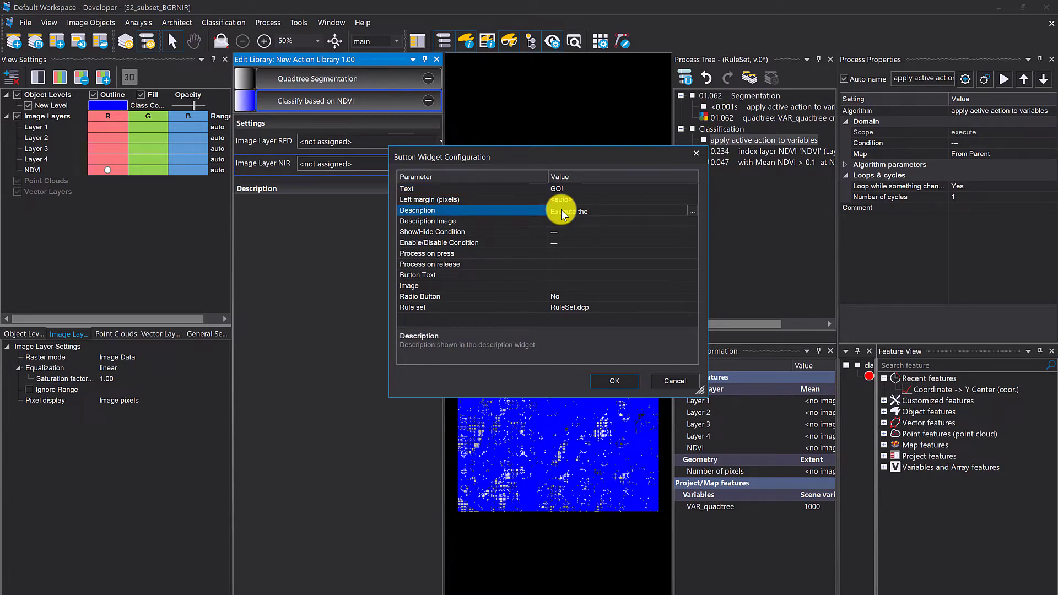
{"action": "type", "text": "Execute the classification!"}
Make the button run the Classification process on release and finish its configuration
{"action": "left_click", "coordinate": [552, 256]}
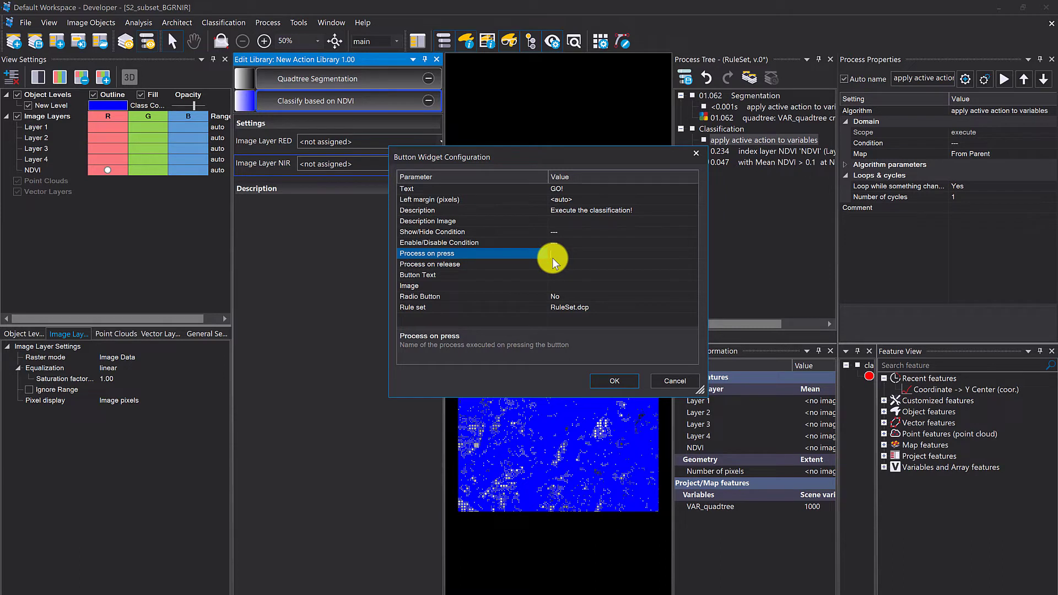
{"action": "left_click", "coordinate": [561, 267]}
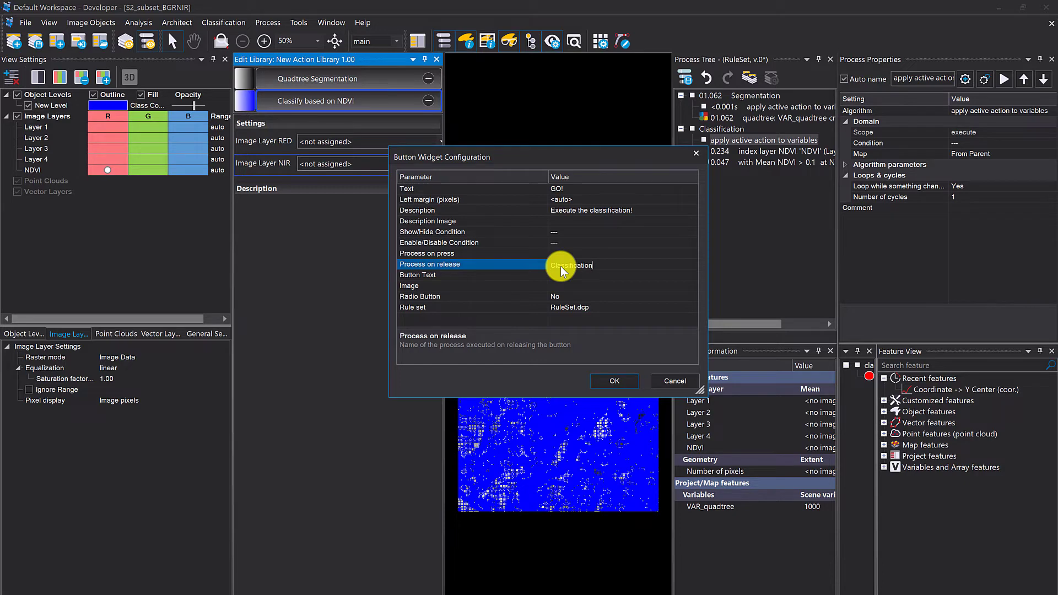
{"action": "left_click", "coordinate": [617, 386]}
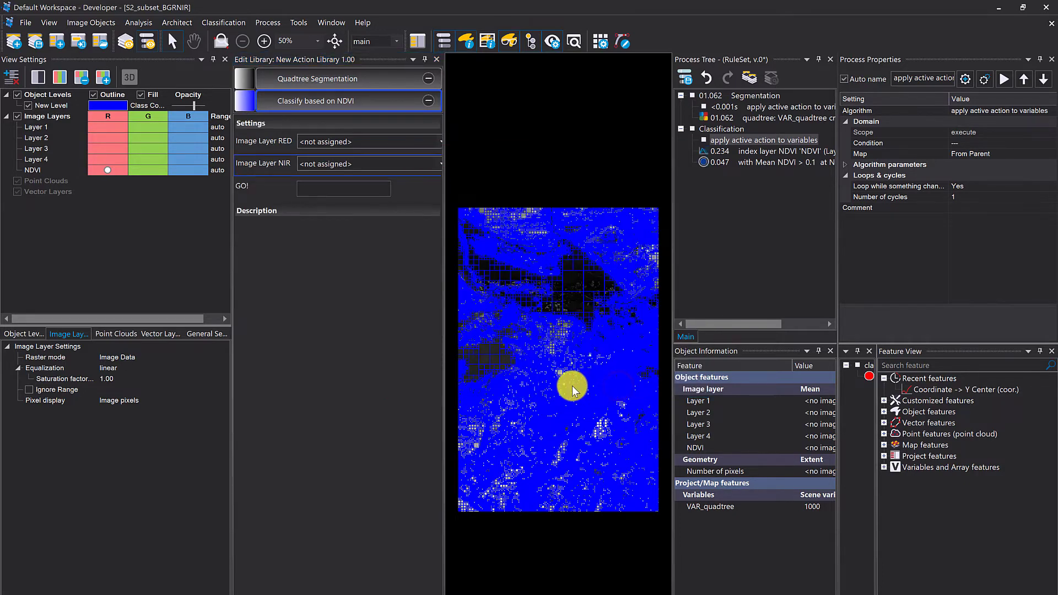
Change the button widget's display text to Execute and set its button text to GO!
{"action": "left_click", "coordinate": [266, 190]}
{"action": "double_click", "coordinate": [266, 190]}
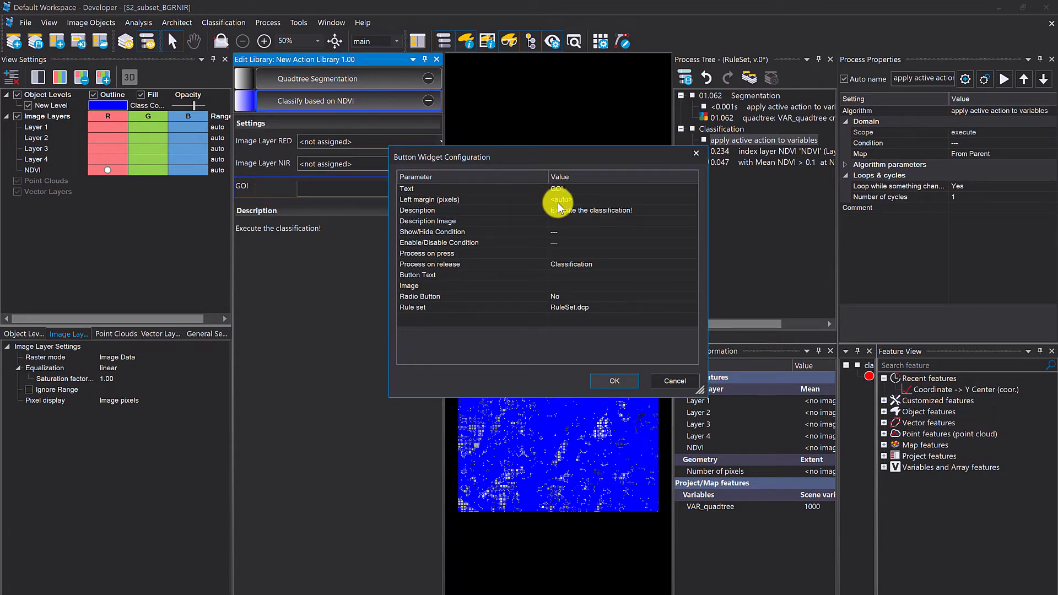
{"action": "left_click", "coordinate": [572, 189]}
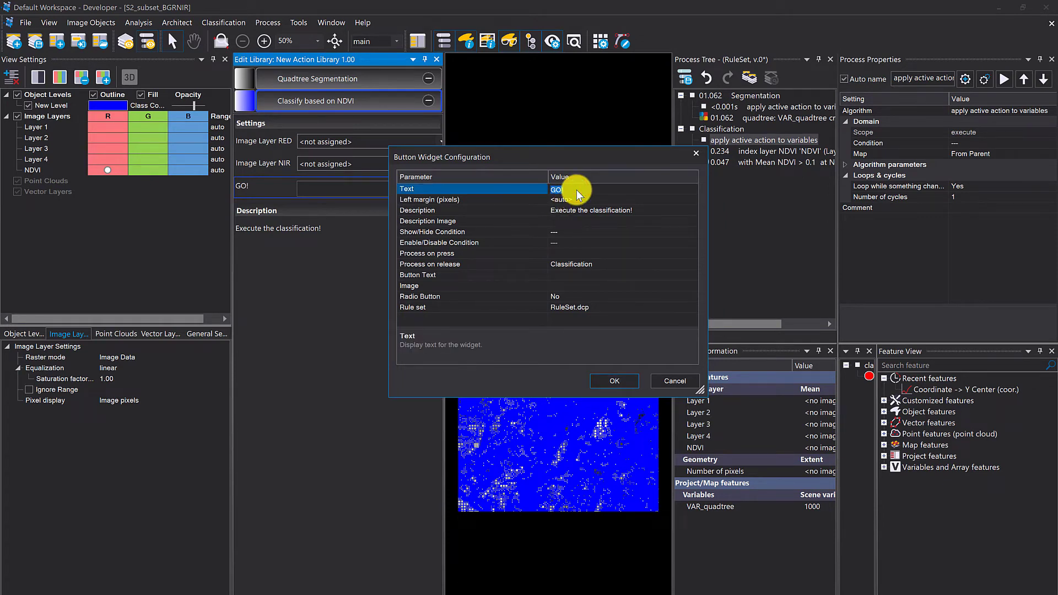
{"action": "type", "text": "Execute"}
{"action": "left_click", "coordinate": [571, 273]}
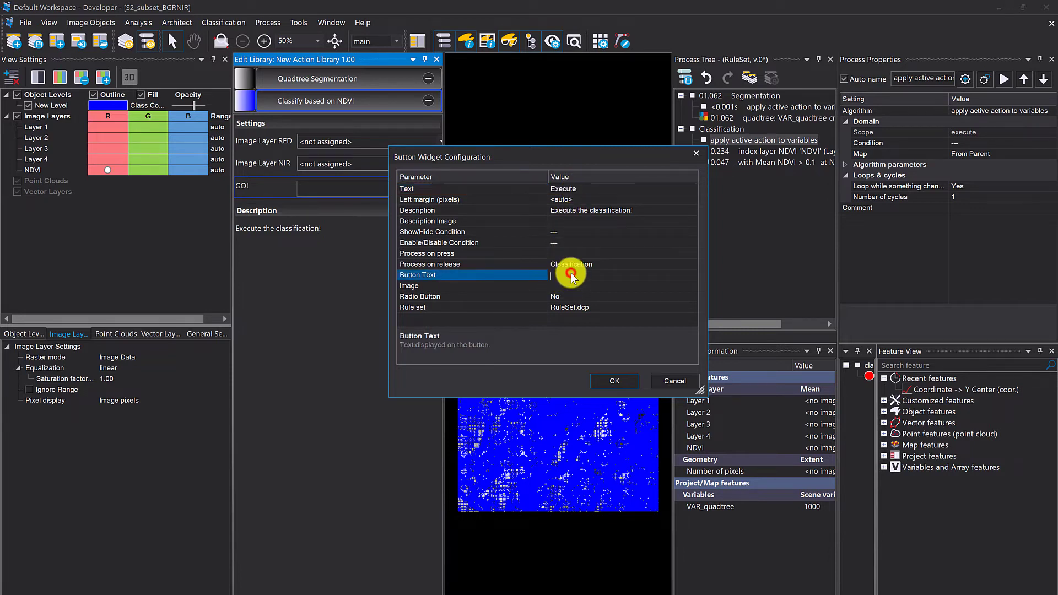
{"action": "left_click", "coordinate": [633, 380]}
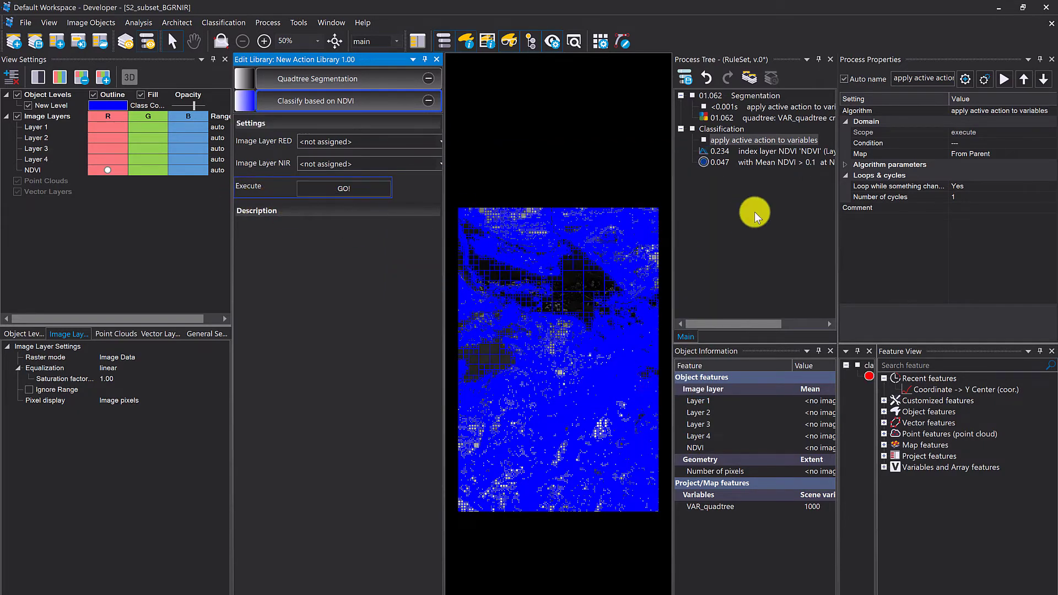
Set the red layer of the NDVI index layer calculation process to the variable VAR_lyr_red
{"action": "left_click", "coordinate": [747, 139]}
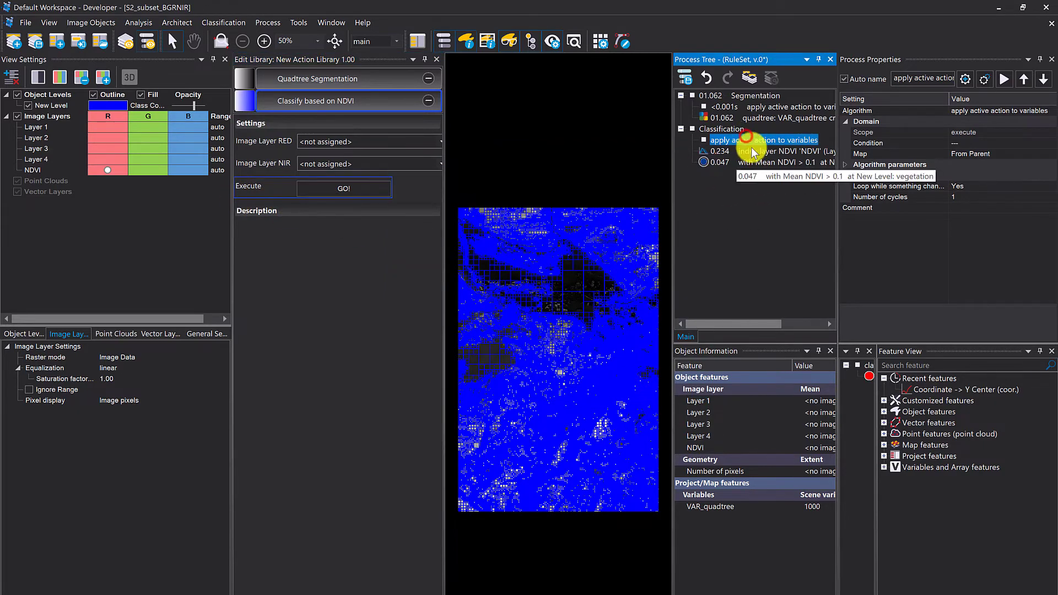
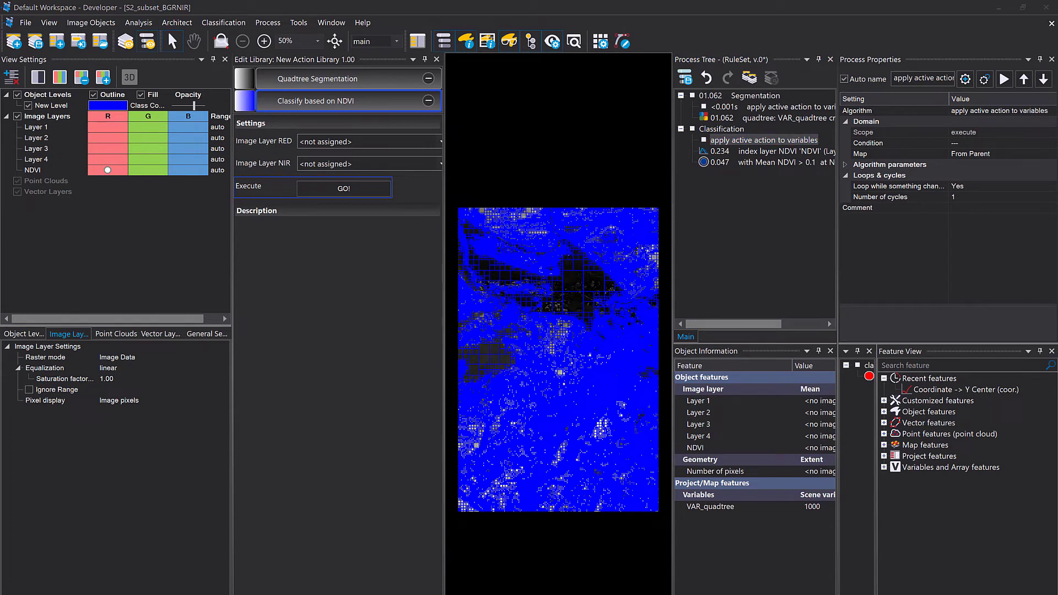
{"action": "left_click", "coordinate": [729, 152]}
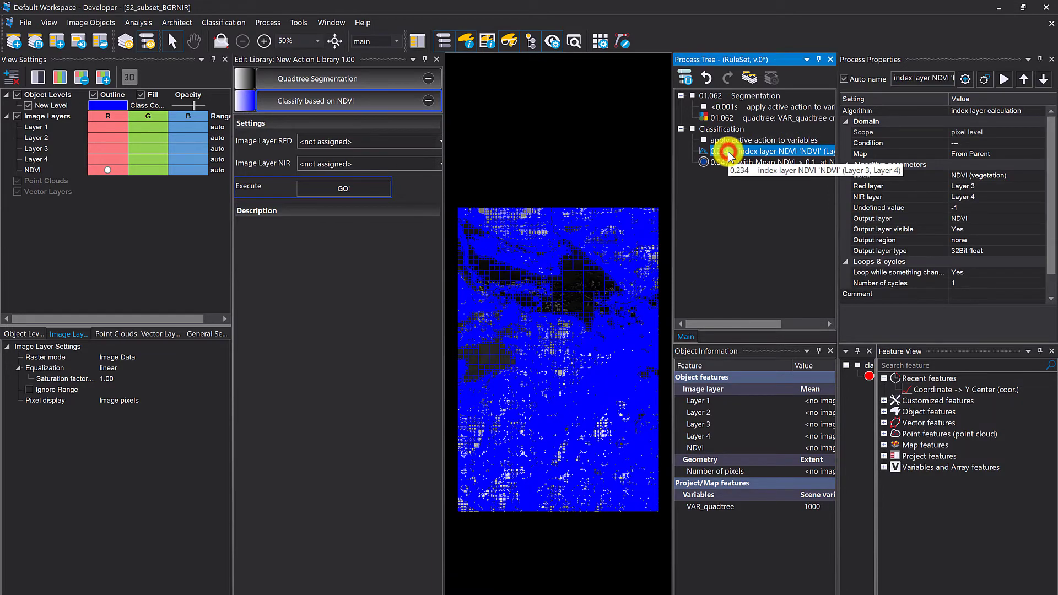
{"action": "double_click", "coordinate": [730, 153]}
{"action": "left_click", "coordinate": [753, 293]}
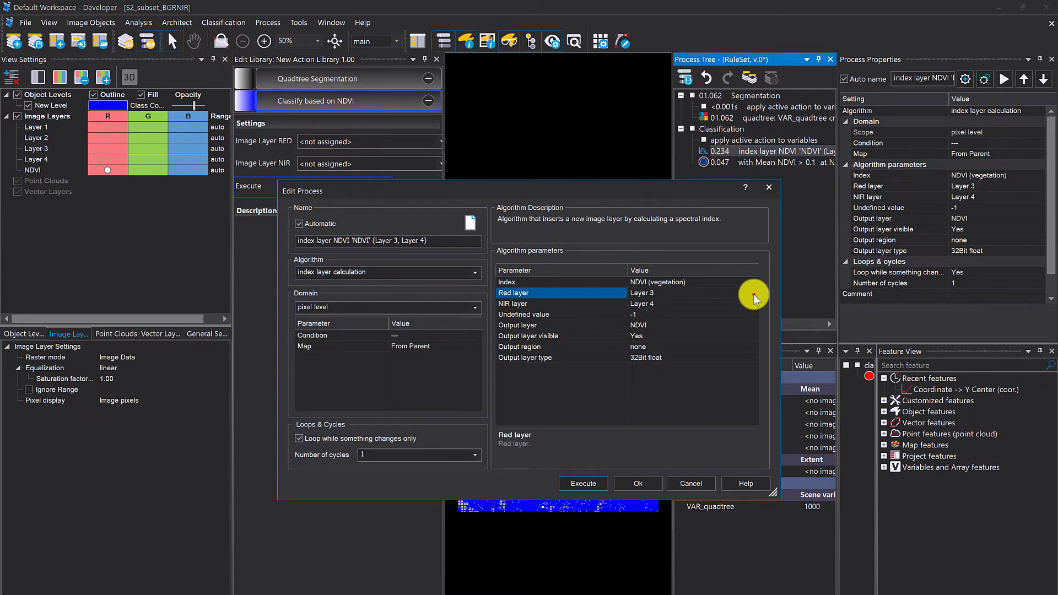
{"action": "left_click", "coordinate": [753, 293]}
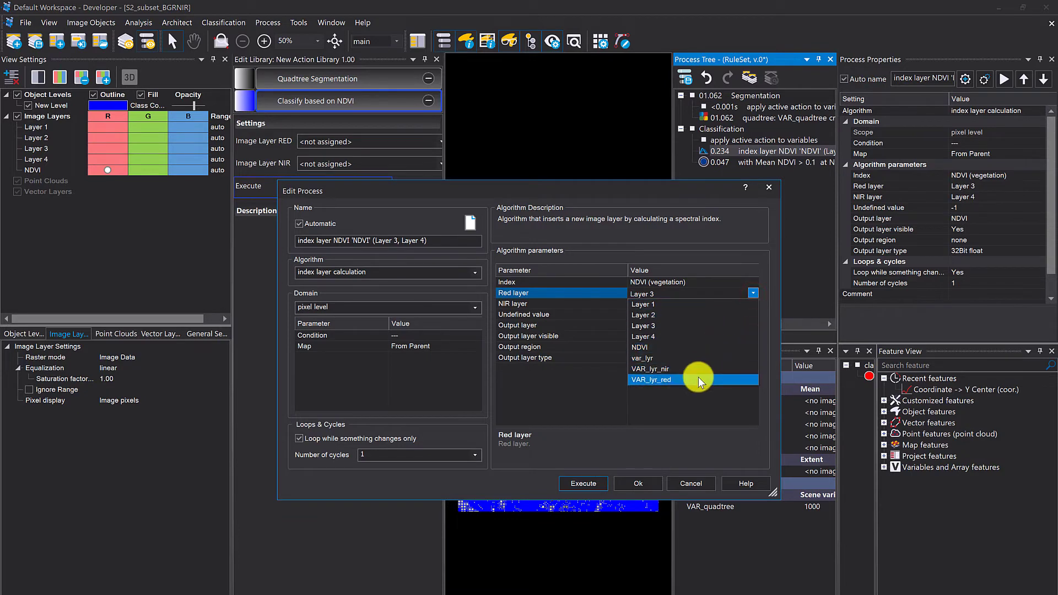
{"action": "left_click", "coordinate": [699, 379]}
Set the NIR layer of the index layer calculation to VAR_lyr_nir and save the process
{"action": "left_click", "coordinate": [744, 306]}
{"action": "left_click", "coordinate": [745, 305]}
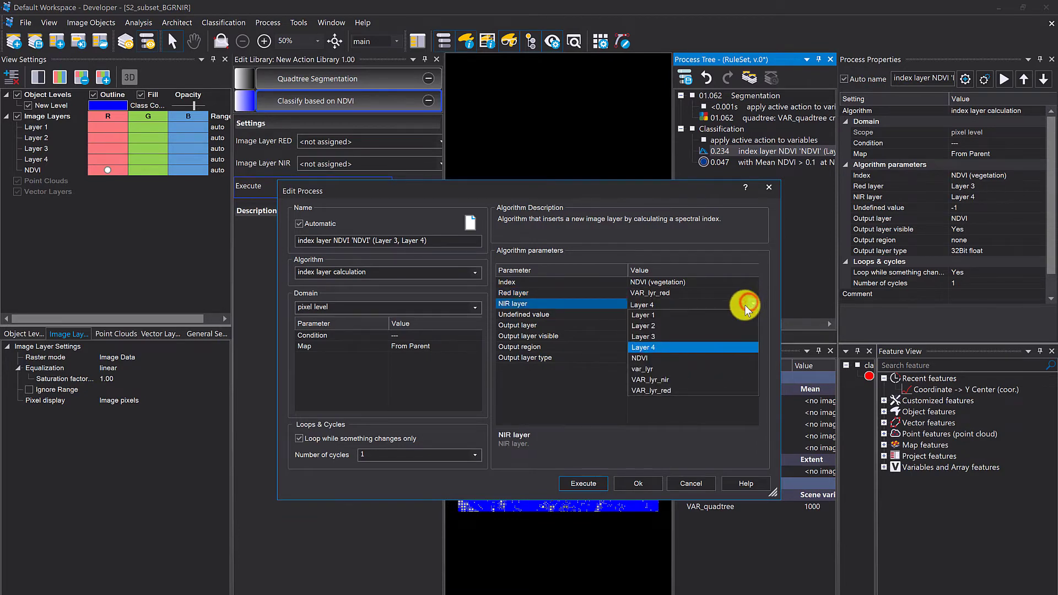
{"action": "left_click", "coordinate": [696, 382]}
{"action": "left_click", "coordinate": [696, 396]}
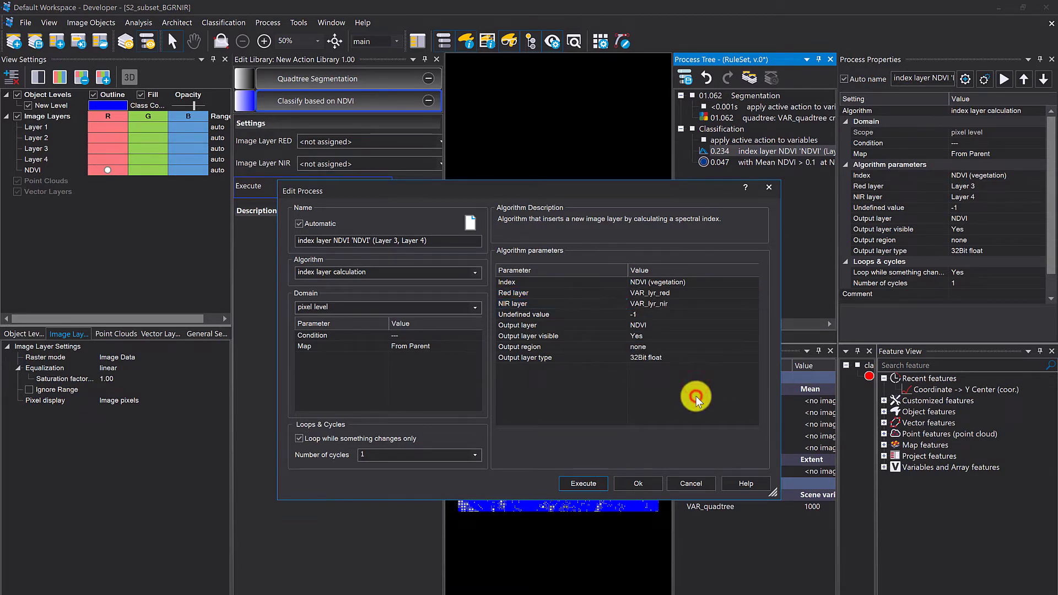
{"action": "left_click", "coordinate": [634, 484]}
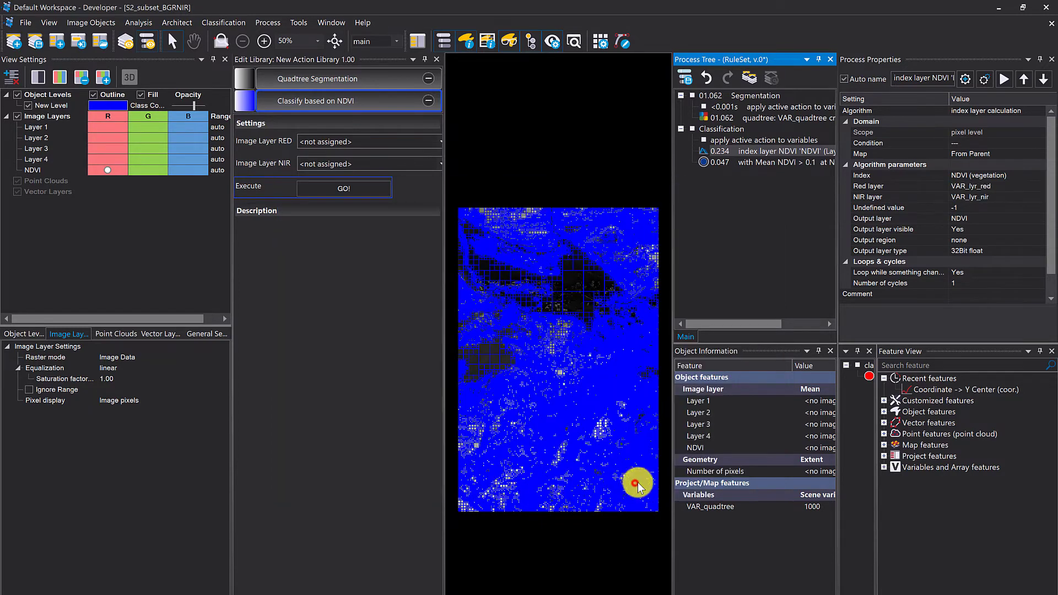
Replace the Mean NDVI threshold in the vegetation assign class condition with a new Double scene variable VAR_ndvi_TH of value 0
{"action": "double_click", "coordinate": [734, 163]}
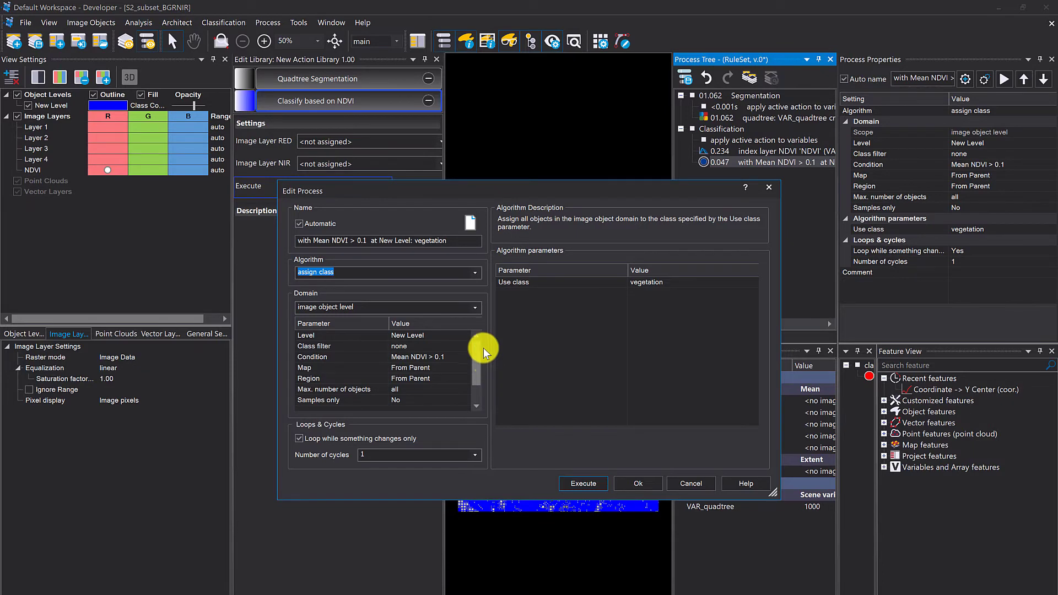
{"action": "left_click", "coordinate": [436, 355]}
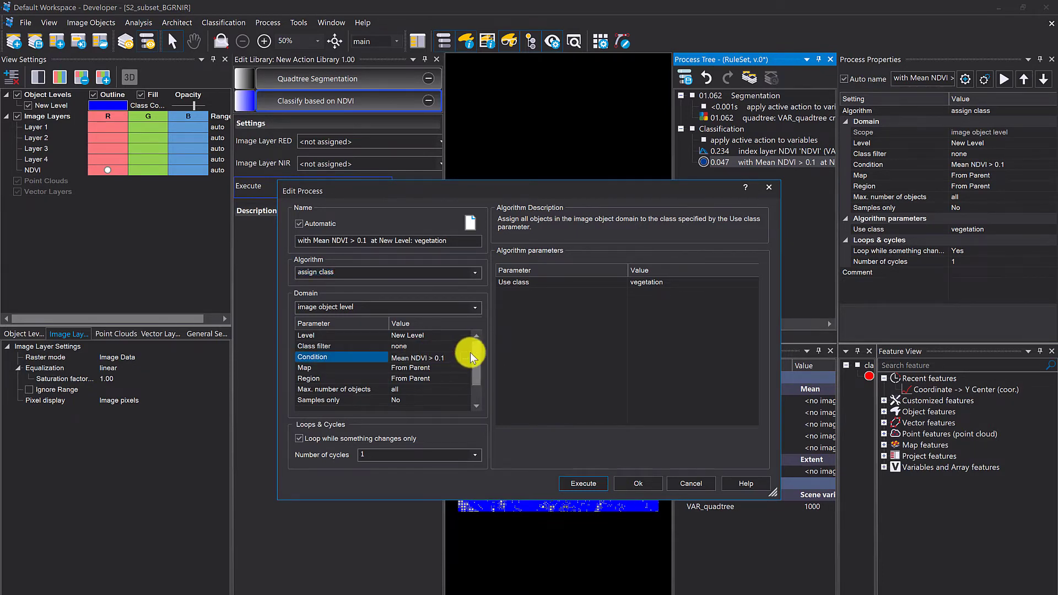
{"action": "left_click", "coordinate": [467, 357]}
{"action": "left_click", "coordinate": [547, 243]}
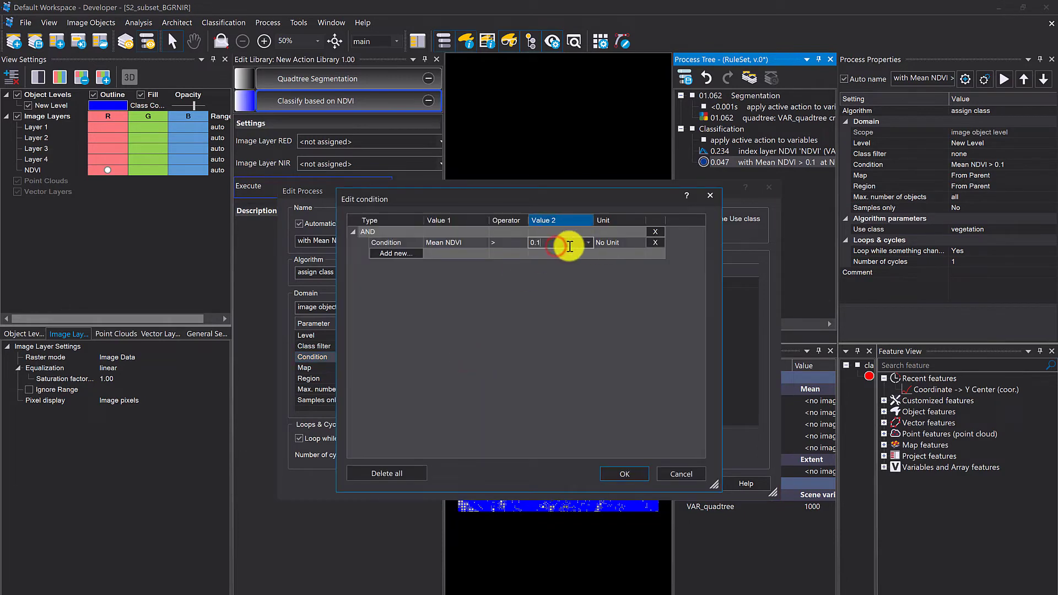
{"action": "double_click", "coordinate": [547, 243]}
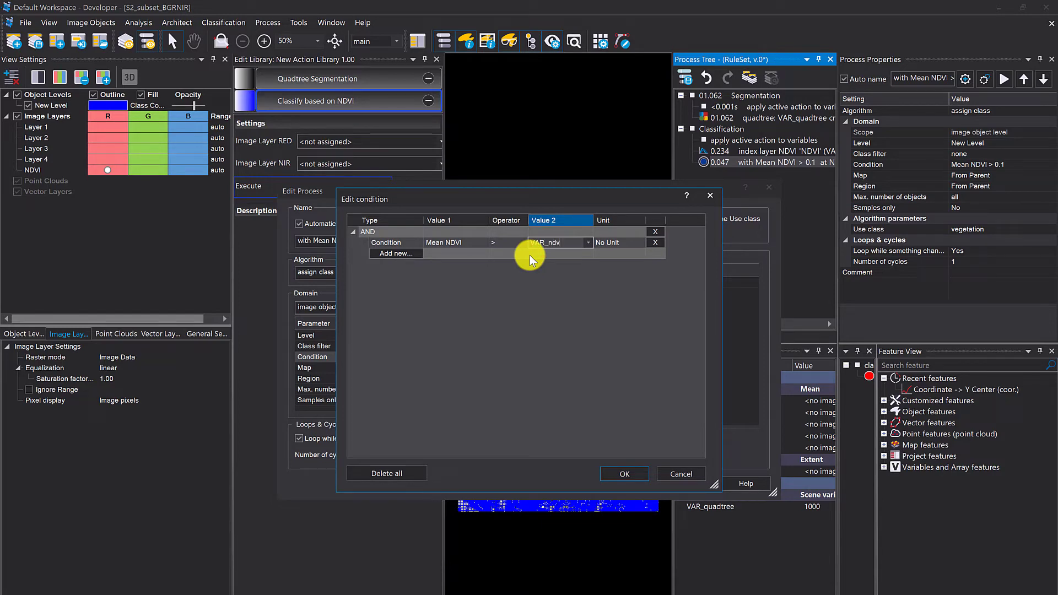
{"action": "type", "text": "VAR_ndvi_TH"}
{"action": "left_click", "coordinate": [620, 436]}
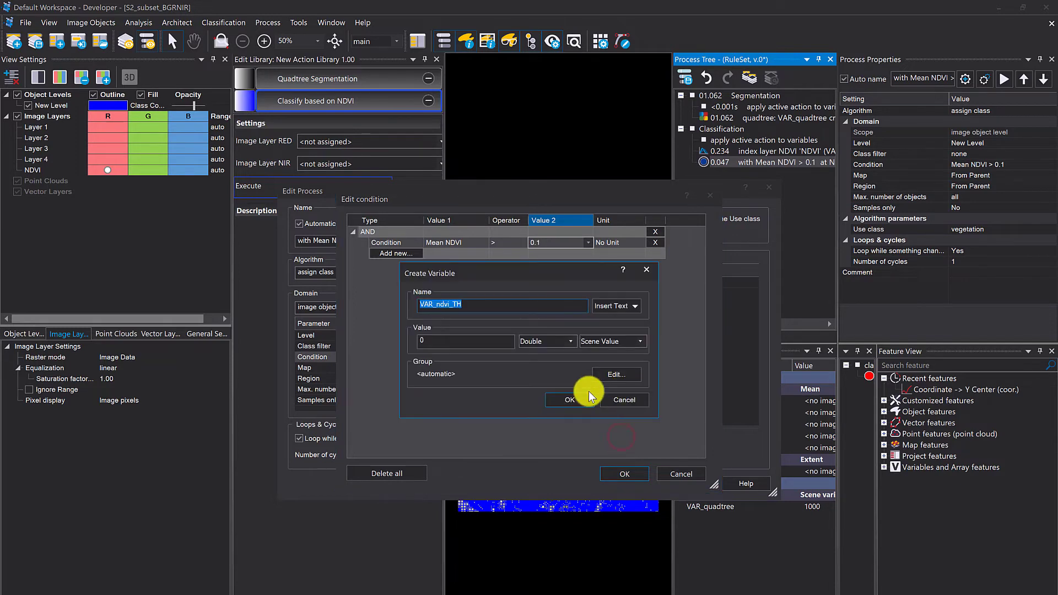
{"action": "left_click", "coordinate": [584, 400]}
{"action": "left_click", "coordinate": [635, 471]}
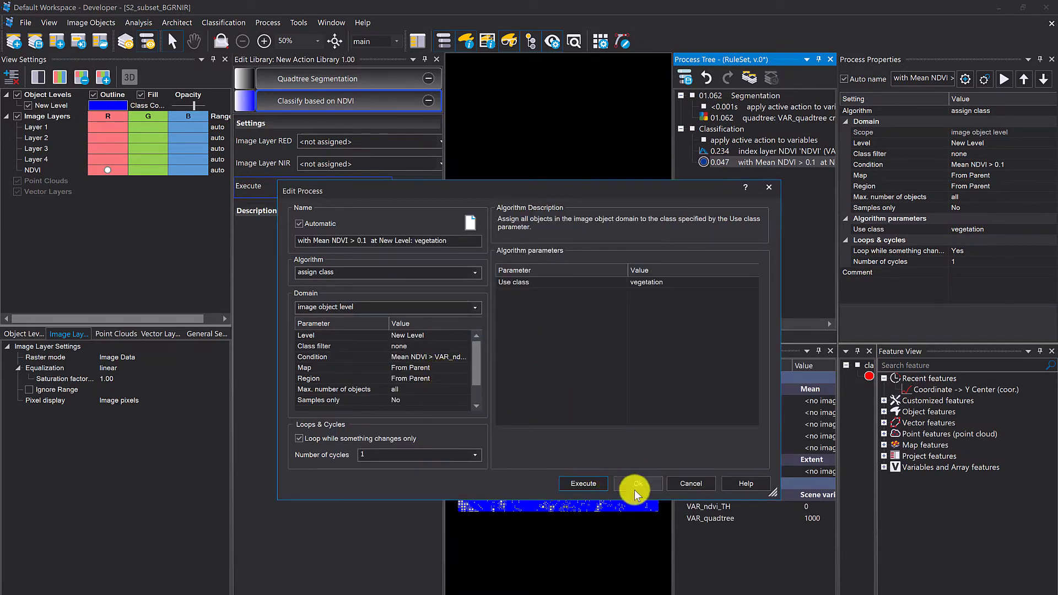
{"action": "left_click", "coordinate": [636, 484]}
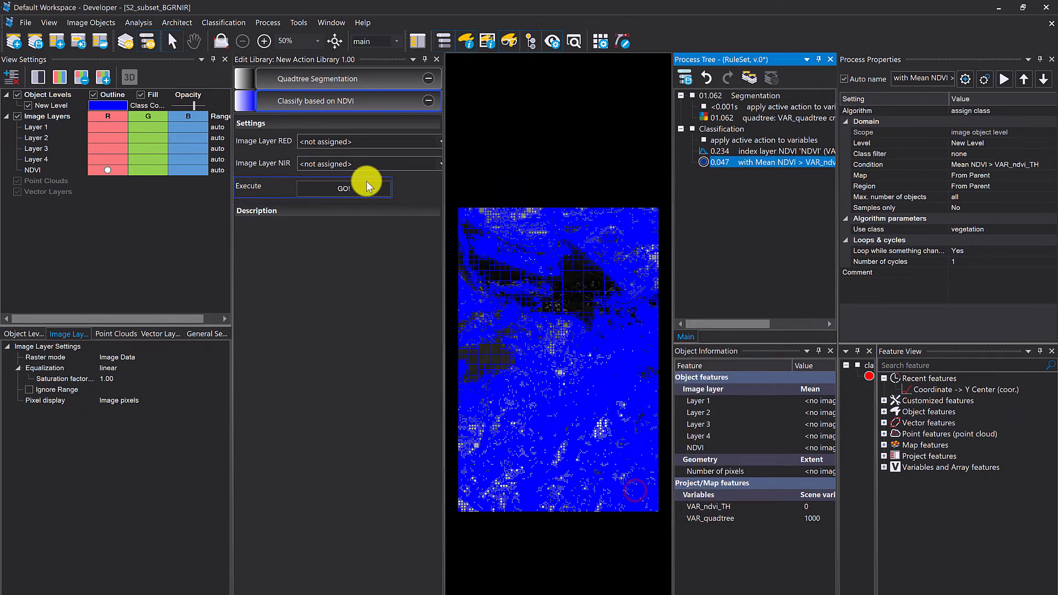
Add an editbox with slider below the NIR layer selector, with NDVI threshold as the text on its left
{"action": "right_click", "coordinate": [270, 191]}
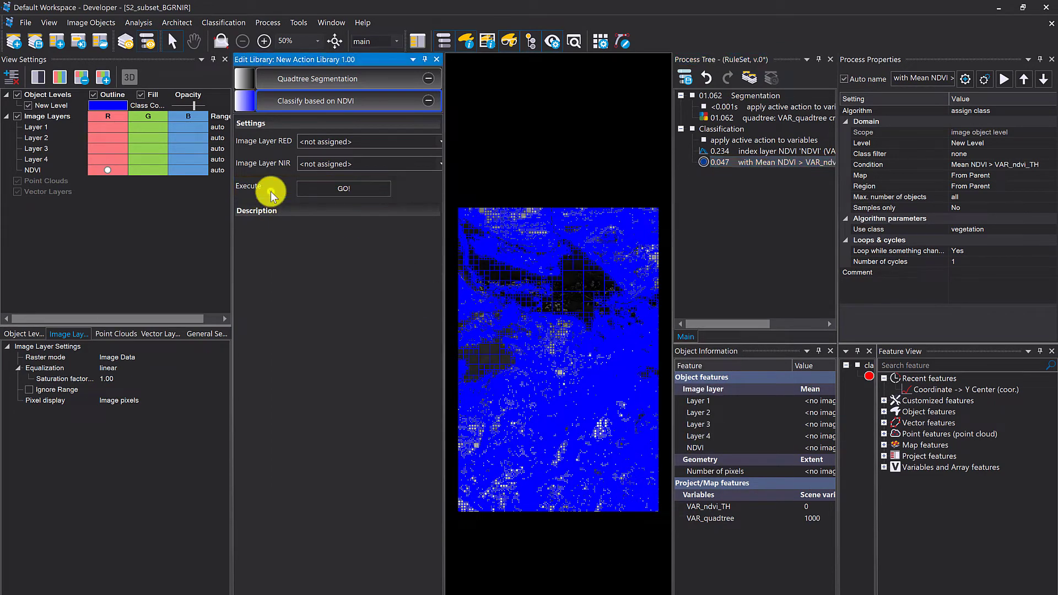
{"action": "right_click", "coordinate": [270, 169]}
{"action": "right_click", "coordinate": [266, 165]}
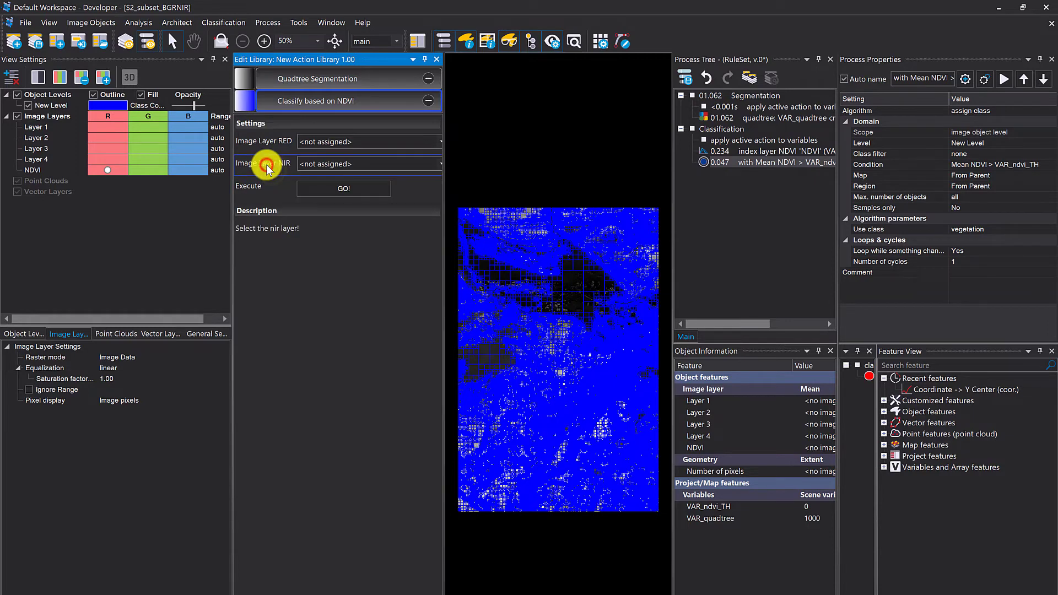
{"action": "right_click", "coordinate": [266, 164]}
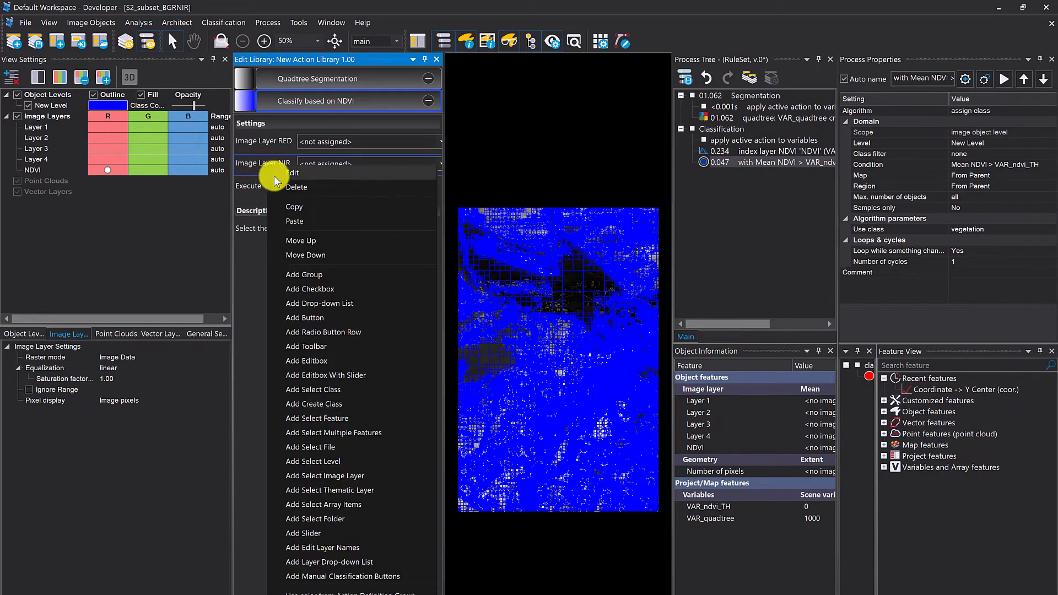
{"action": "left_click", "coordinate": [333, 375]}
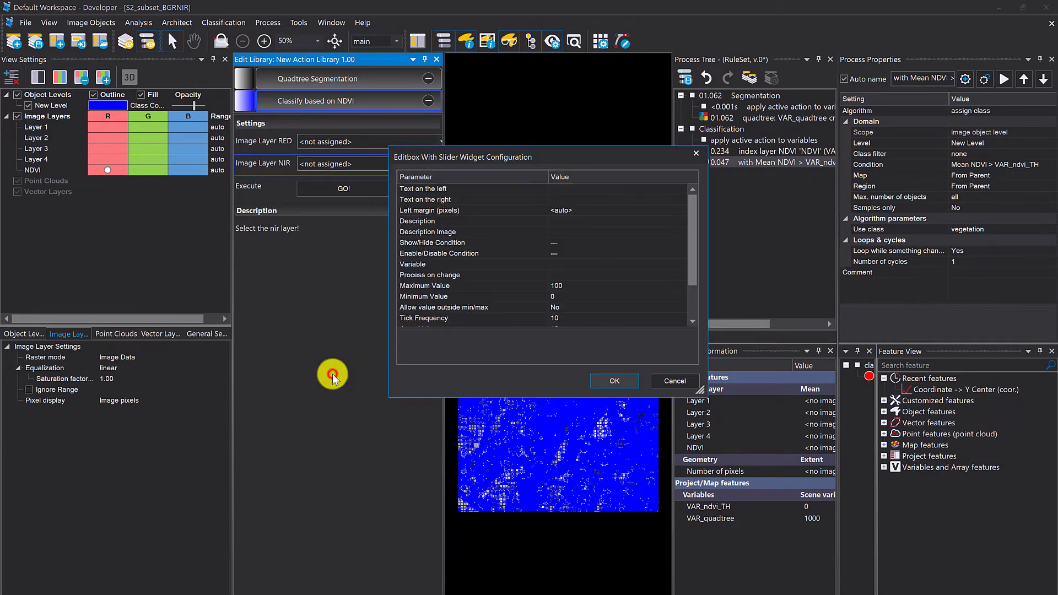
{"action": "left_click", "coordinate": [573, 189]}
{"action": "type", "text": "NDVI"}
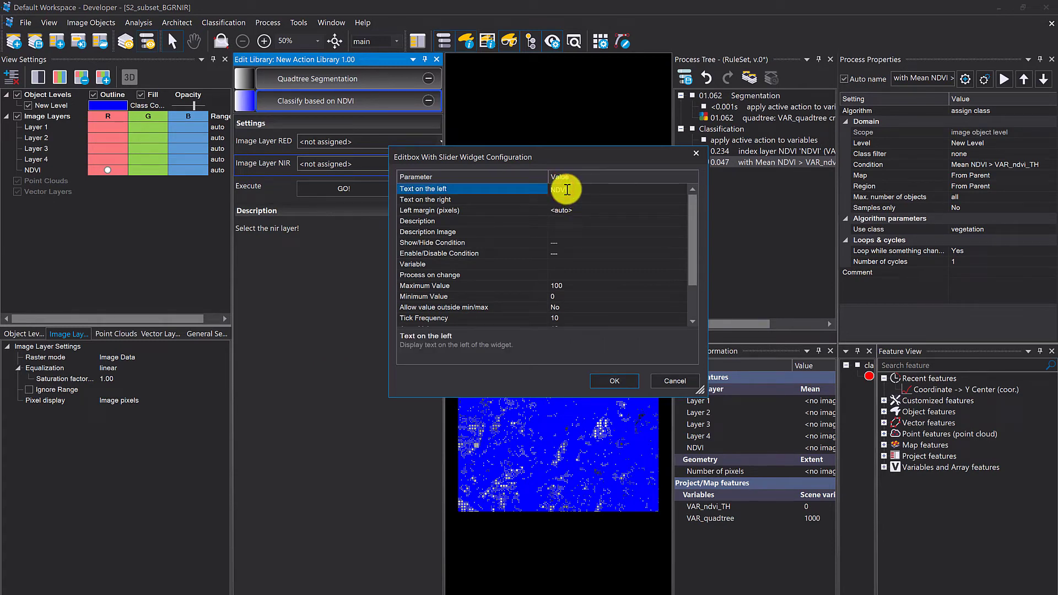
{"action": "type", "text": " threshold"}
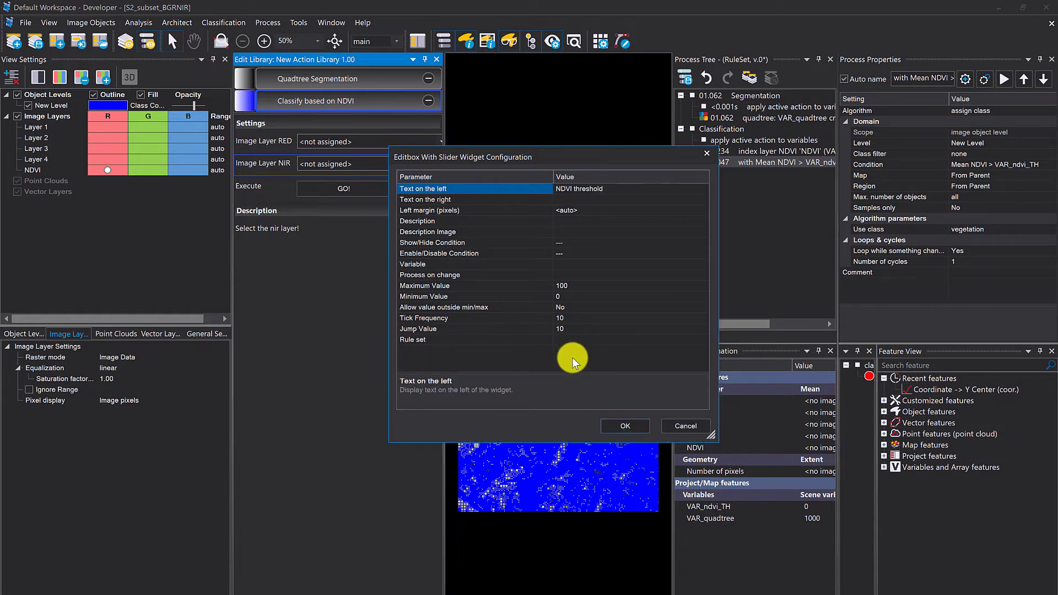
{"action": "left_click", "coordinate": [574, 358]}
Set the slider's maximum value to 1, minimum to -1, tick frequency to 0.2 and jump value to 0.05
{"action": "left_click", "coordinate": [576, 286]}
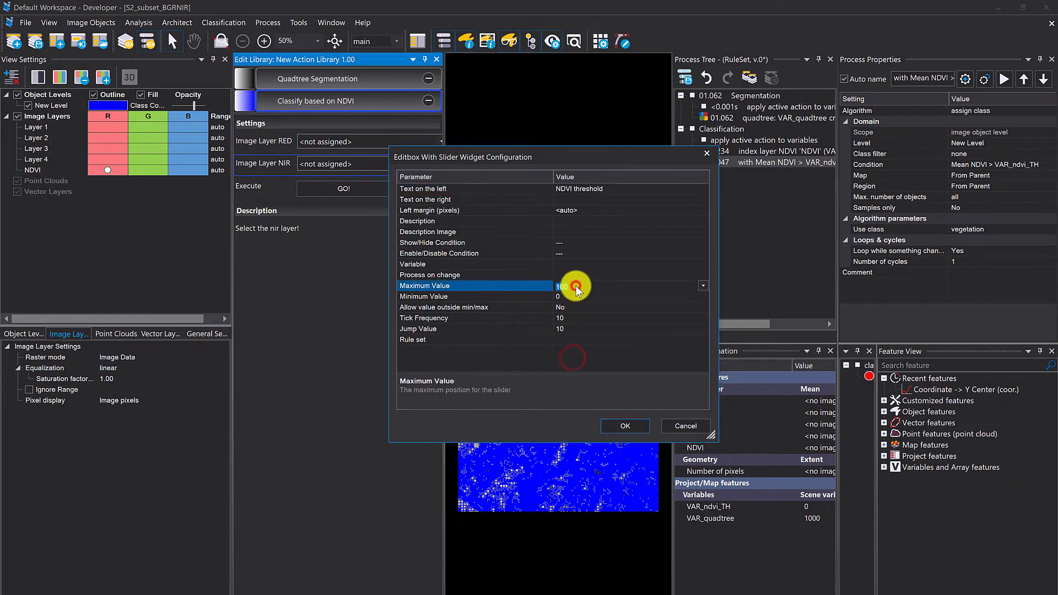
{"action": "type", "text": "1"}
{"action": "left_click", "coordinate": [574, 295]}
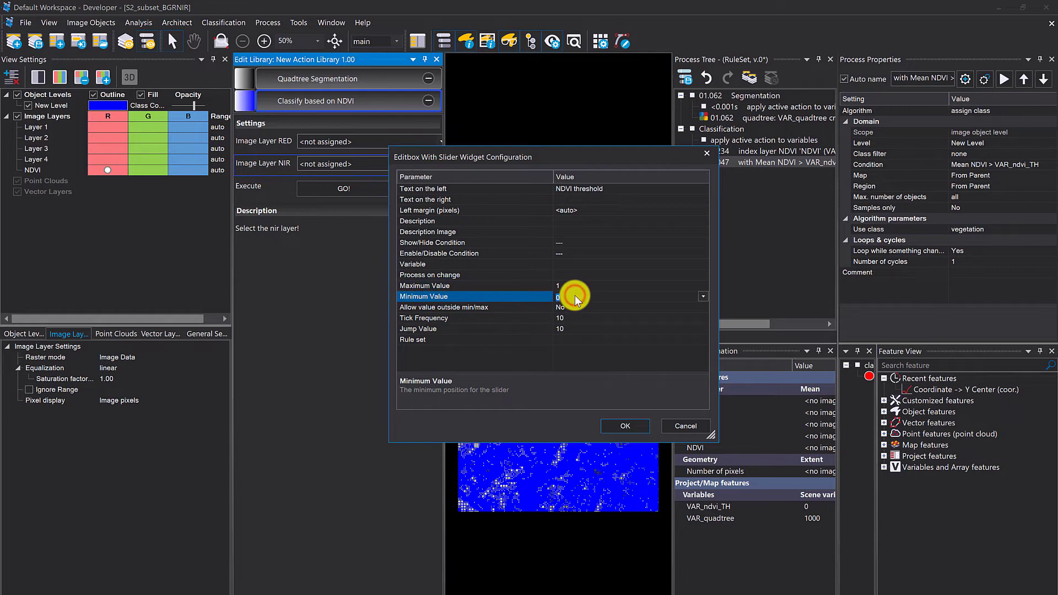
{"action": "type", "text": "-1"}
{"action": "left_click", "coordinate": [544, 372]}
{"action": "left_click", "coordinate": [581, 317]}
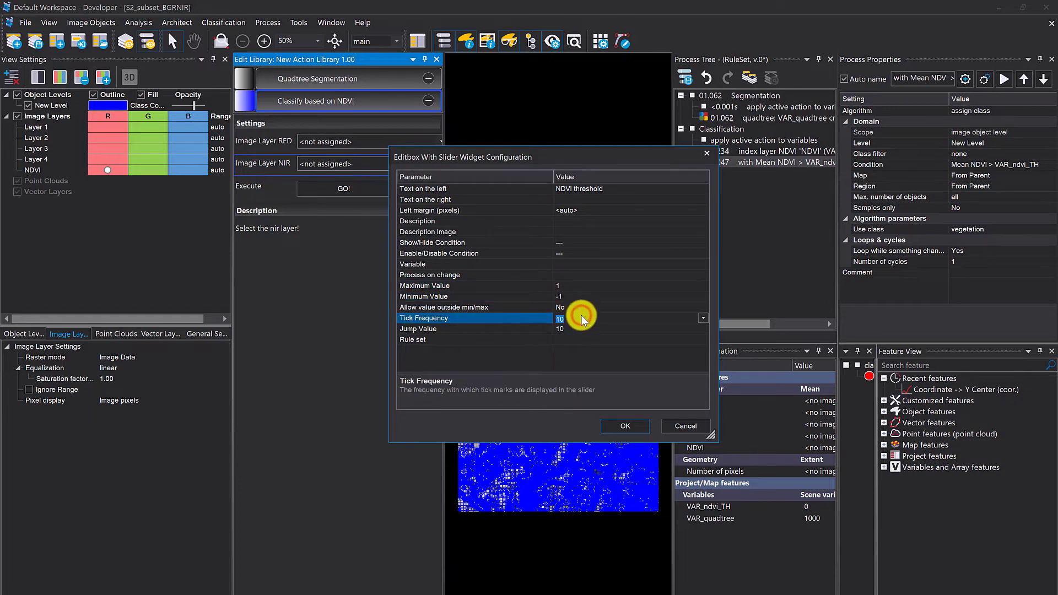
{"action": "type", "text": "0.2"}
{"action": "left_click", "coordinate": [579, 329]}
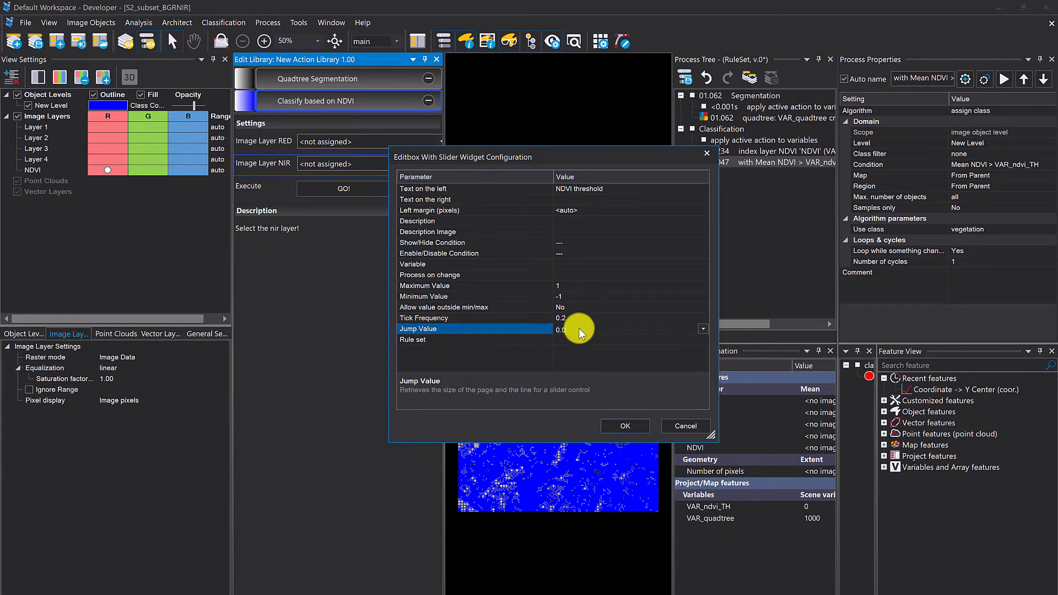
{"action": "type", "text": "0.05"}
{"action": "left_click", "coordinate": [527, 375]}
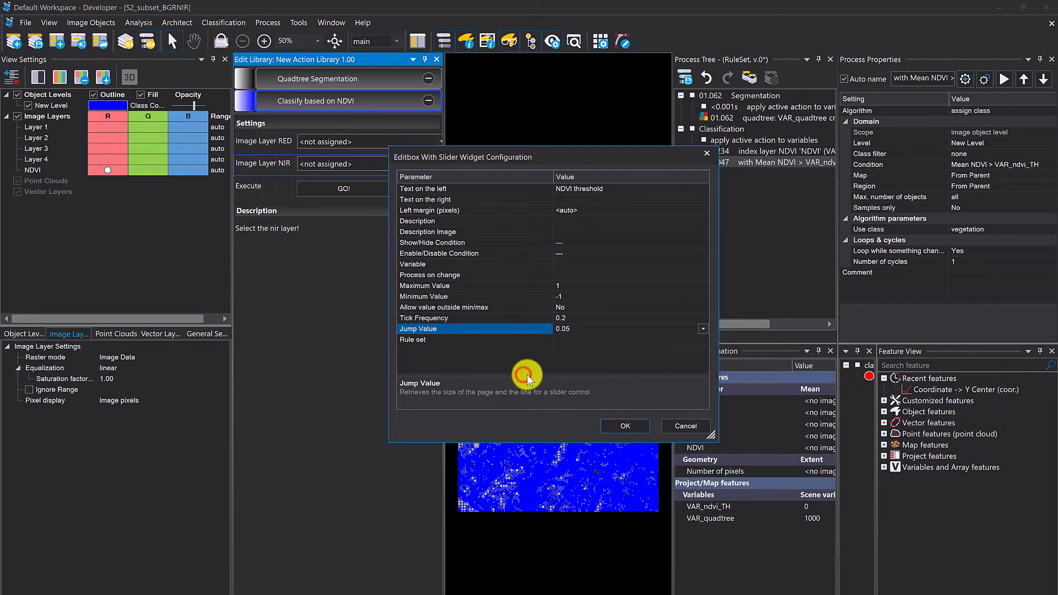
Link the NDVI threshold slider to the variable VAR_ndvi_TH and confirm the widget configuration
{"action": "left_click", "coordinate": [703, 264]}
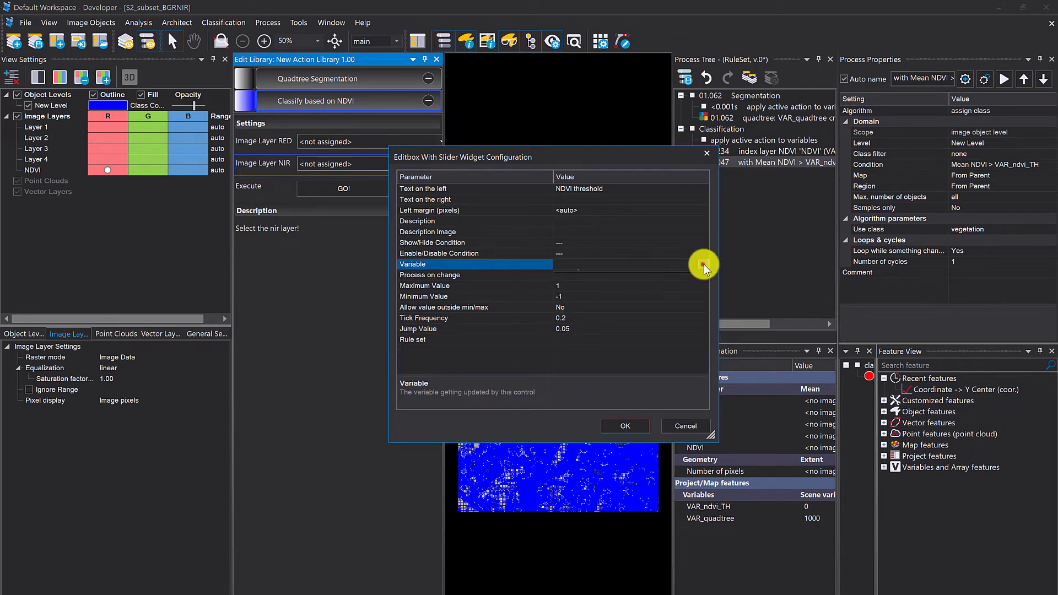
{"action": "left_click", "coordinate": [703, 264]}
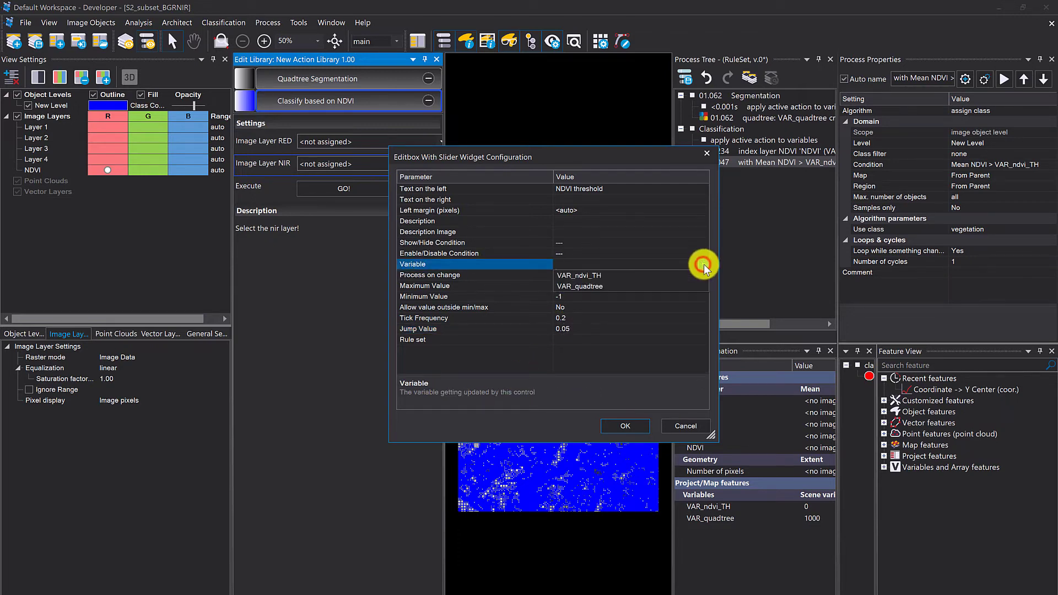
{"action": "left_click", "coordinate": [608, 275]}
{"action": "left_click", "coordinate": [579, 391]}
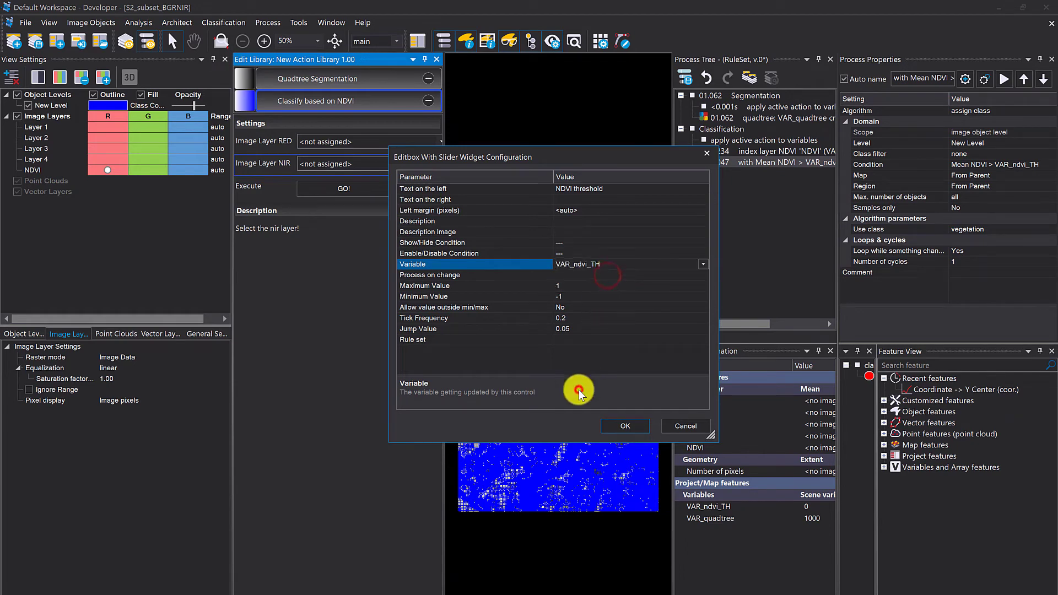
{"action": "left_click", "coordinate": [624, 428]}
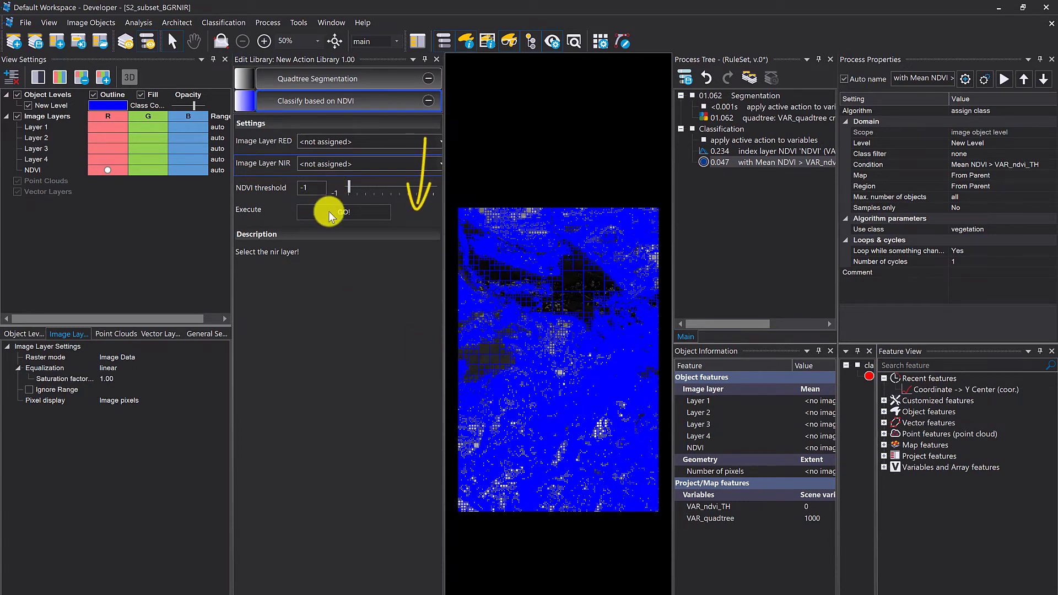
Leave the action library's editing mode and save both the rule set and the action library
{"action": "left_click", "coordinate": [177, 22]}
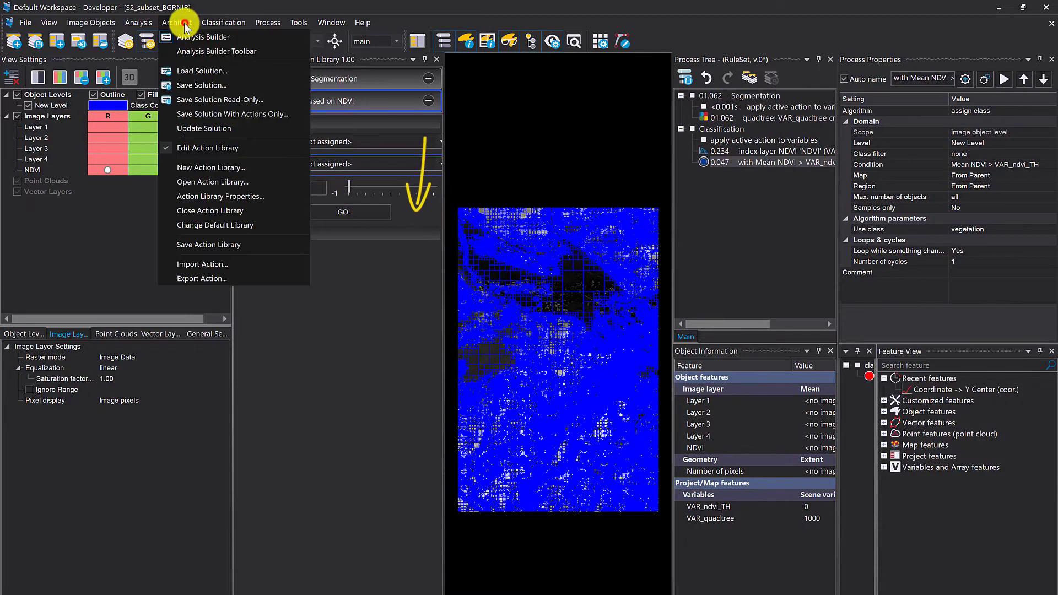
{"action": "left_click", "coordinate": [213, 148]}
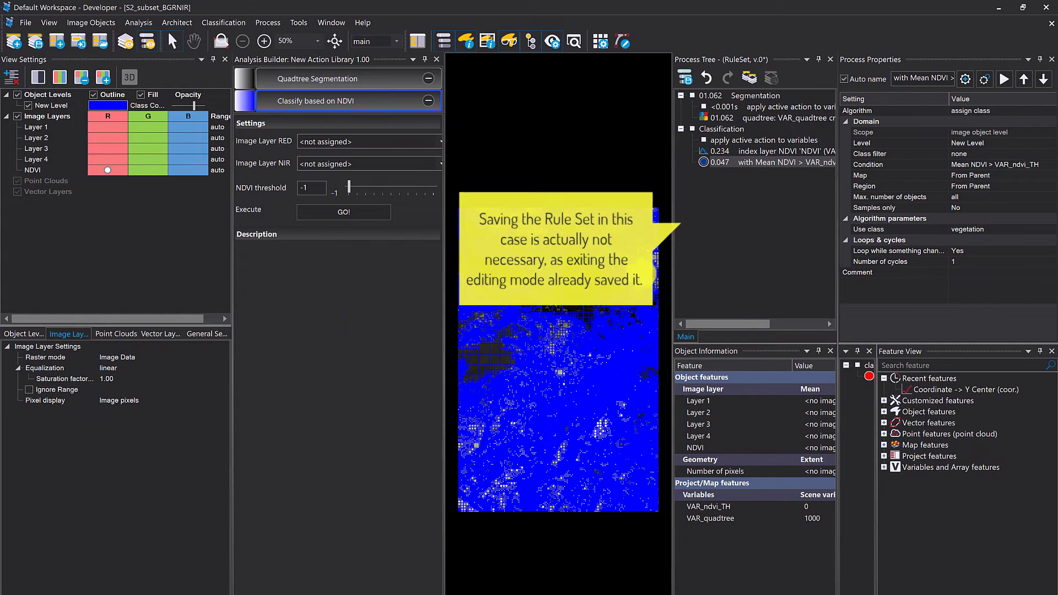
{"action": "right_click", "coordinate": [738, 201]}
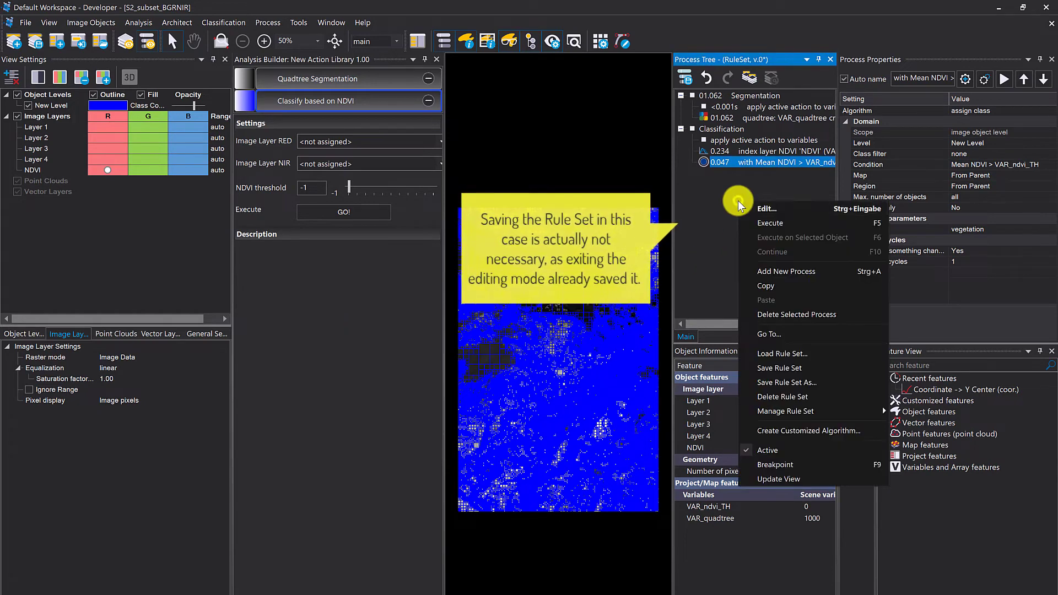
{"action": "left_click", "coordinate": [783, 368]}
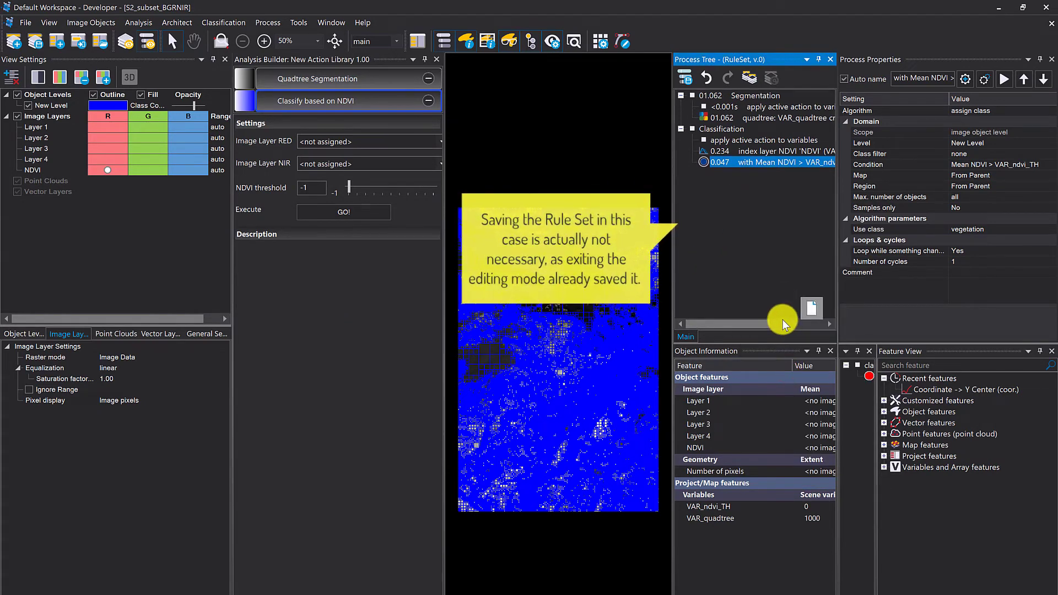
{"action": "left_click", "coordinate": [173, 23]}
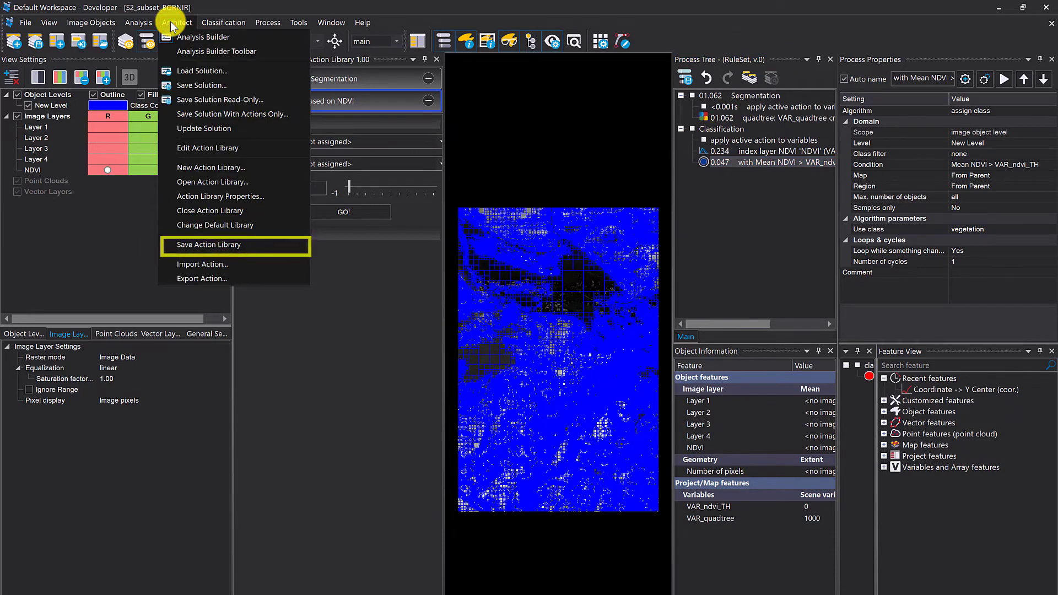
{"action": "left_click", "coordinate": [211, 248]}
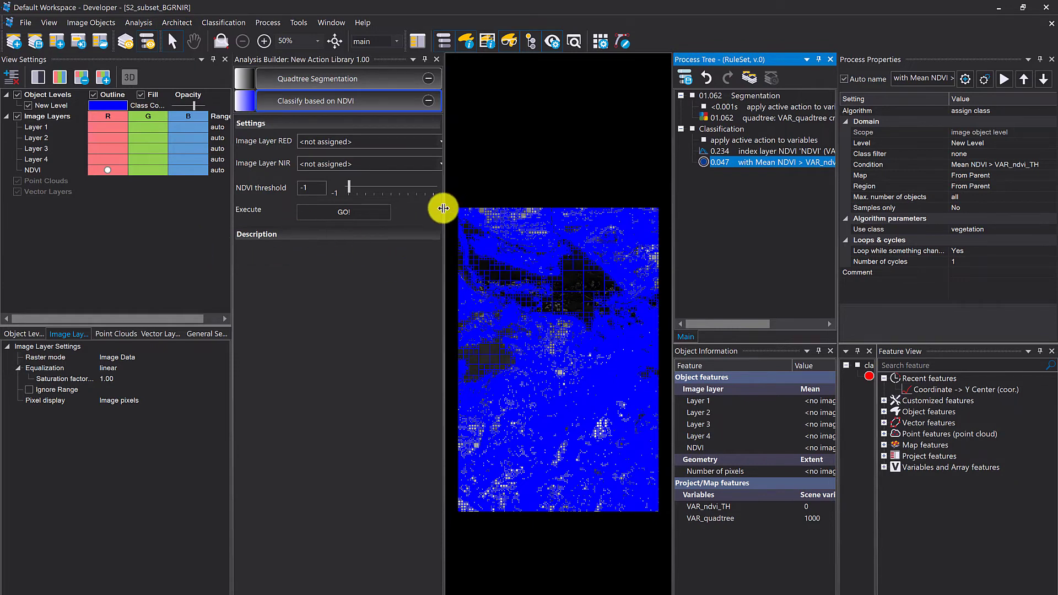
Widen the Analysis Builder pane and assign Layer 3 as the red and Layer 4 as the NIR image layer
{"action": "left_click_drag", "start_coordinate": [444, 207], "coordinate": [462, 207]}
{"action": "left_click", "coordinate": [379, 142]}
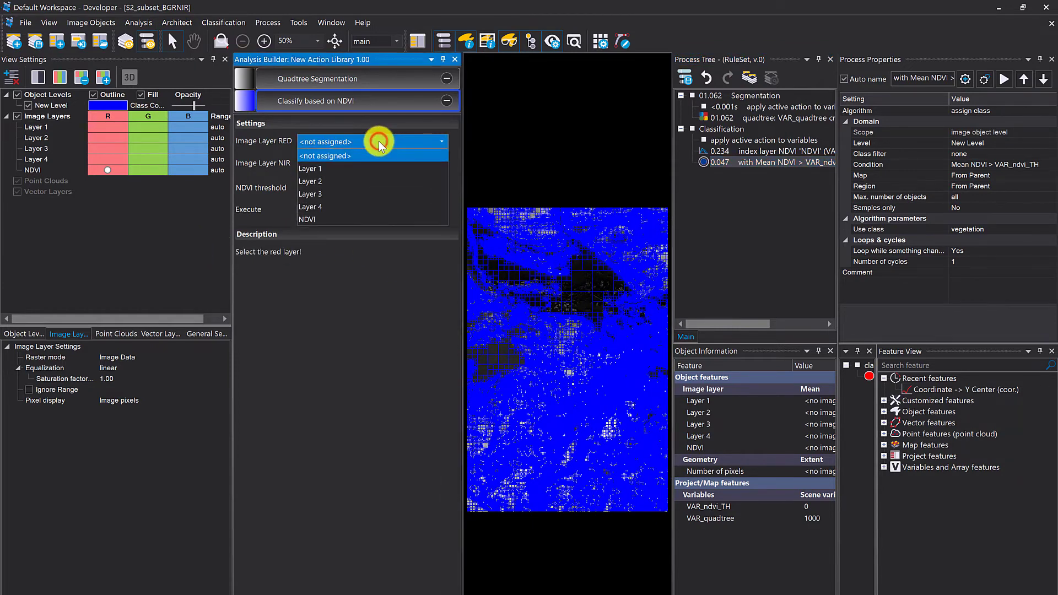
{"action": "left_click", "coordinate": [341, 193]}
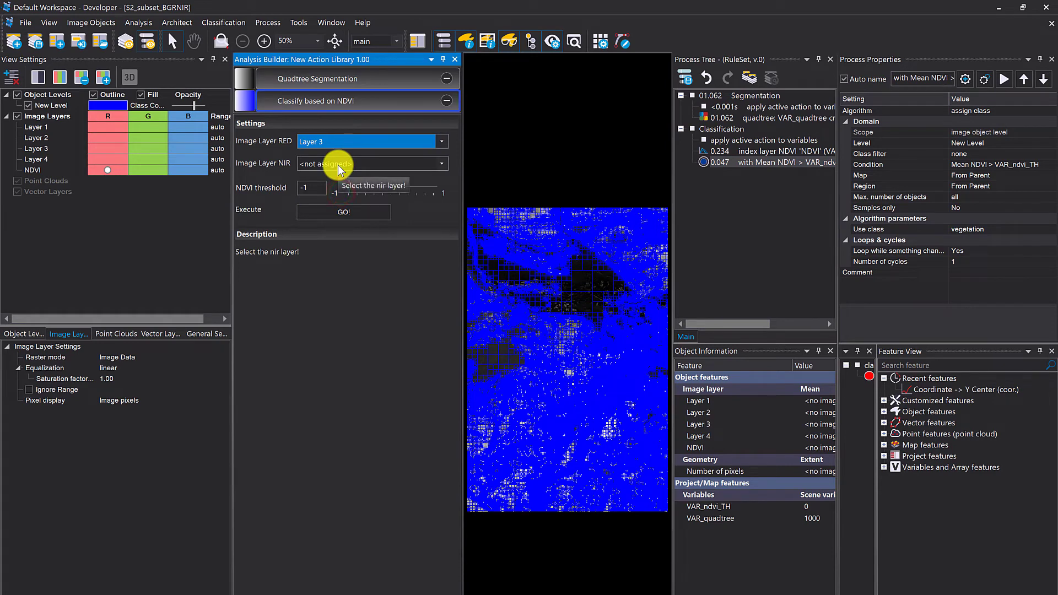
{"action": "left_click", "coordinate": [339, 165]}
{"action": "left_click", "coordinate": [325, 231]}
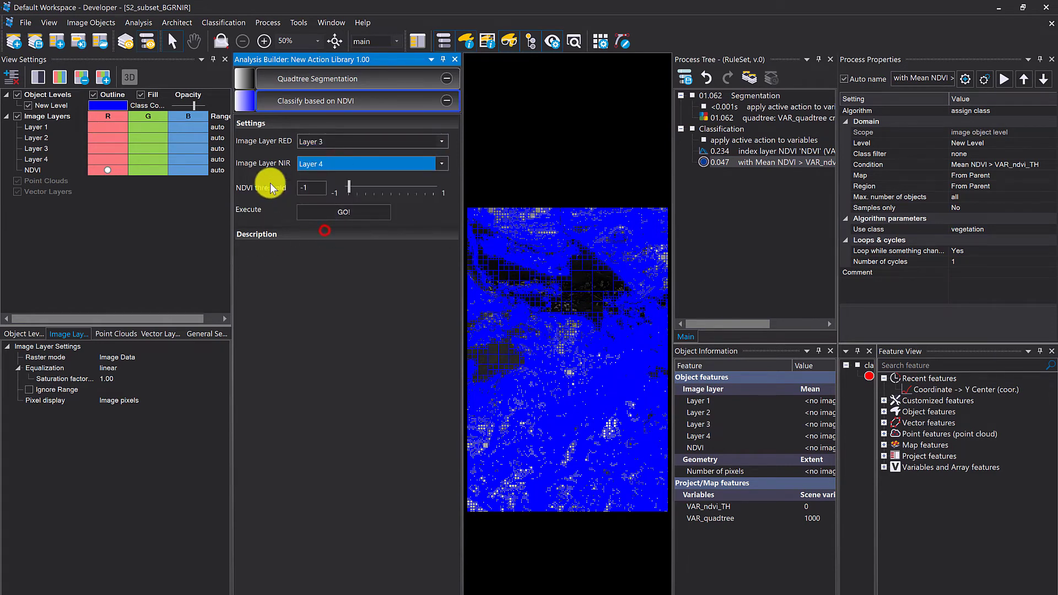
Delete the existing NDVI image layer from the project
{"action": "left_click", "coordinate": [41, 171]}
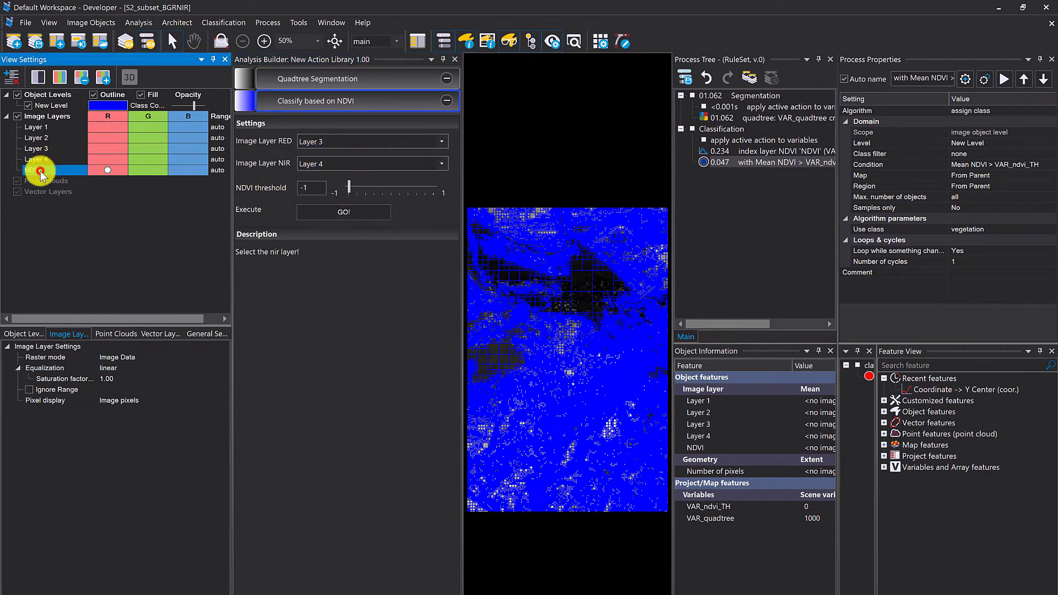
{"action": "key", "text": "Delete"}
{"action": "left_click", "coordinate": [503, 376]}
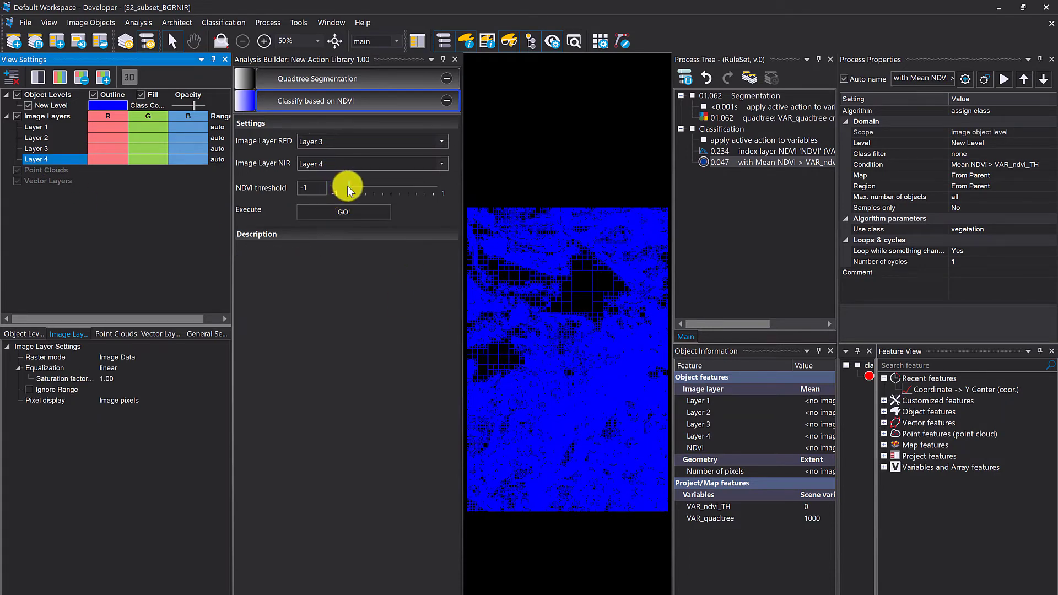
Try to execute the NDVI classification action with a threshold of 0.4 and again with 0.15
{"action": "left_click_drag", "start_coordinate": [348, 188], "coordinate": [378, 192]}
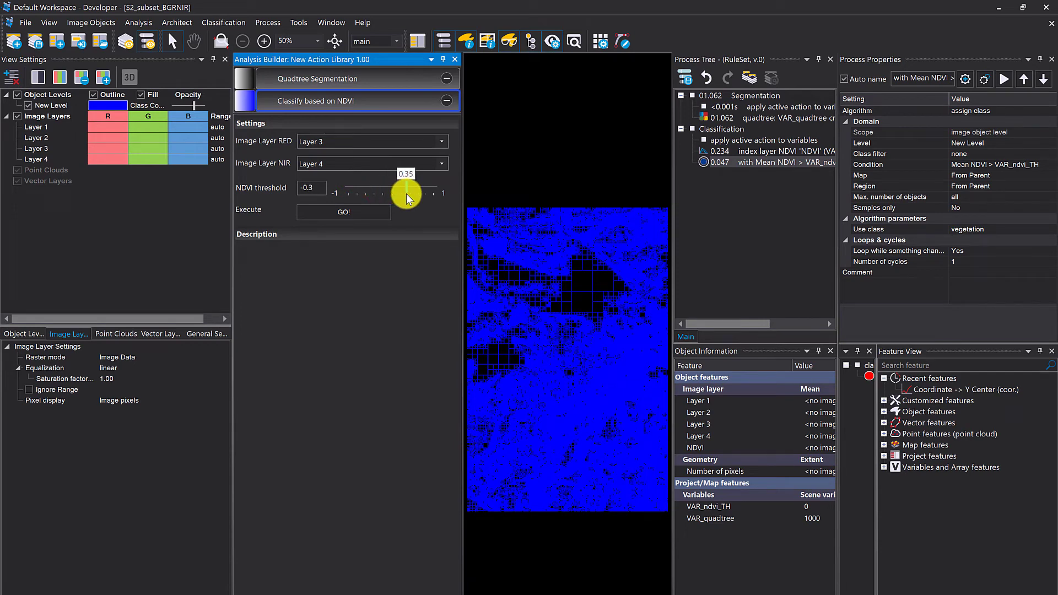
{"action": "left_click_drag", "start_coordinate": [409, 193], "coordinate": [409, 193]}
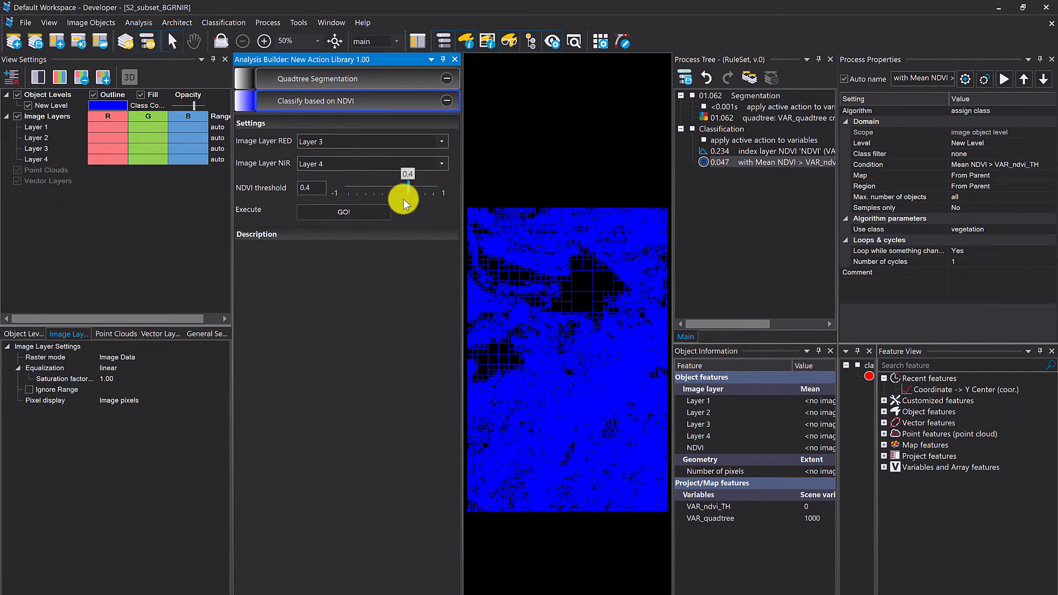
{"action": "left_click", "coordinate": [345, 211]}
{"action": "left_click_drag", "start_coordinate": [409, 187], "coordinate": [398, 188]}
{"action": "left_click", "coordinate": [361, 212]}
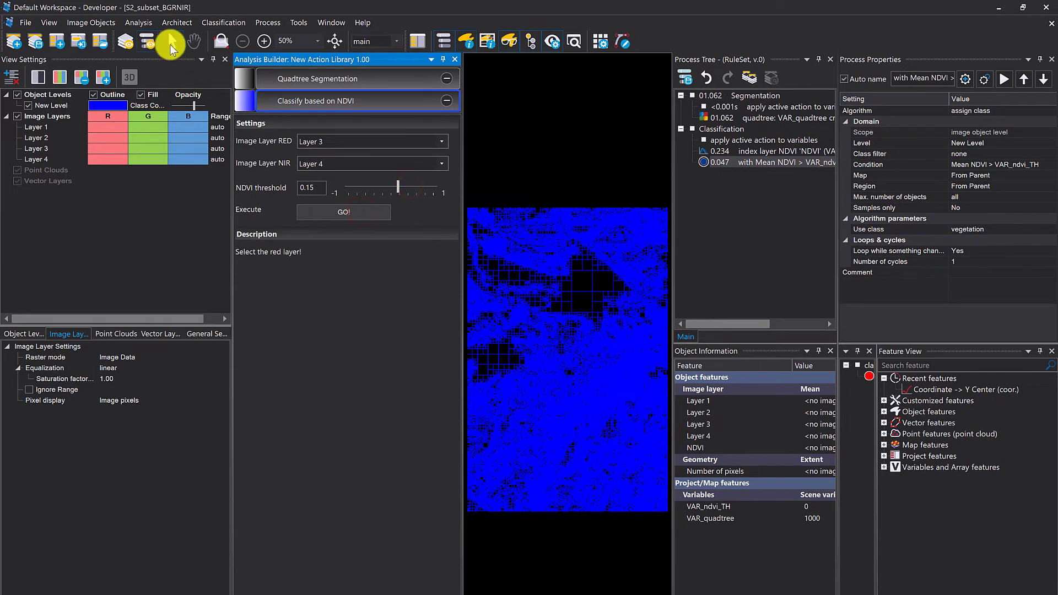
Reopen the library for editing, set the Execute button's process on press to Classification, and leave editing mode
{"action": "left_click", "coordinate": [175, 22]}
{"action": "left_click", "coordinate": [210, 147]}
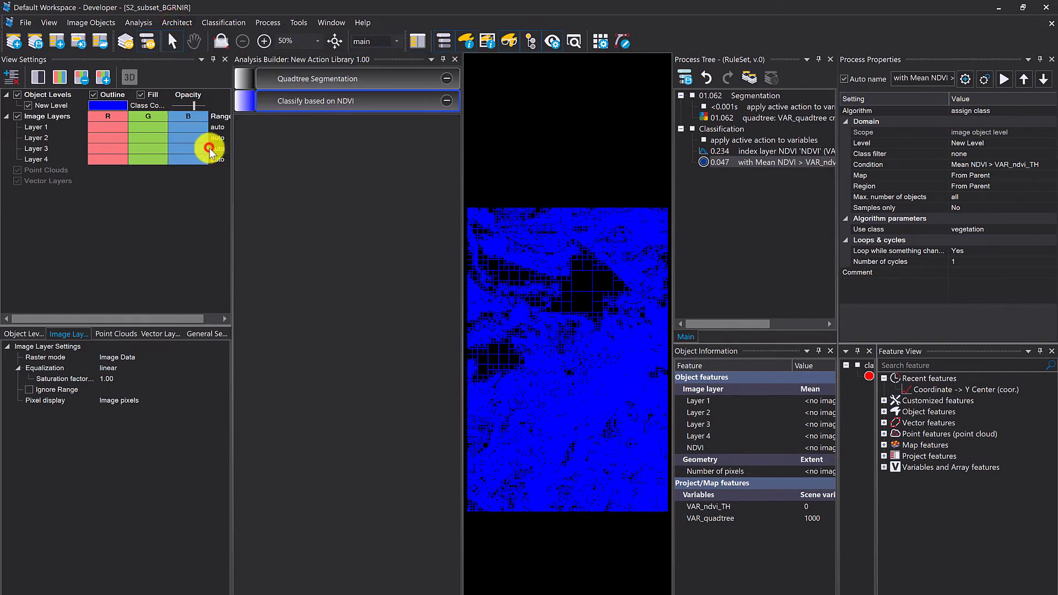
{"action": "left_click", "coordinate": [261, 212]}
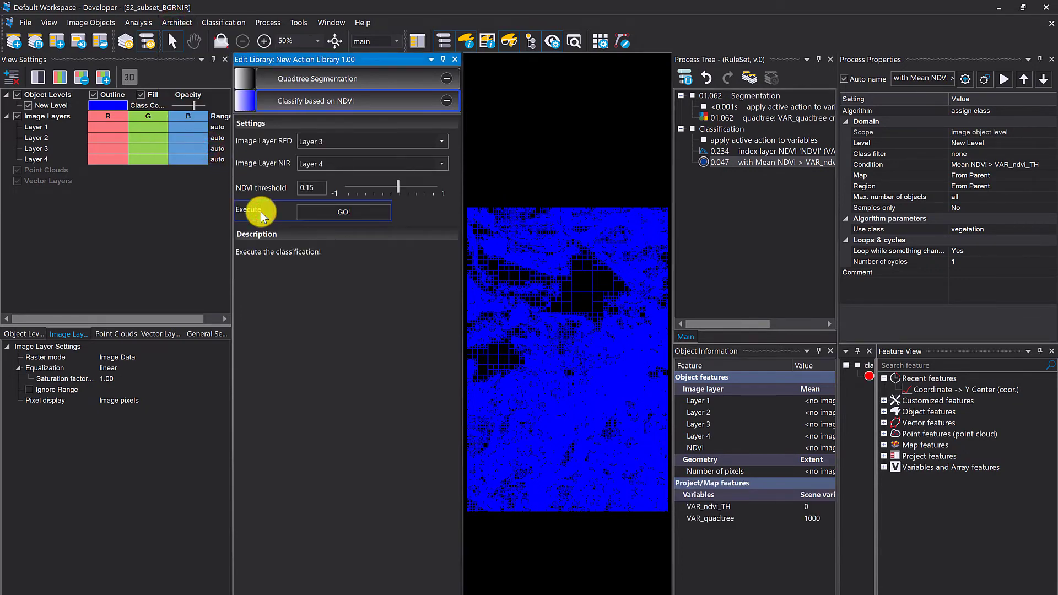
{"action": "right_click", "coordinate": [260, 212]}
{"action": "left_click", "coordinate": [278, 217]}
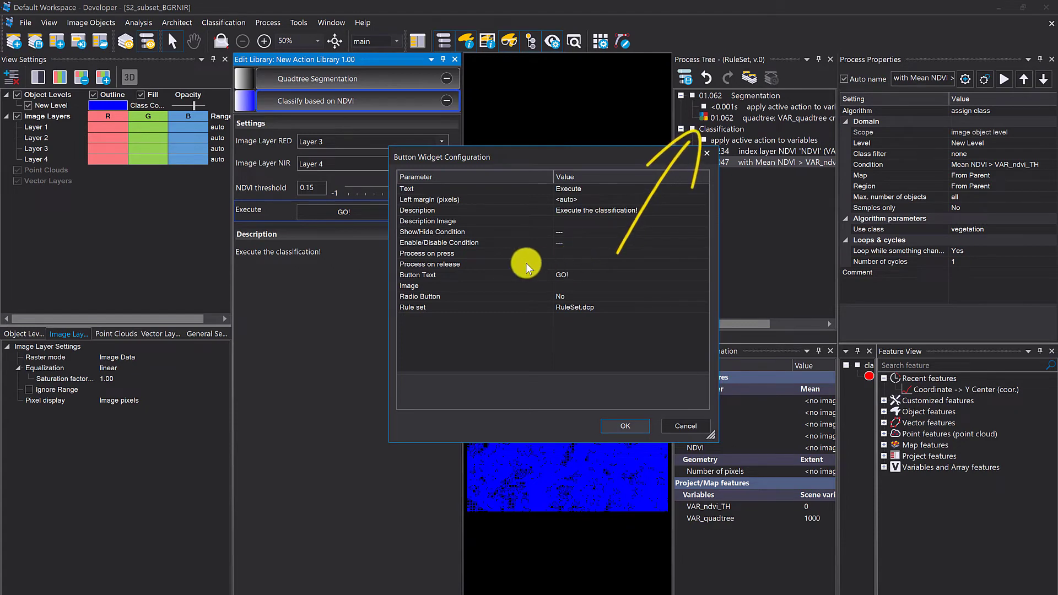
{"action": "left_click", "coordinate": [589, 254]}
{"action": "type", "text": "Clas"}
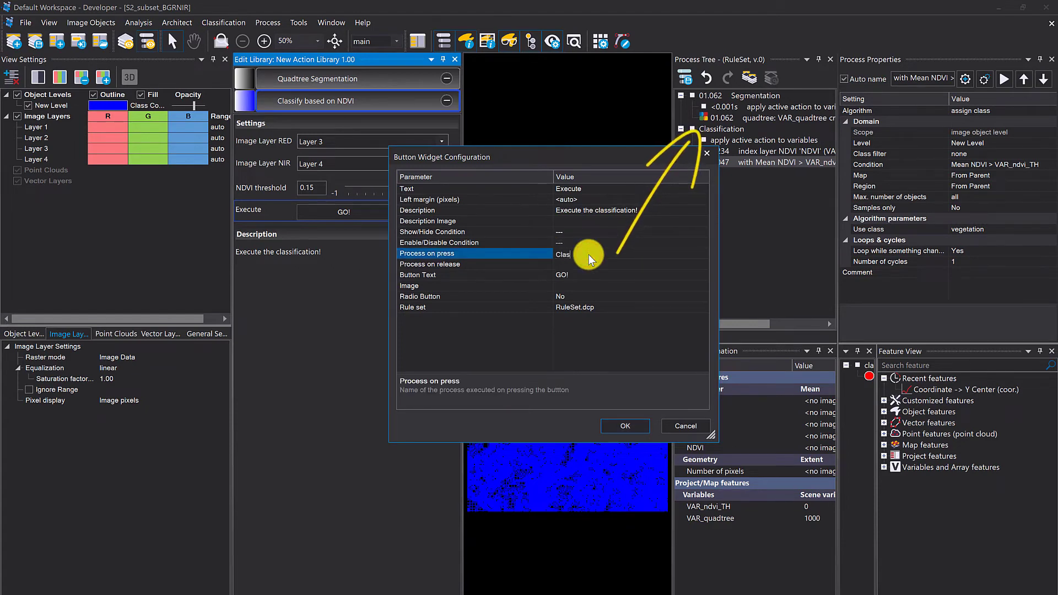
{"action": "type", "text": "sification"}
{"action": "left_click", "coordinate": [624, 423]}
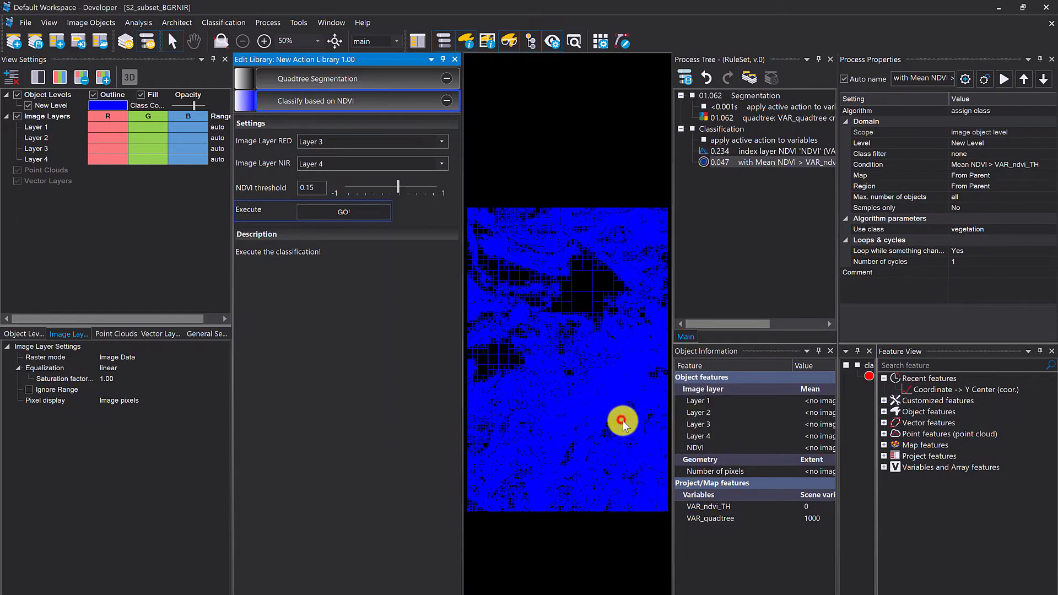
{"action": "left_click", "coordinate": [178, 23]}
{"action": "left_click", "coordinate": [213, 144]}
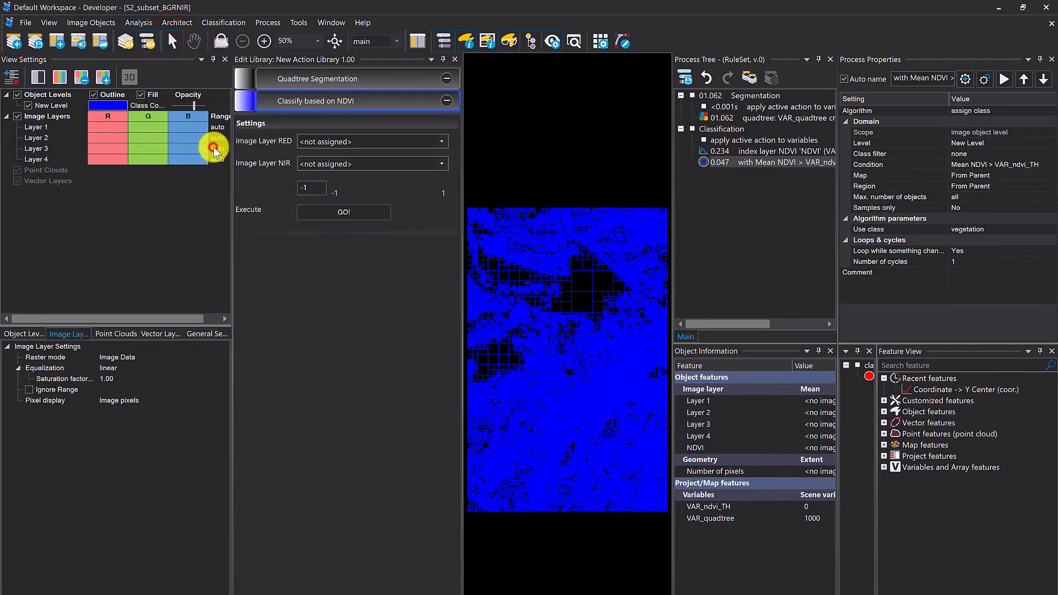
Execute the NDVI classification with a threshold of 0.15, hide the object outlines and display Layers 1, 2 and 3 as RGB
{"action": "left_click", "coordinate": [323, 213]}
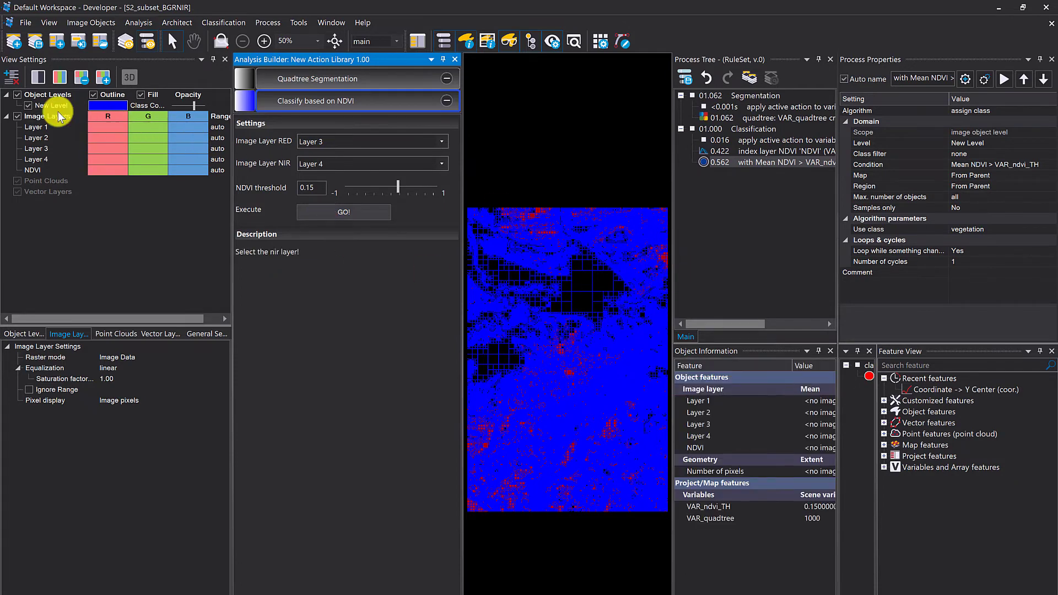
{"action": "left_click", "coordinate": [92, 96]}
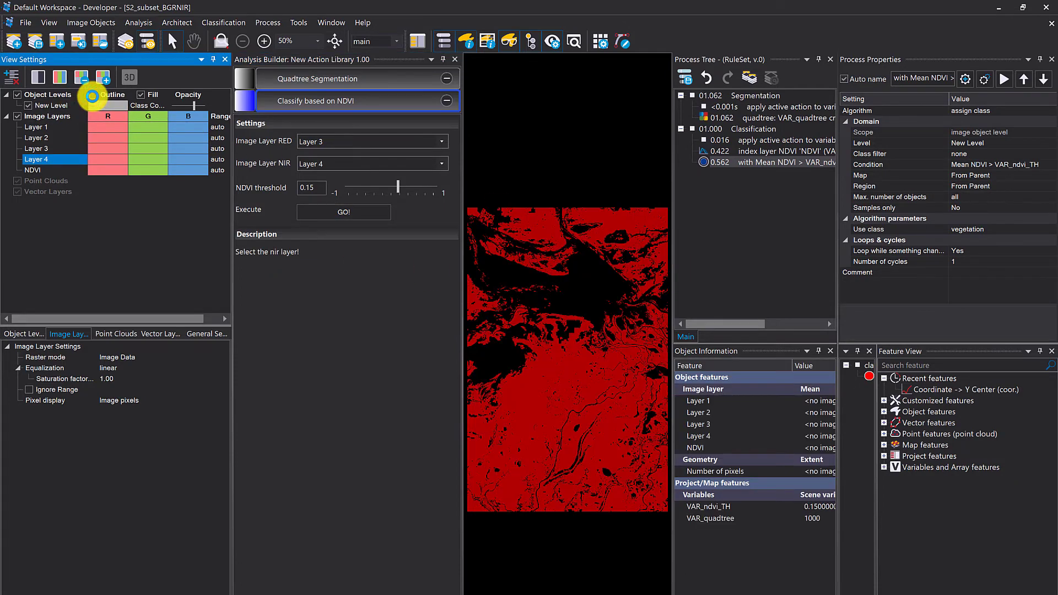
{"action": "left_click", "coordinate": [63, 79]}
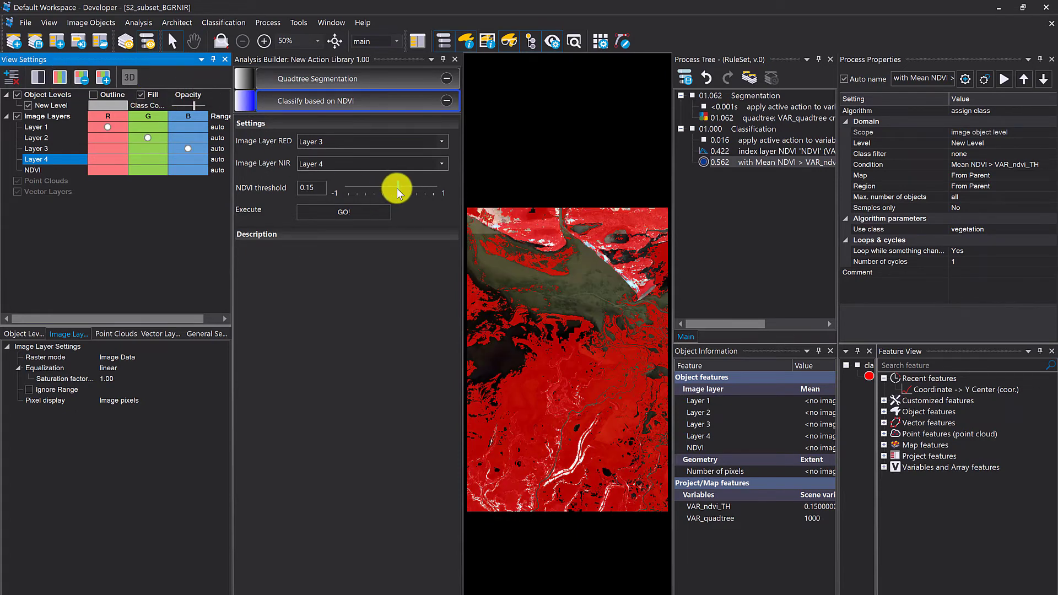
Rerun the NDVI classification with thresholds of -0.5, 0.15 and 0.3 in turn
{"action": "left_click_drag", "start_coordinate": [398, 187], "coordinate": [369, 190]}
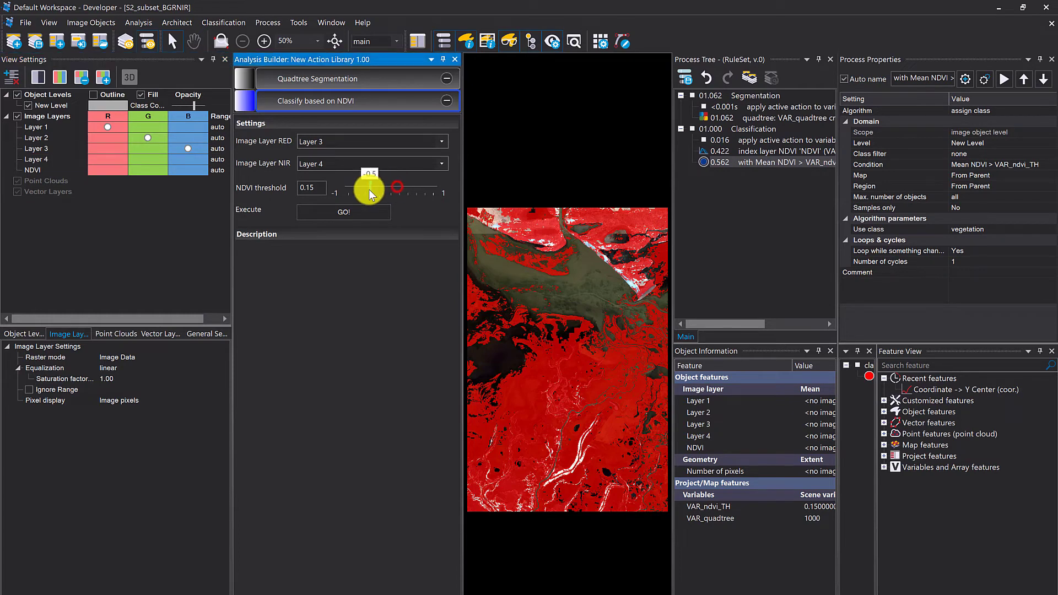
{"action": "left_click", "coordinate": [365, 212]}
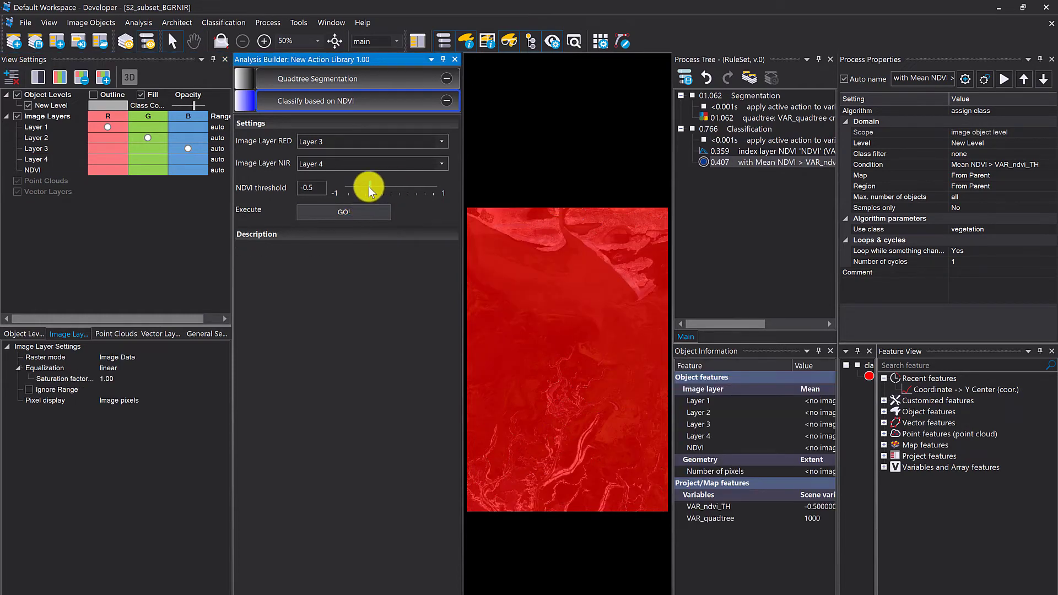
{"action": "left_click_drag", "start_coordinate": [369, 186], "coordinate": [397, 188]}
{"action": "left_click", "coordinate": [377, 210]}
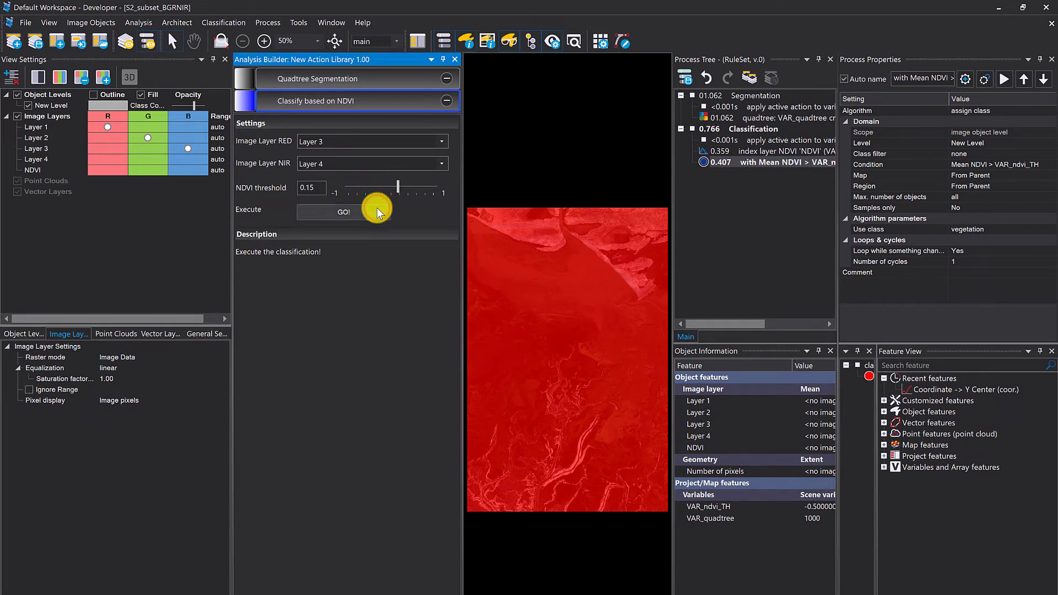
{"action": "left_click_drag", "start_coordinate": [397, 186], "coordinate": [405, 189]}
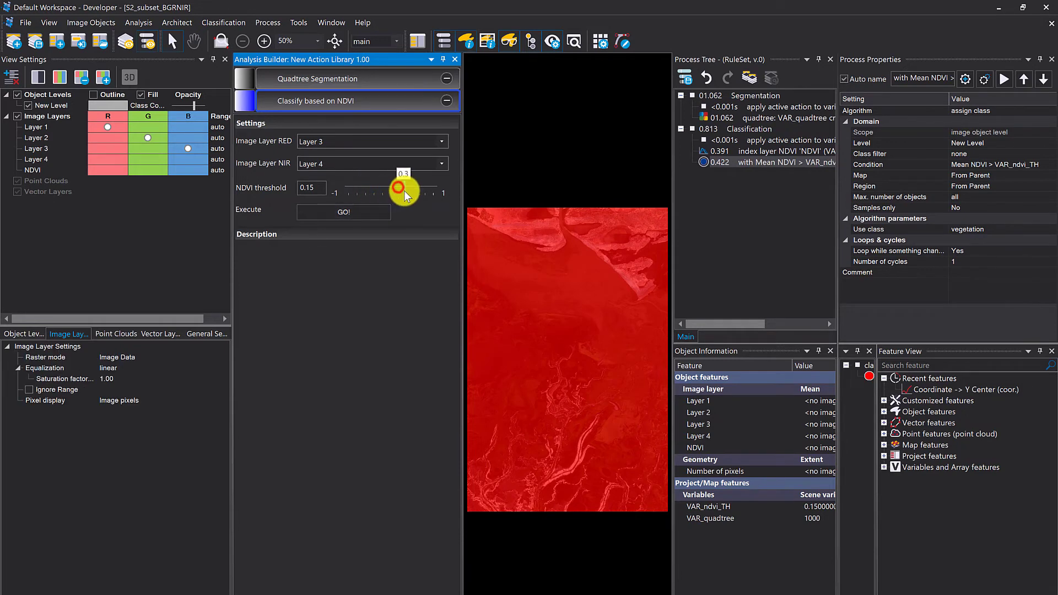
{"action": "left_click", "coordinate": [377, 210]}
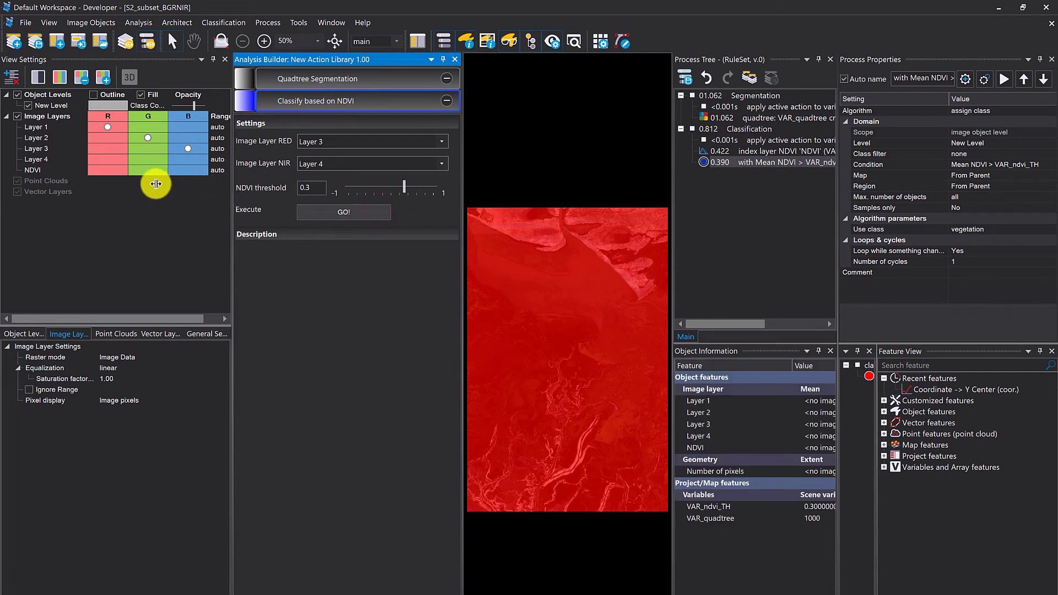
Display NDVI in red, Layer 3 in green and Layer 2 in blue, and toggle the classification fill to compare
{"action": "left_click", "coordinate": [114, 166]}
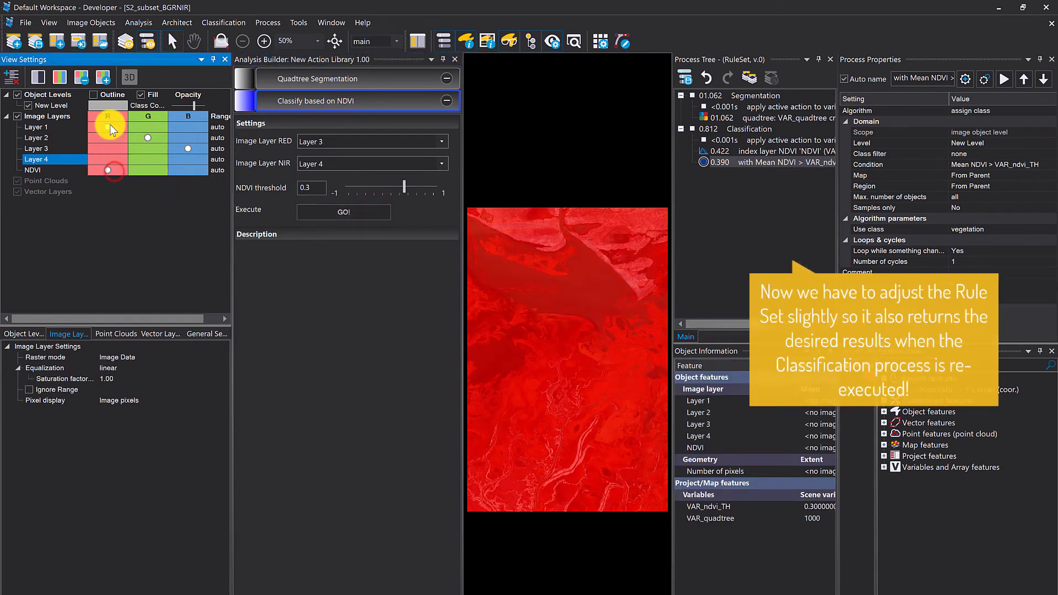
{"action": "left_click", "coordinate": [134, 149]}
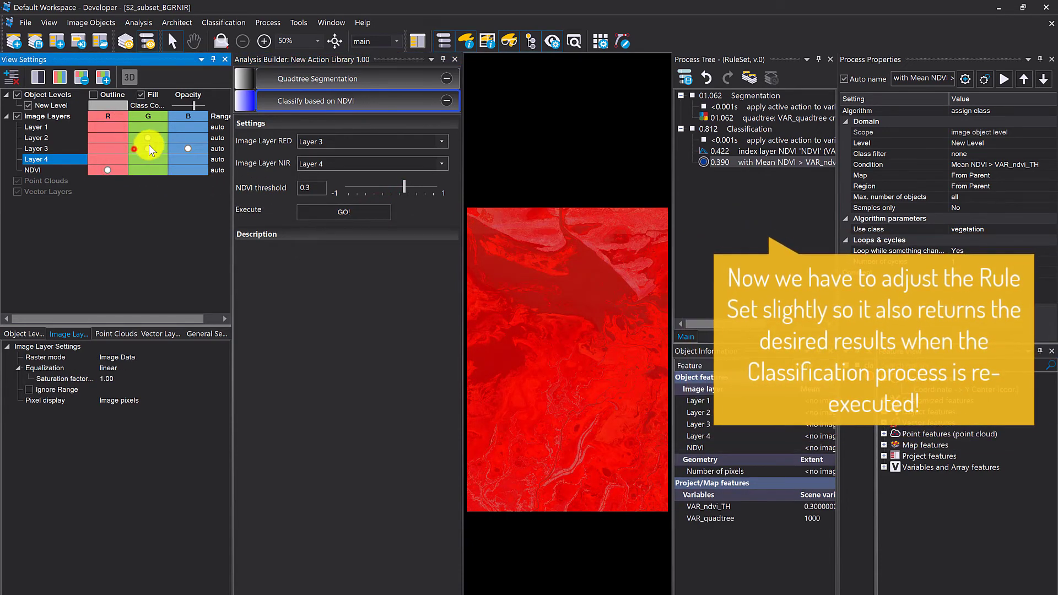
{"action": "left_click", "coordinate": [188, 138]}
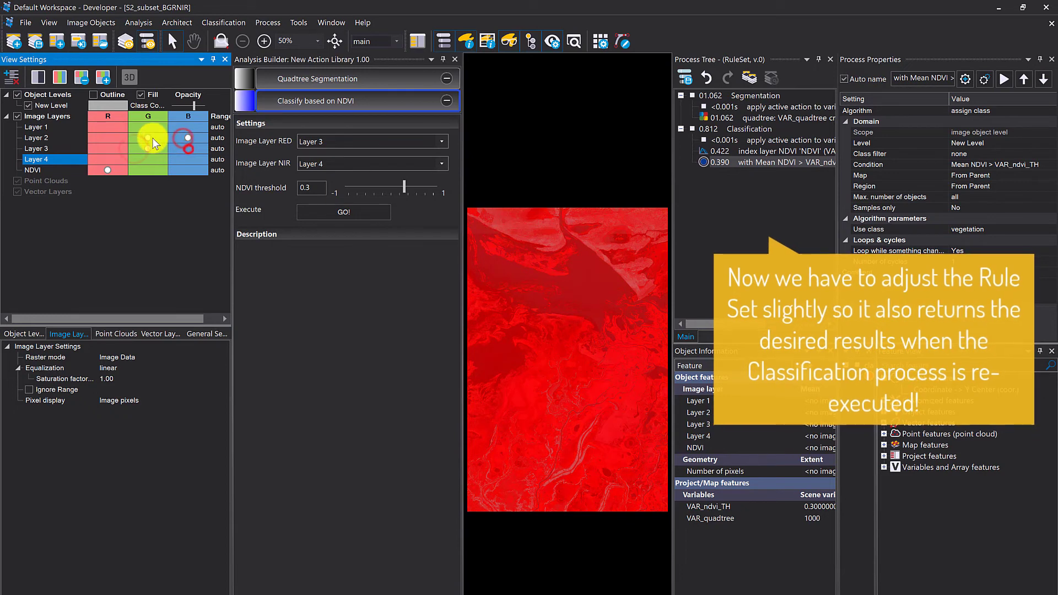
{"action": "left_click", "coordinate": [142, 95]}
{"action": "left_click", "coordinate": [142, 94]}
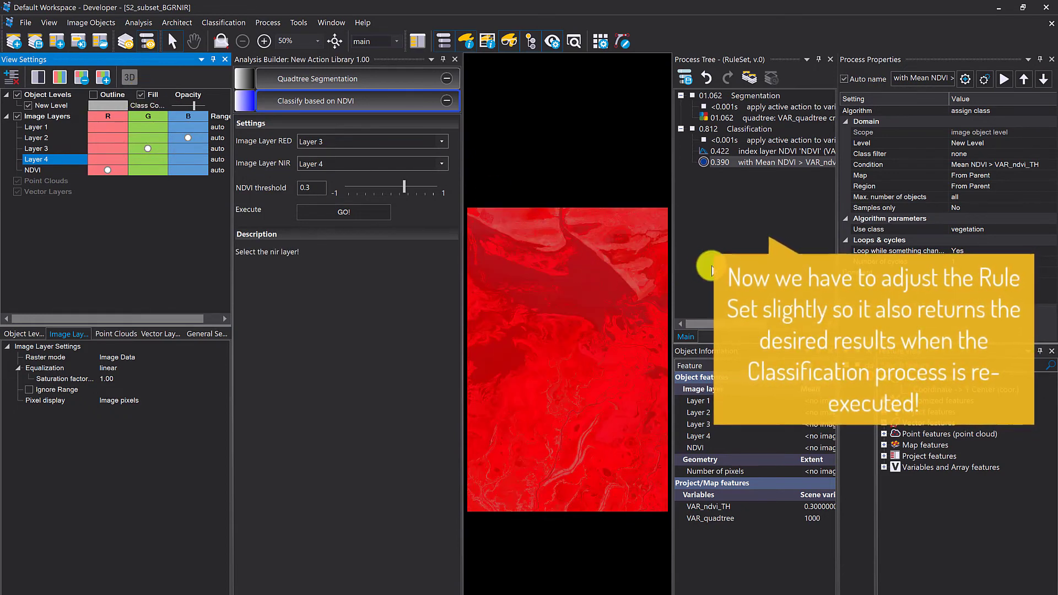
Add a remove classification process on New Level as the first child process of Classification, before the apply active action to variables process
{"action": "left_click", "coordinate": [718, 140]}
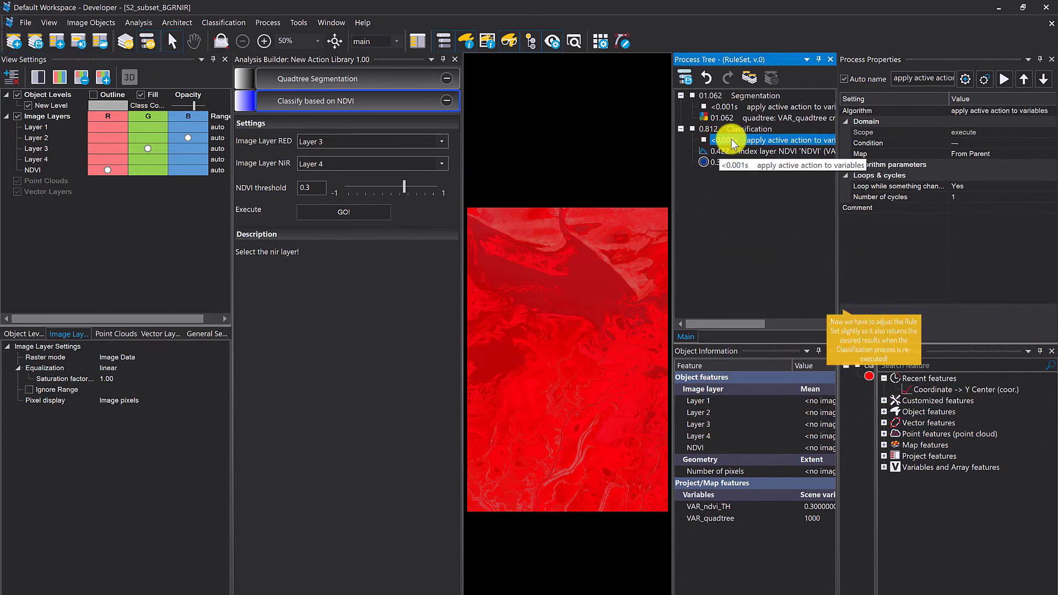
{"action": "key", "text": "ctrl+a"}
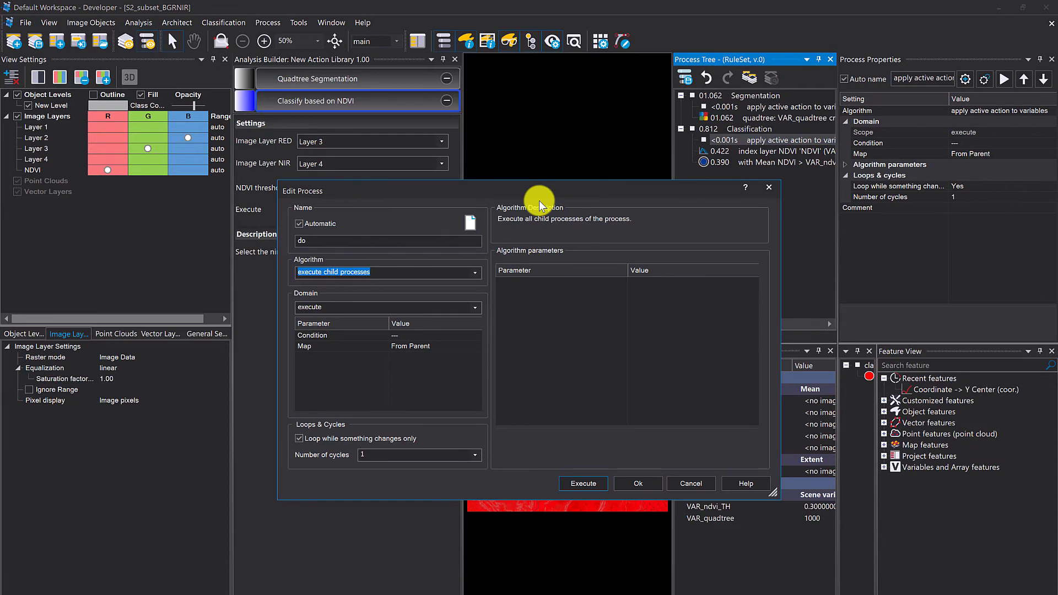
{"action": "type", "text": "remove"}
{"action": "left_click", "coordinate": [338, 286]}
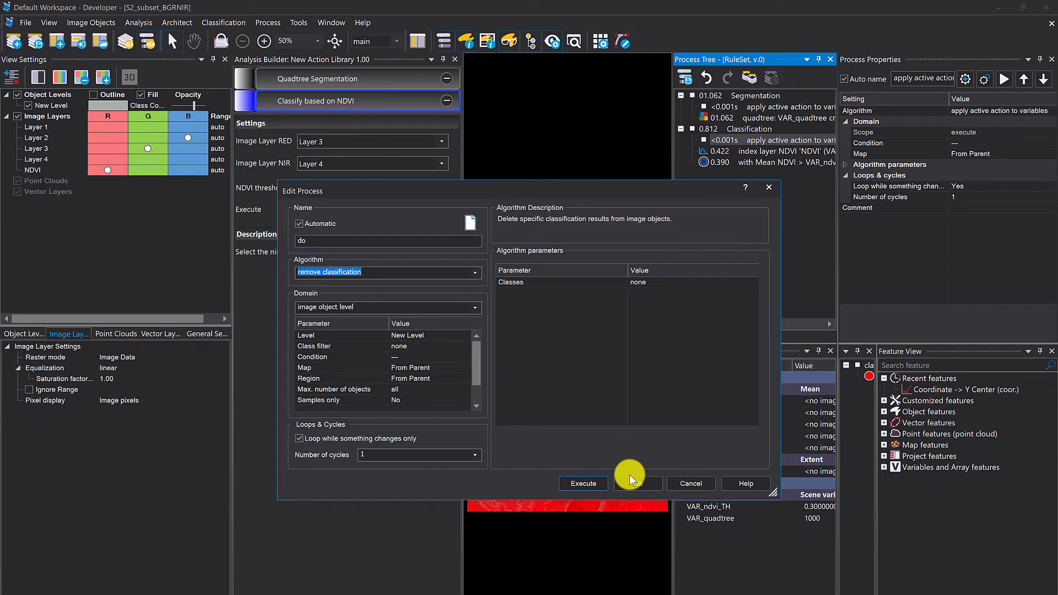
{"action": "left_click", "coordinate": [639, 488]}
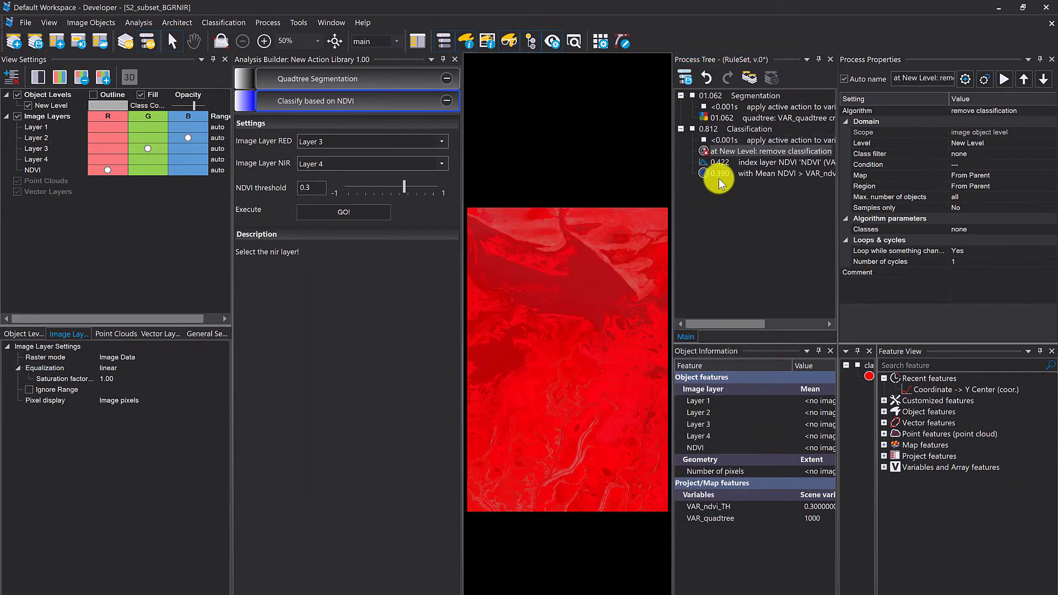
{"action": "left_click_drag", "start_coordinate": [727, 140], "coordinate": [727, 147]}
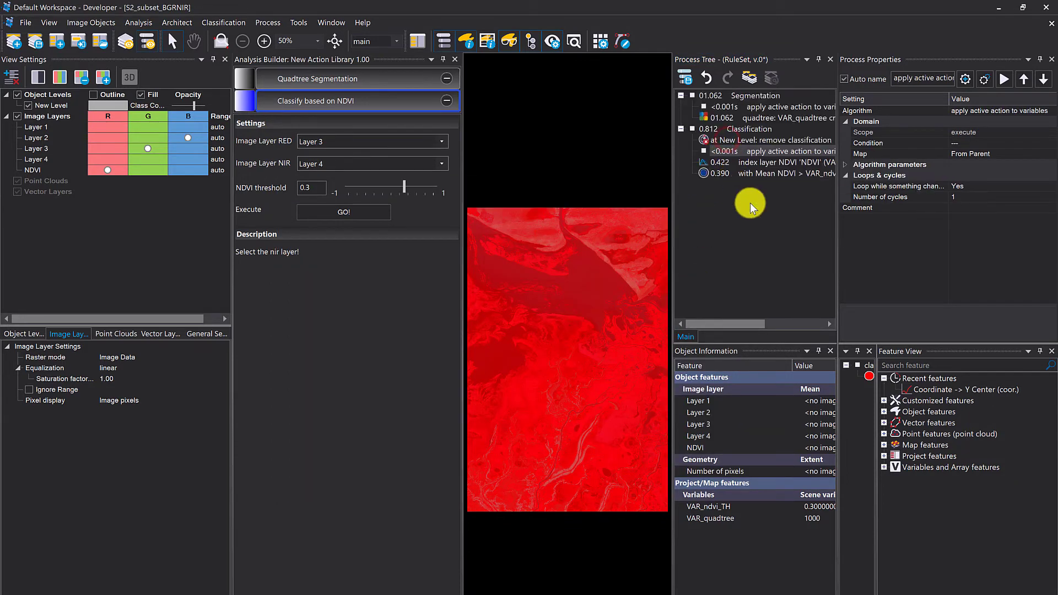
Review the Classification child processes, rerun the NDVI classification at 0.3 and display Layers 1, 2 and 3 as RGB
{"action": "left_click", "coordinate": [721, 141]}
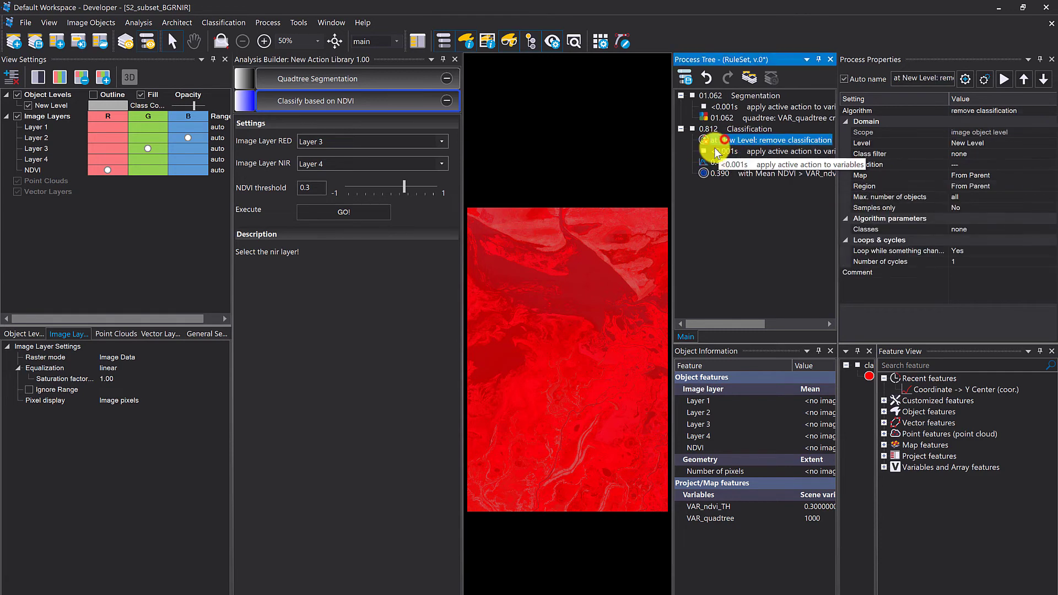
{"action": "left_click", "coordinate": [723, 152]}
{"action": "left_click", "coordinate": [744, 162]}
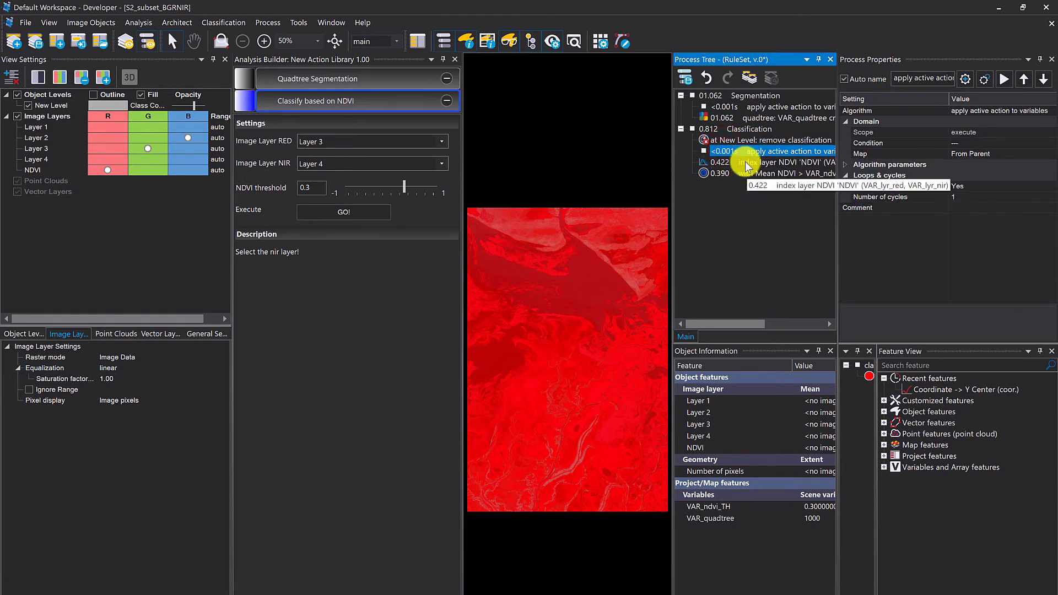
{"action": "left_click", "coordinate": [316, 213]}
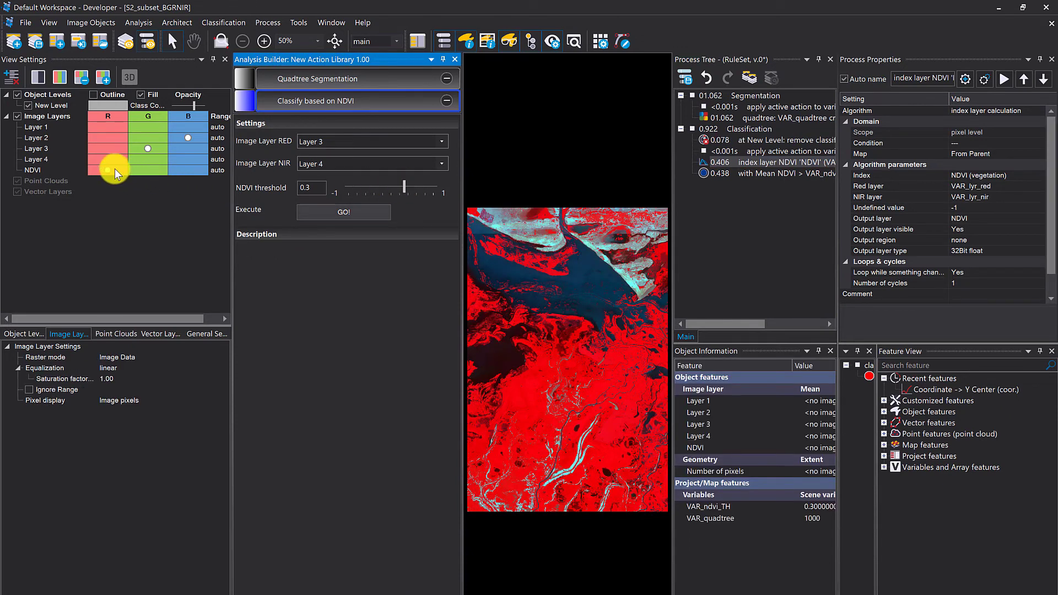
{"action": "left_click", "coordinate": [69, 74]}
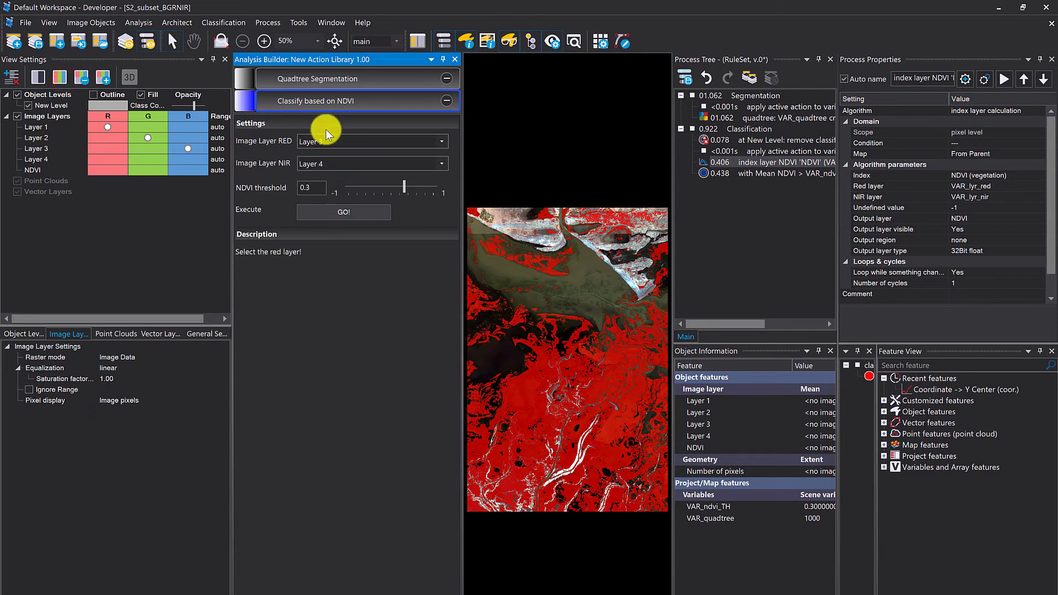
Set the Quadtree Segmentation size to 3200 and show the object outlines
{"action": "left_click", "coordinate": [319, 83]}
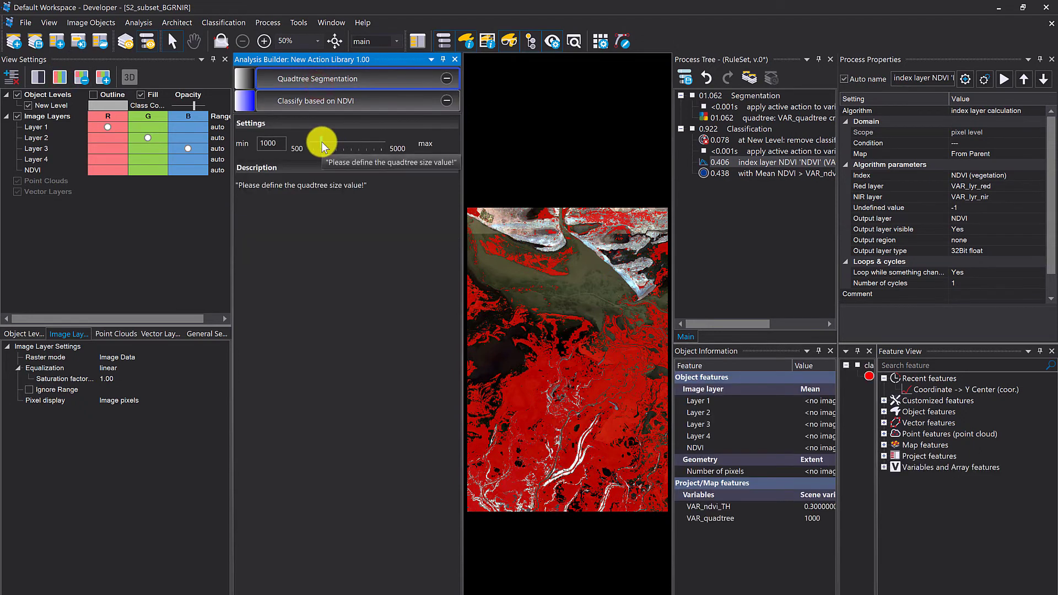
{"action": "left_click_drag", "start_coordinate": [321, 141], "coordinate": [355, 146]}
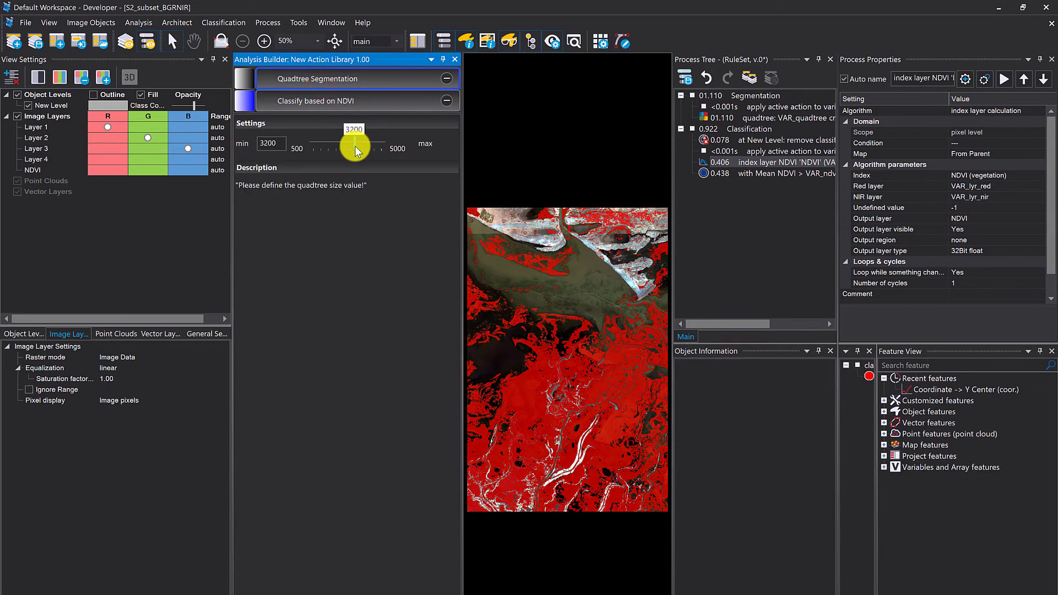
{"action": "left_click", "coordinate": [94, 95]}
Run the NDVI classification with a threshold of 0.55 and again with 0.3, widening the image view before the second run
{"action": "left_click", "coordinate": [285, 102]}
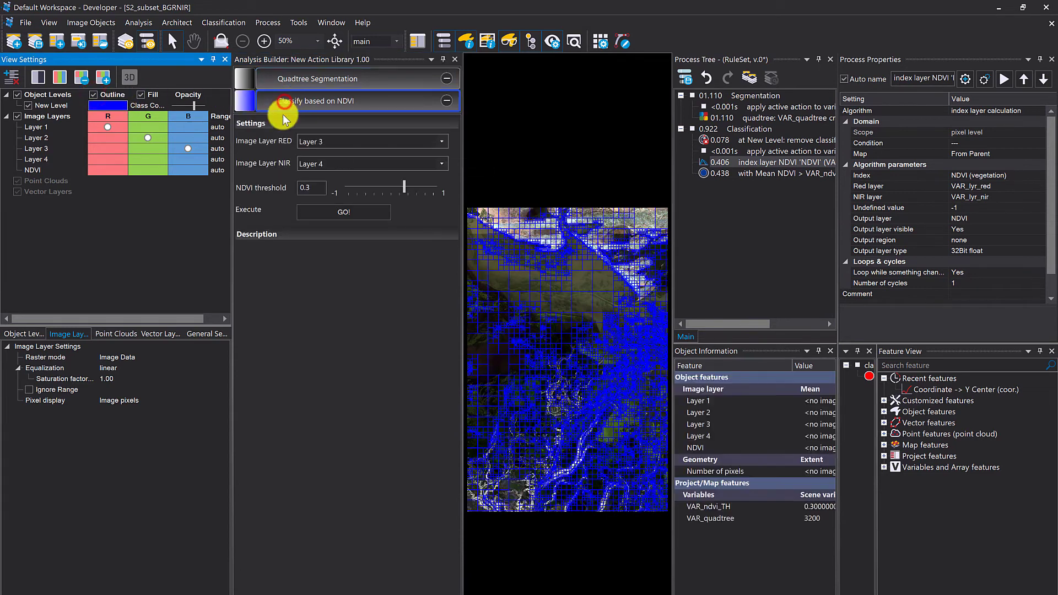
{"action": "left_click_drag", "start_coordinate": [403, 186], "coordinate": [414, 185]}
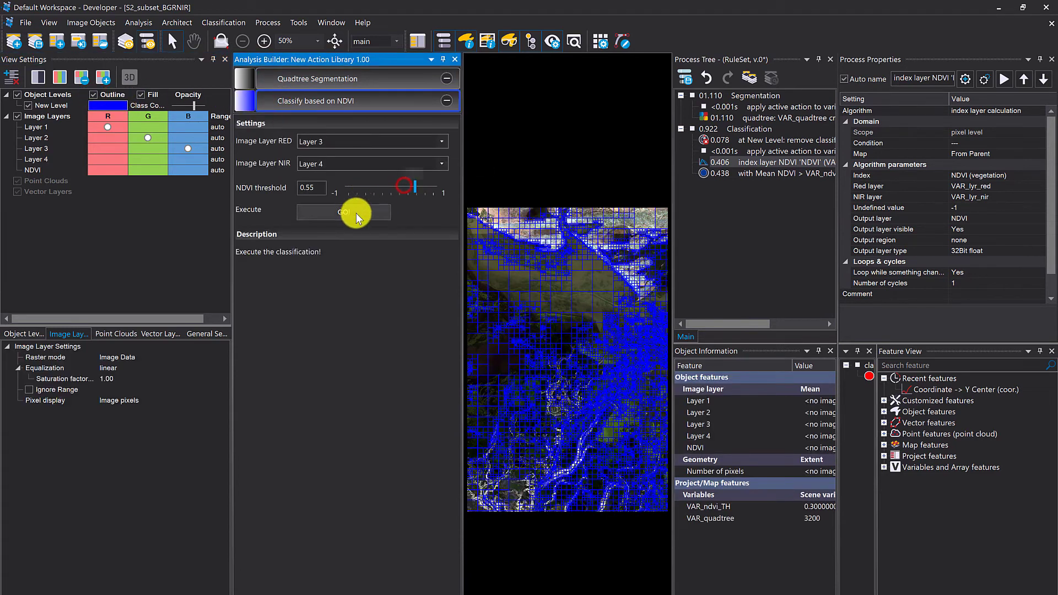
{"action": "left_click", "coordinate": [355, 212]}
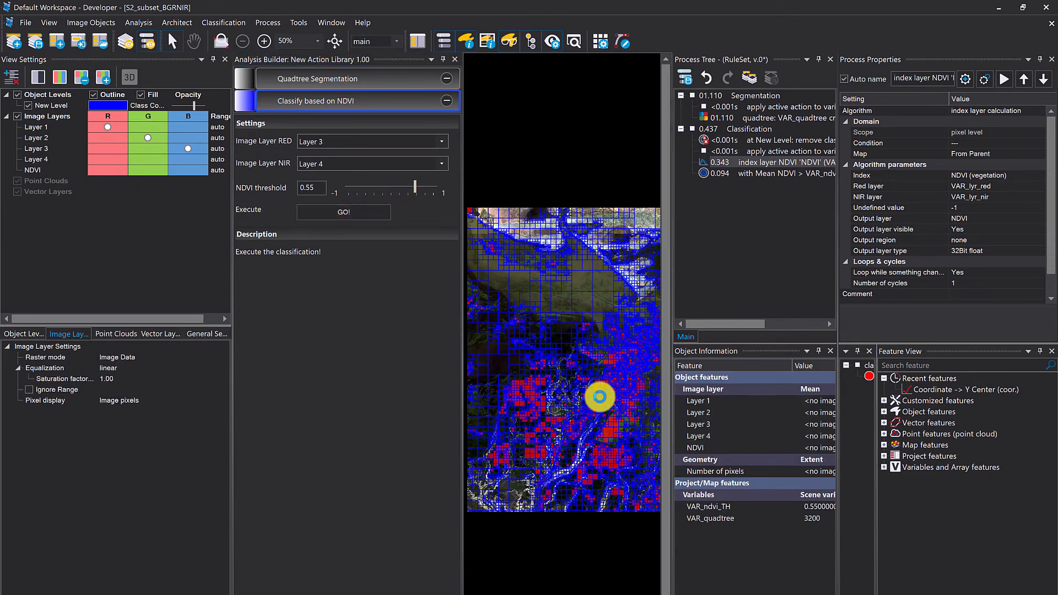
{"action": "scroll", "coordinate": [596, 401], "scroll_direction": "up", "scroll_amount": 3}
{"action": "left_click_drag", "start_coordinate": [414, 187], "coordinate": [404, 188]}
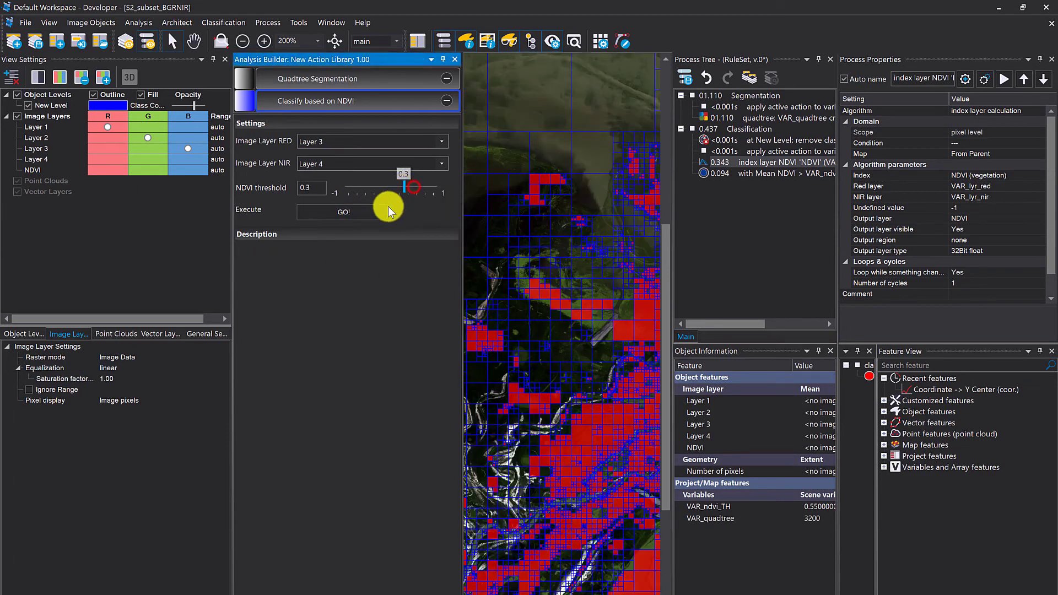
{"action": "left_click_drag", "start_coordinate": [848, 202], "coordinate": [919, 202]}
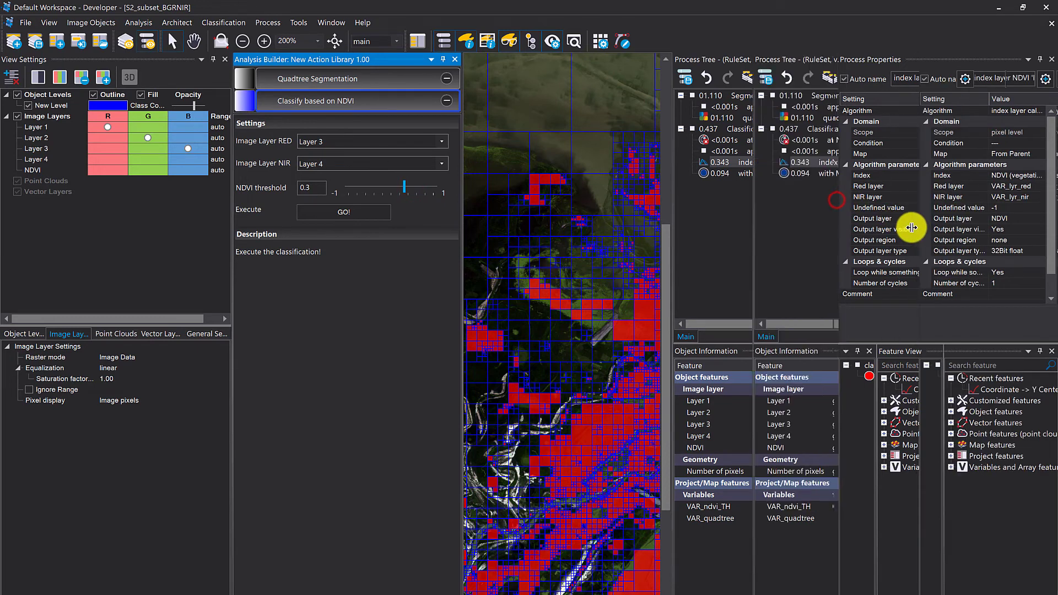
{"action": "left_click", "coordinate": [359, 212]}
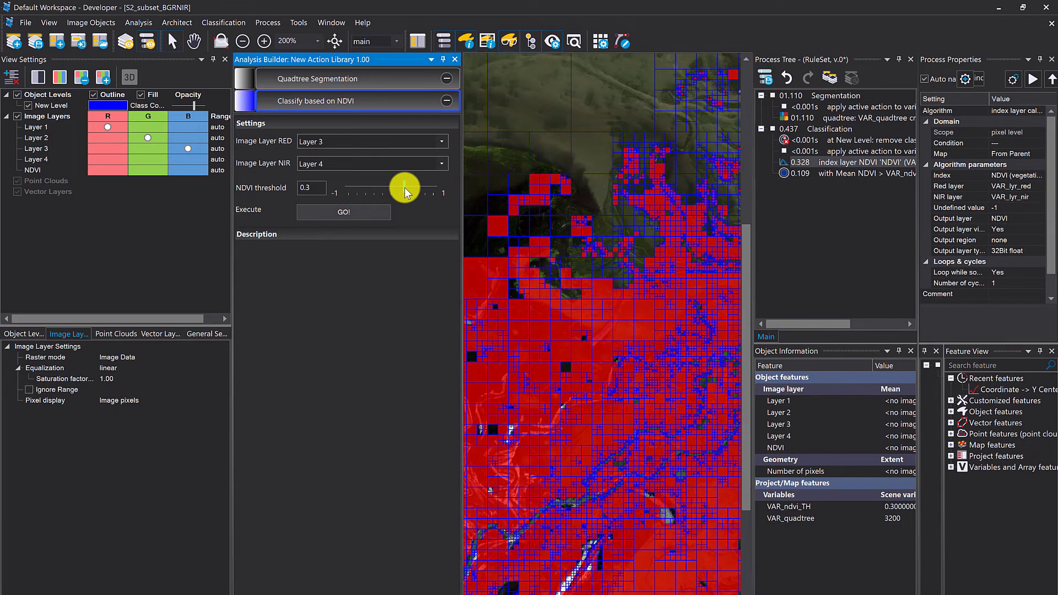
Rerun the NDVI classification with a threshold of -0.55 and again with 0.25
{"action": "left_click_drag", "start_coordinate": [405, 188], "coordinate": [369, 190]}
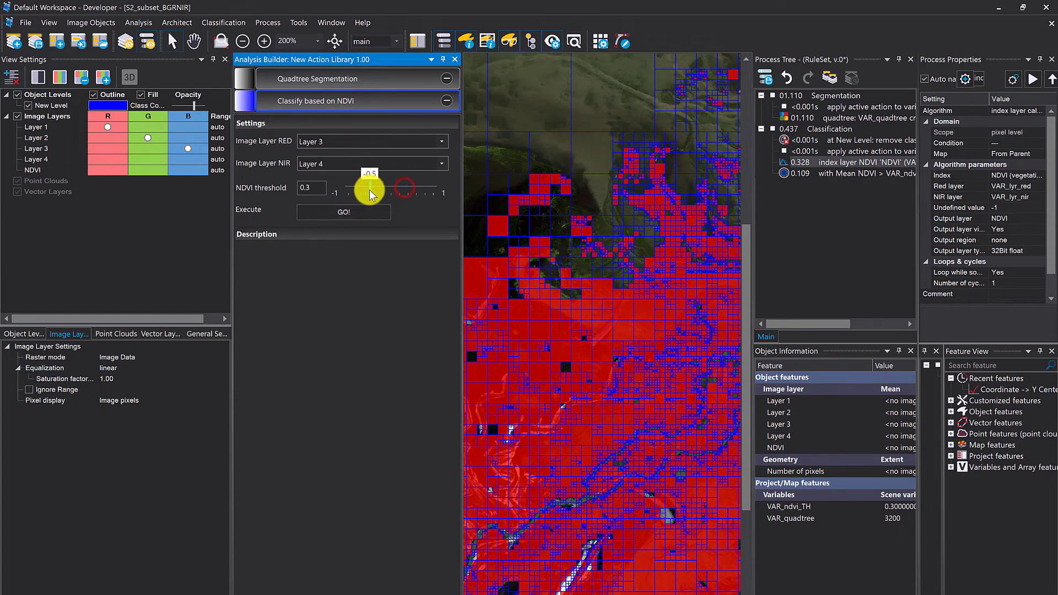
{"action": "left_click", "coordinate": [368, 210]}
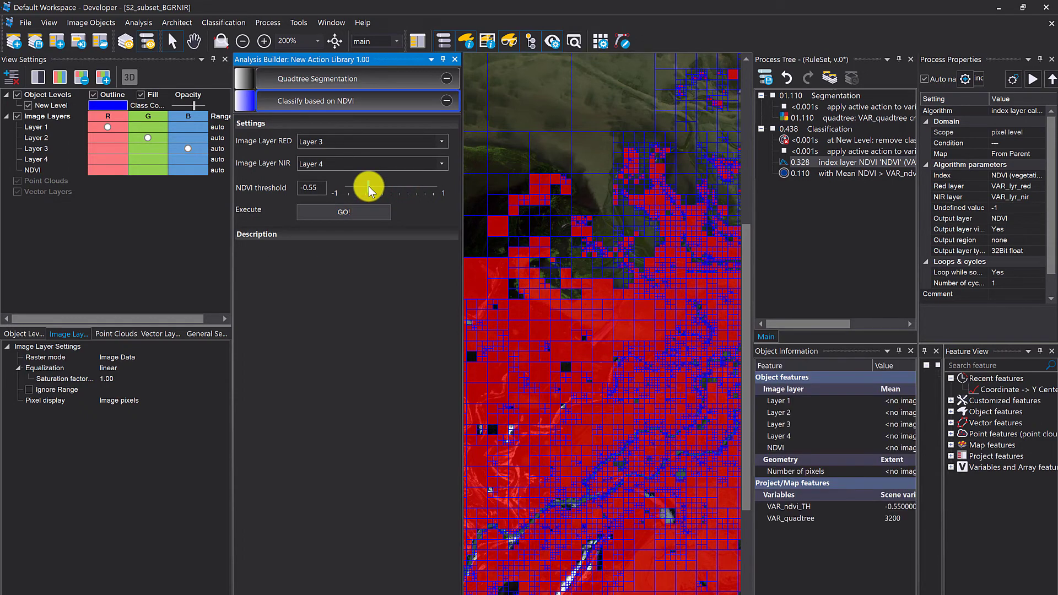
{"action": "left_click_drag", "start_coordinate": [369, 186], "coordinate": [401, 194]}
{"action": "left_click", "coordinate": [374, 209]}
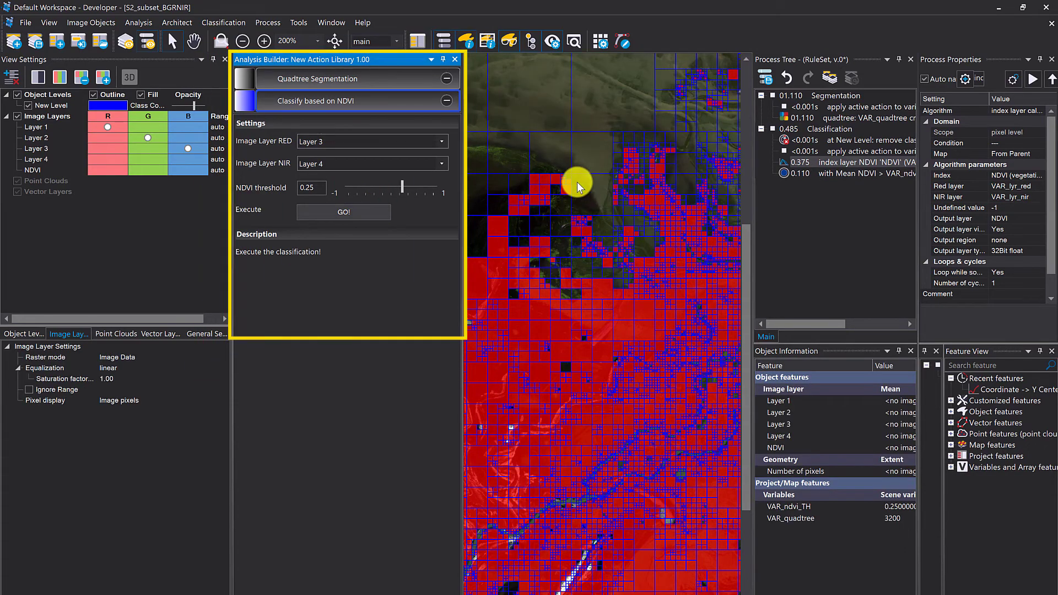
Try white as the New Level outline colour and change it to black
{"action": "scroll", "coordinate": [598, 223], "scroll_direction": "down", "scroll_amount": 2}
{"action": "scroll", "coordinate": [598, 220], "scroll_direction": "down", "scroll_amount": 1}
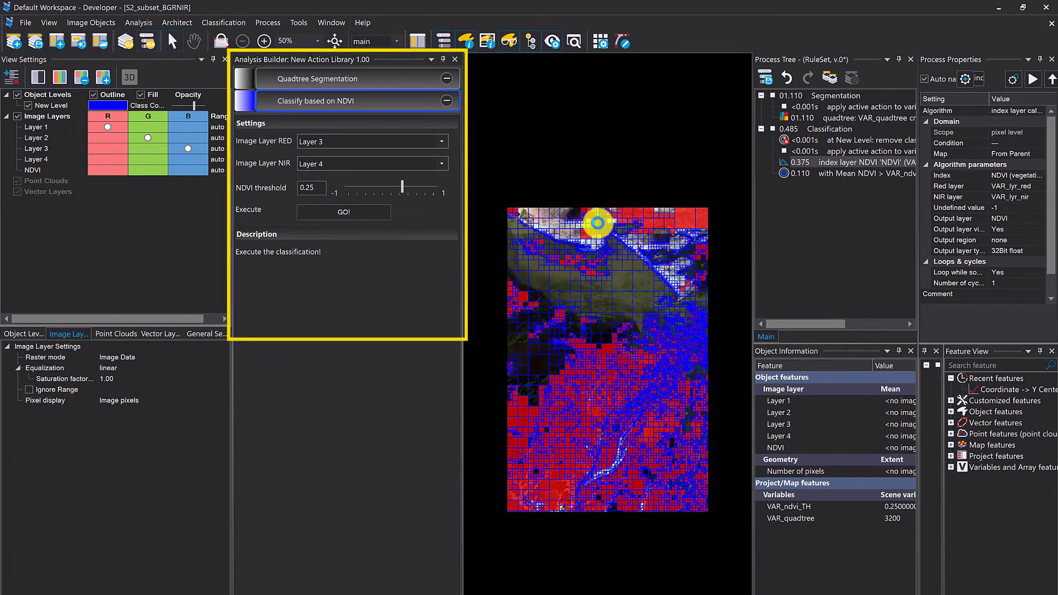
{"action": "left_click", "coordinate": [108, 104]}
{"action": "left_click", "coordinate": [95, 156]}
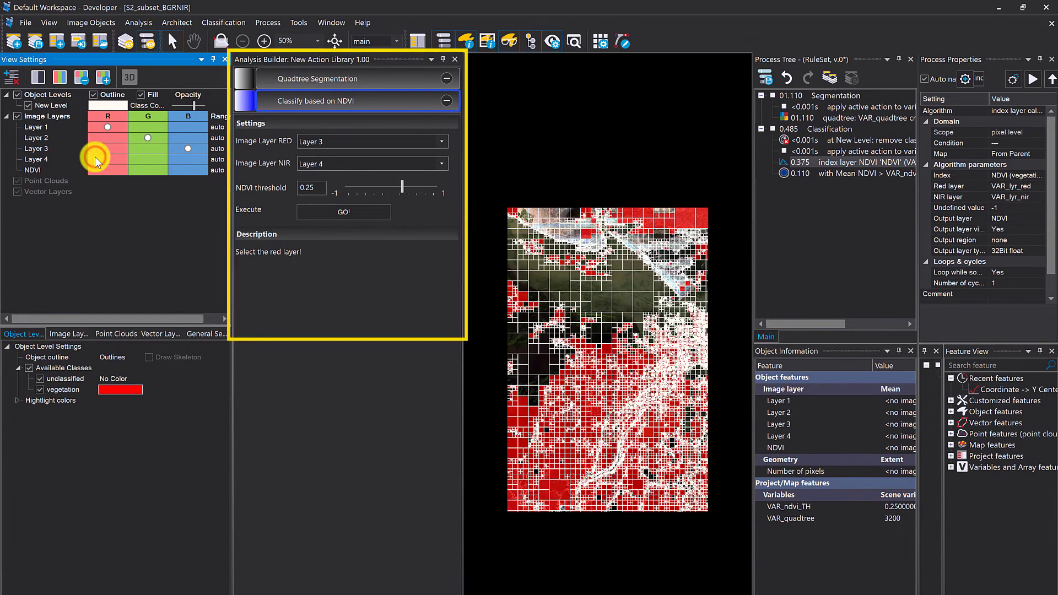
{"action": "left_click", "coordinate": [96, 103]}
{"action": "left_click", "coordinate": [96, 134]}
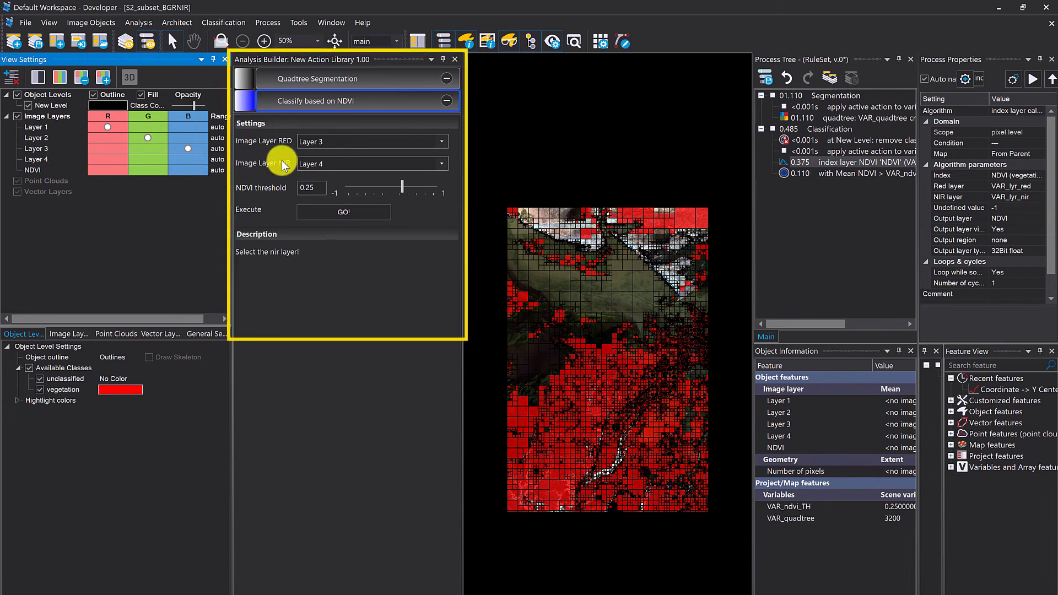
Rerun the NDVI classification with Layer 4 as the red layer and Layer 2 as the NIR layer
{"action": "left_click", "coordinate": [306, 162]}
{"action": "left_click", "coordinate": [329, 204]}
{"action": "left_click", "coordinate": [326, 144]}
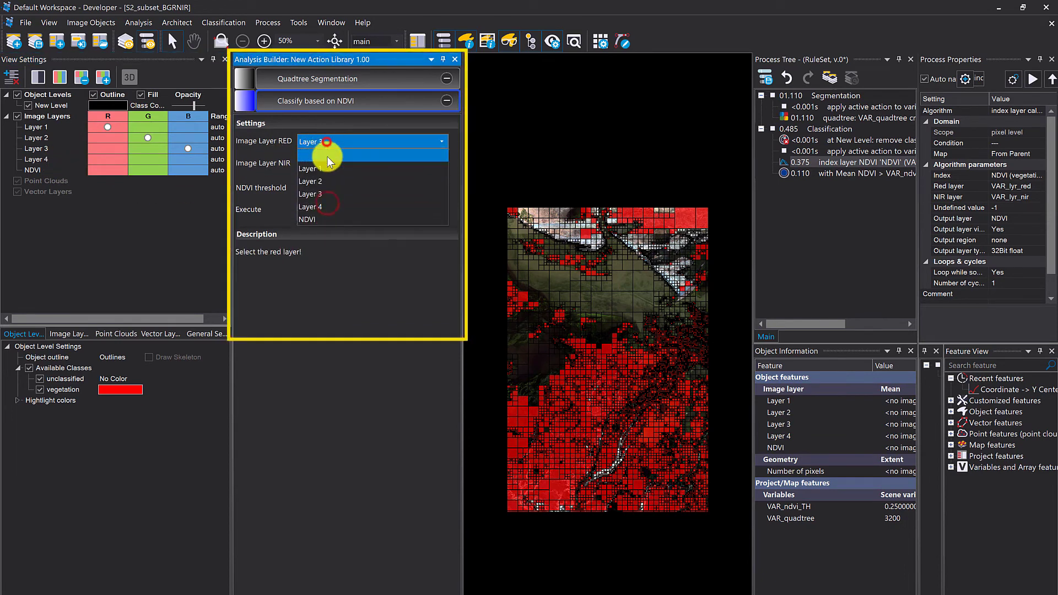
{"action": "left_click", "coordinate": [325, 207]}
{"action": "left_click", "coordinate": [327, 211]}
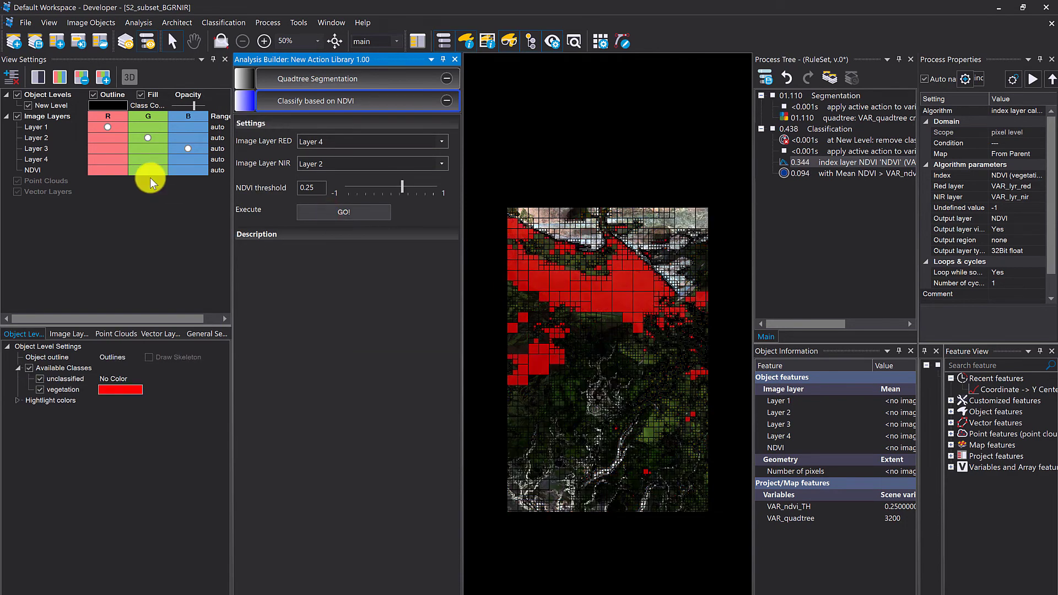
Display the NDVI layer in the red channel and turn off the green and blue channels to inspect it
{"action": "left_click", "coordinate": [107, 169]}
{"action": "left_click", "coordinate": [142, 137]}
{"action": "left_click", "coordinate": [180, 146]}
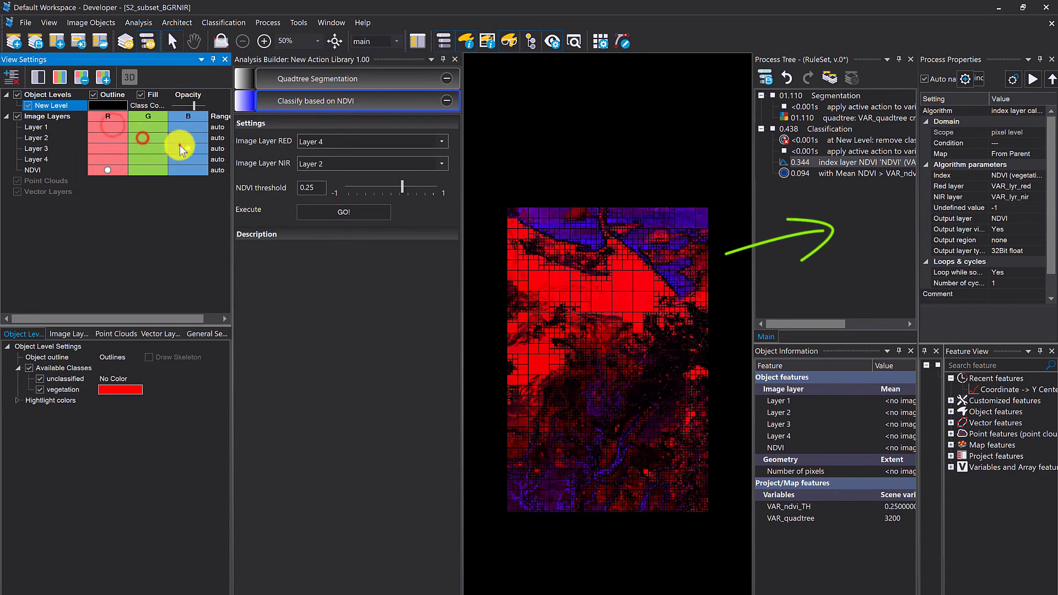
Save the action library
{"action": "left_click", "coordinate": [175, 22]}
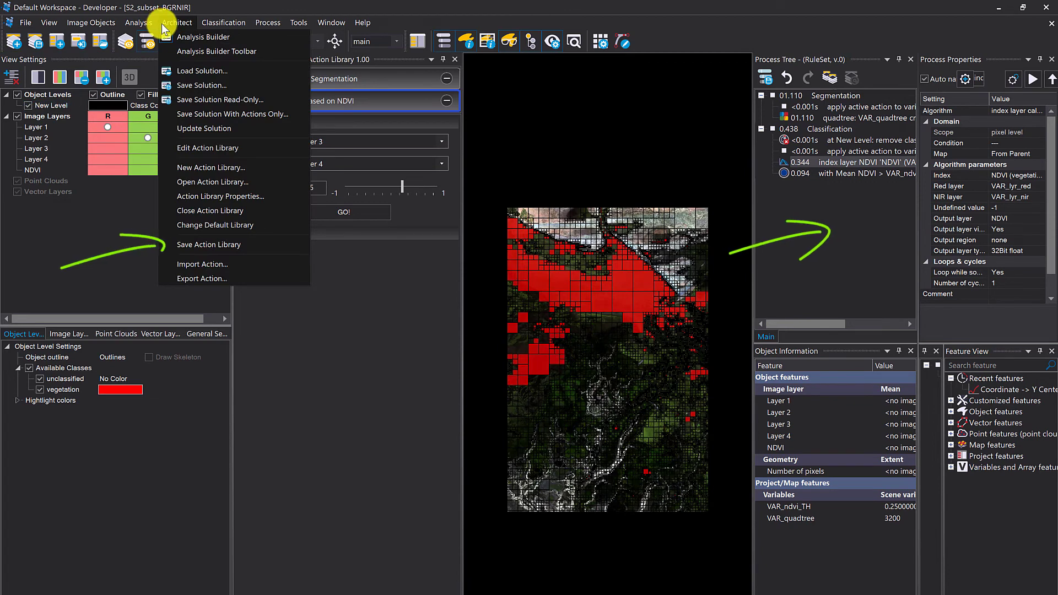
{"action": "left_click", "coordinate": [207, 246]}
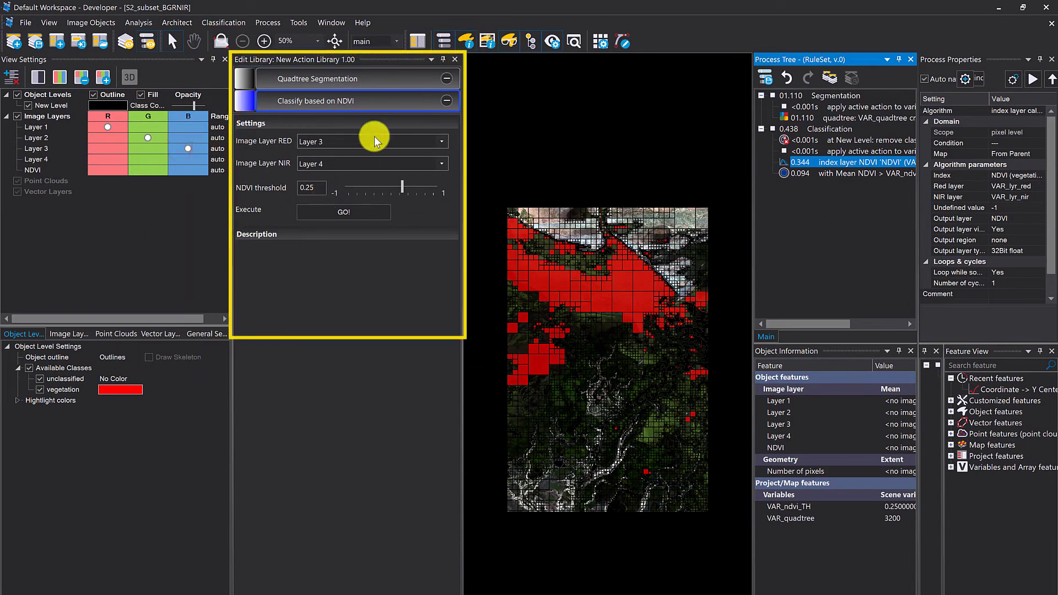
Assign icon.jpg as the Quadtree Segmentation action's icon and indent the action's name with leading spaces so it clears the icon
{"action": "double_click", "coordinate": [355, 78]}
{"action": "left_click", "coordinate": [654, 401]}
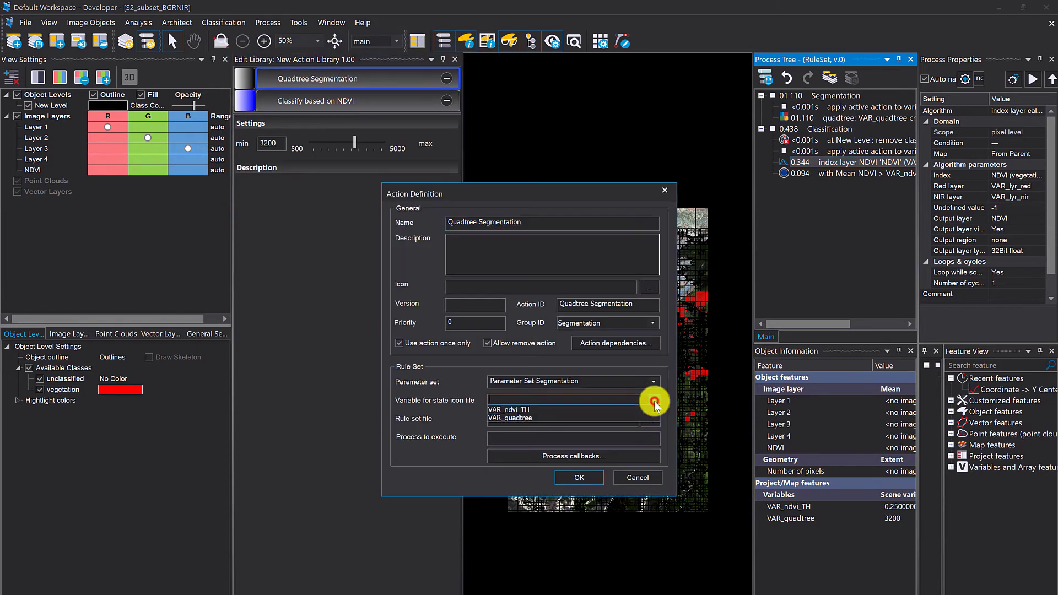
{"action": "left_click", "coordinate": [654, 401]}
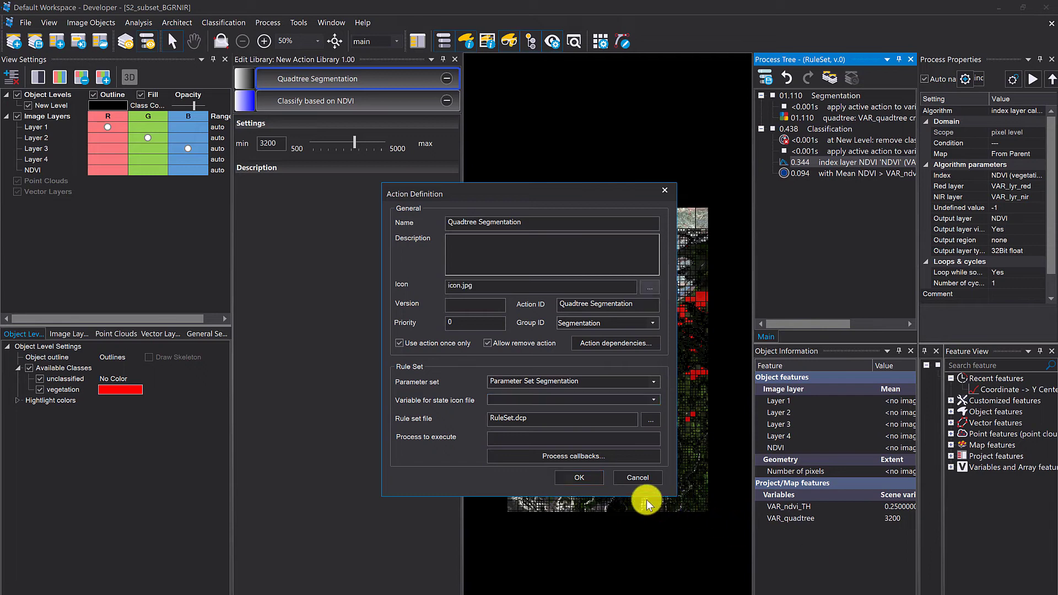
{"action": "left_click", "coordinate": [580, 477]}
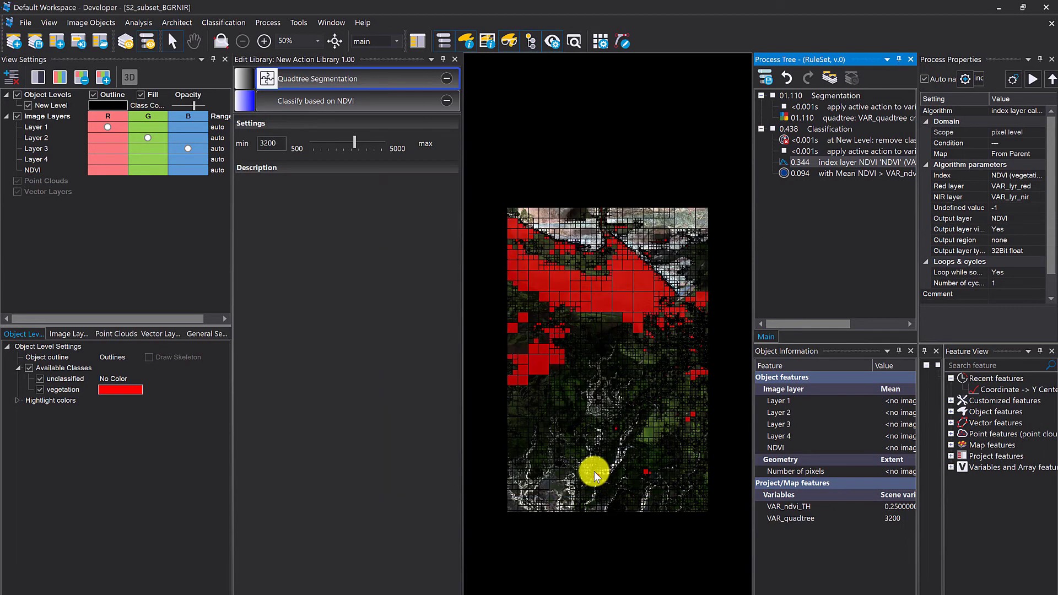
{"action": "double_click", "coordinate": [282, 83]}
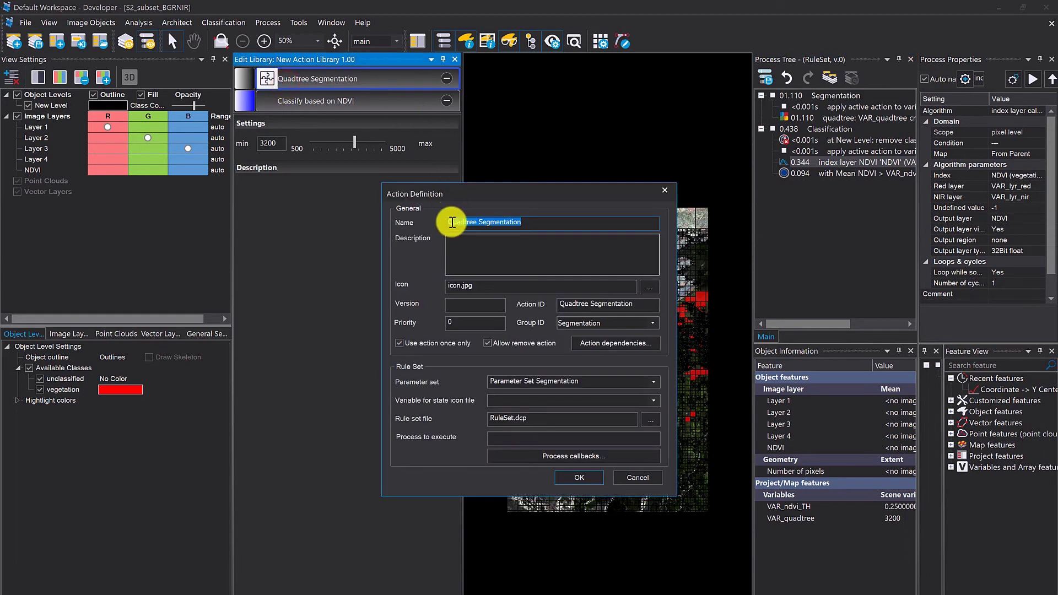
{"action": "left_click", "coordinate": [582, 477]}
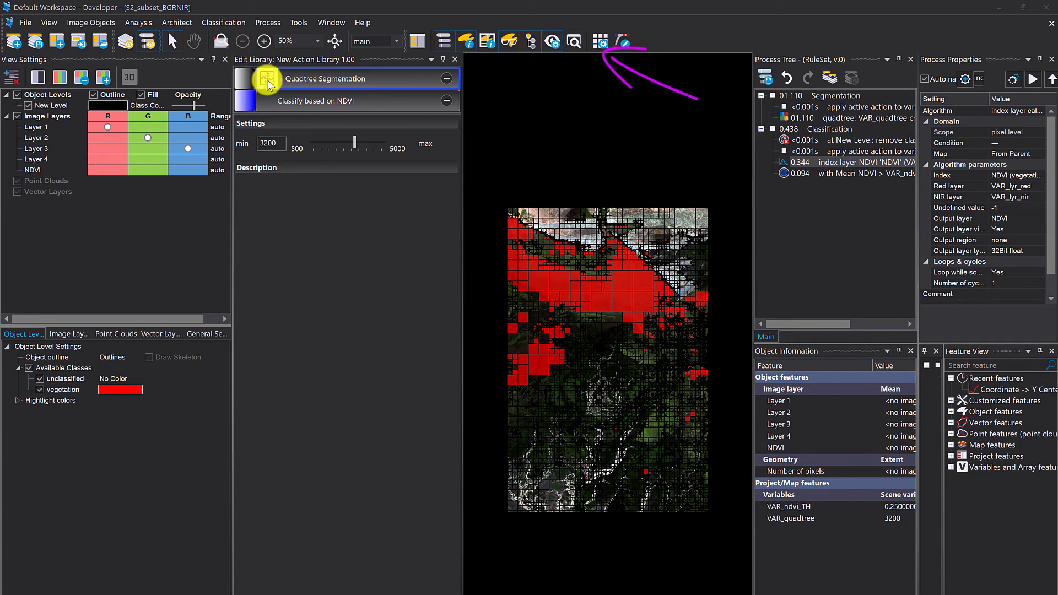
Open the Analysis Builder Toolbar window, widen it to view its contents, and close it
{"action": "left_click", "coordinate": [141, 22]}
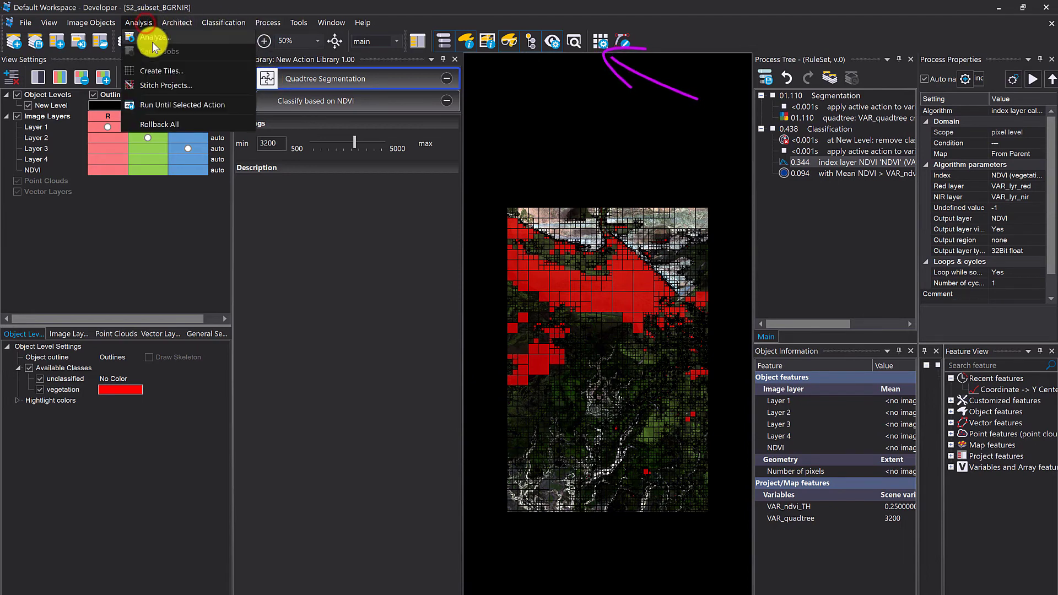
{"action": "mouse_move", "coordinate": [175, 22]}
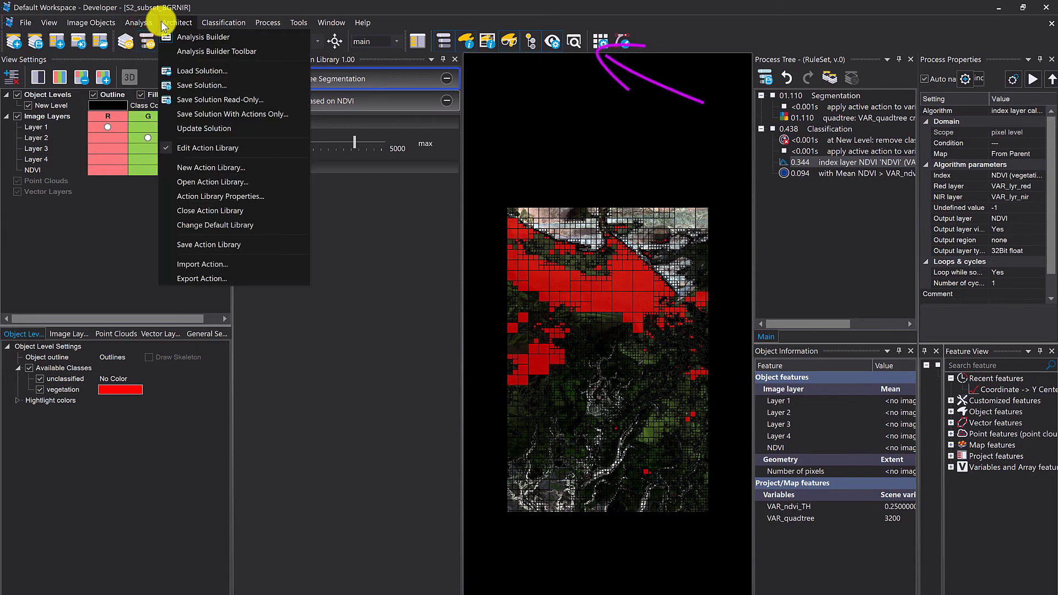
{"action": "left_click", "coordinate": [188, 52]}
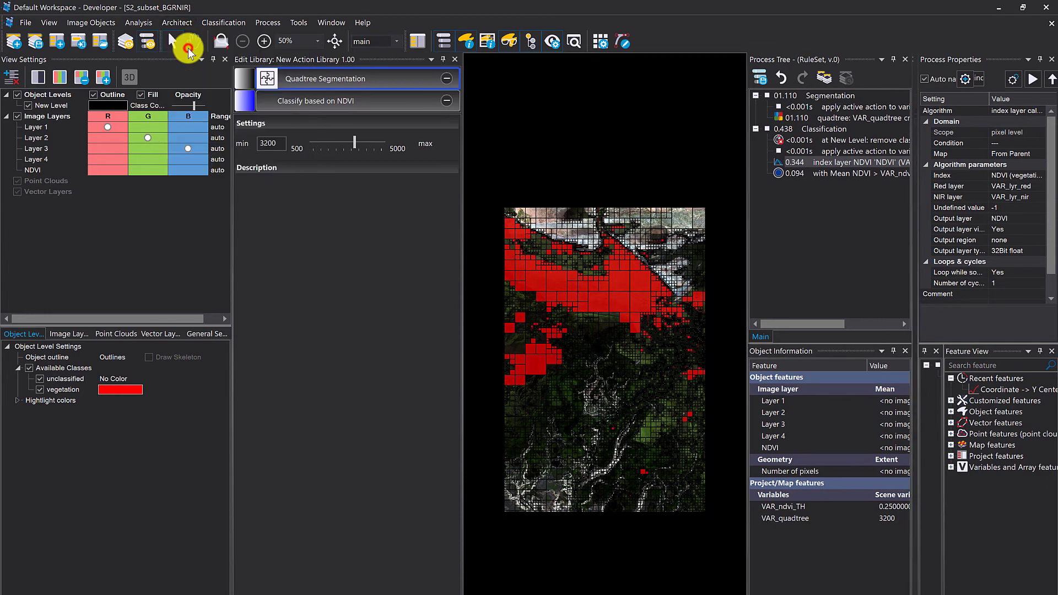
{"action": "left_click", "coordinate": [913, 135]}
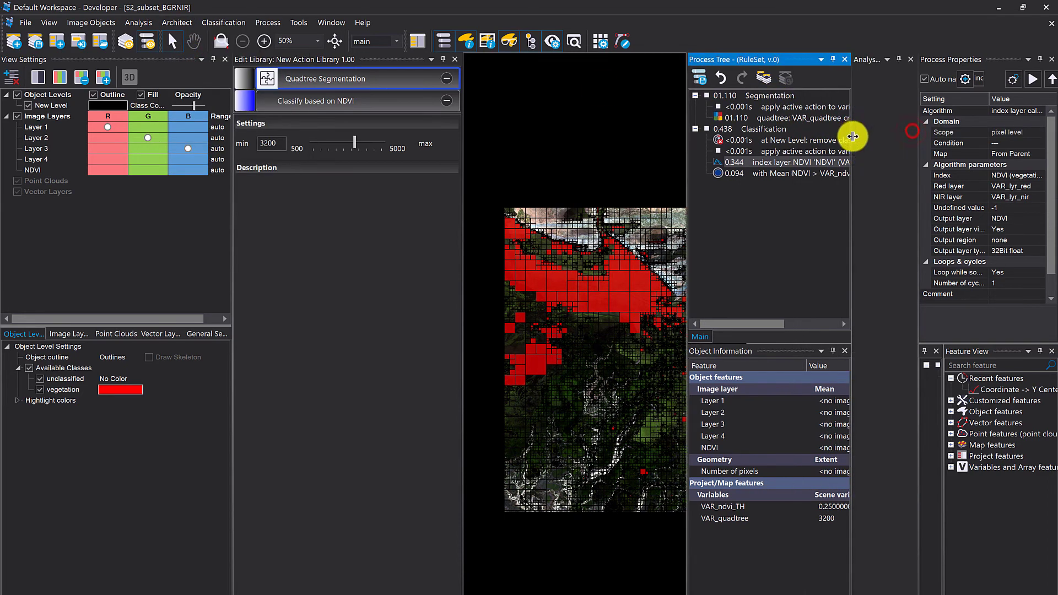
{"action": "left_click", "coordinate": [851, 140]}
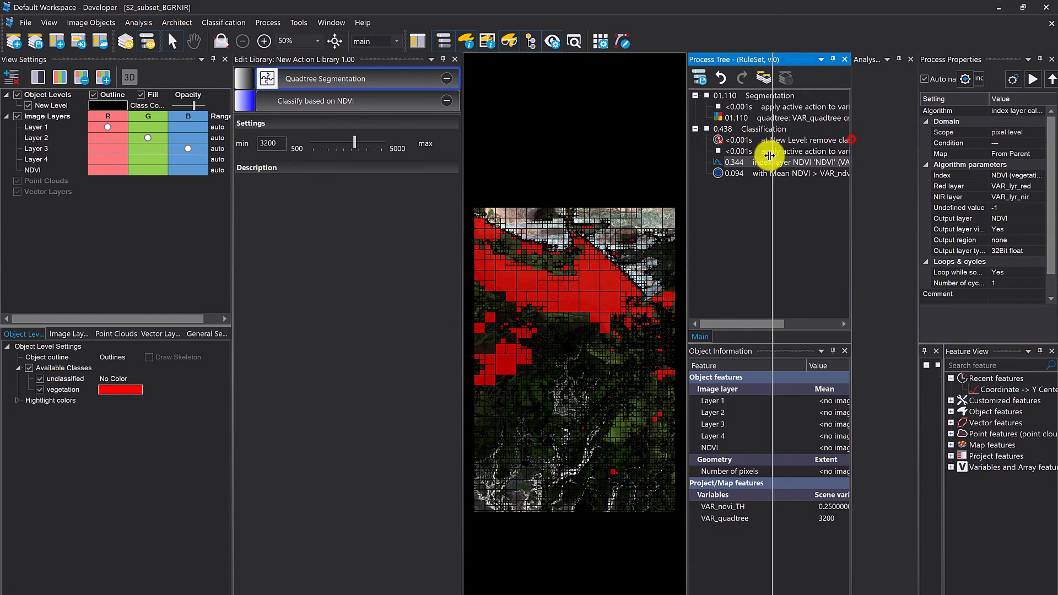
{"action": "left_click", "coordinate": [812, 121]}
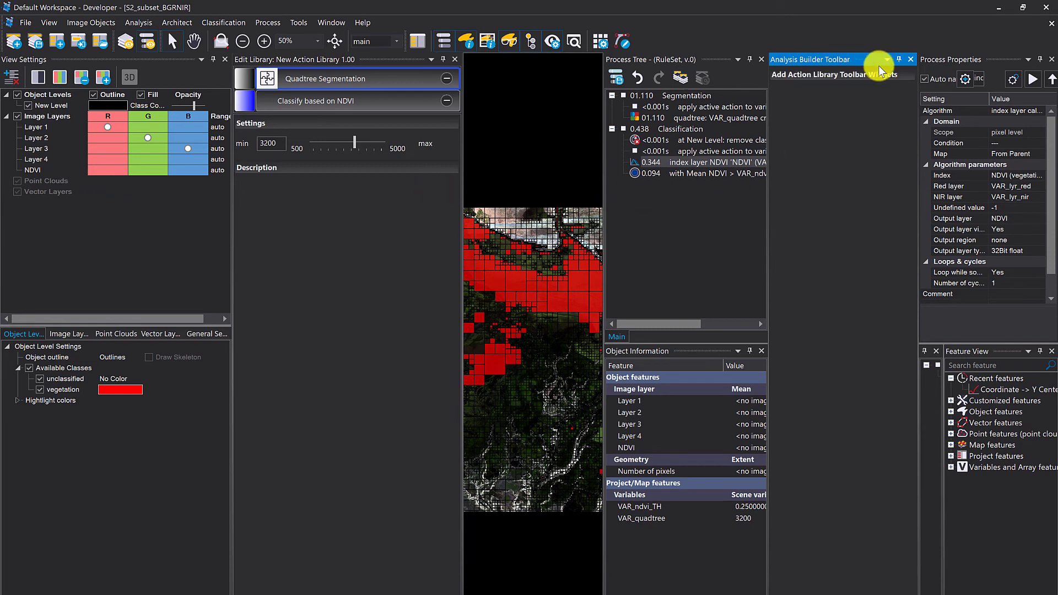
{"action": "left_click", "coordinate": [912, 59]}
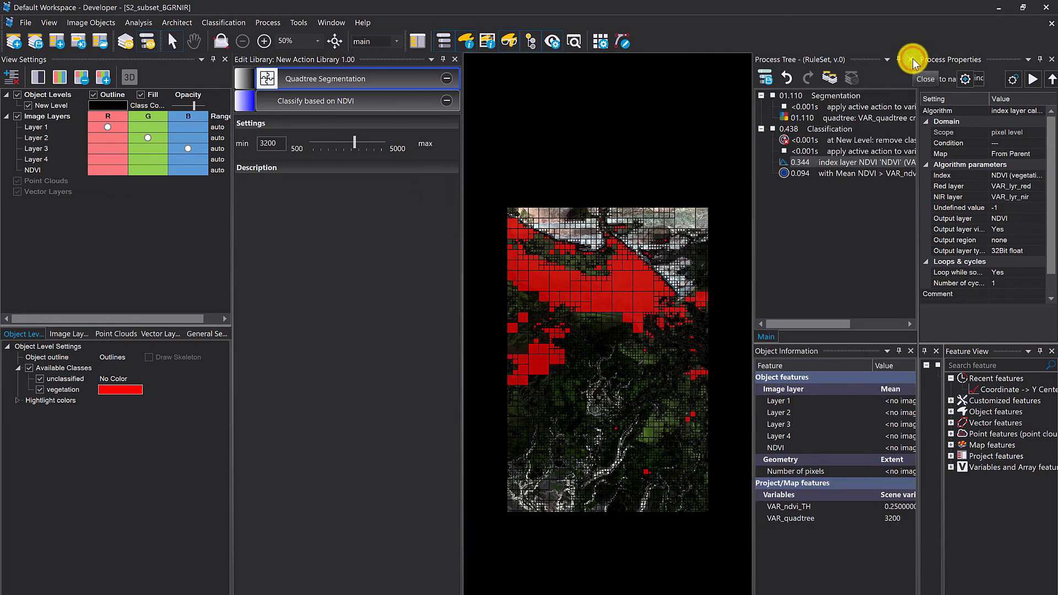
Select the Classify based on NDVI action and close the project without saving changes
{"action": "left_click", "coordinate": [296, 102]}
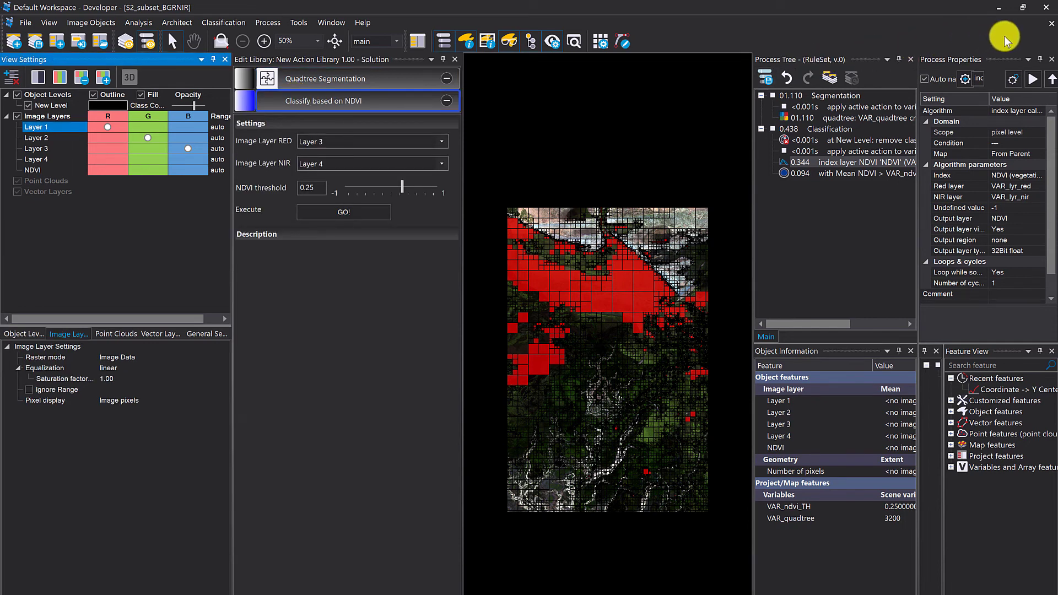
{"action": "left_click", "coordinate": [1051, 24]}
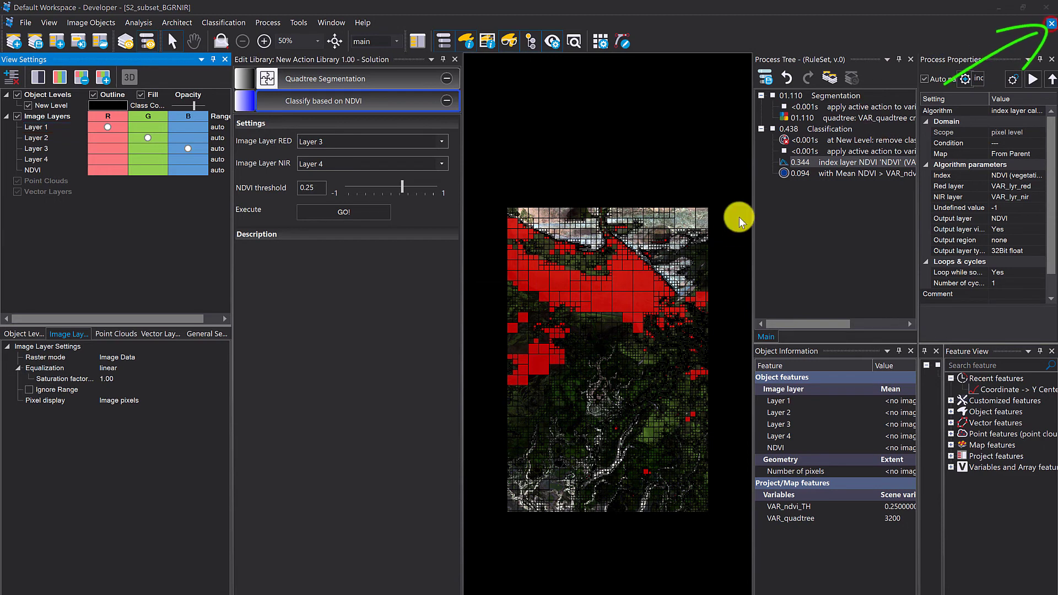
{"action": "left_click", "coordinate": [545, 378]}
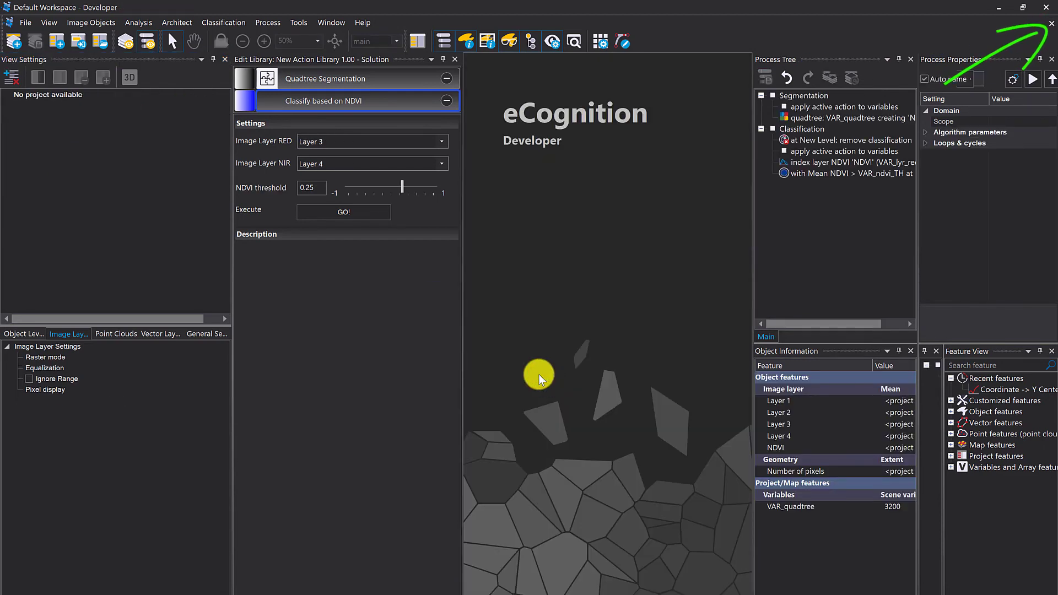
Close the action library without saving its changes
{"action": "left_click", "coordinate": [176, 23]}
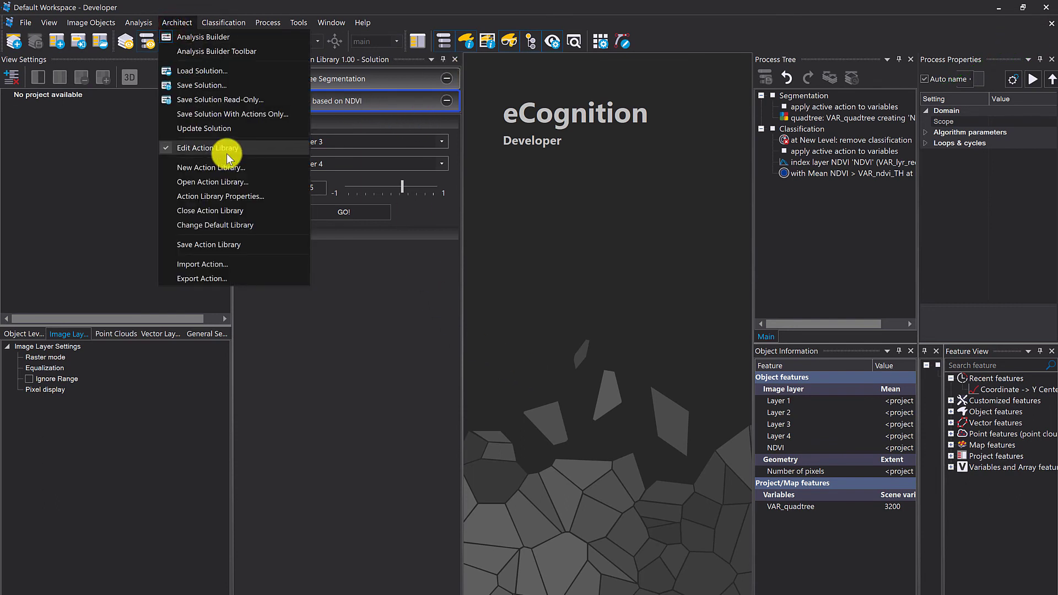
{"action": "left_click", "coordinate": [214, 214]}
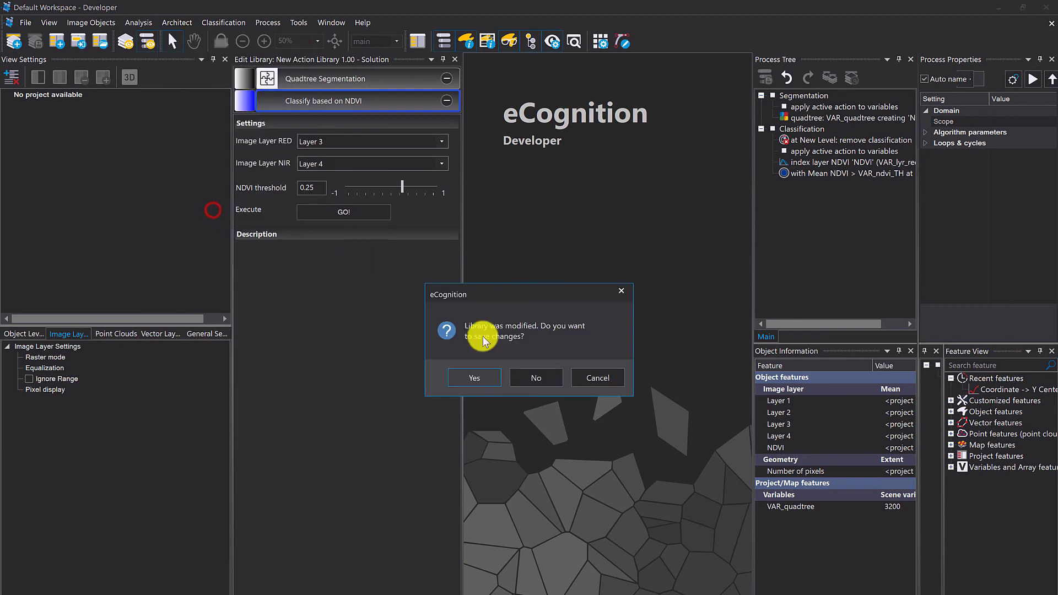
{"action": "left_click", "coordinate": [534, 379]}
Delete the loaded rule set so the process tree is empty
{"action": "right_click", "coordinate": [816, 240]}
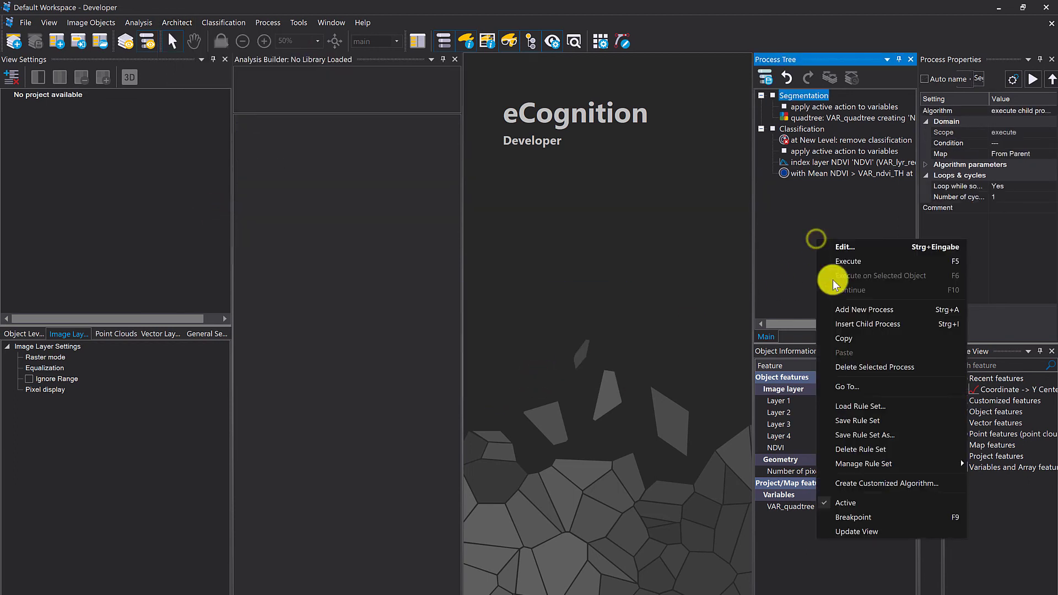
{"action": "left_click", "coordinate": [862, 449]}
{"action": "left_click", "coordinate": [504, 380]}
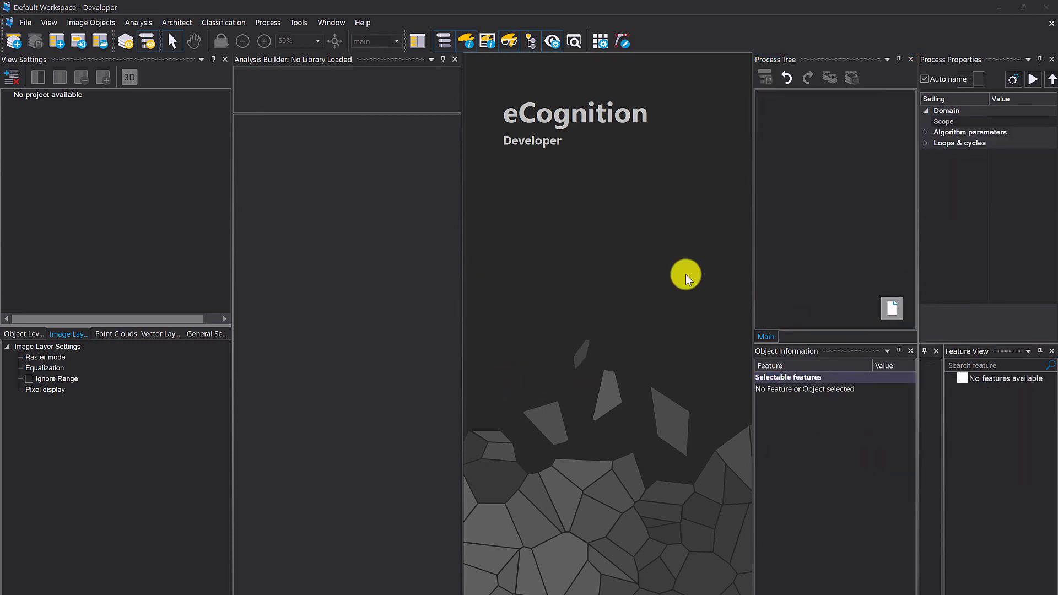
Reopen the saved New Action Library
{"action": "left_click", "coordinate": [177, 23]}
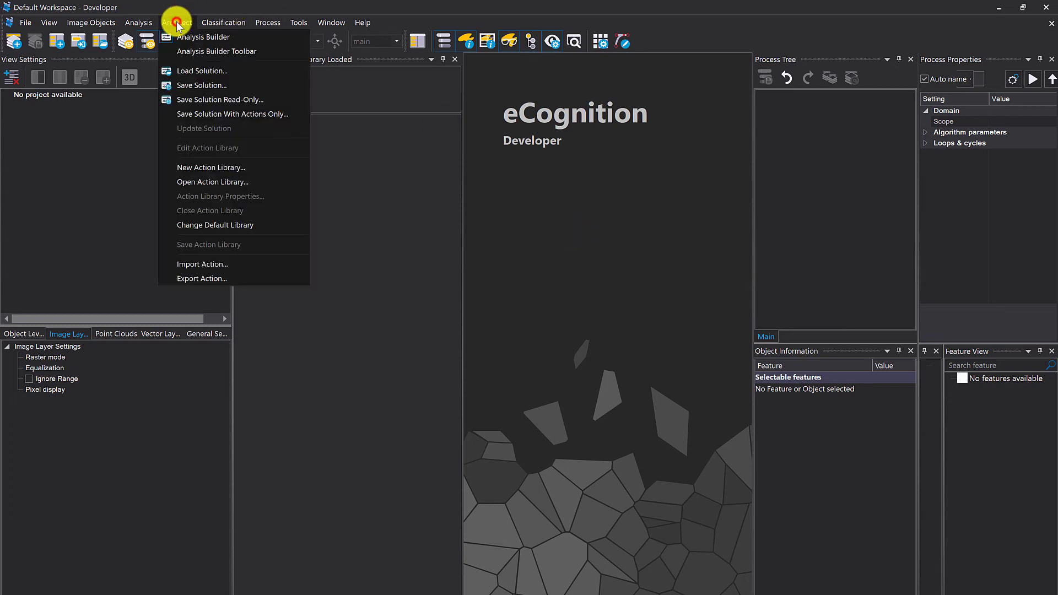
{"action": "left_click", "coordinate": [187, 186]}
{"action": "left_click", "coordinate": [585, 439]}
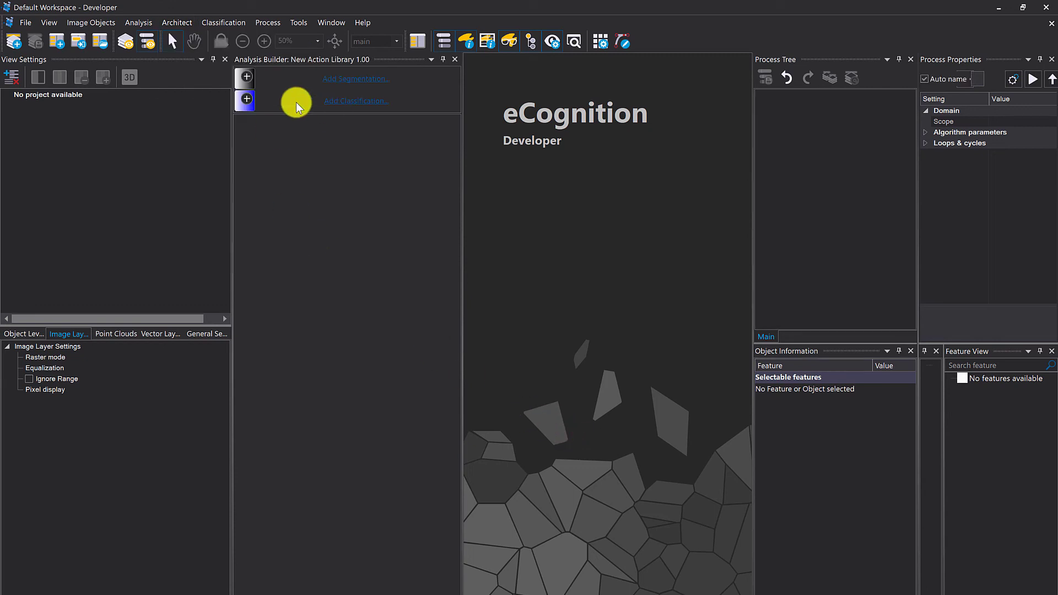
Add the Quadtree Segmentation action to the library's segmentation section
{"action": "left_click", "coordinate": [254, 83]}
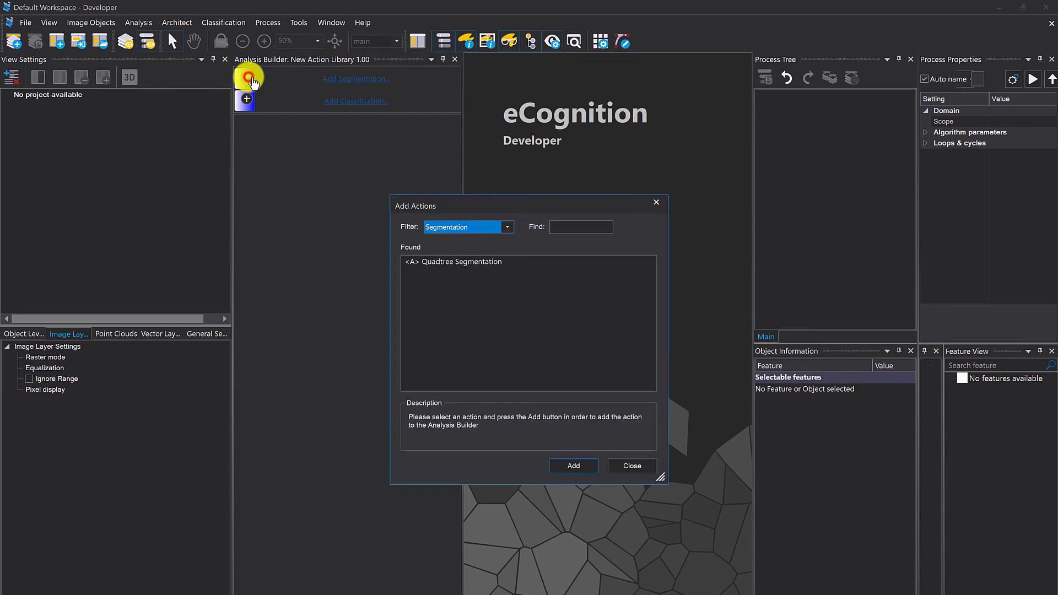
{"action": "left_click", "coordinate": [465, 263]}
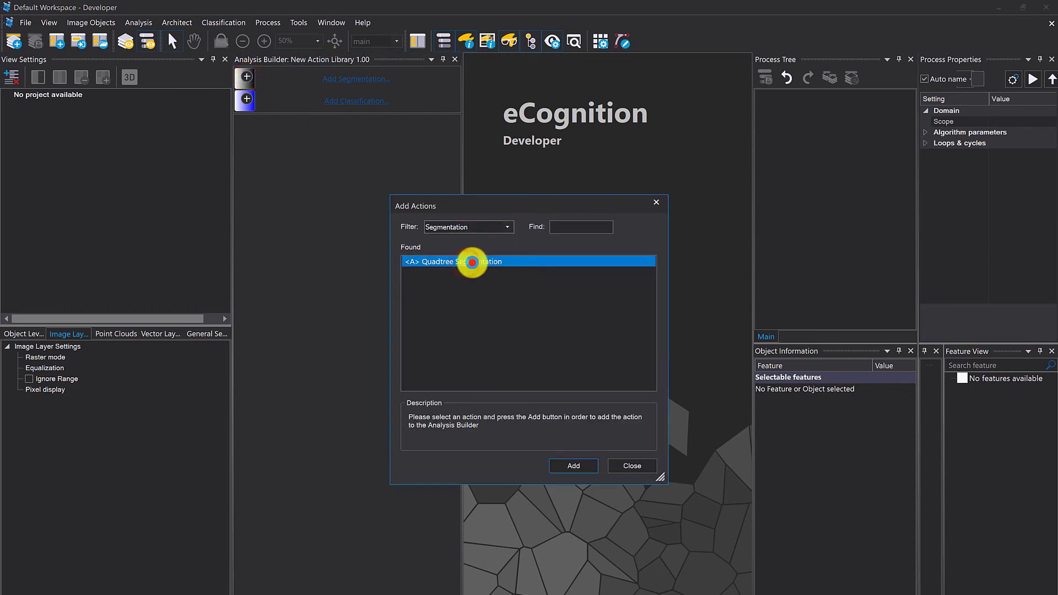
{"action": "double_click", "coordinate": [472, 262]}
{"action": "left_click", "coordinate": [632, 461]}
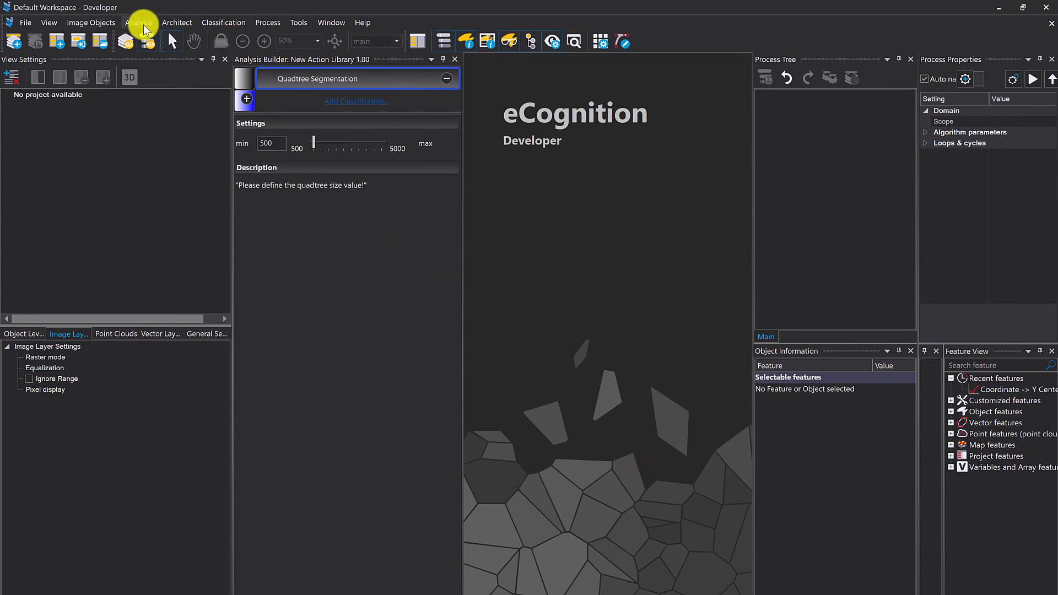
Load the saved solution file into the Analysis Builder
{"action": "left_click", "coordinate": [174, 24]}
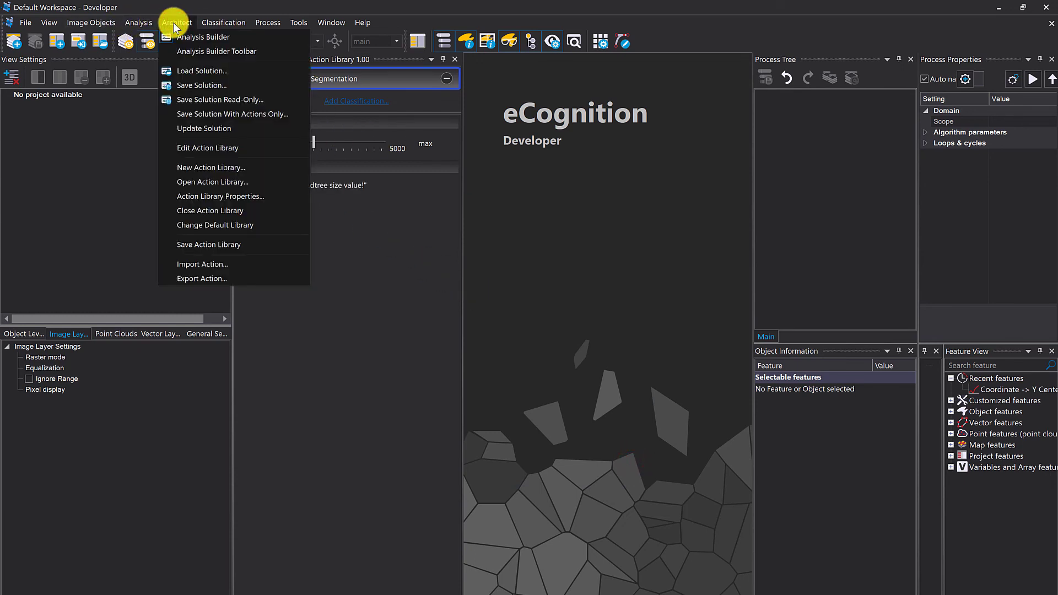
{"action": "left_click", "coordinate": [211, 71]}
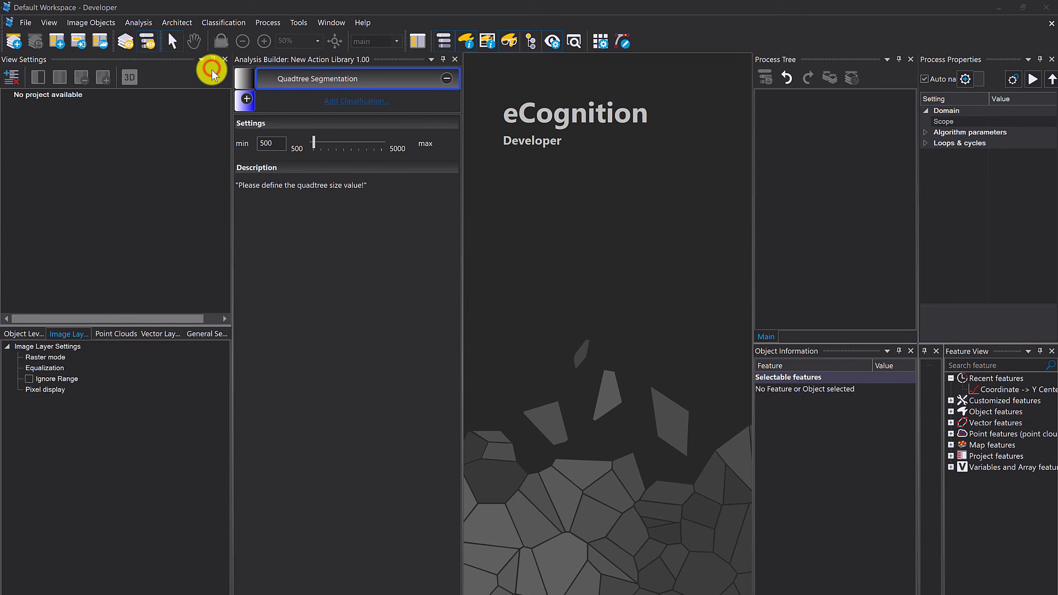
{"action": "left_click", "coordinate": [596, 432]}
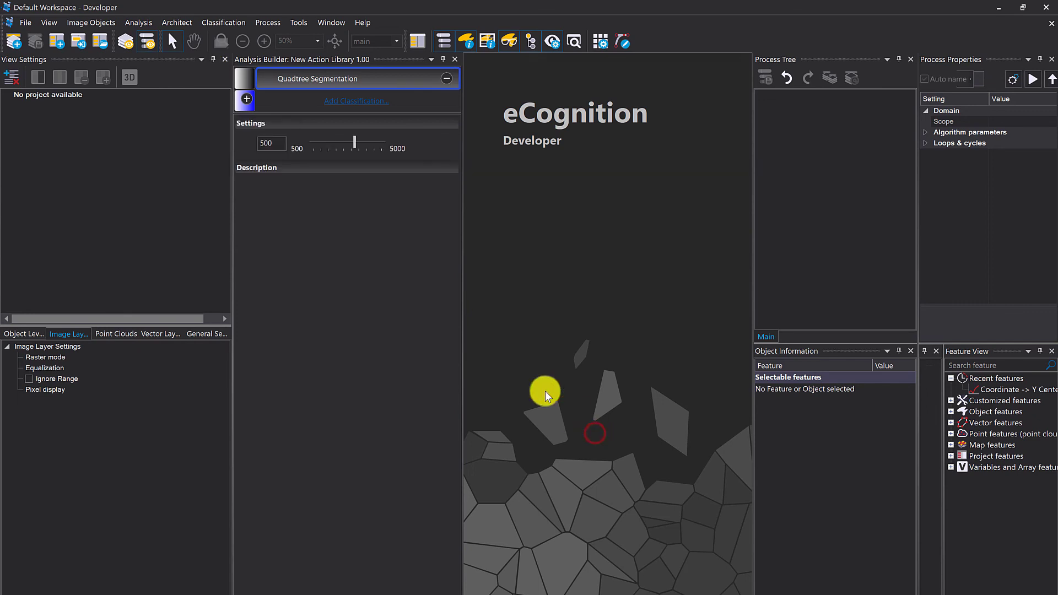
{"action": "left_click", "coordinate": [804, 97]}
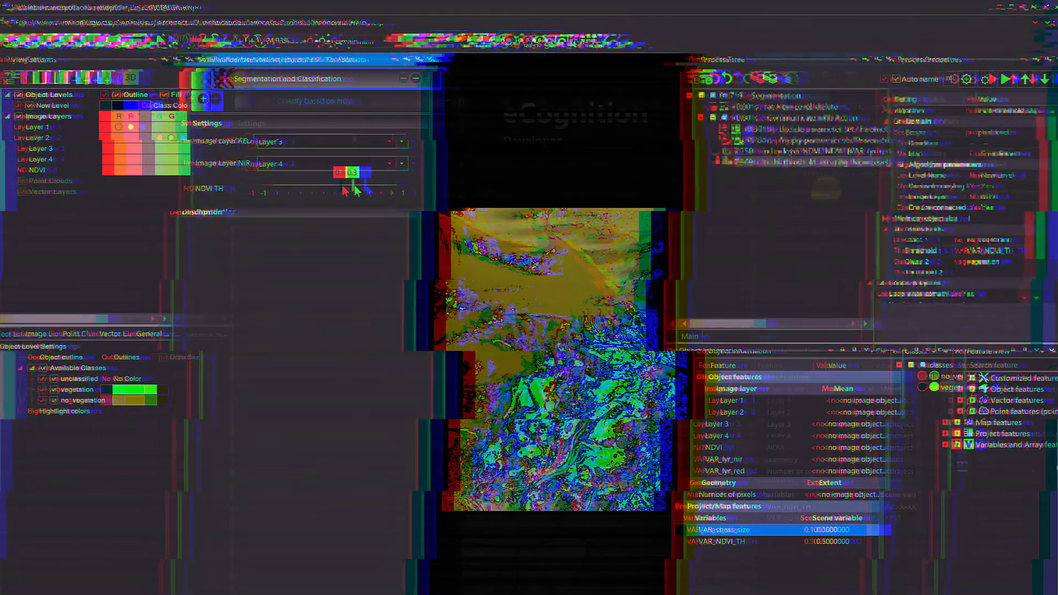
Test the Segmentation and Classification action at several NDVI thresholds, including 0.1, 0.3, -0.1, -0.45 and 0.75
{"action": "mouse_move", "coordinate": [343, 188]}
{"action": "left_mouse_down"}
{"action": "mouse_move", "coordinate": [307, 194]}
{"action": "mouse_move", "coordinate": [374, 193]}
{"action": "mouse_move", "coordinate": [338, 190]}
{"action": "left_mouse_up"}
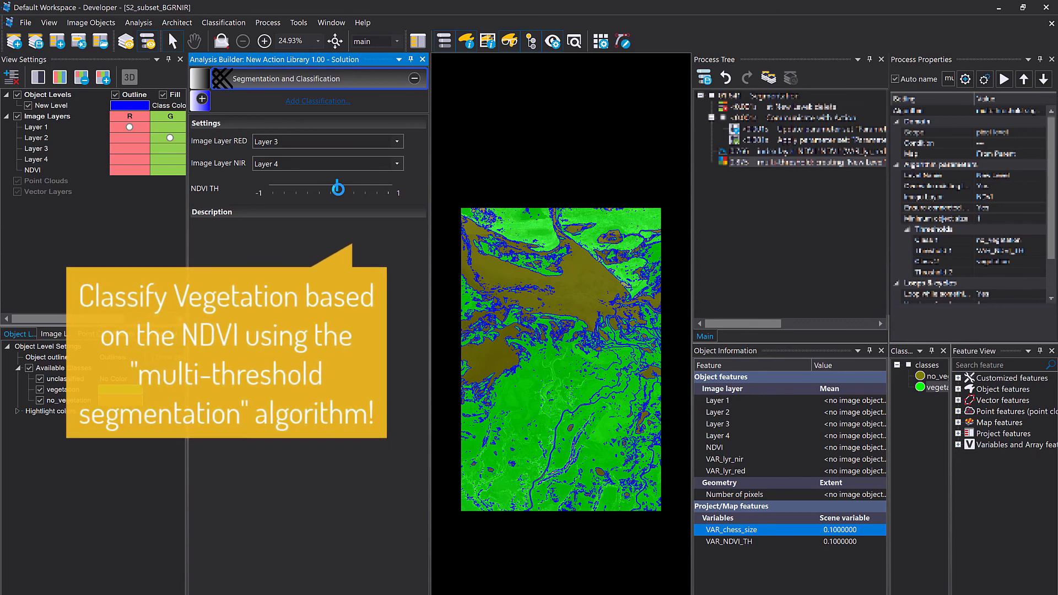
{"action": "left_click_drag", "start_coordinate": [338, 189], "coordinate": [348, 188]}
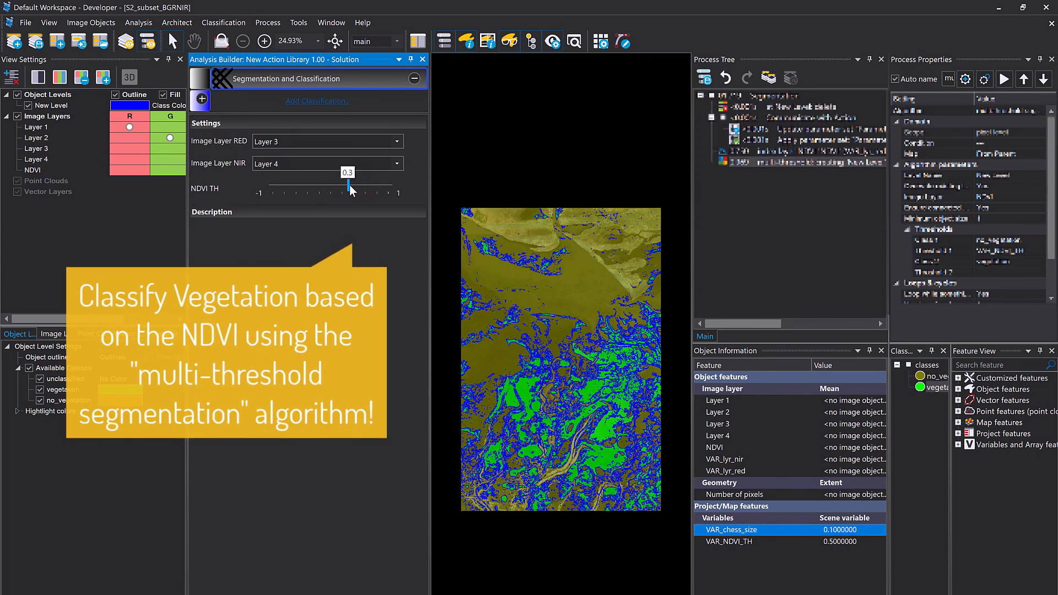
{"action": "left_click_drag", "start_coordinate": [343, 188], "coordinate": [321, 190]}
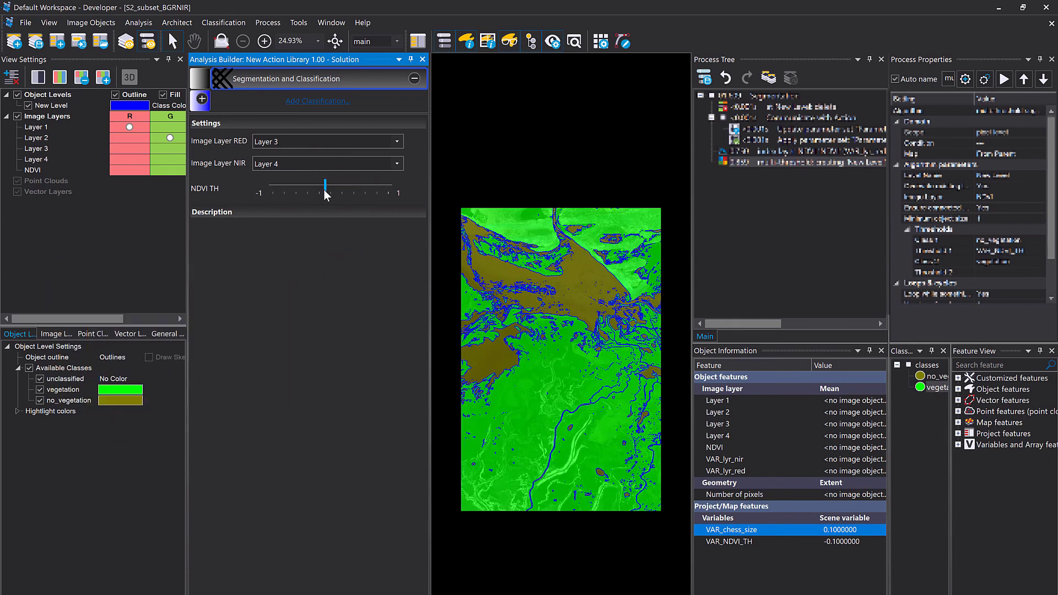
{"action": "left_click_drag", "start_coordinate": [324, 190], "coordinate": [306, 194]}
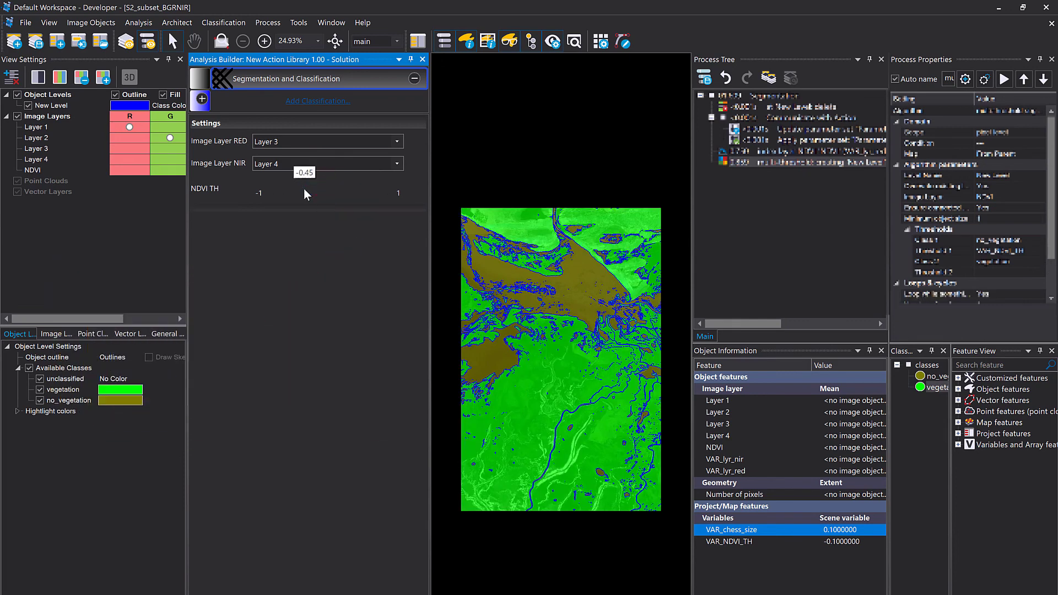
{"action": "left_click_drag", "start_coordinate": [333, 193], "coordinate": [373, 193]}
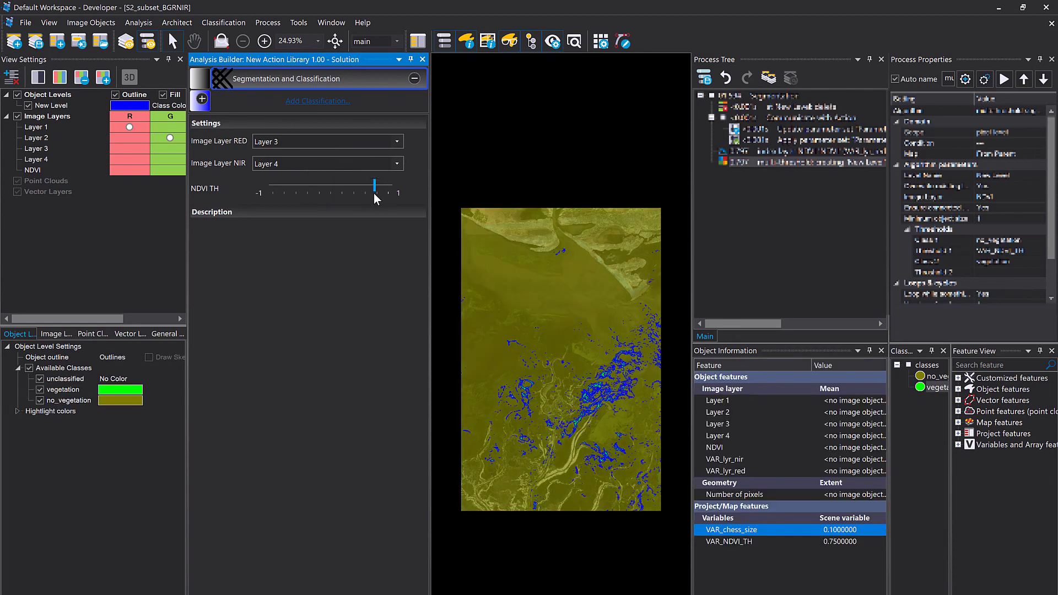
{"action": "left_click", "coordinate": [344, 196]}
{"action": "left_click_drag", "start_coordinate": [373, 190], "coordinate": [338, 189]}
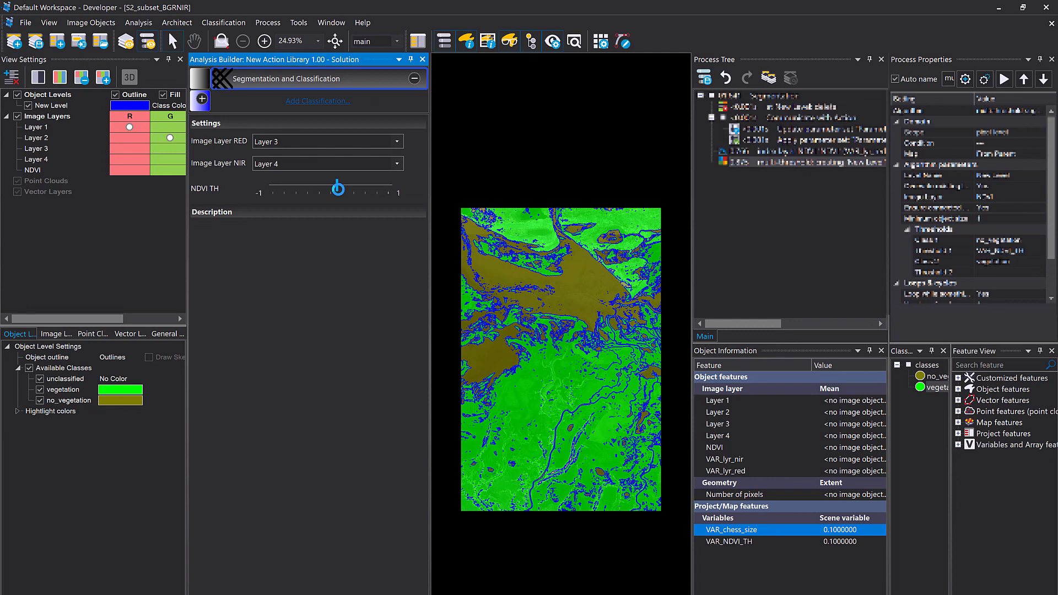
{"action": "mouse_move", "coordinate": [360, 184]}
{"action": "left_mouse_down"}
{"action": "mouse_move", "coordinate": [306, 194]}
{"action": "mouse_move", "coordinate": [371, 189]}
{"action": "left_mouse_up"}
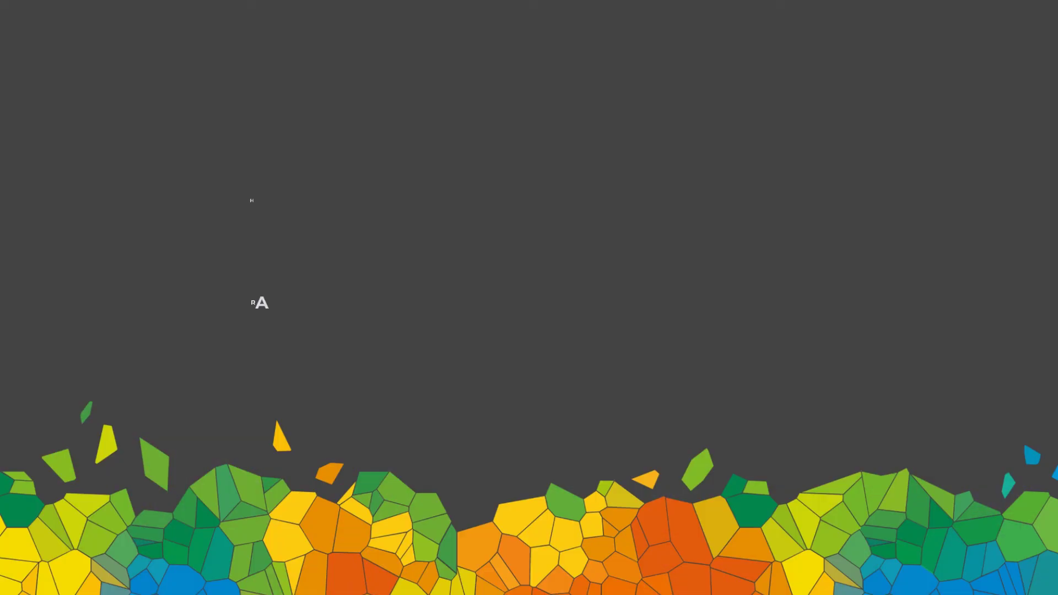